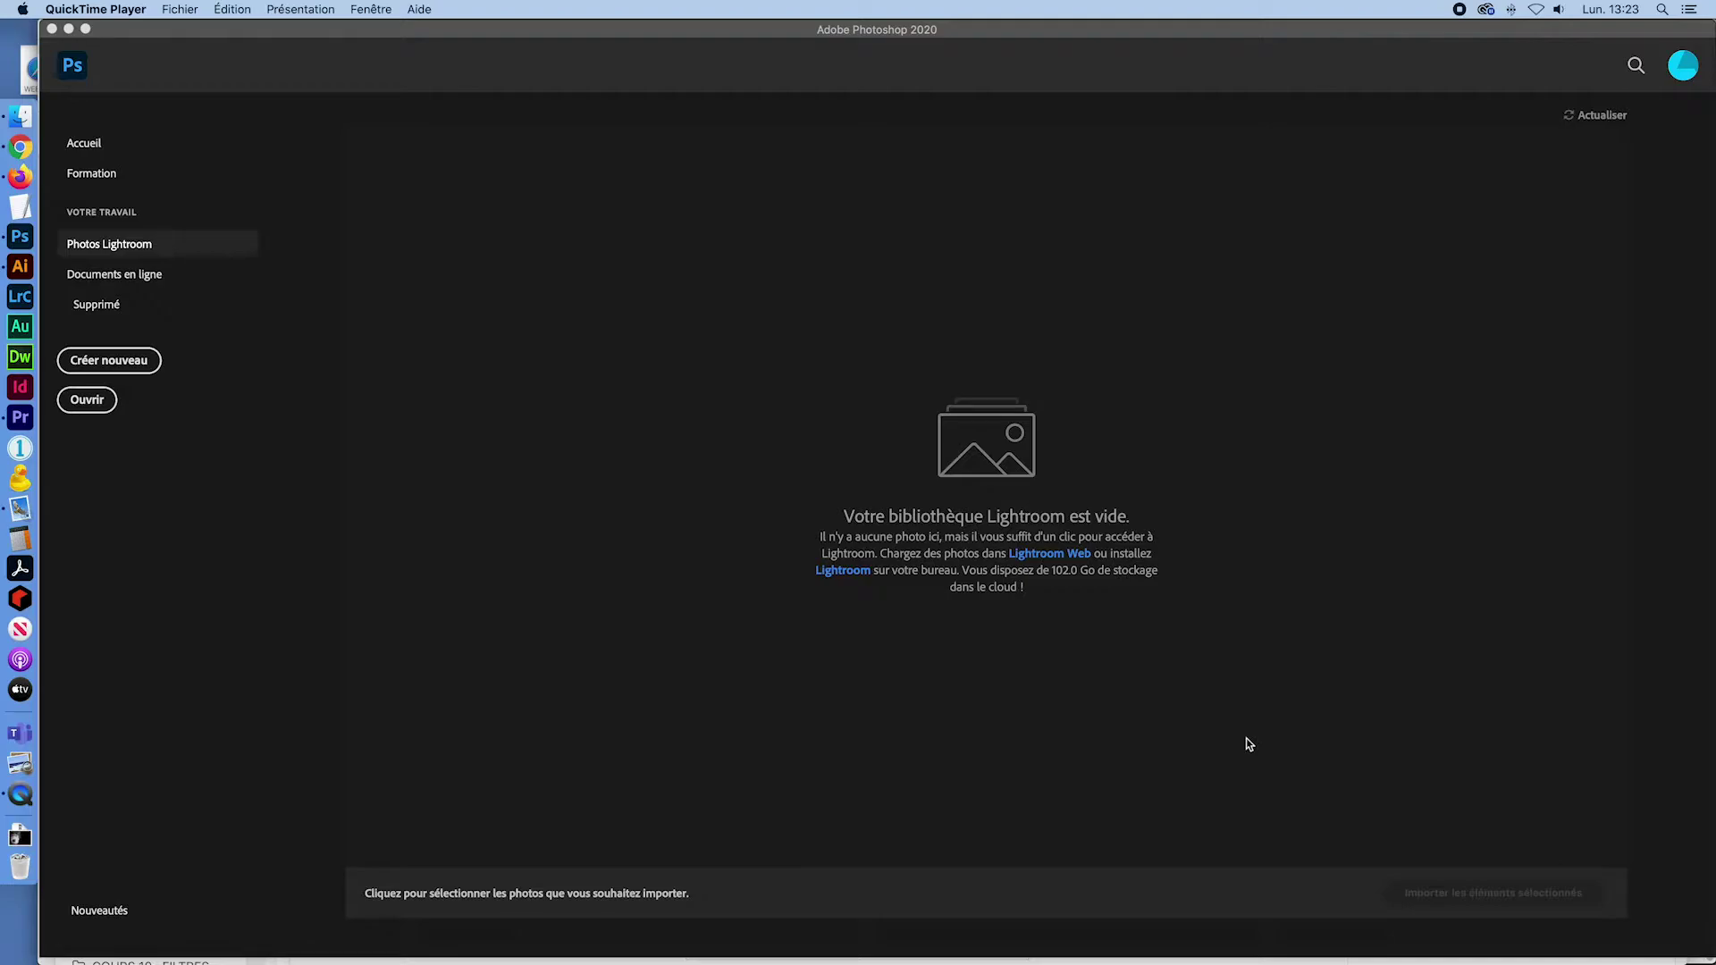
Open iPad.eps in Photoshop, rasterized at 5000 px wide (5000 × 2647 px)
click(1246, 738)
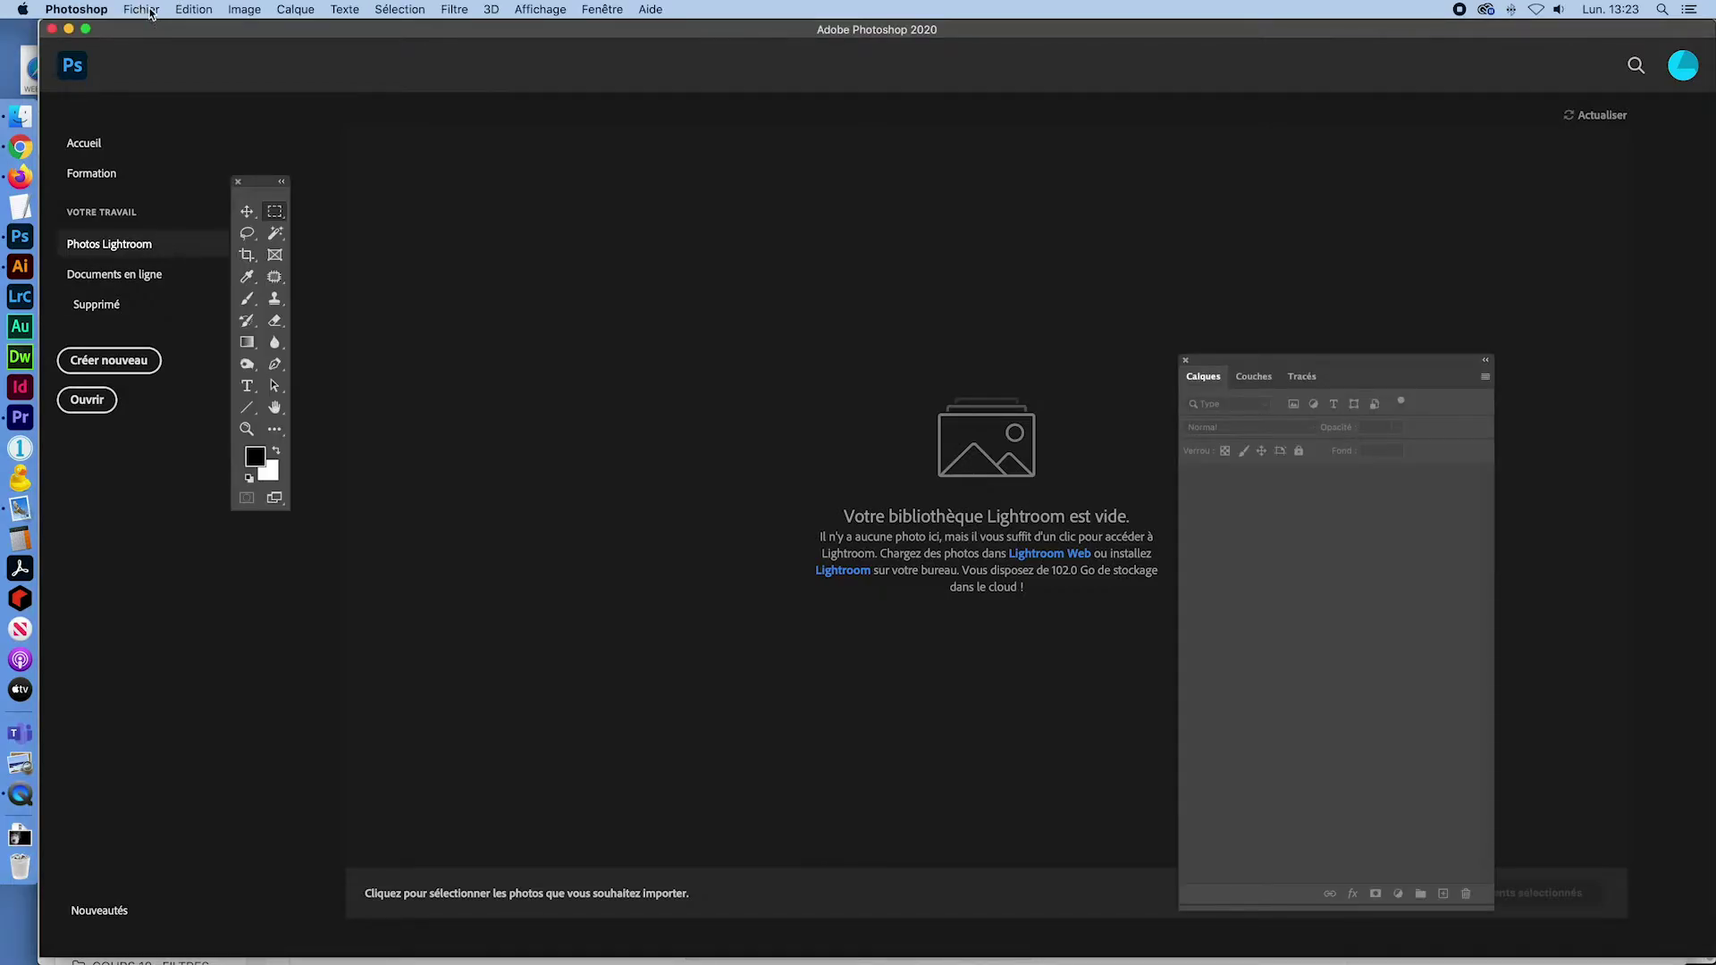
click(150, 13)
click(159, 58)
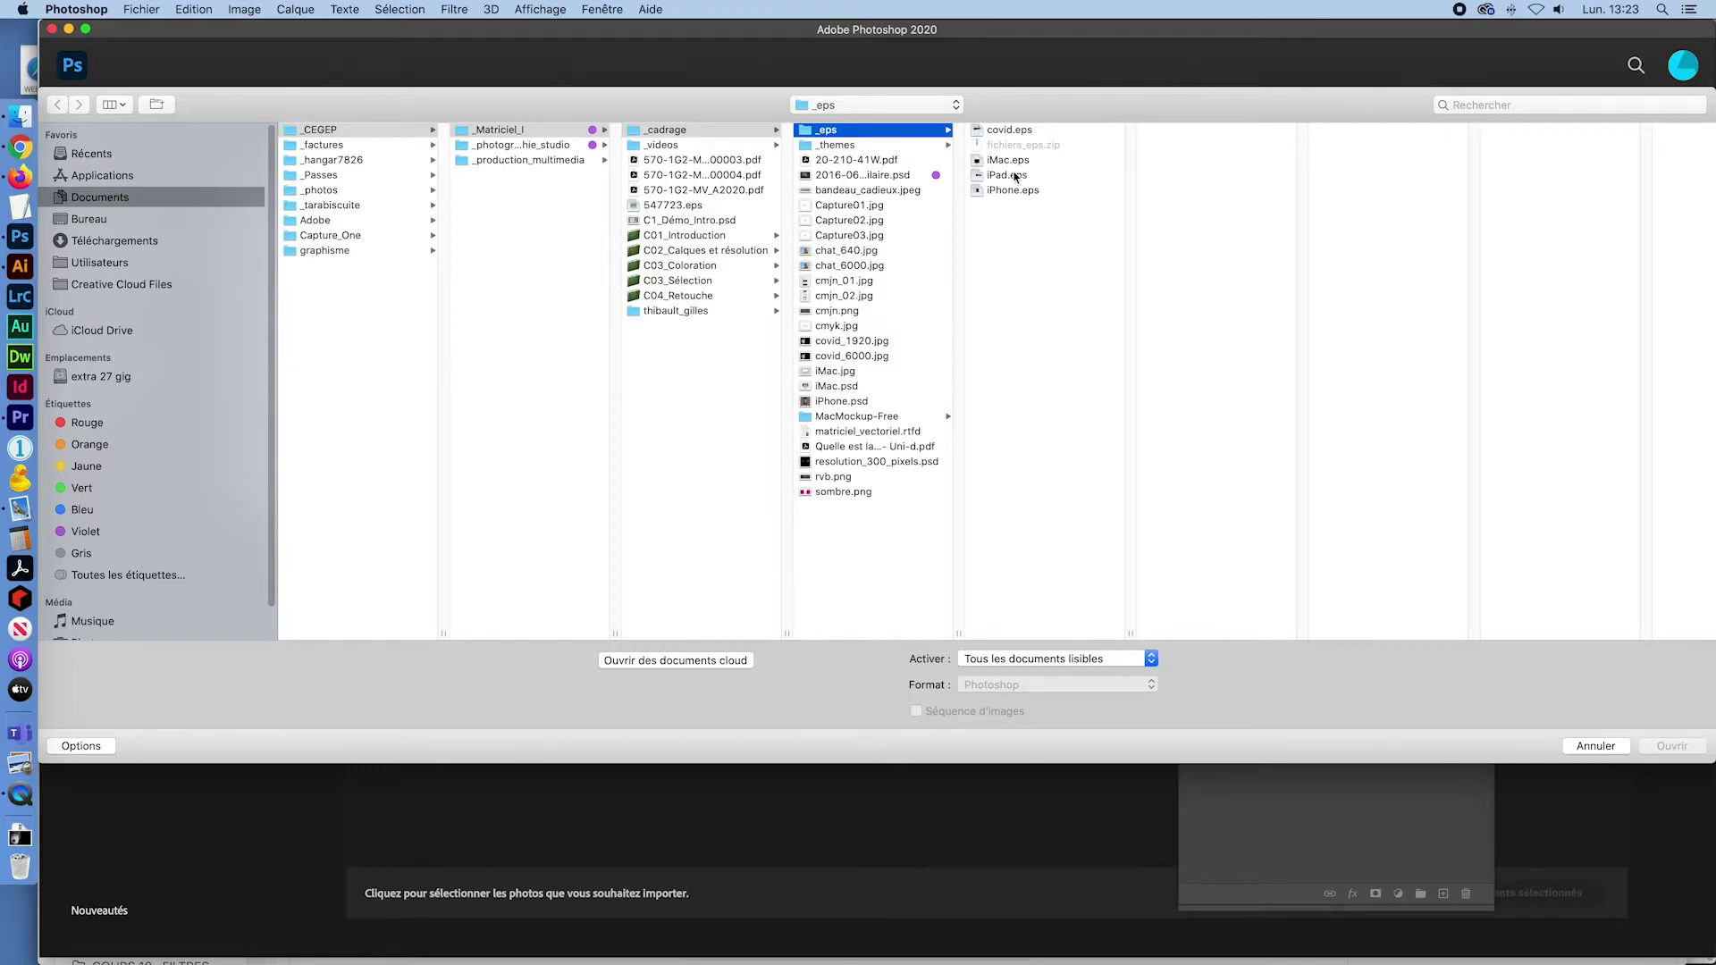
click(1007, 175)
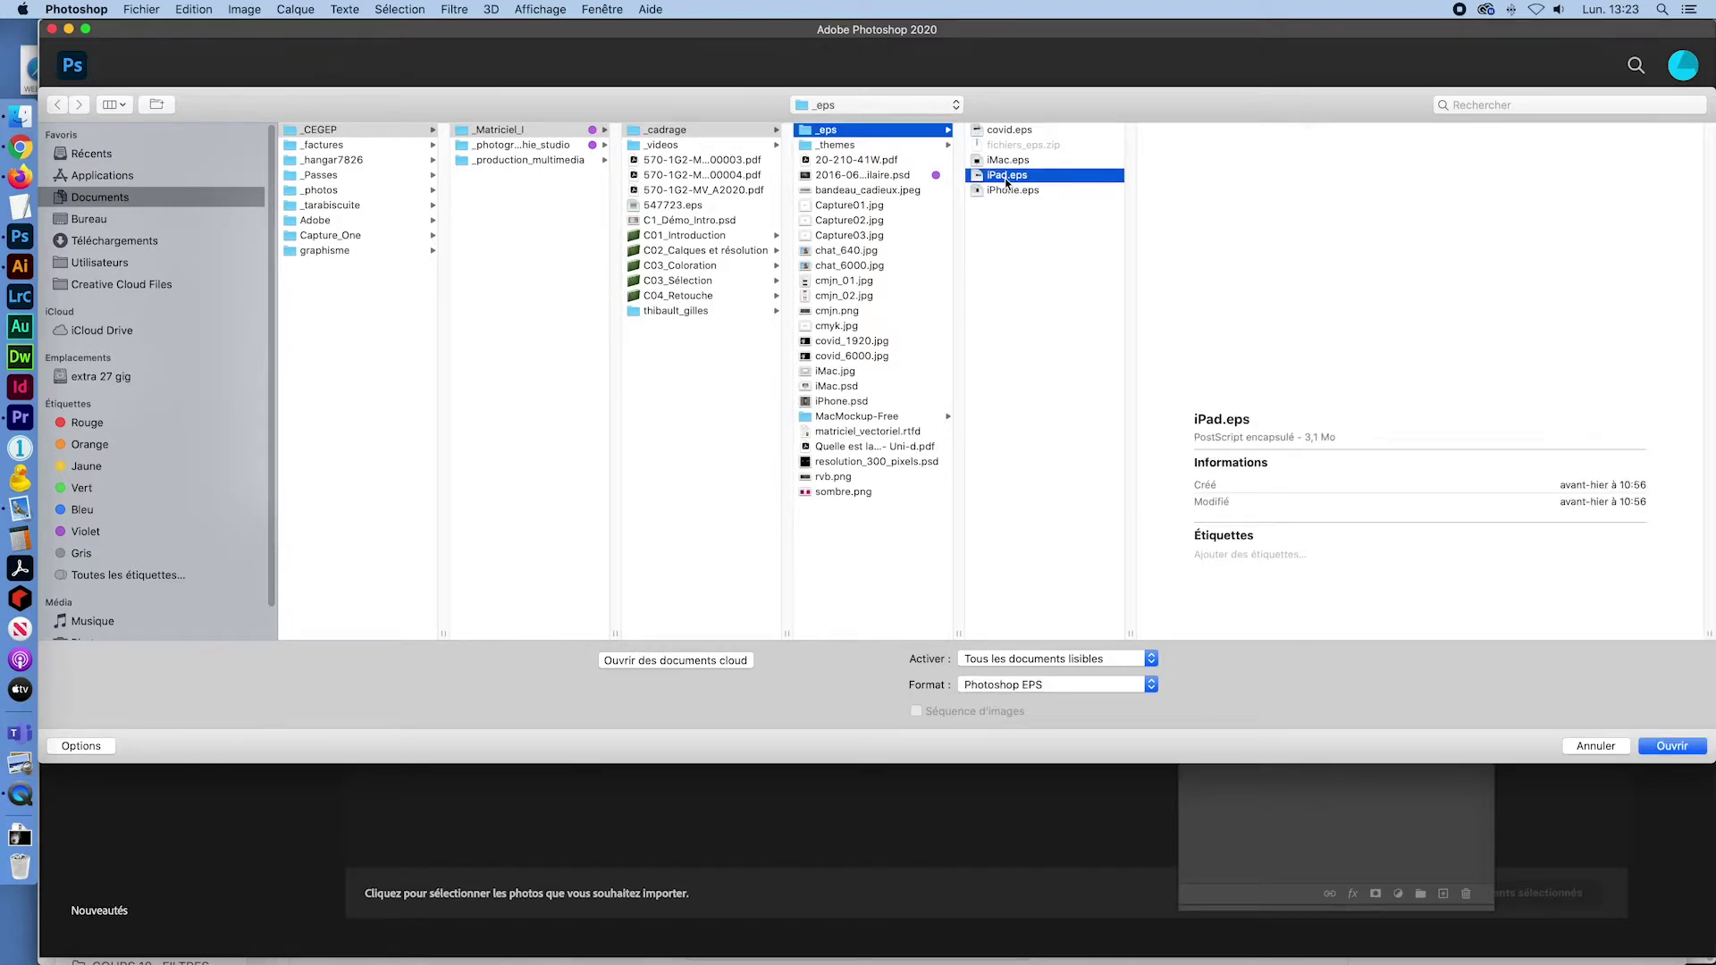
click(1671, 745)
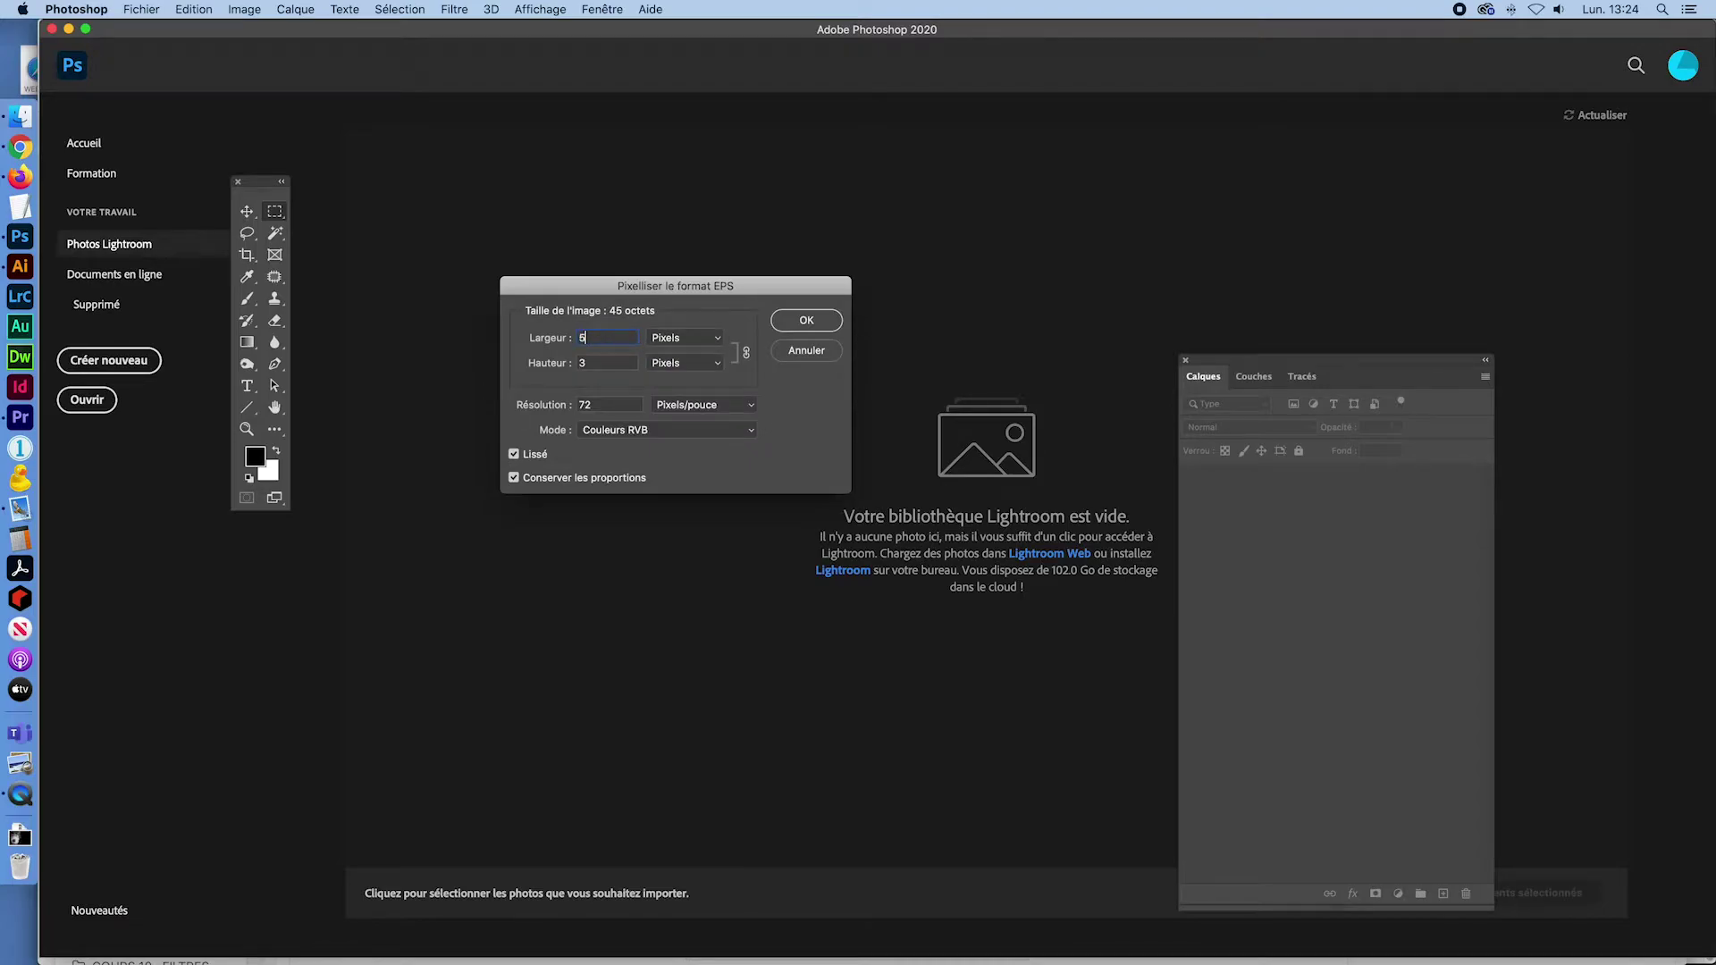
text(5000)
click(817, 323)
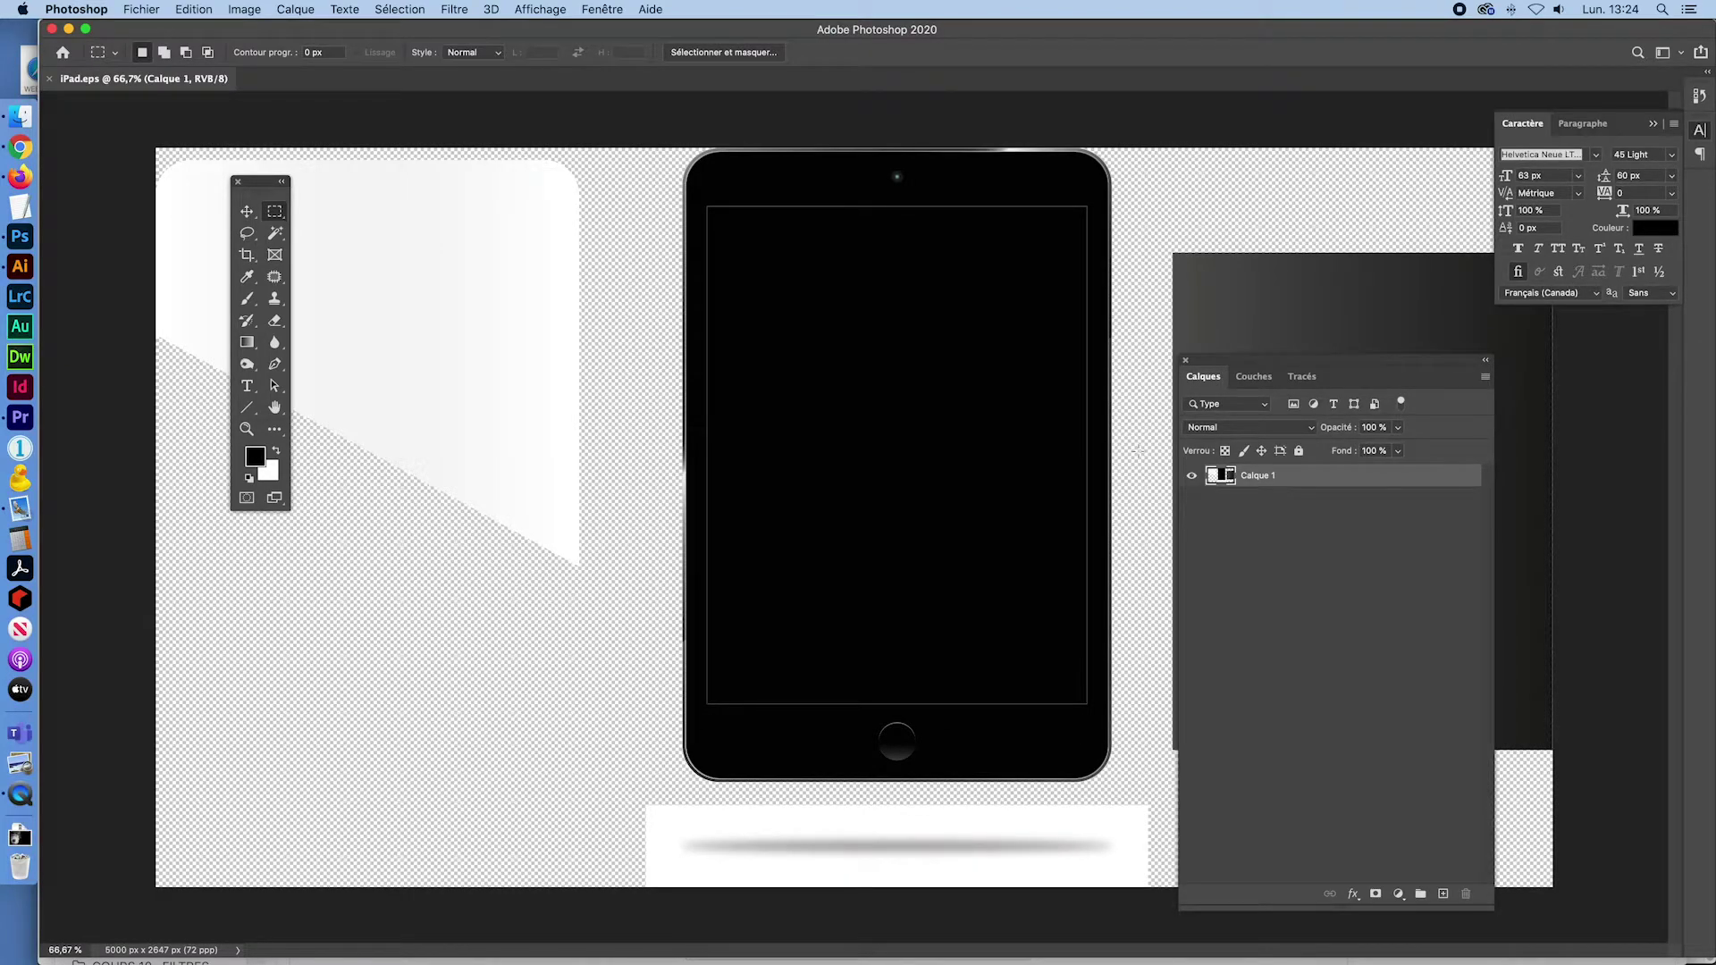
Cut the iPad out of the base artwork and paste it onto its own layer
mouse_move(1262, 363)
mouse_down()
mouse_move(1294, 381)
mouse_move(1264, 336)
mouse_up()
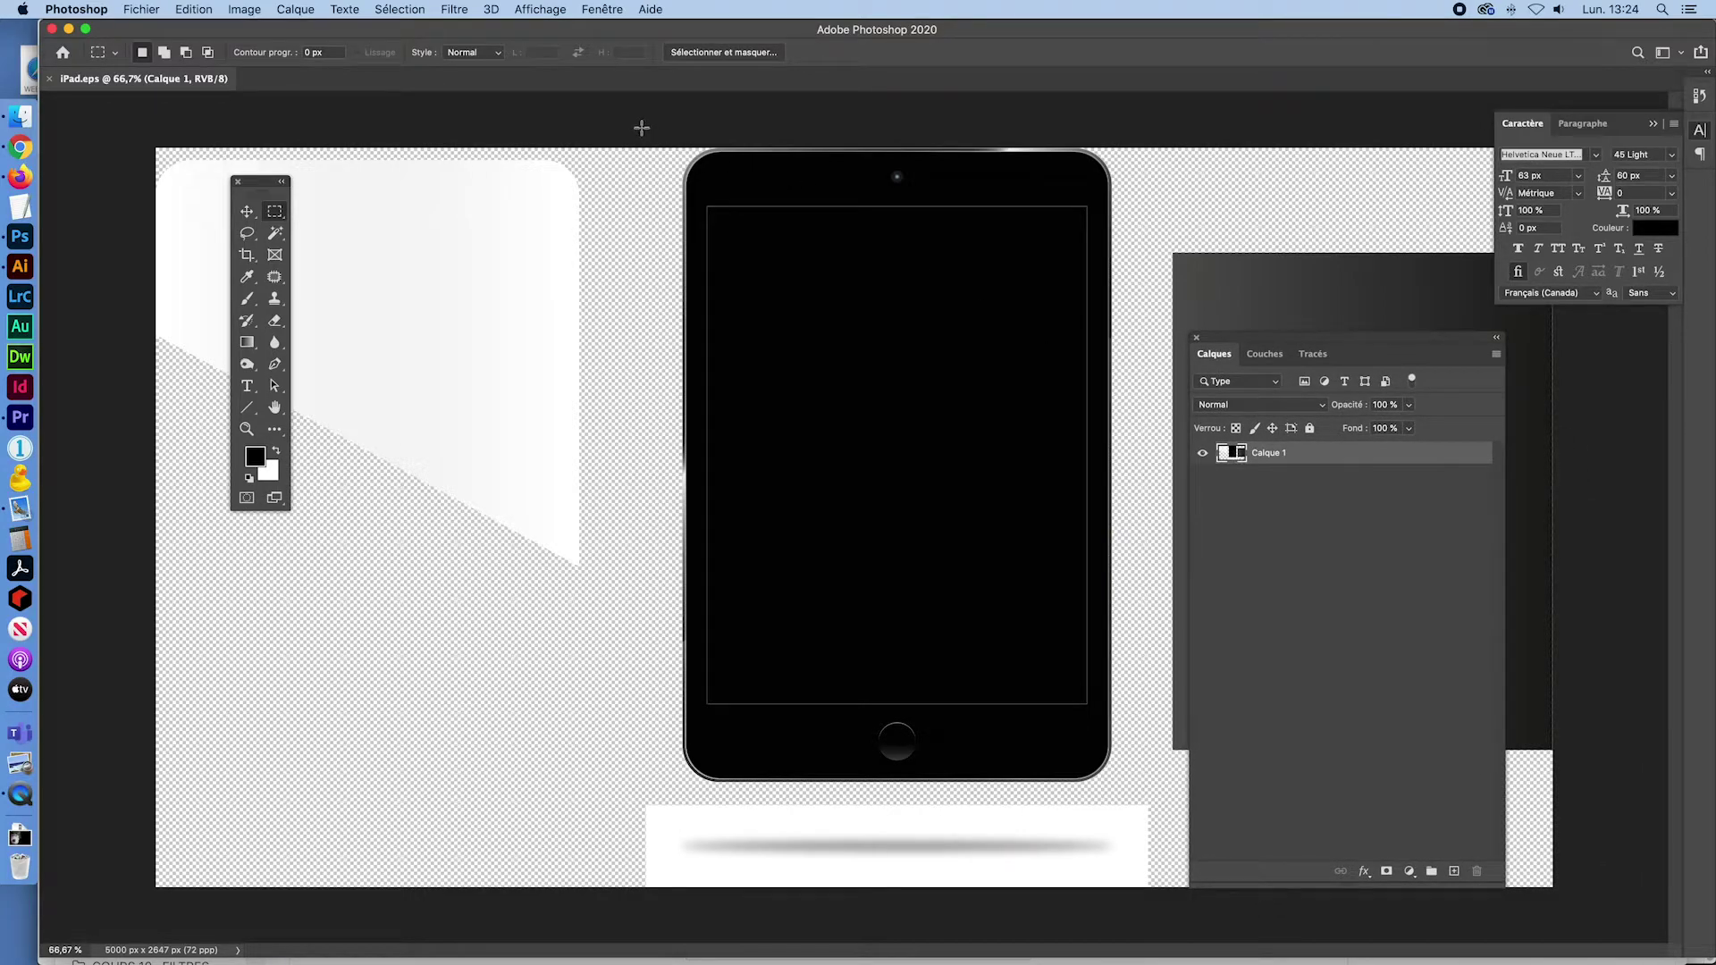
drag(641, 128, 1119, 791)
key(Delete)
key(super+v)
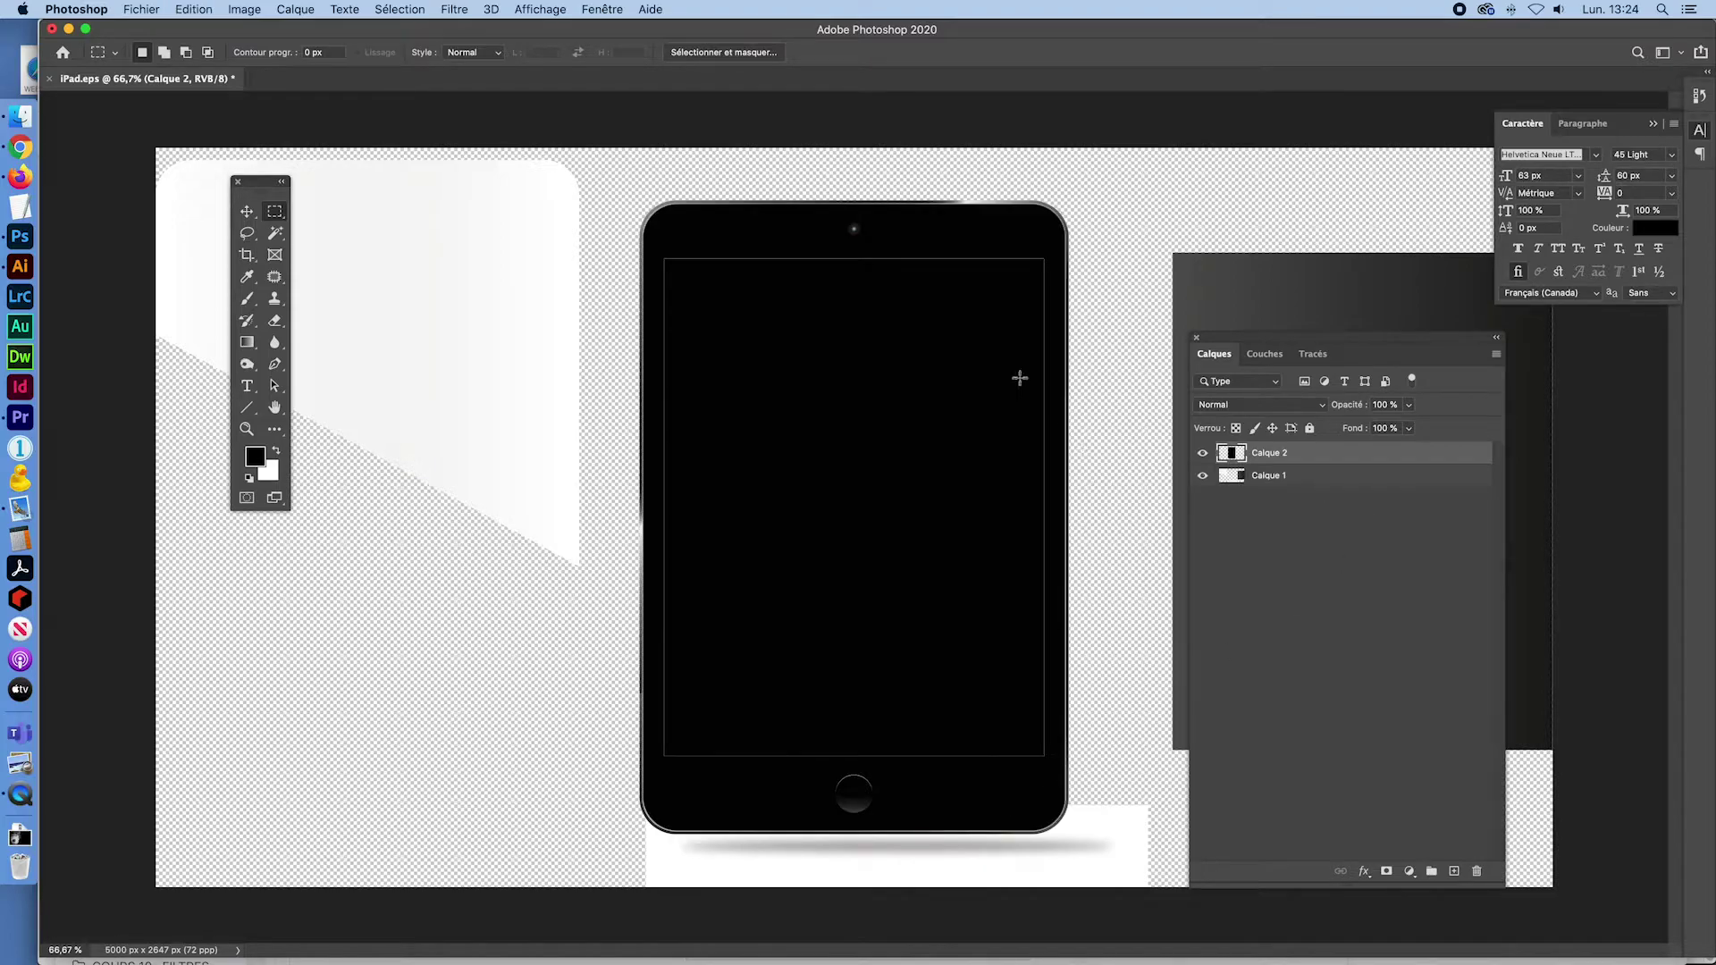
Rename the pasted layer to iPad, then select Calque 1's dark gradient rectangle
double_click(1283, 456)
key(BackSpace)
text(iPad)
click(1311, 480)
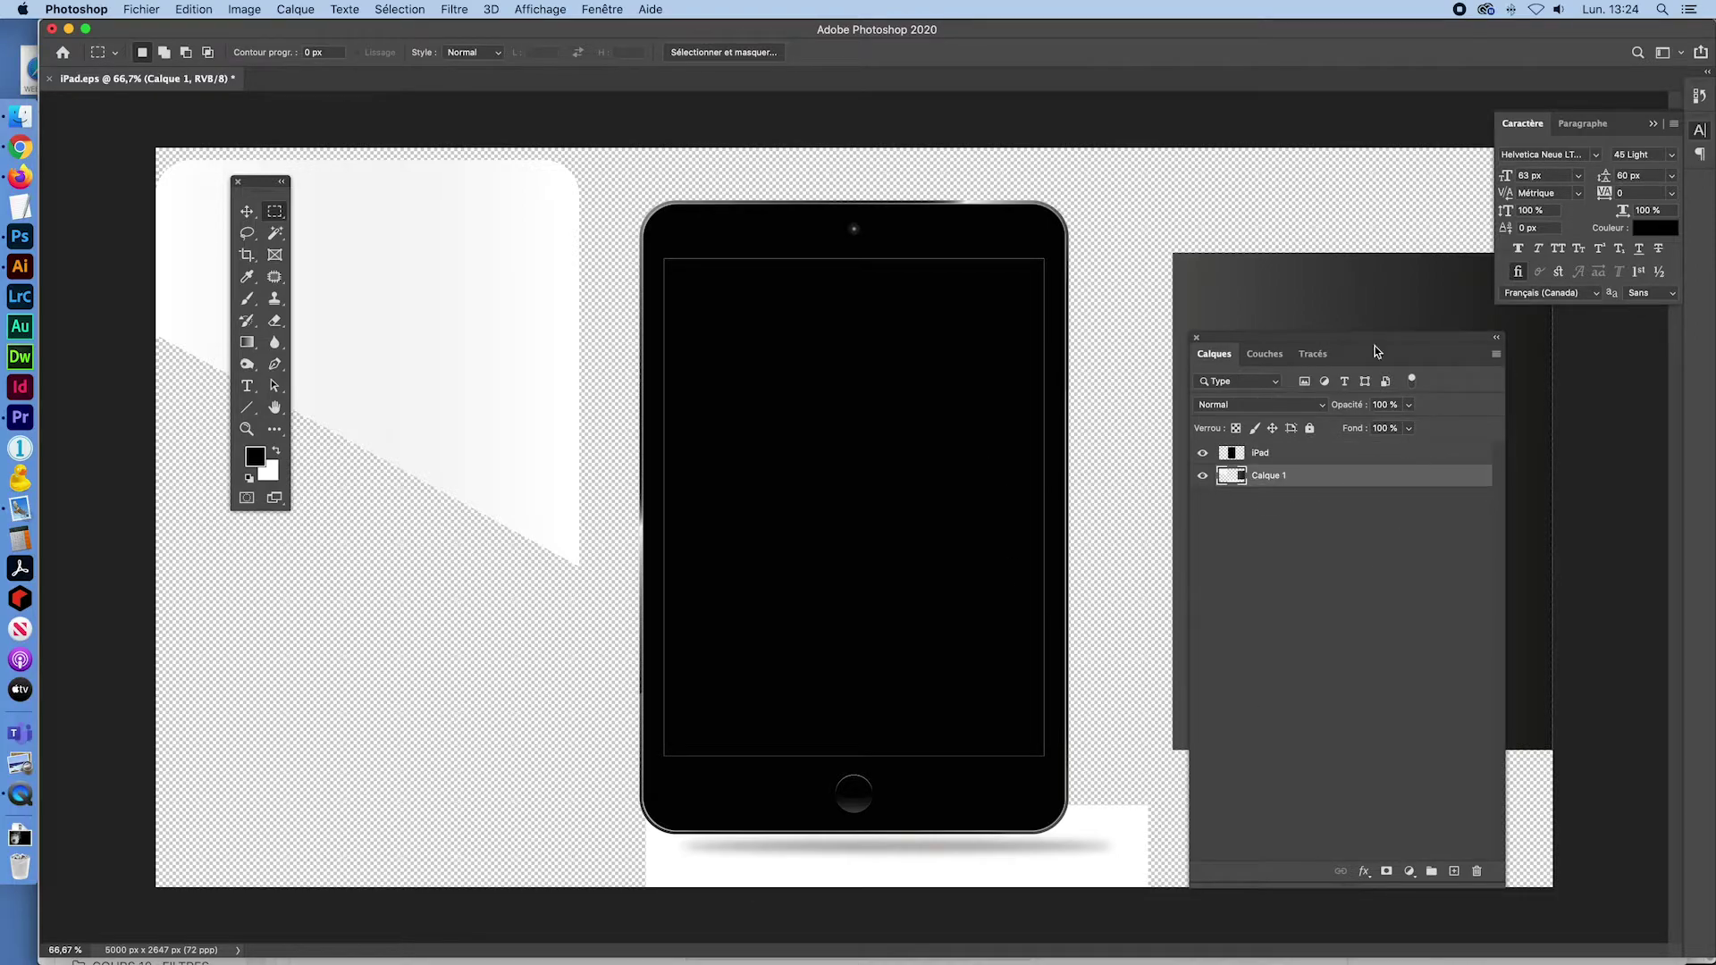
drag(1237, 345, 488, 364)
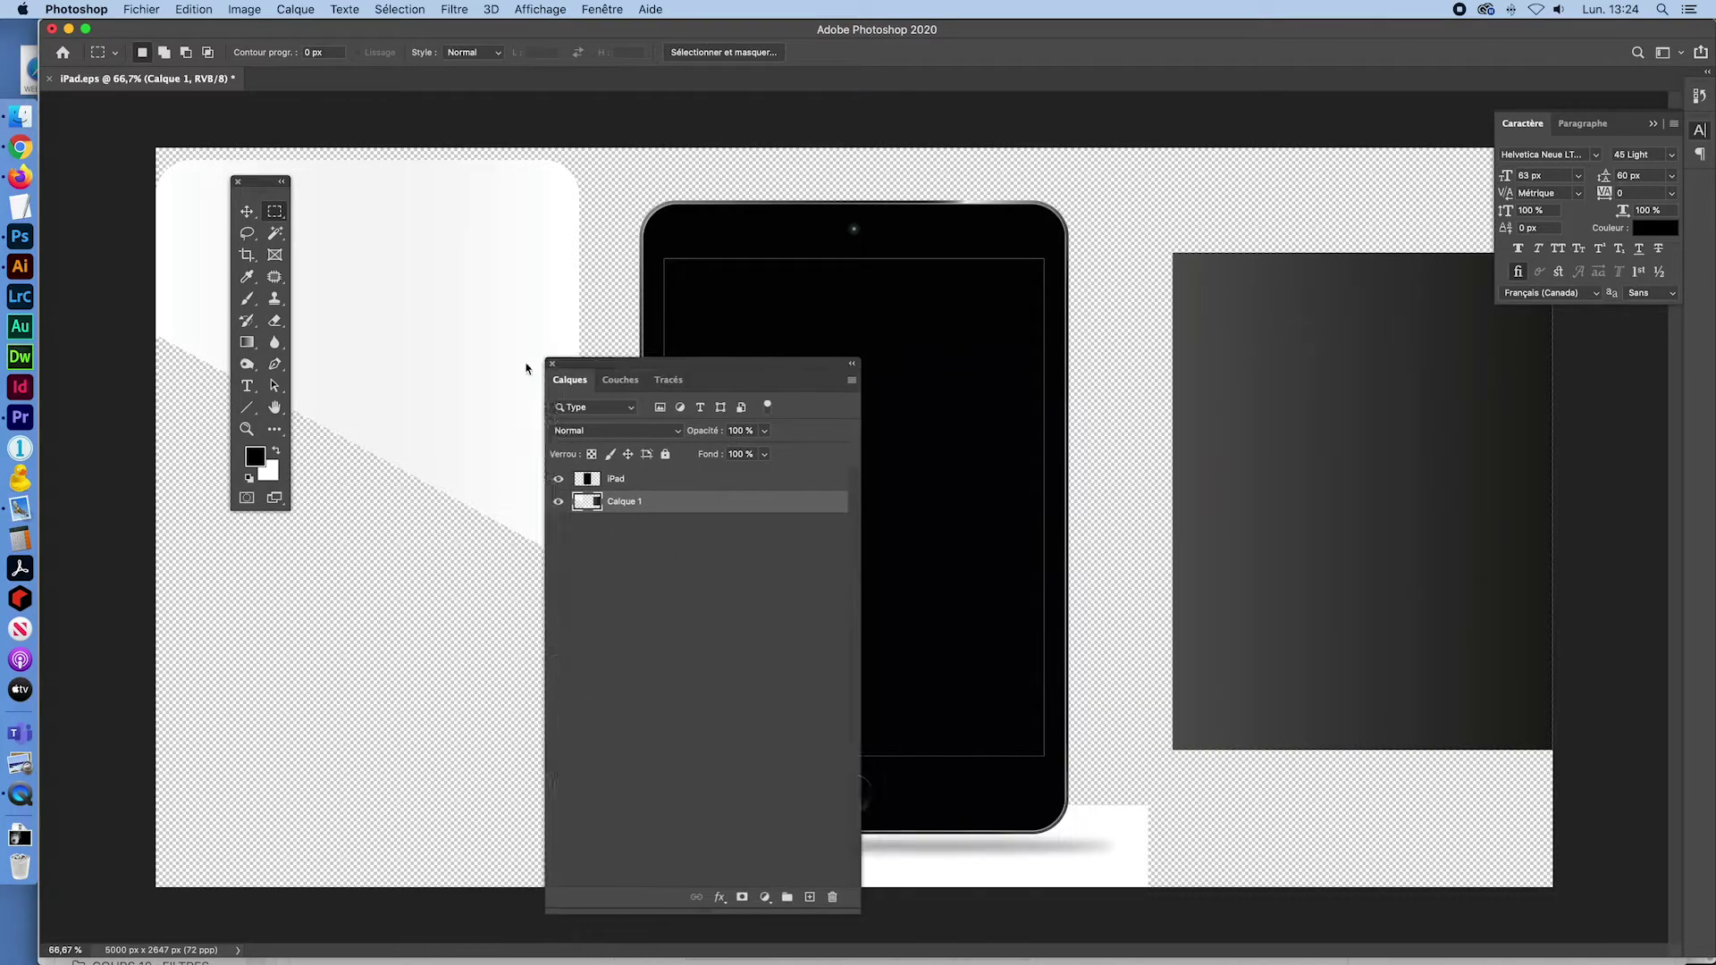
drag(1143, 221, 1709, 756)
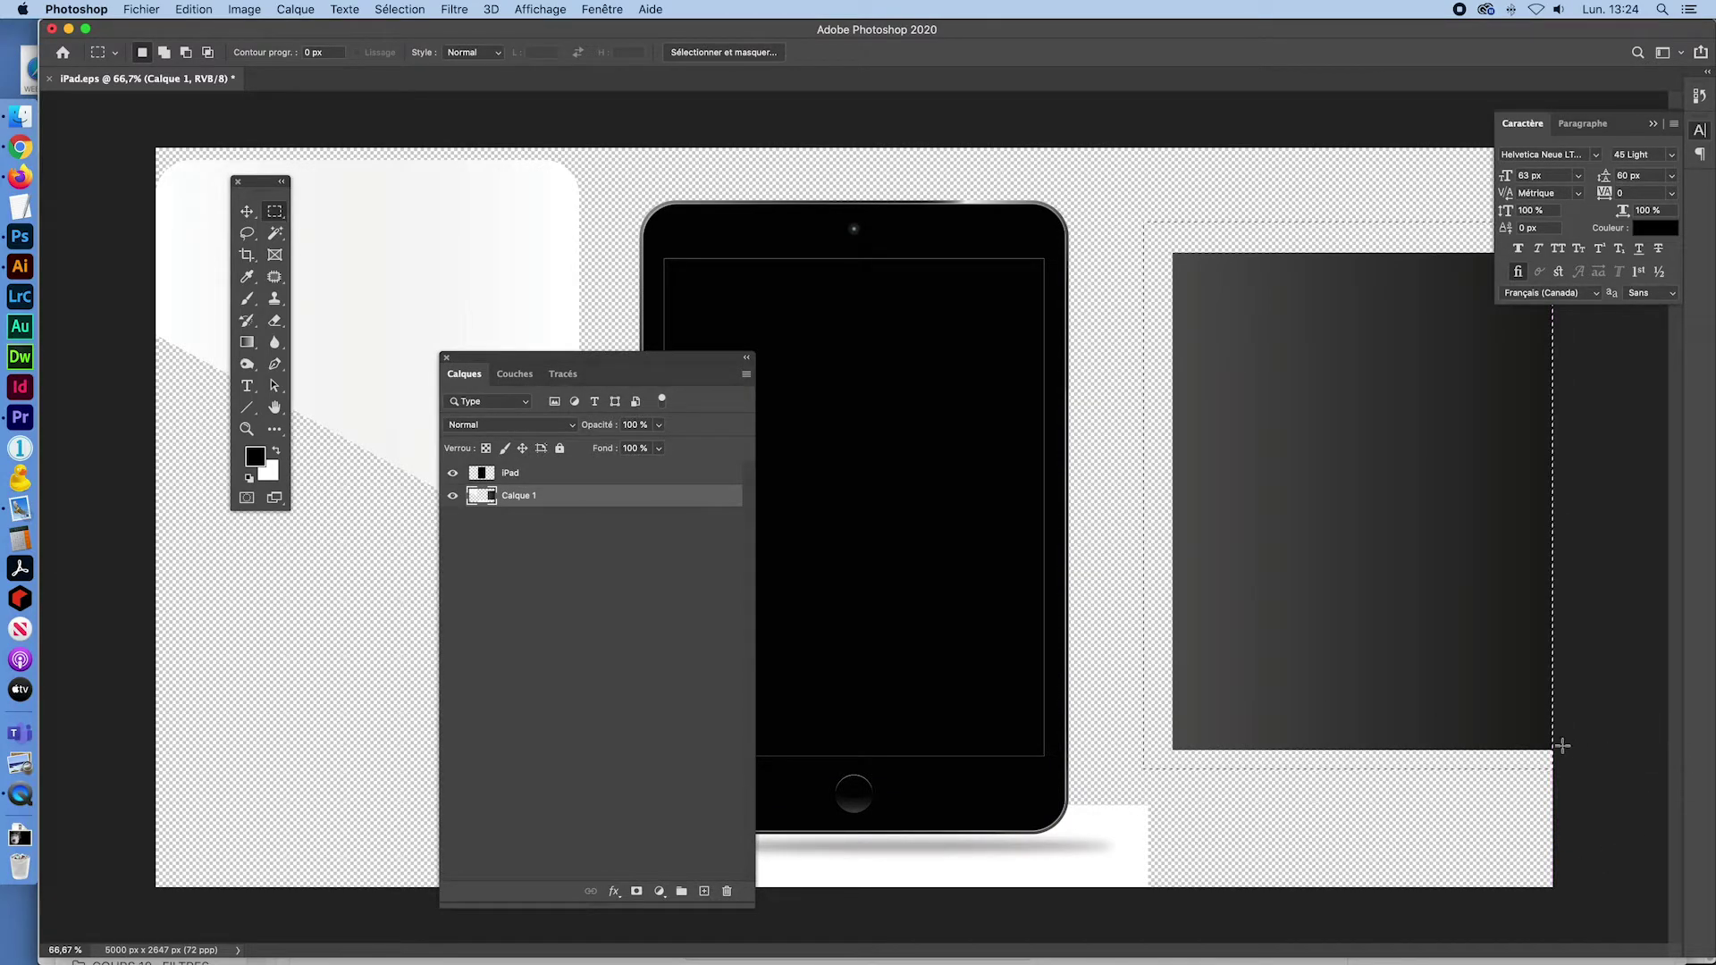
Move the dark gradient onto a new layer above iPad, named écran
key(ctrl+x)
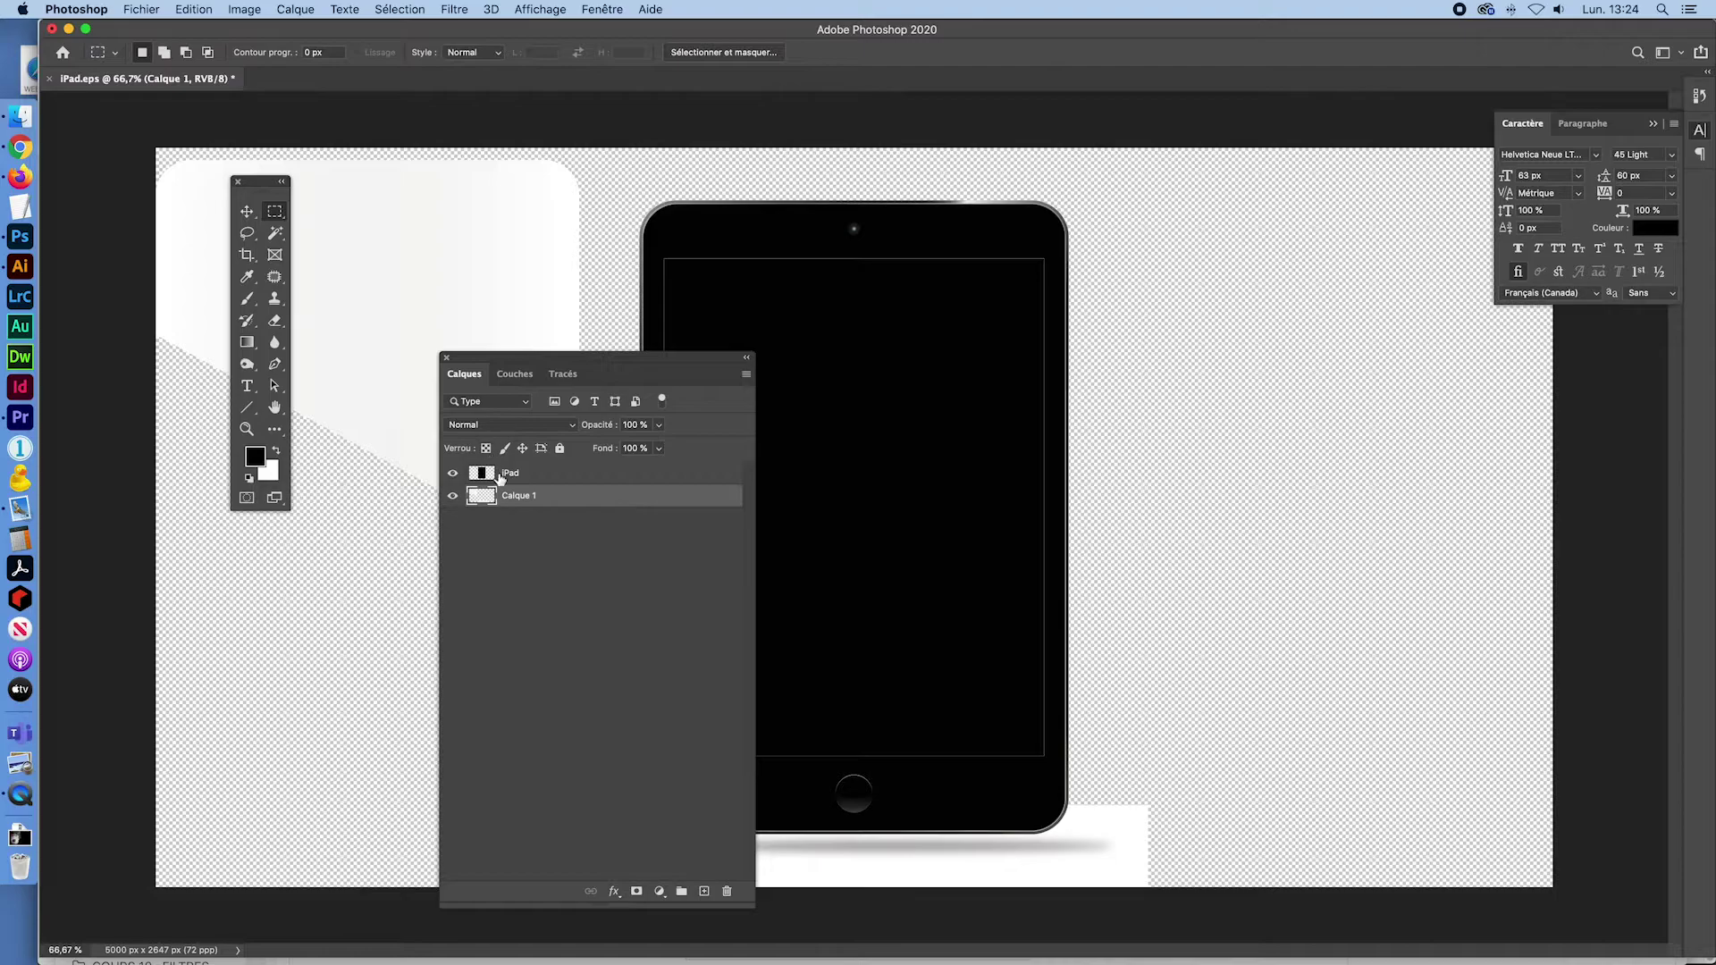
click(500, 478)
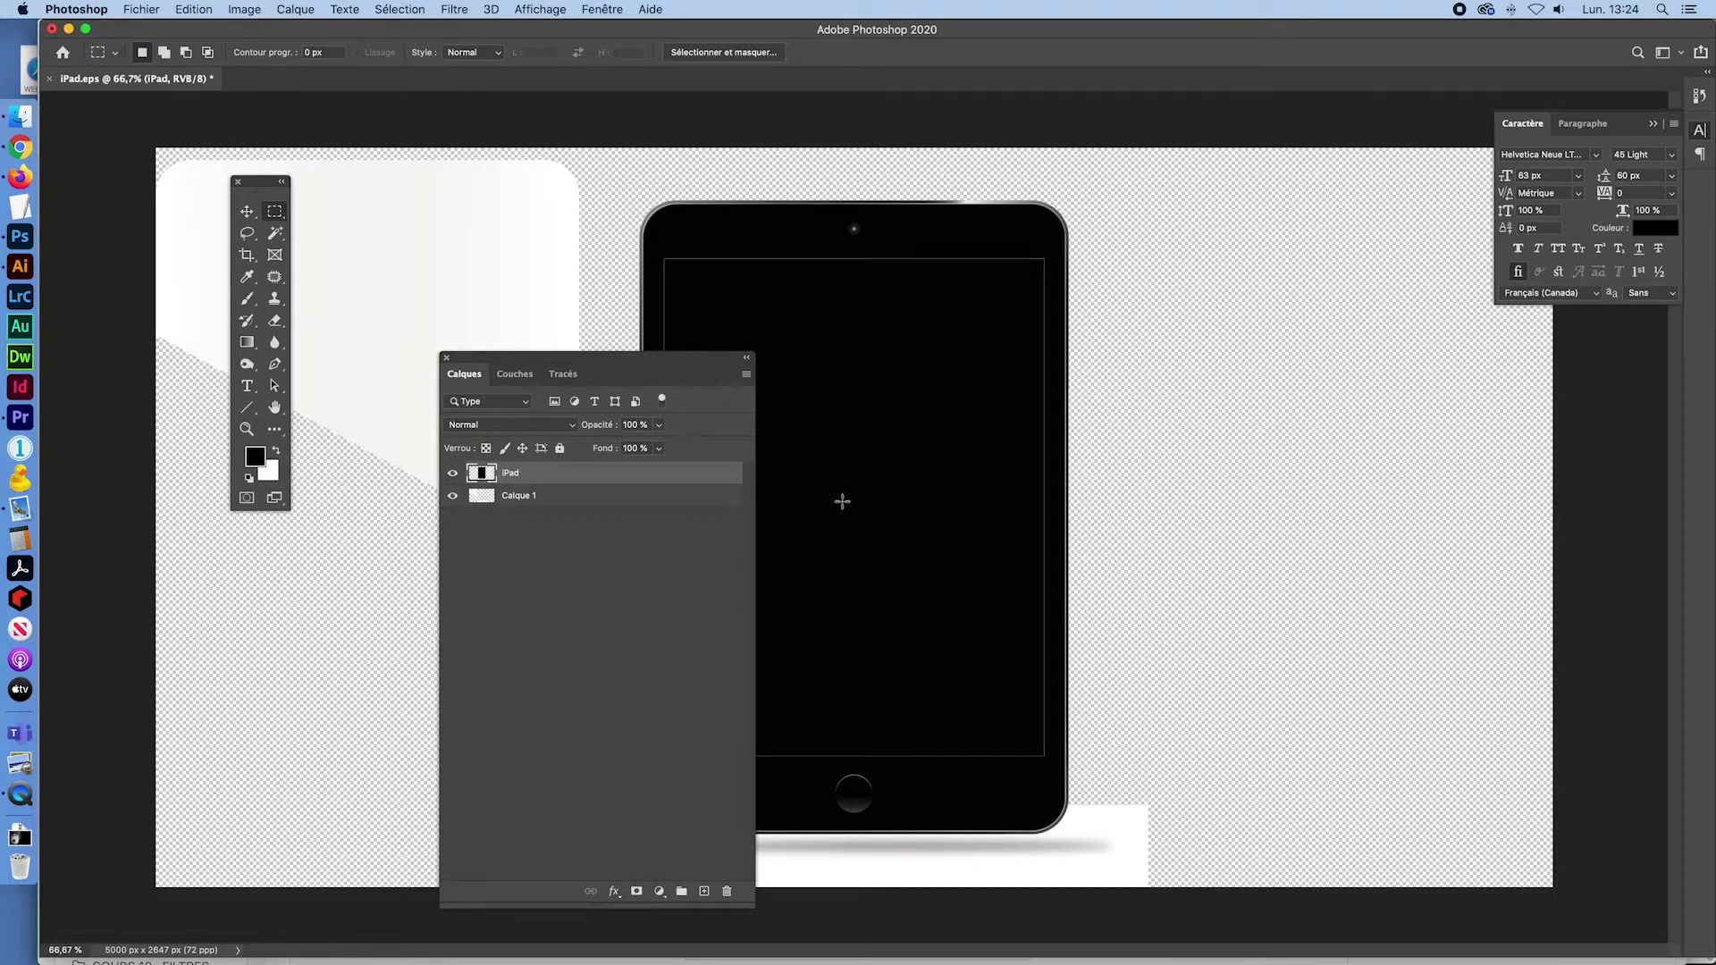
key(super+v)
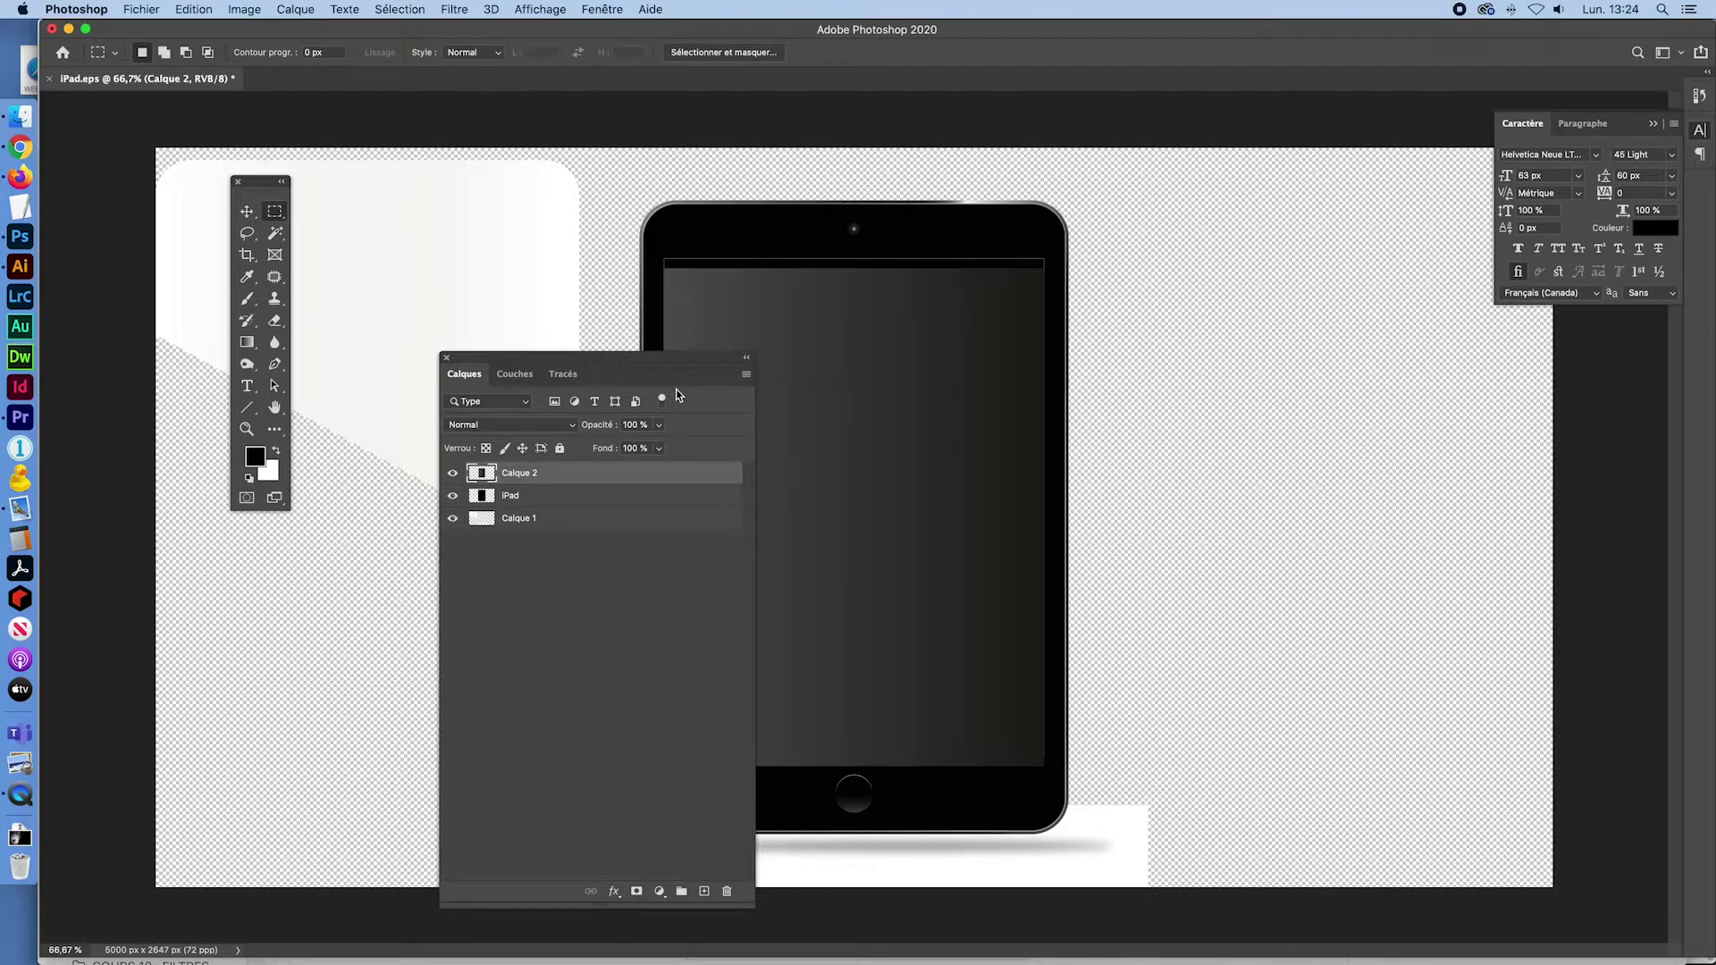
drag(684, 362, 536, 352)
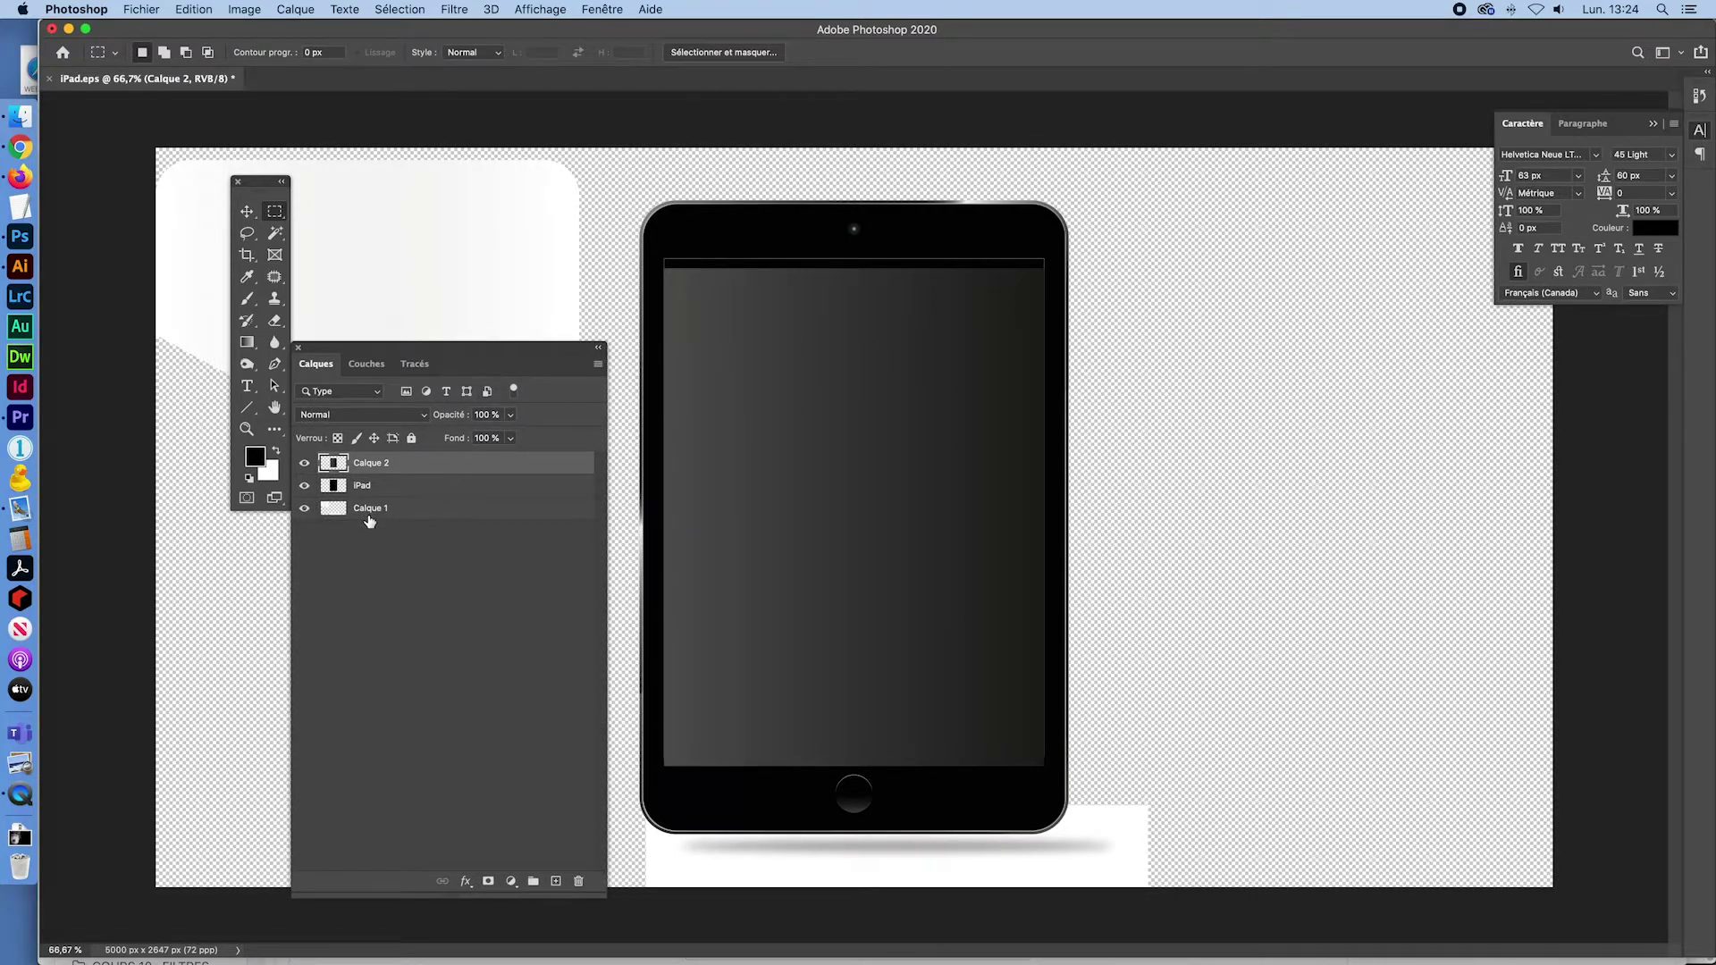
double_click(371, 463)
text(écran)
double_click(359, 463)
click(493, 508)
Cut the white diagonal shape from Calque 1 and paste it onto a new layer
drag(453, 348, 1355, 324)
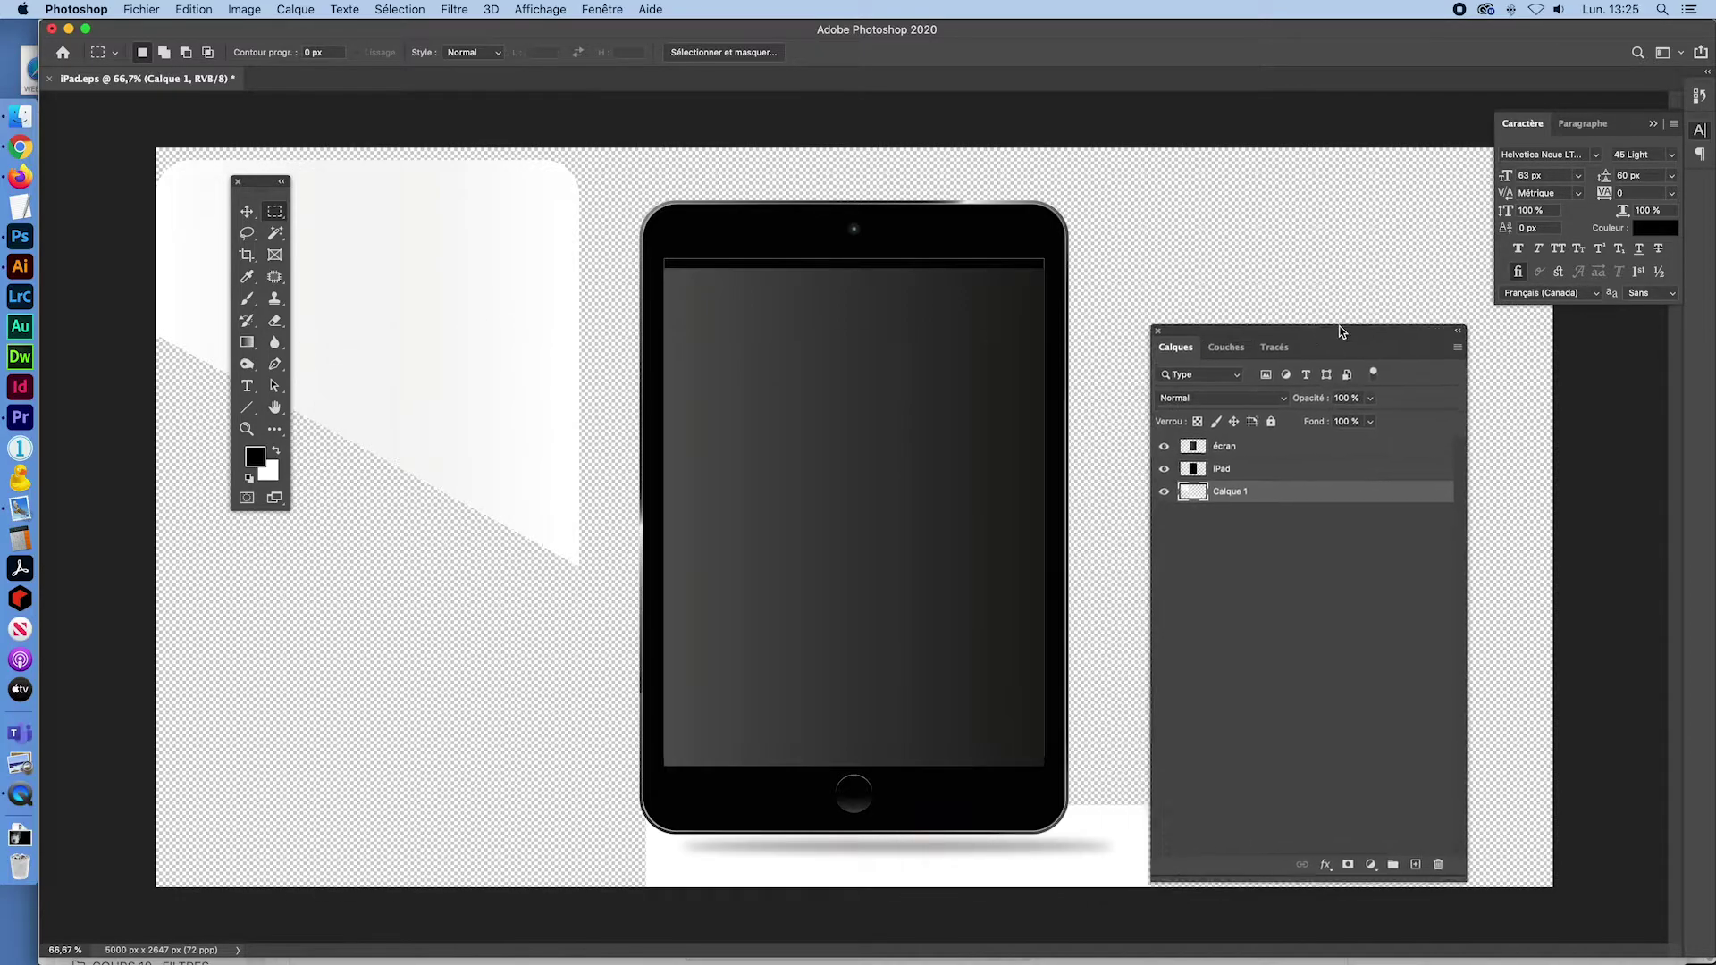
drag(265, 184, 267, 513)
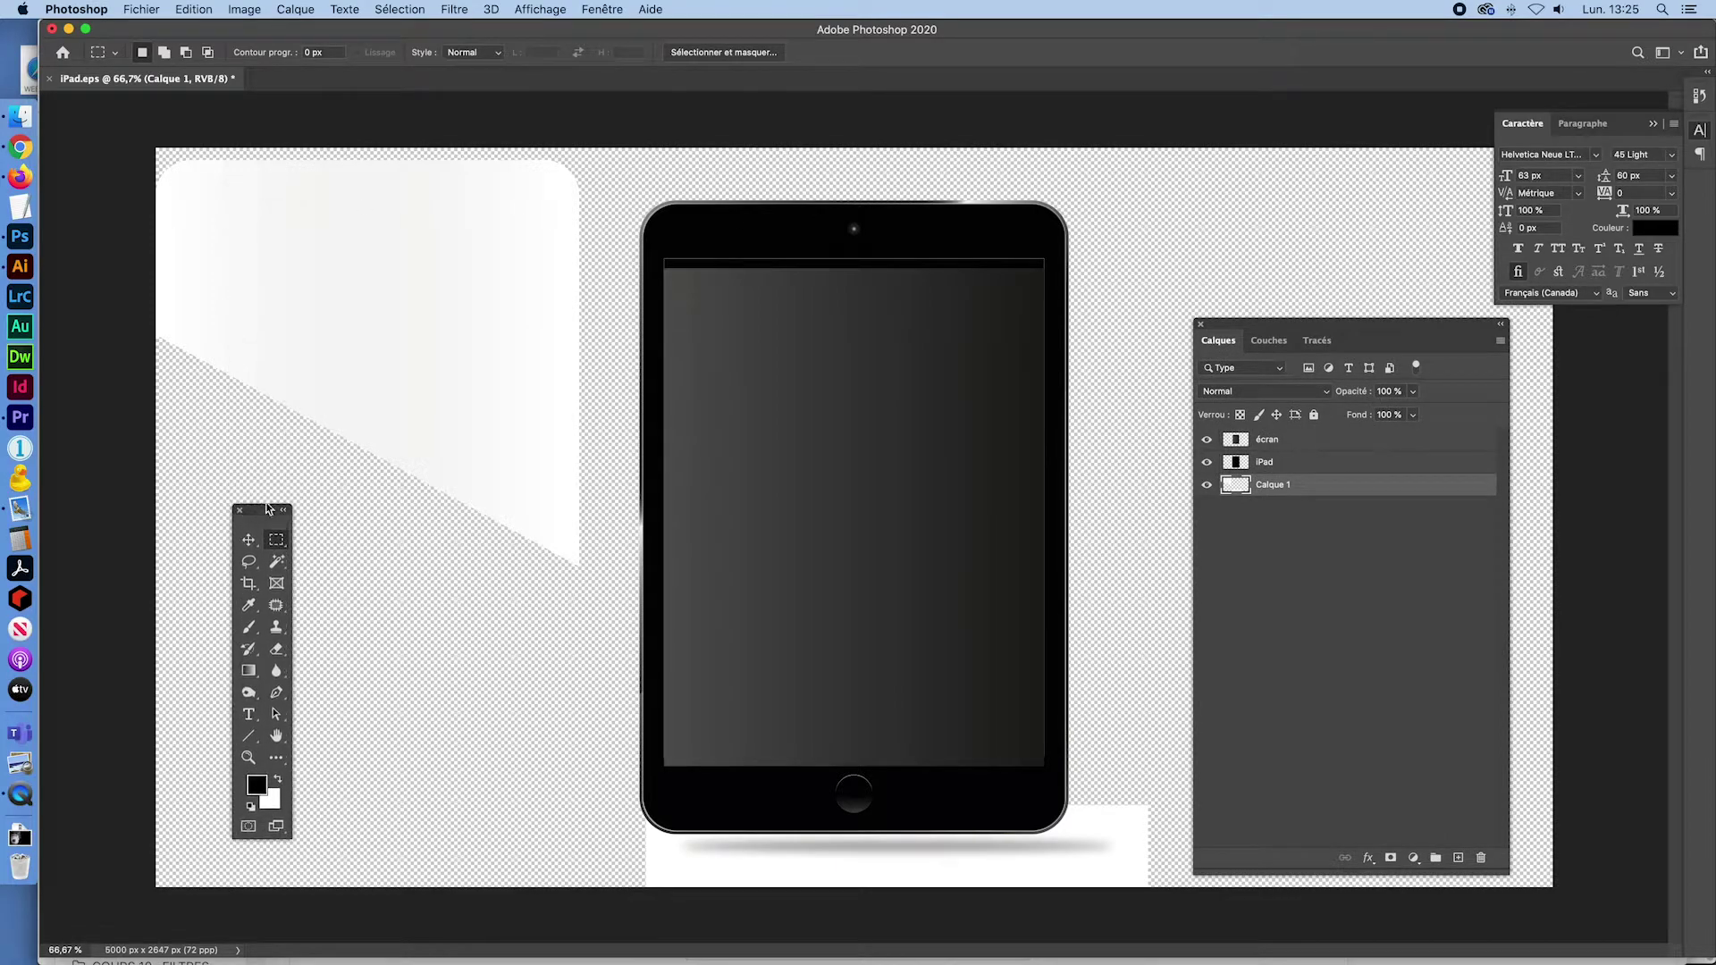
drag(161, 150, 600, 612)
key(super+x)
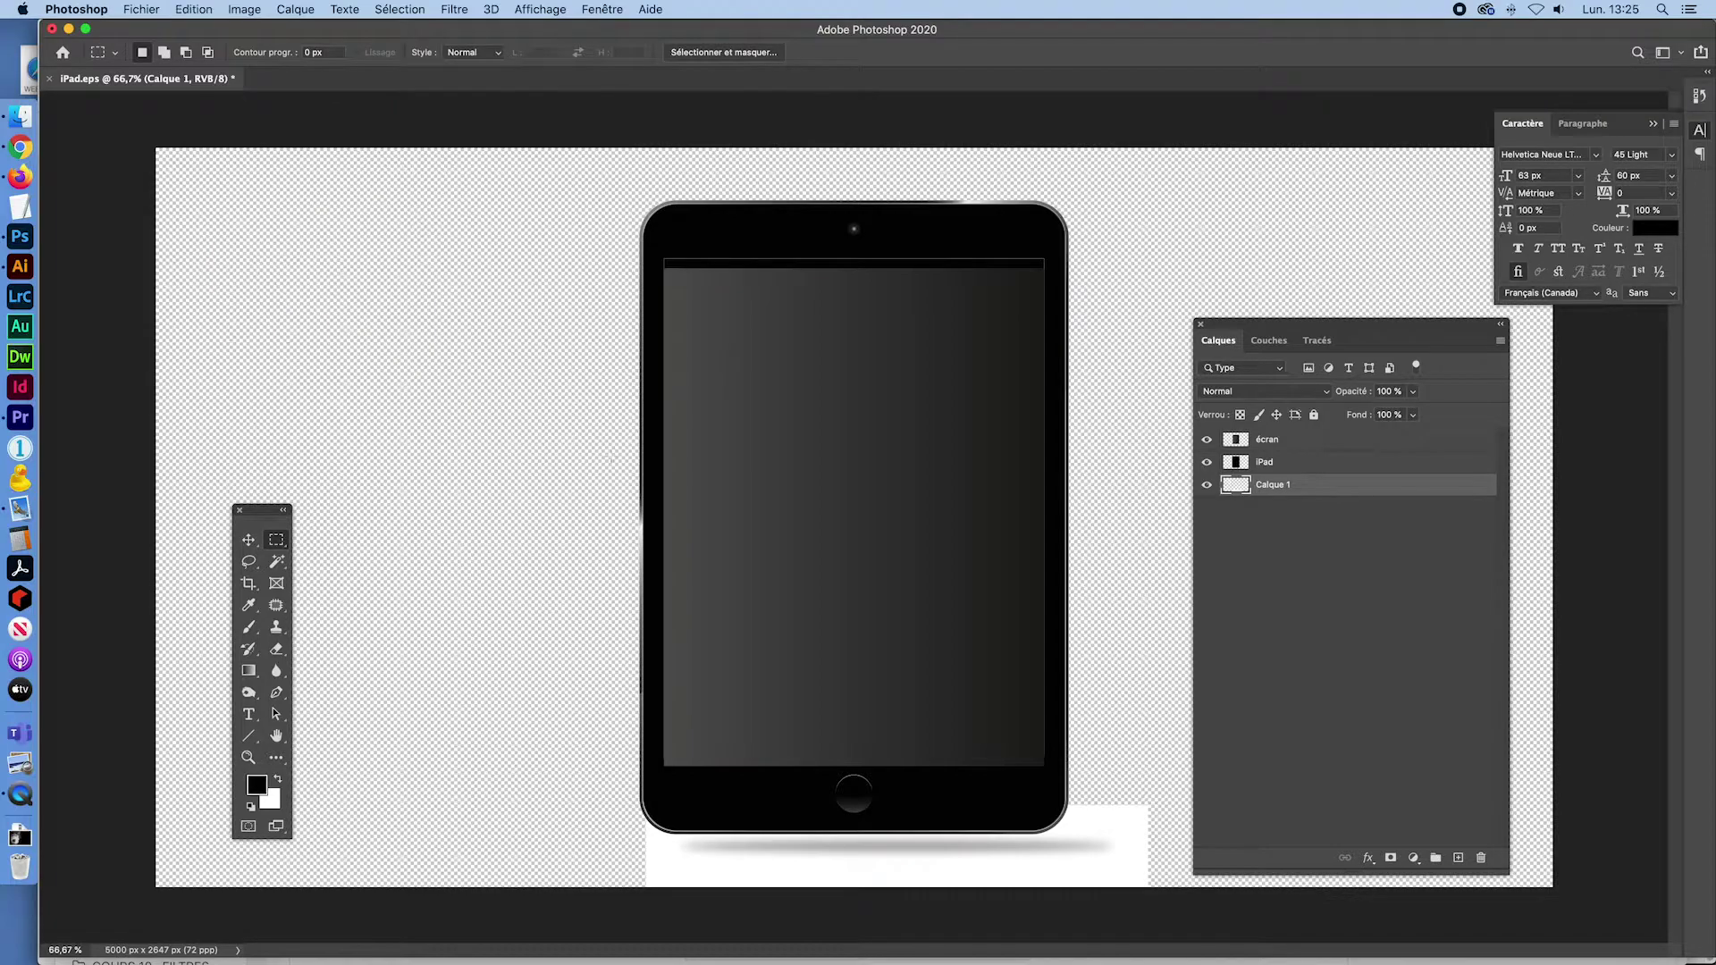
key(super+v)
Move Calque 2 to the top as reflet, and rename Calque 1 to ombre
drag(1247, 487, 1277, 434)
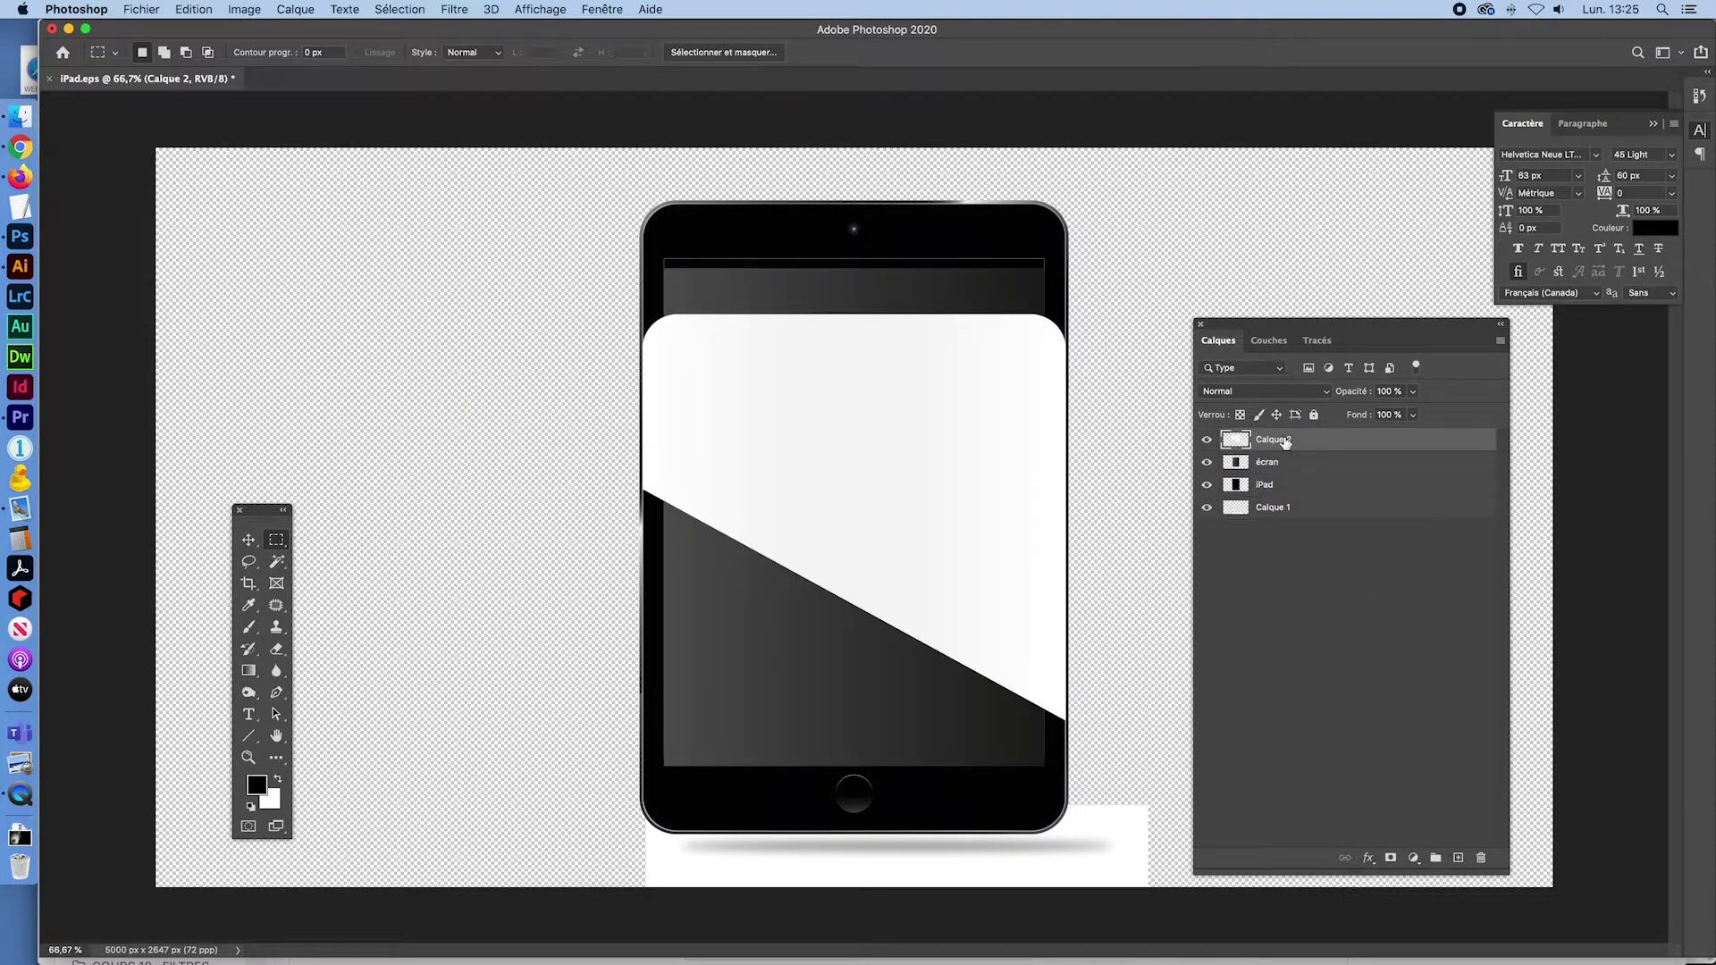
double_click(1284, 439)
text(reflet)
key(Return)
click(1243, 514)
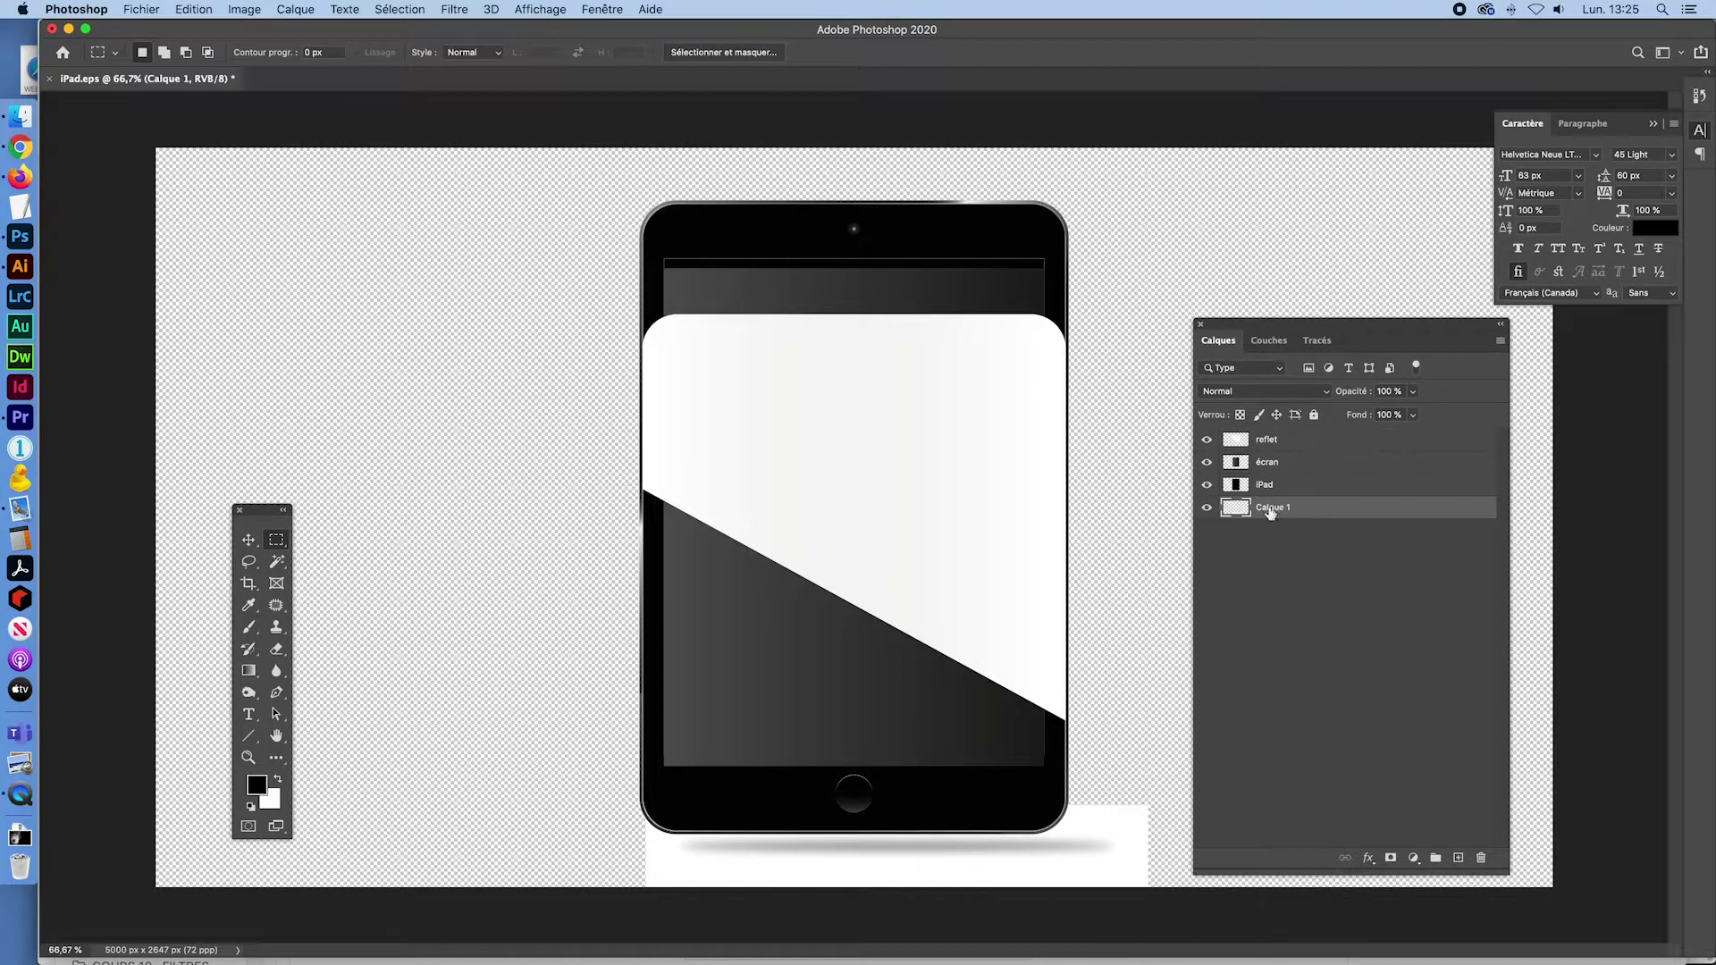
double_click(1278, 506)
text(om)
key(Return)
Shift the ombre shadow up under the iPad with Free Transform
key(ctrl+t)
drag(1113, 849, 1074, 847)
key(Down)
key(Down)
key(Down)
key(Down)
key(Down)
key(Down)
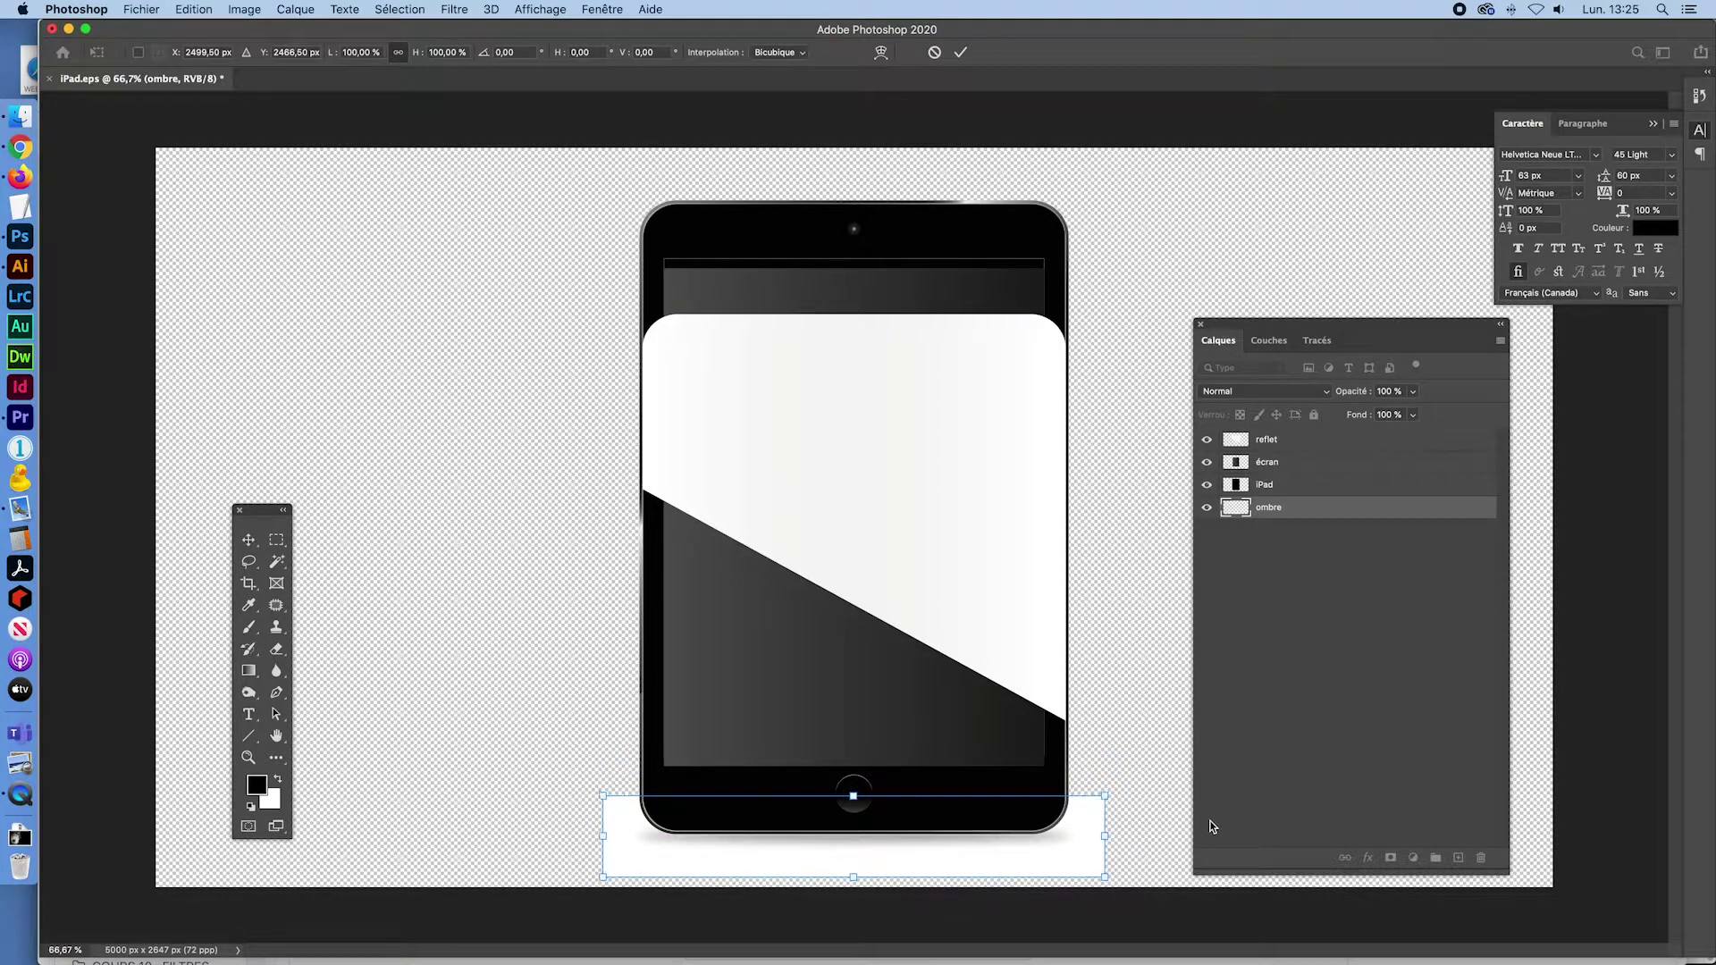
key(Up)
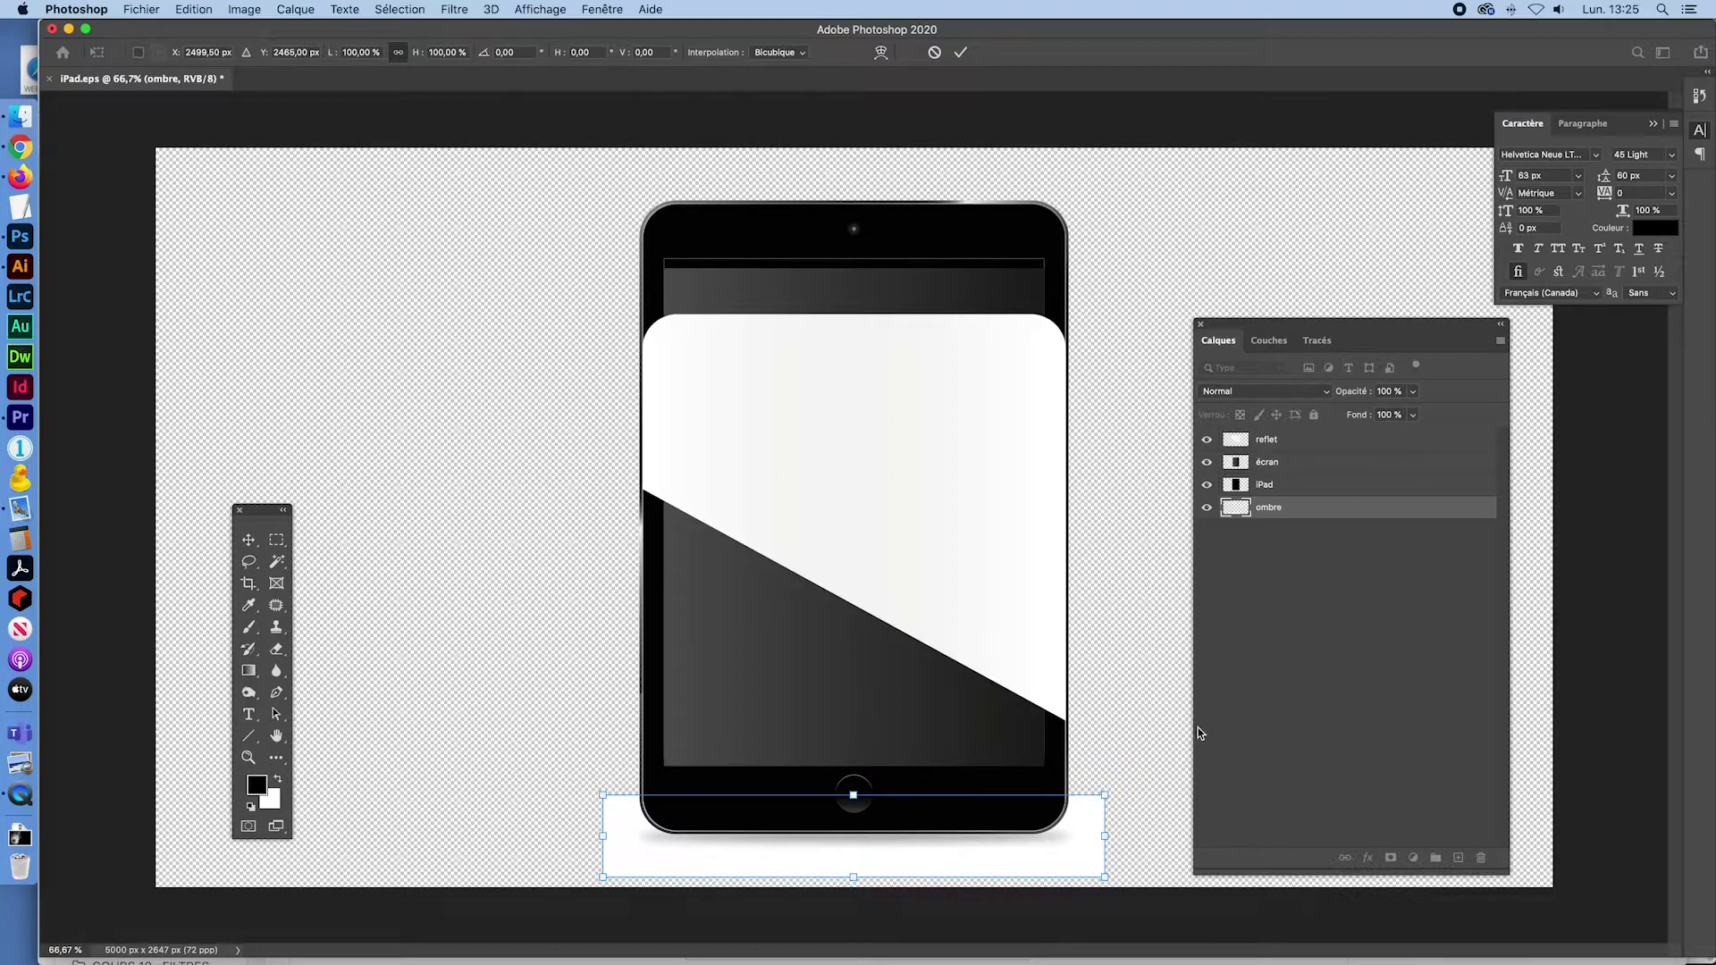
Reposition the reflet highlight over the iPad screen (947, 2491), then commit
click(960, 52)
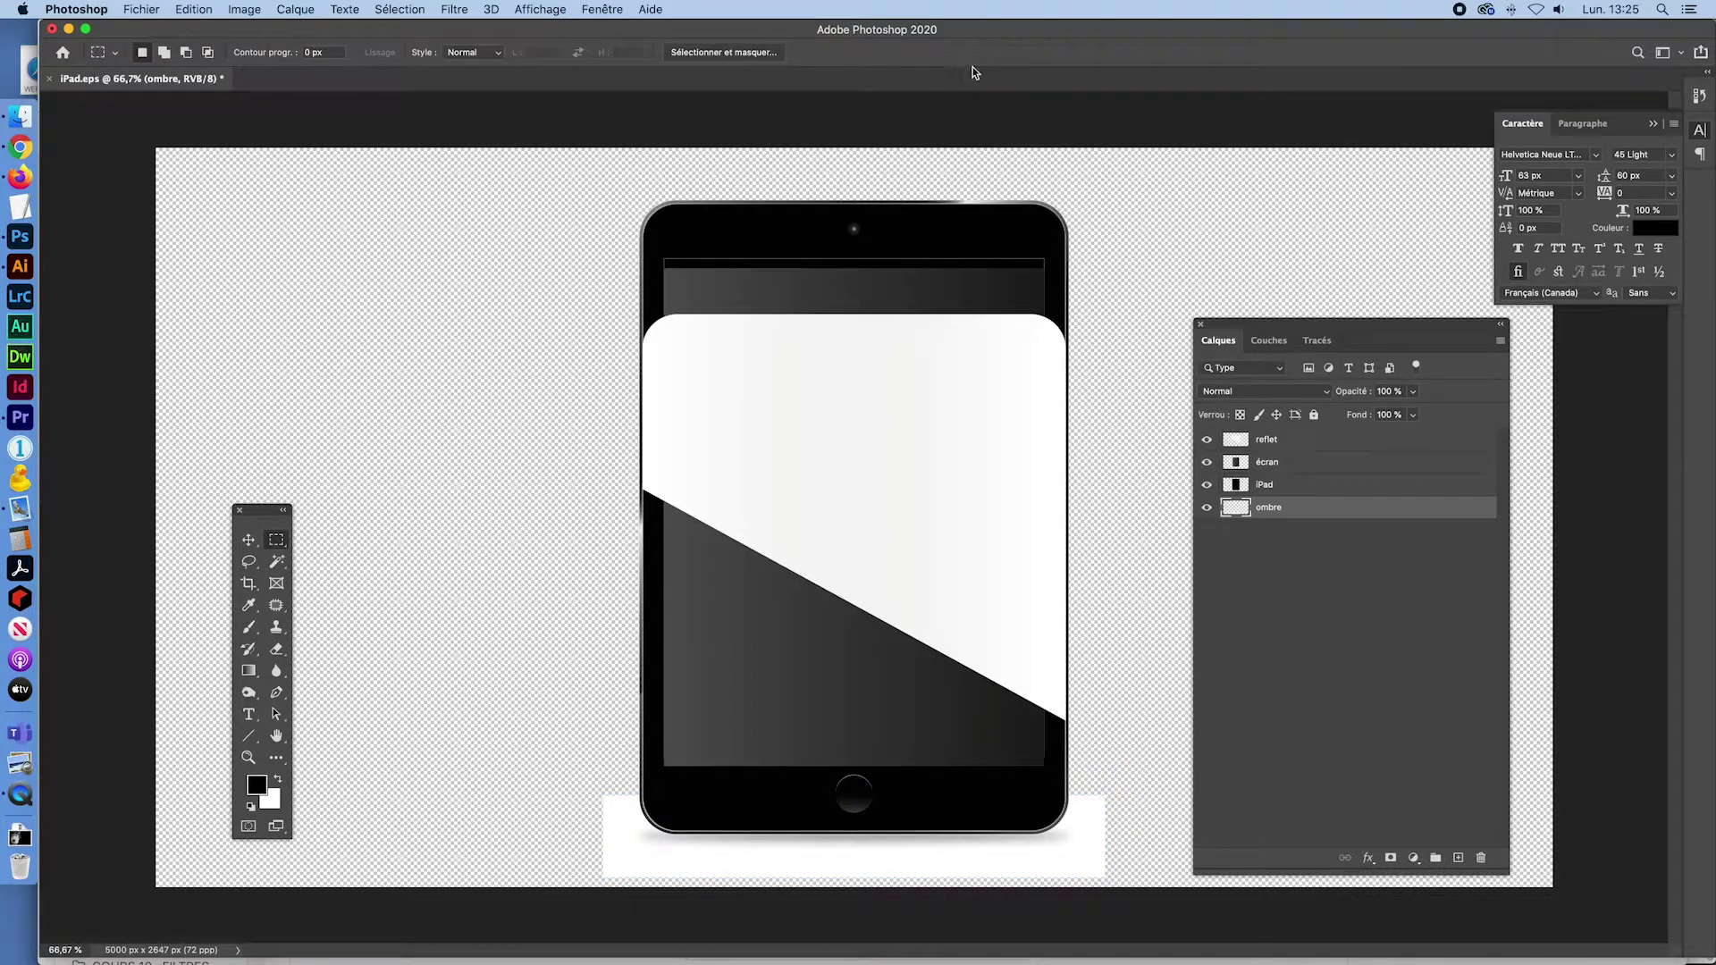
click(1237, 439)
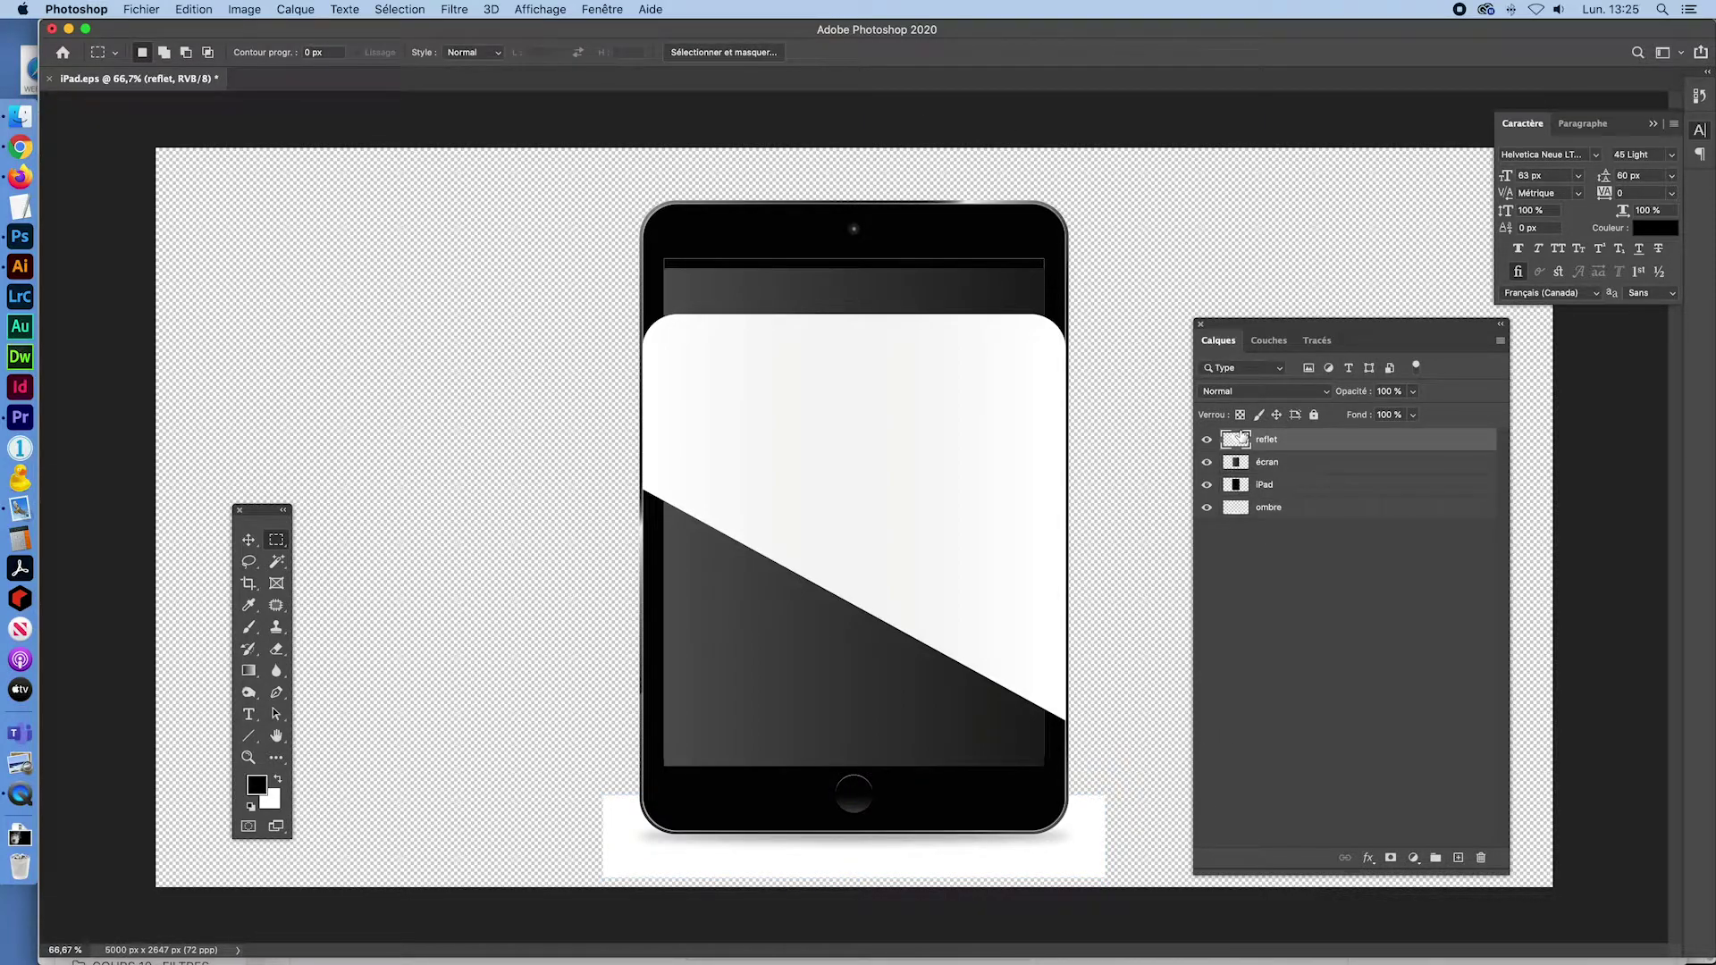
key(ctrl+t)
drag(899, 474, 907, 372)
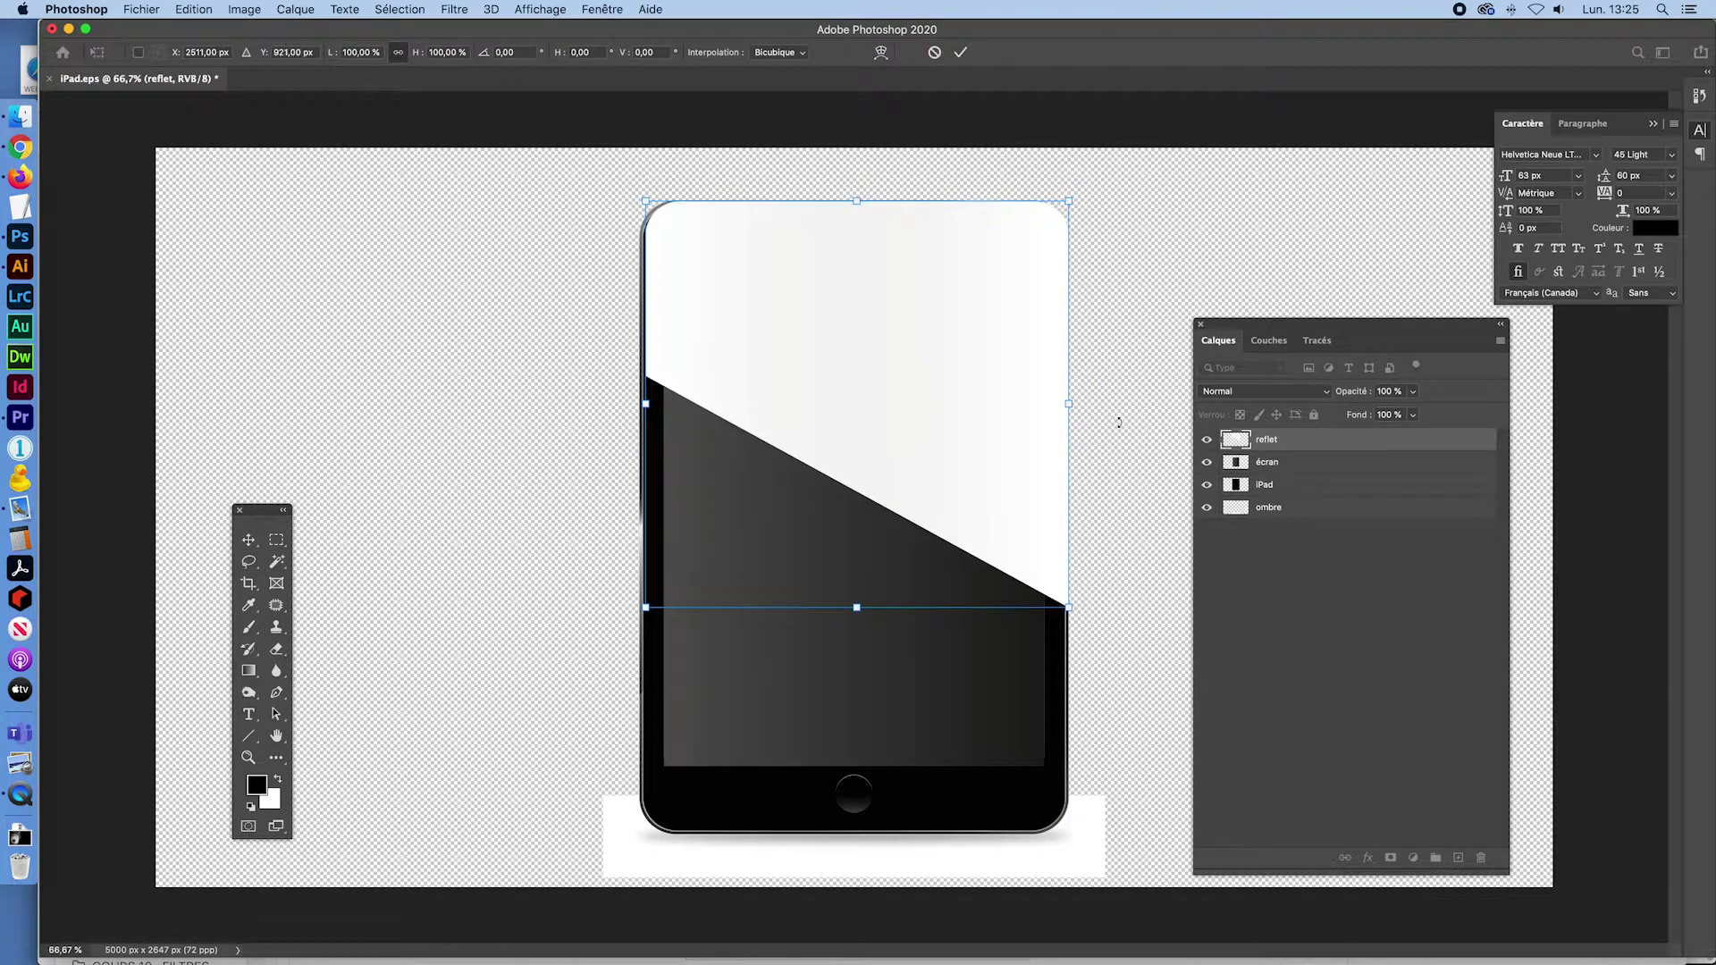
text(947)
key(shift+Tab)
text(2491)
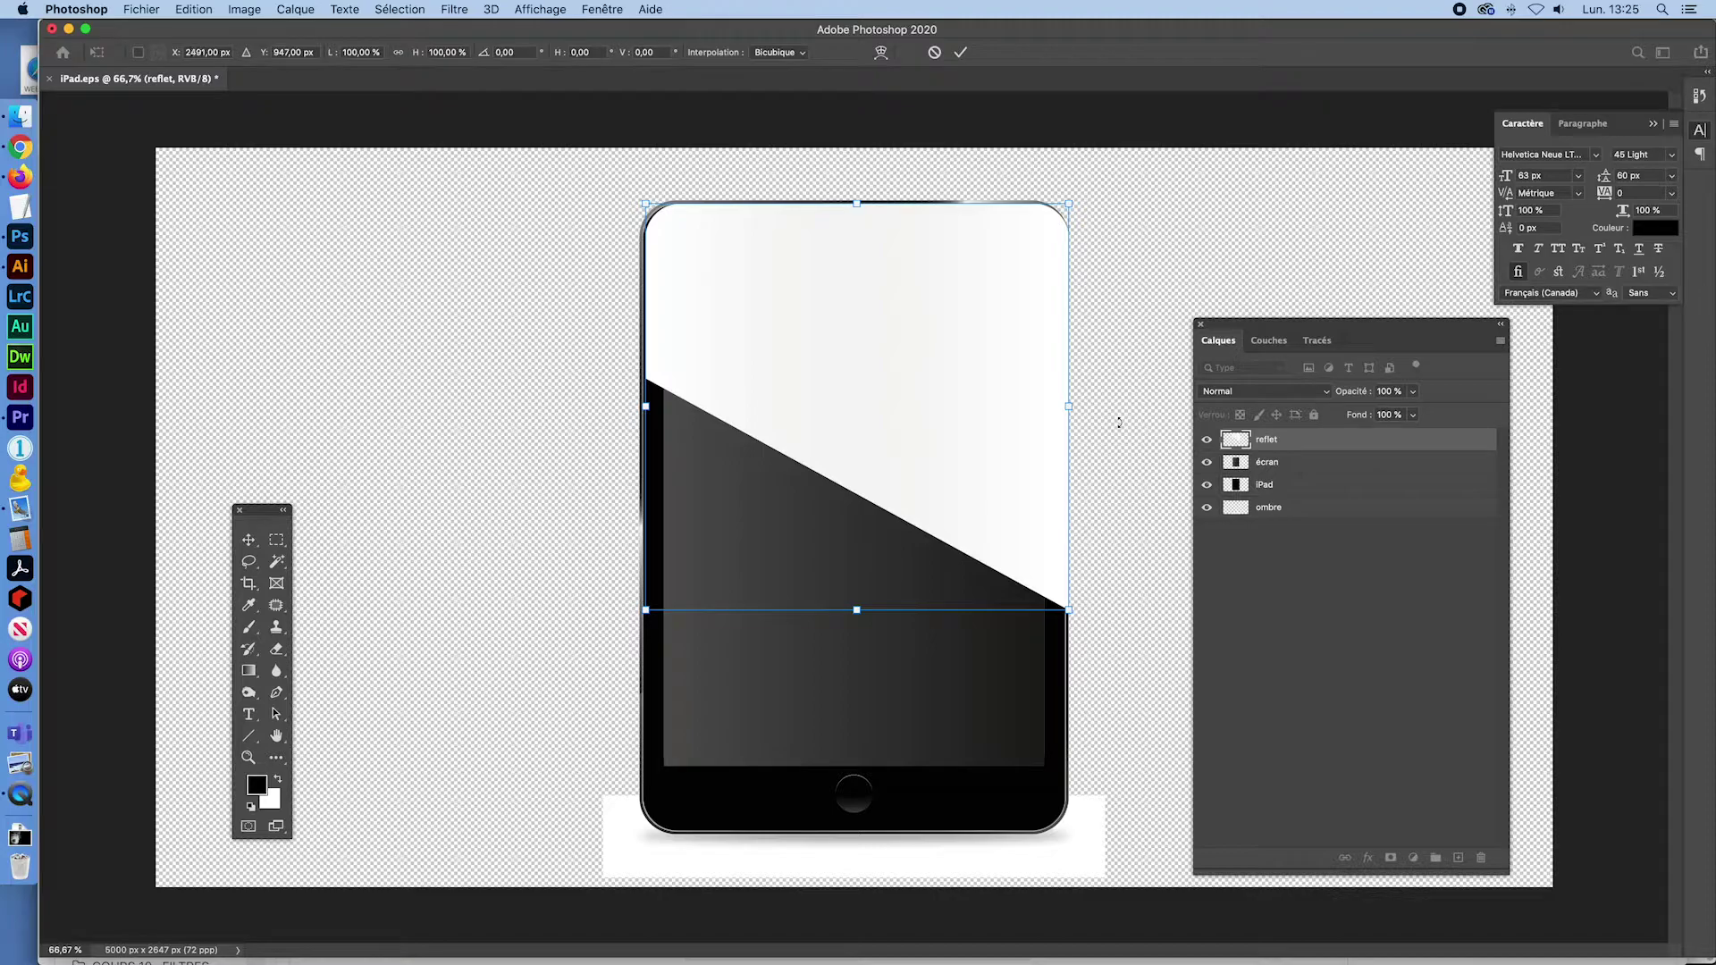
key(shift+Up)
key(shift+Up)
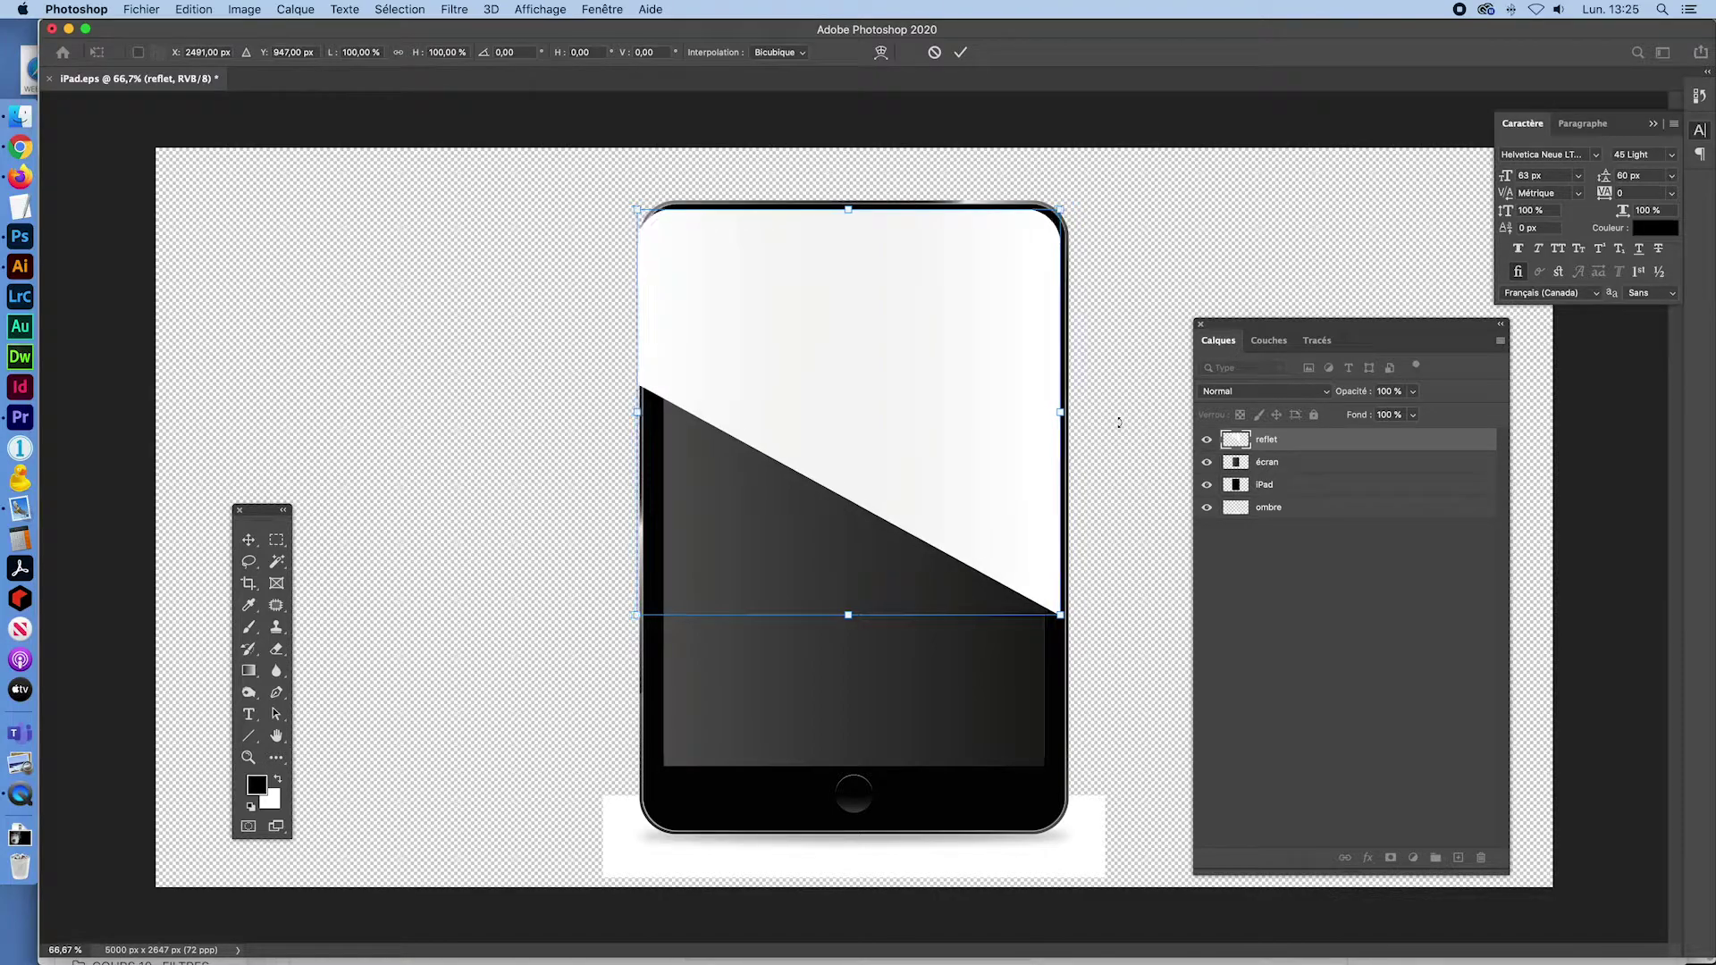
key(shift+Up)
key(shift+Up)
key(shift+Up)
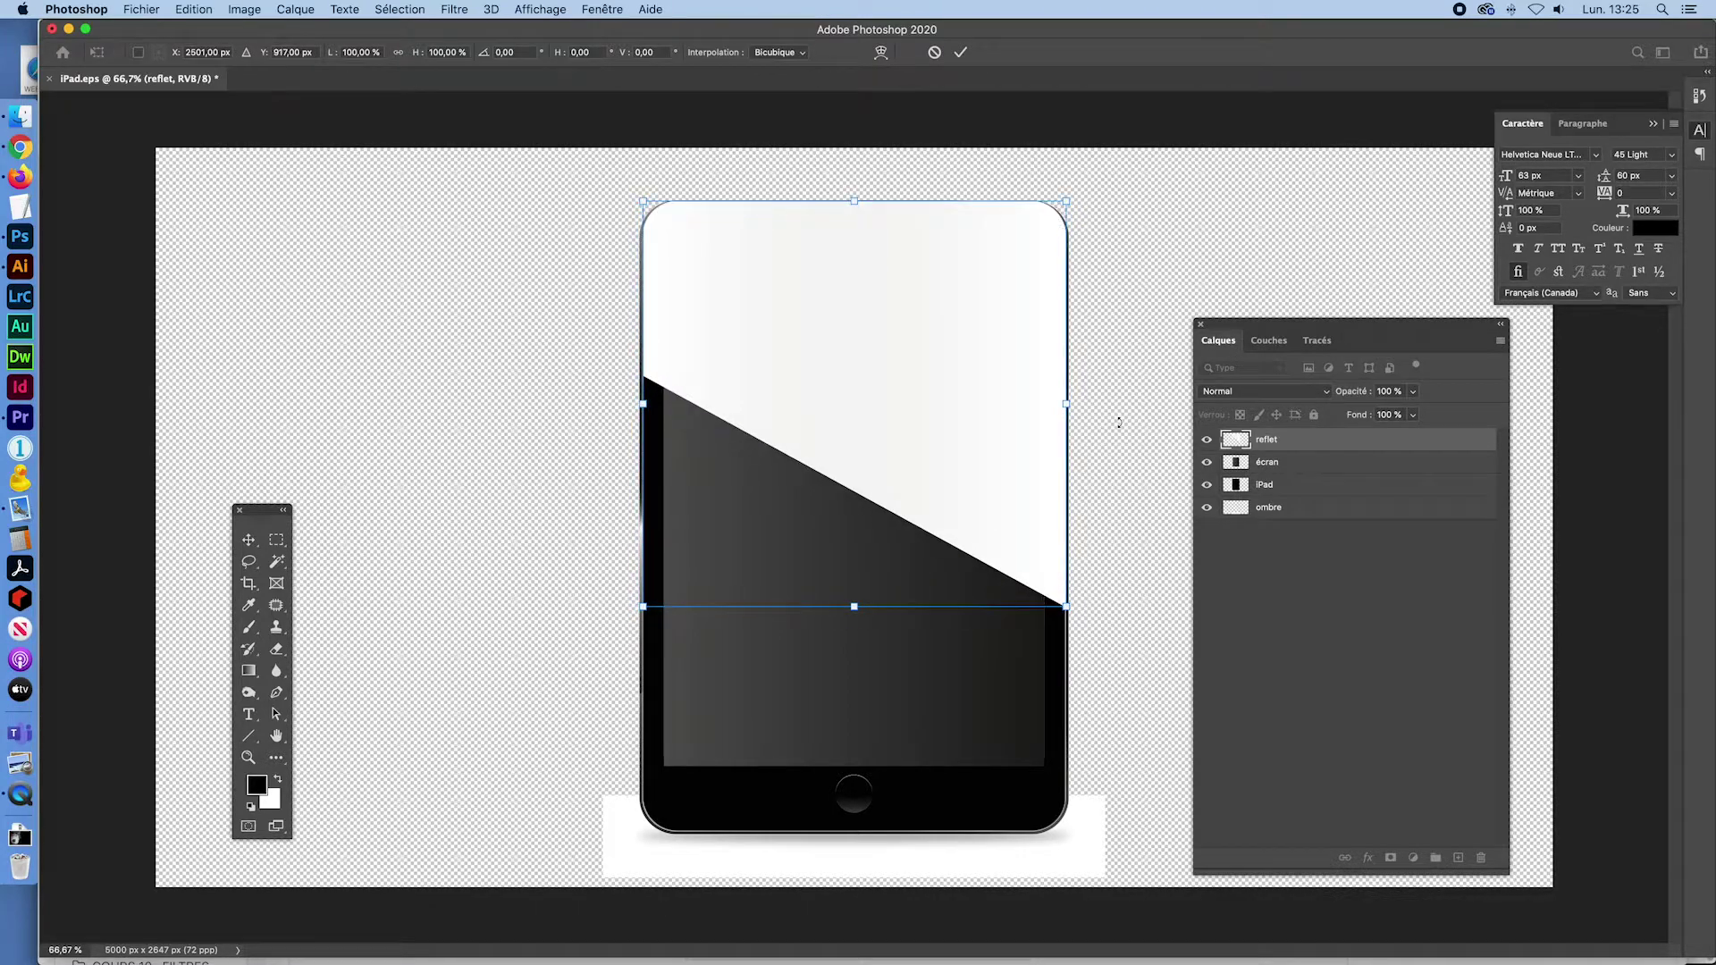
key(Down)
key(Down)
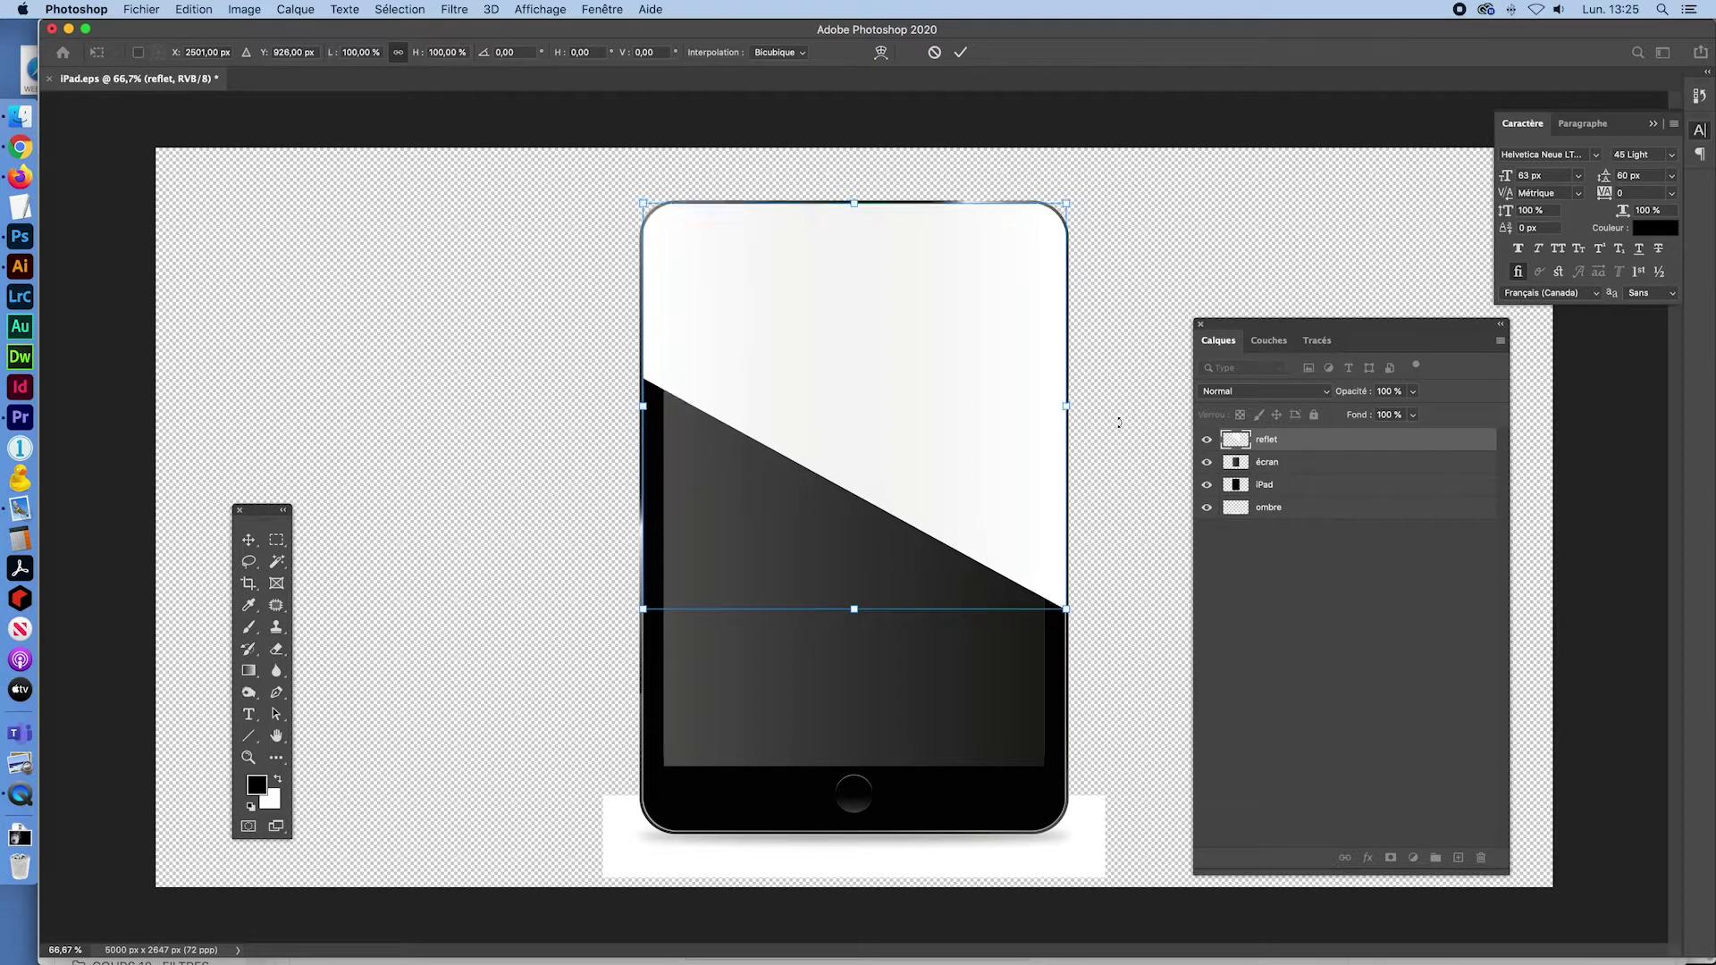
key(Down)
click(961, 54)
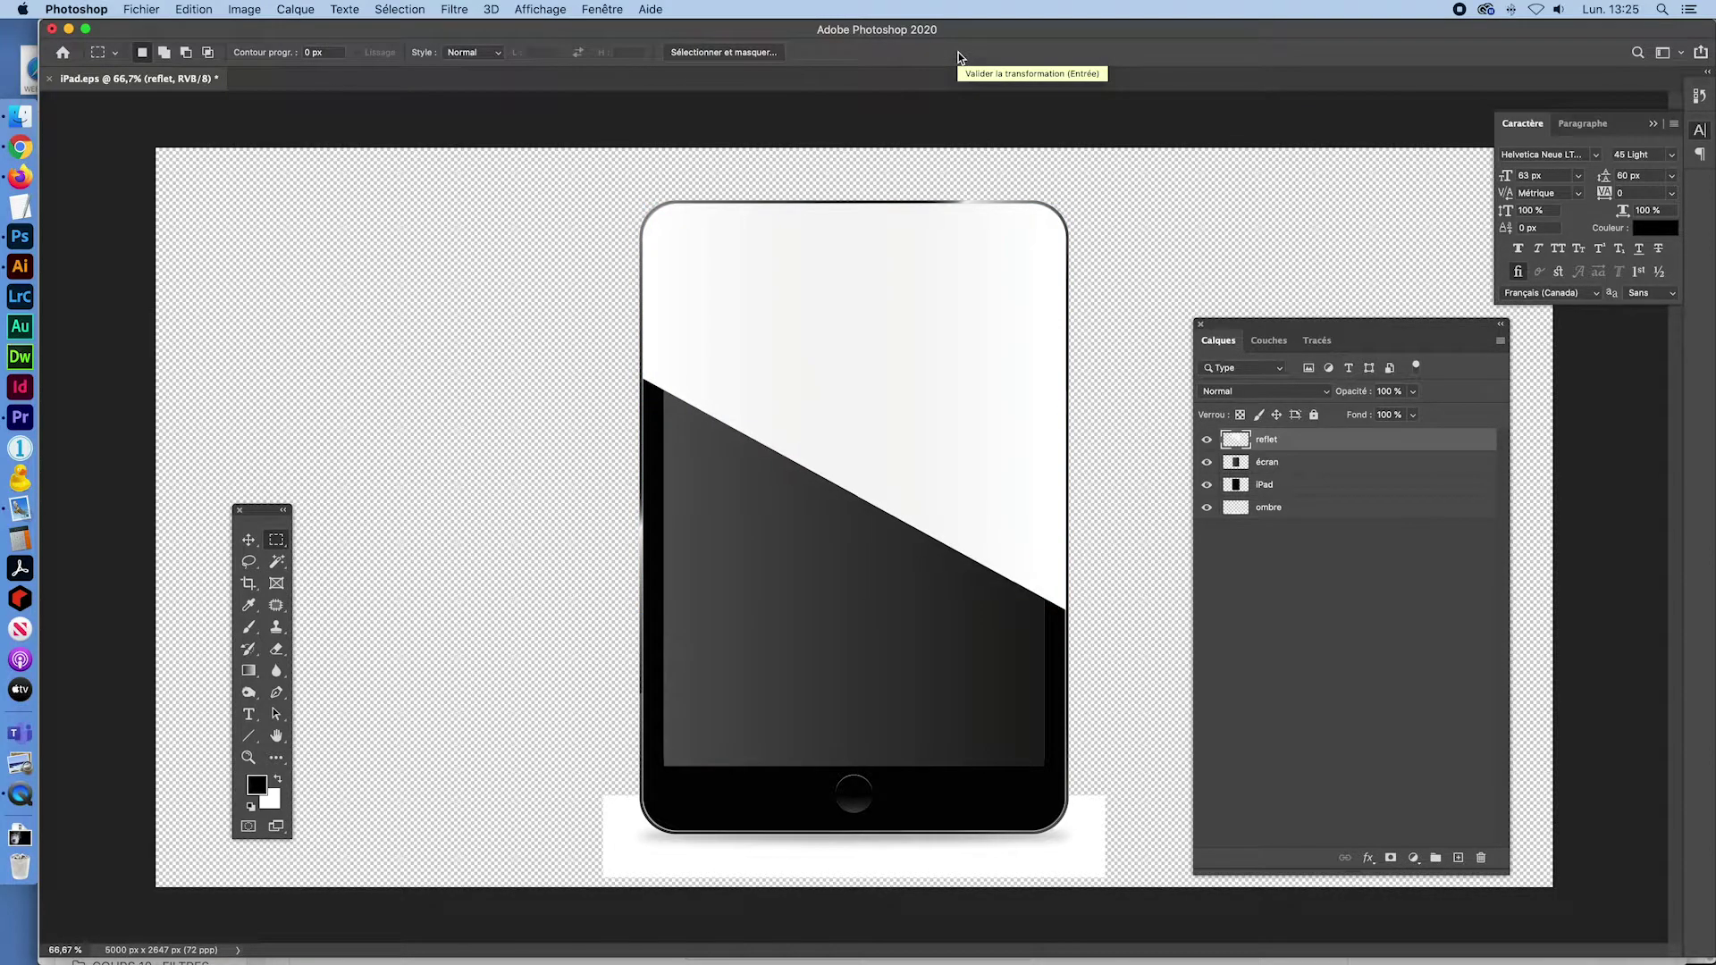
Lower the reflet layer's opacity to 22%
click(1412, 392)
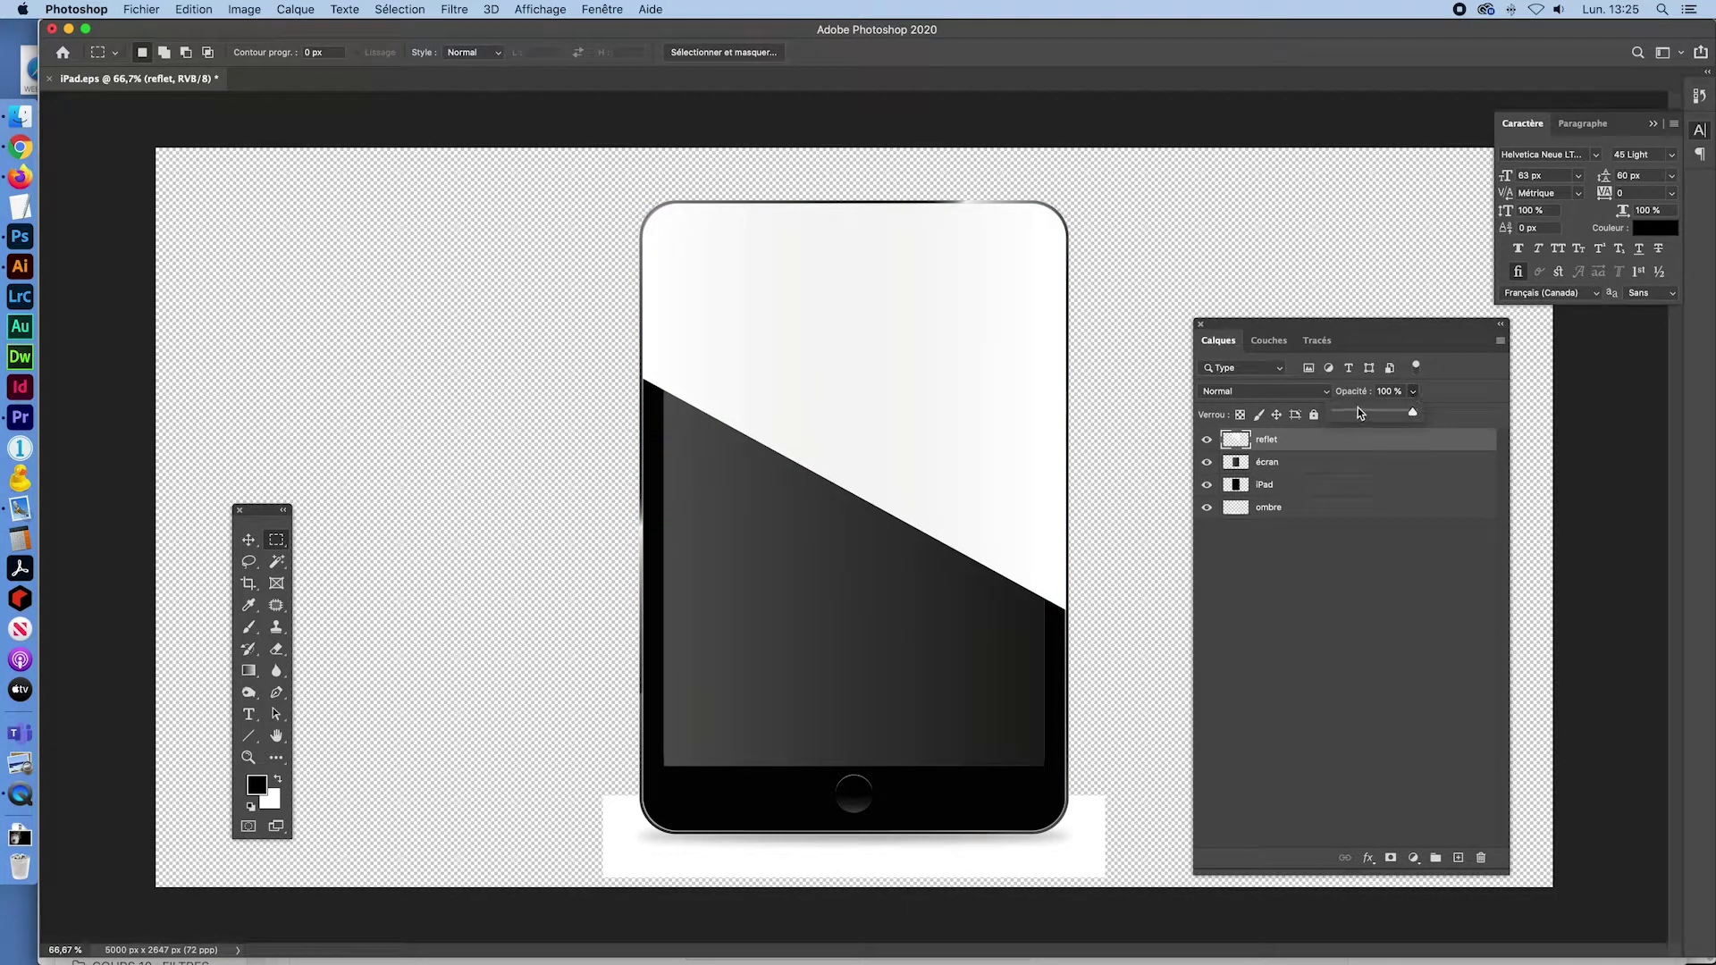
drag(1358, 410, 1353, 410)
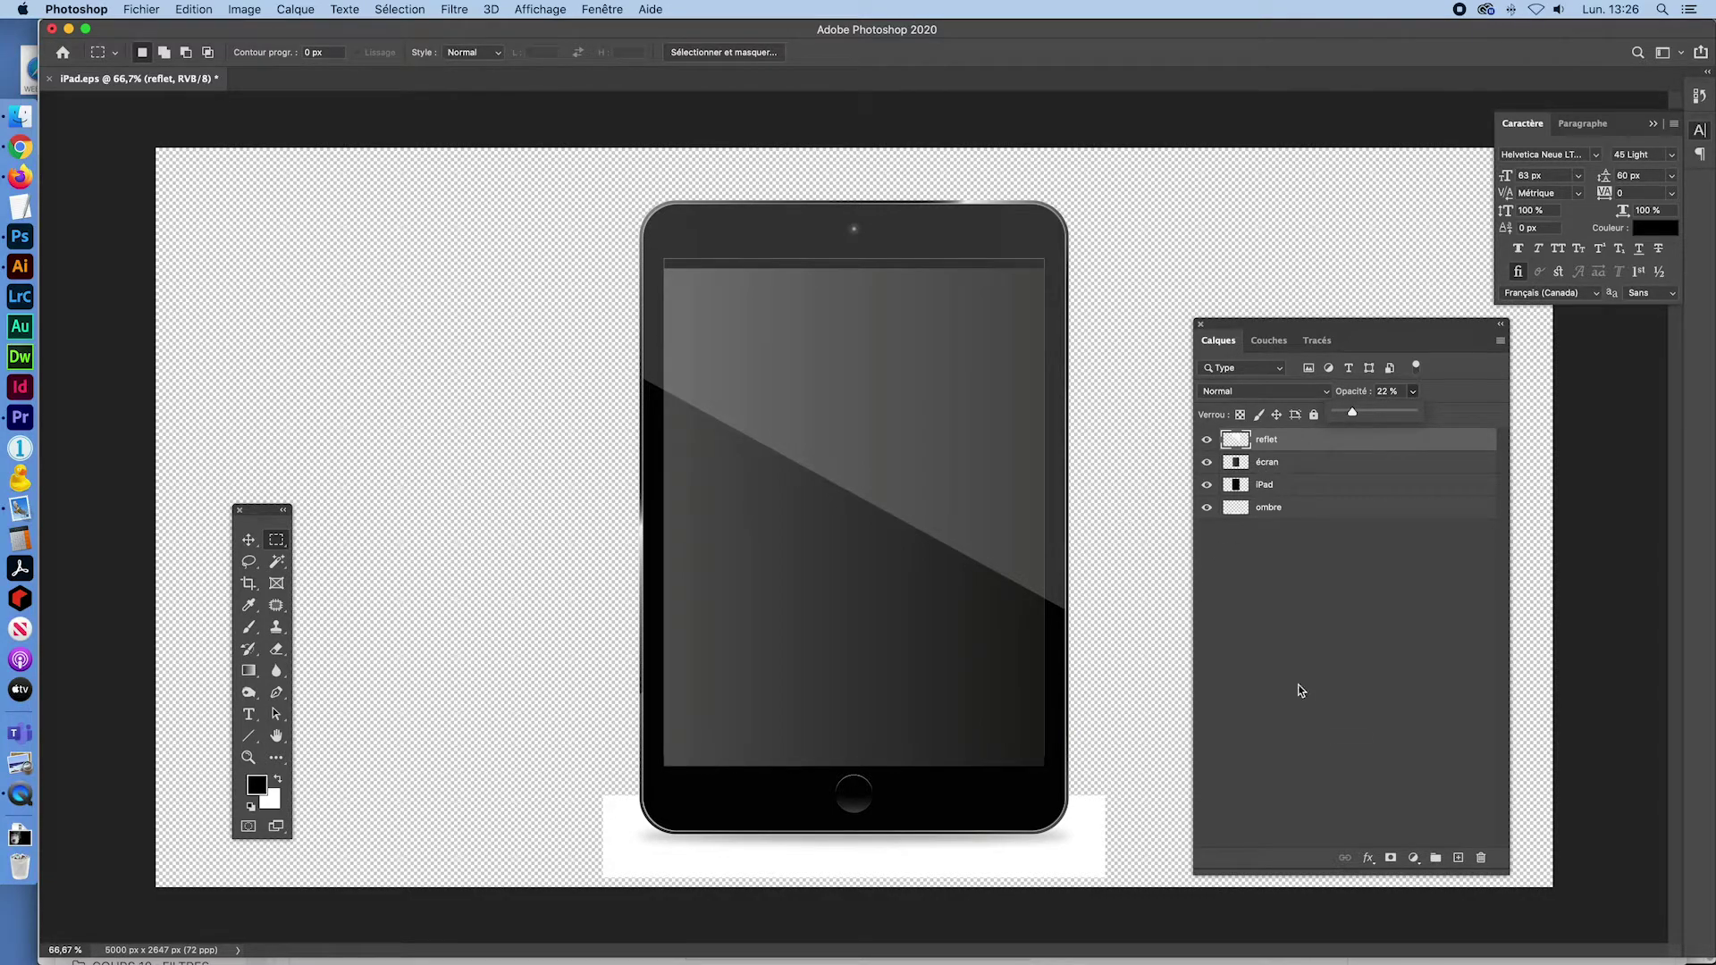
click(1254, 565)
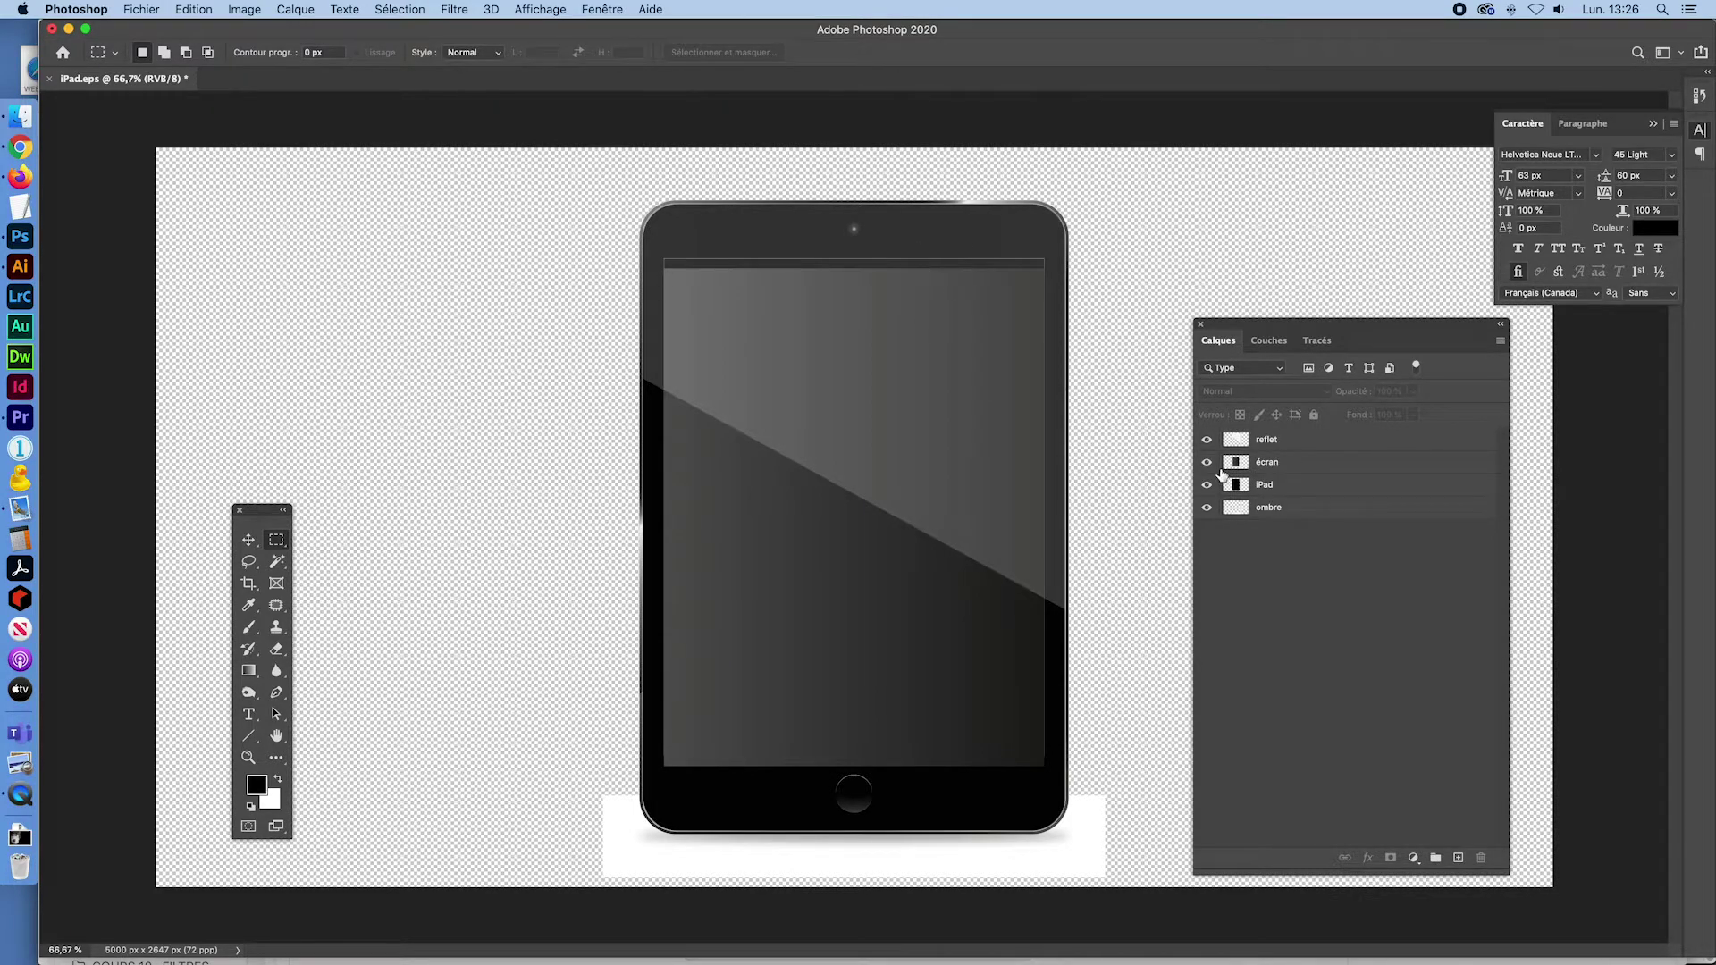
Nudge the écran layer up three steps inside the bezel, then zoom on the iPad top
click(1235, 462)
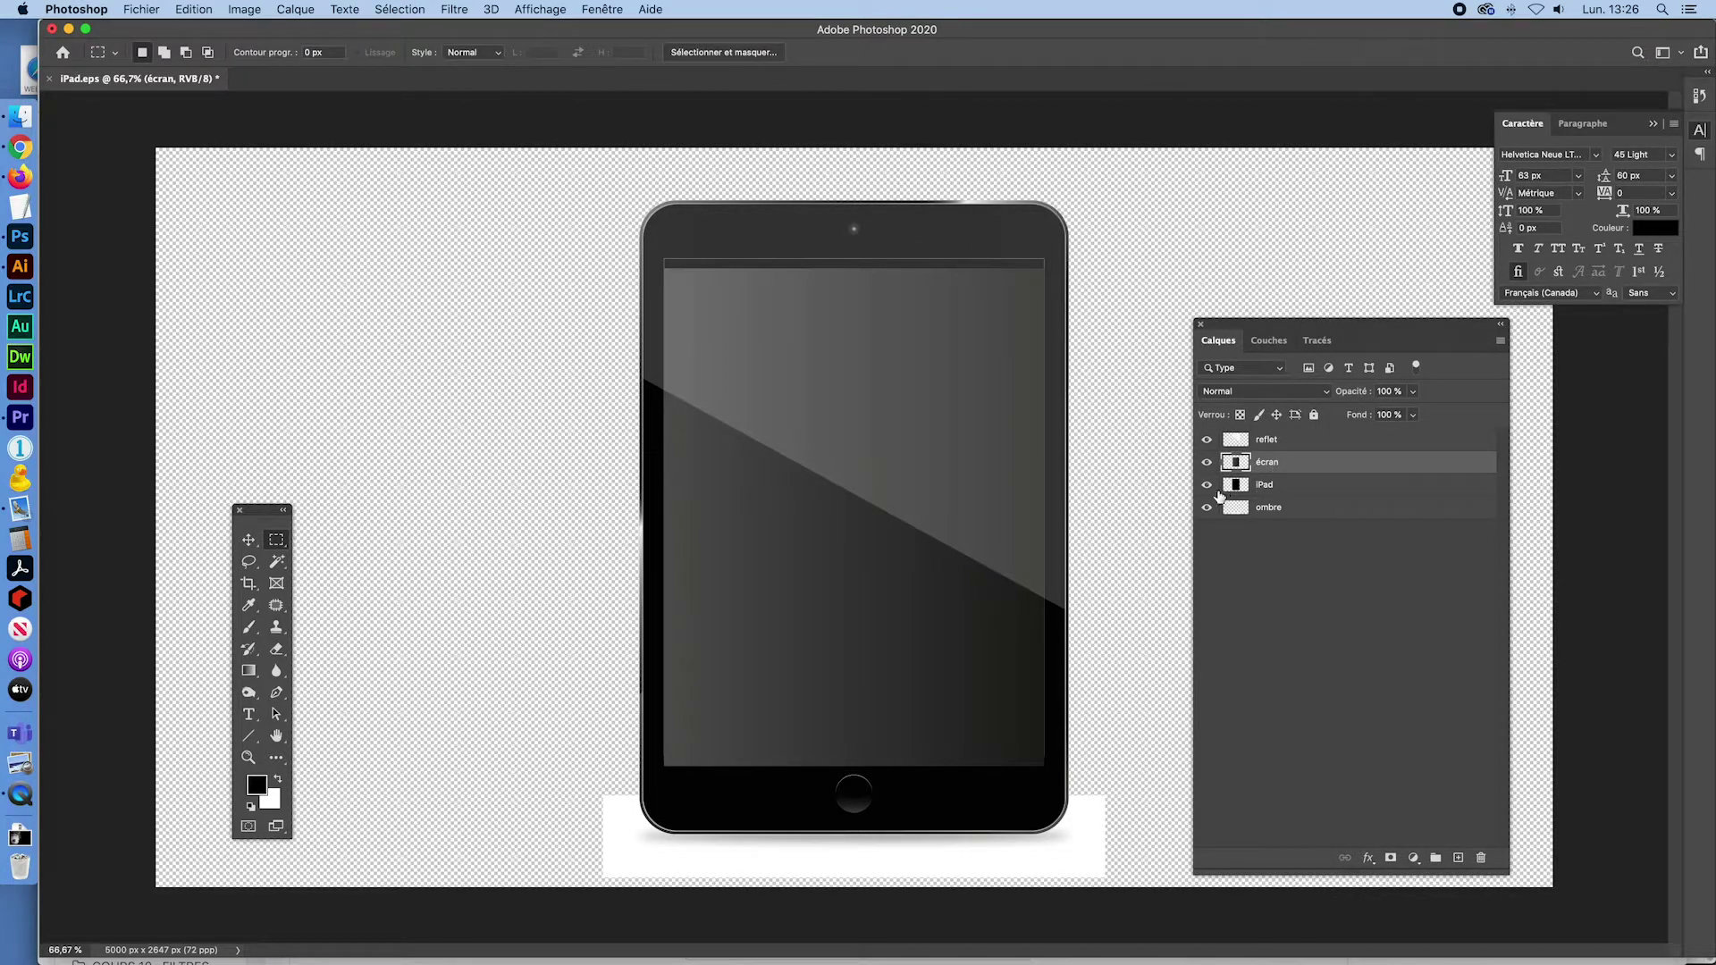
key(ctrl+t)
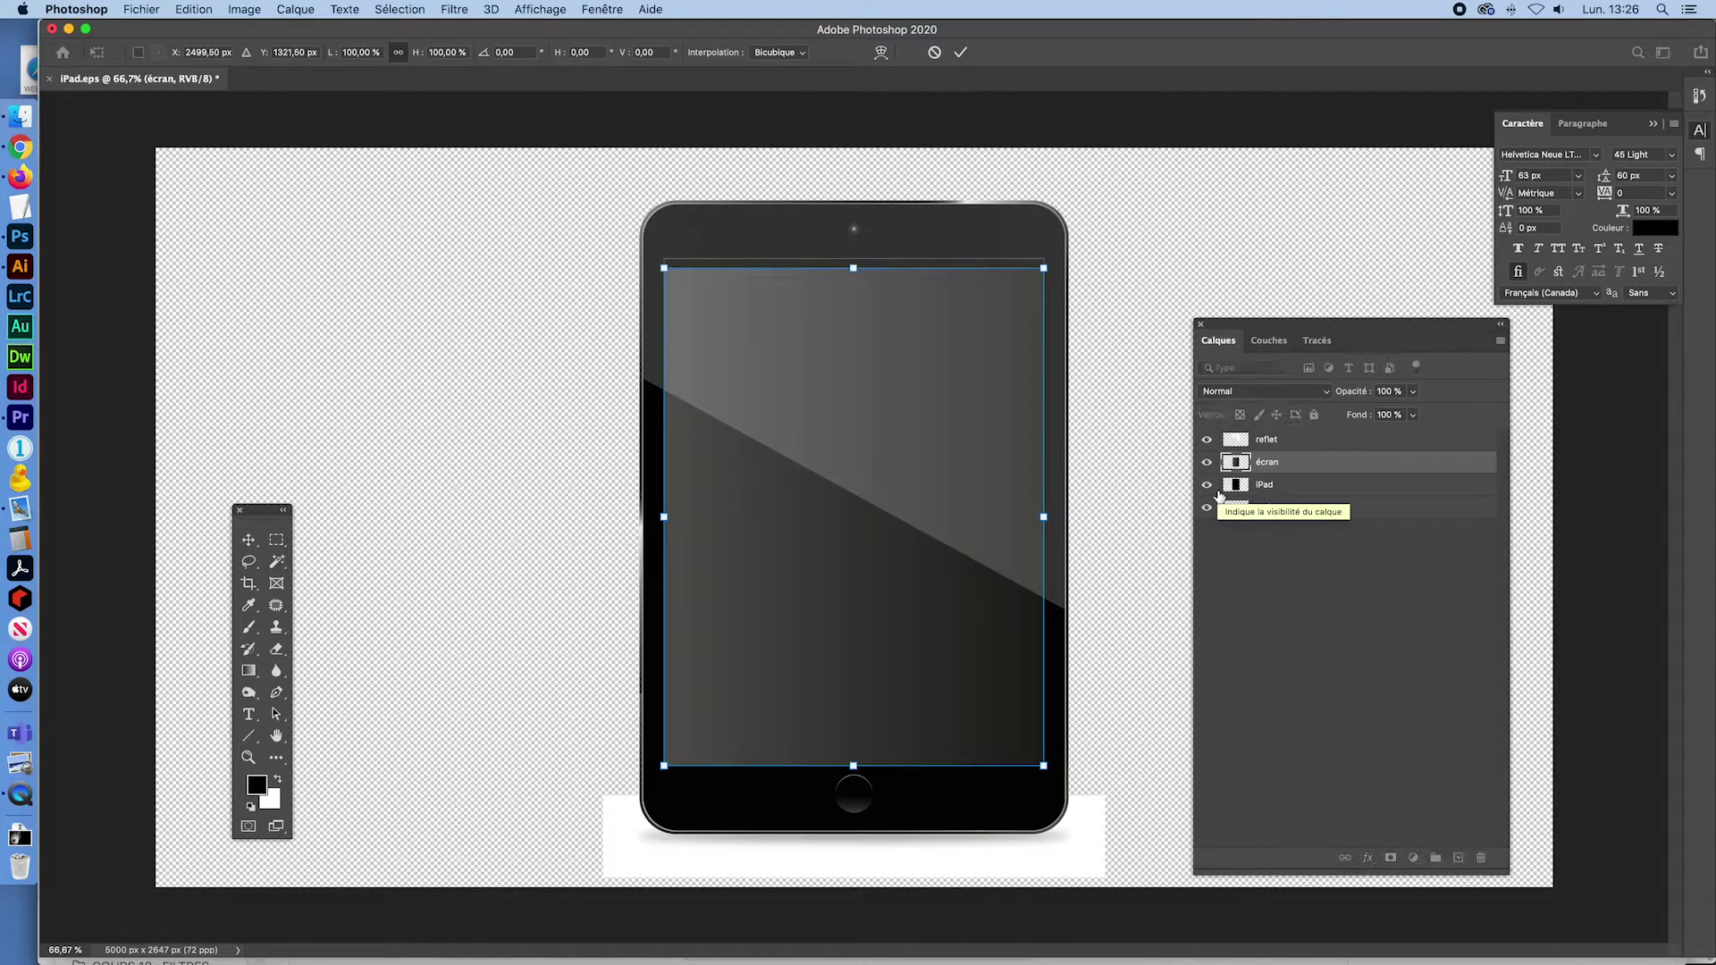
key(Up)
key(Up)
key(Up)
key(Up)
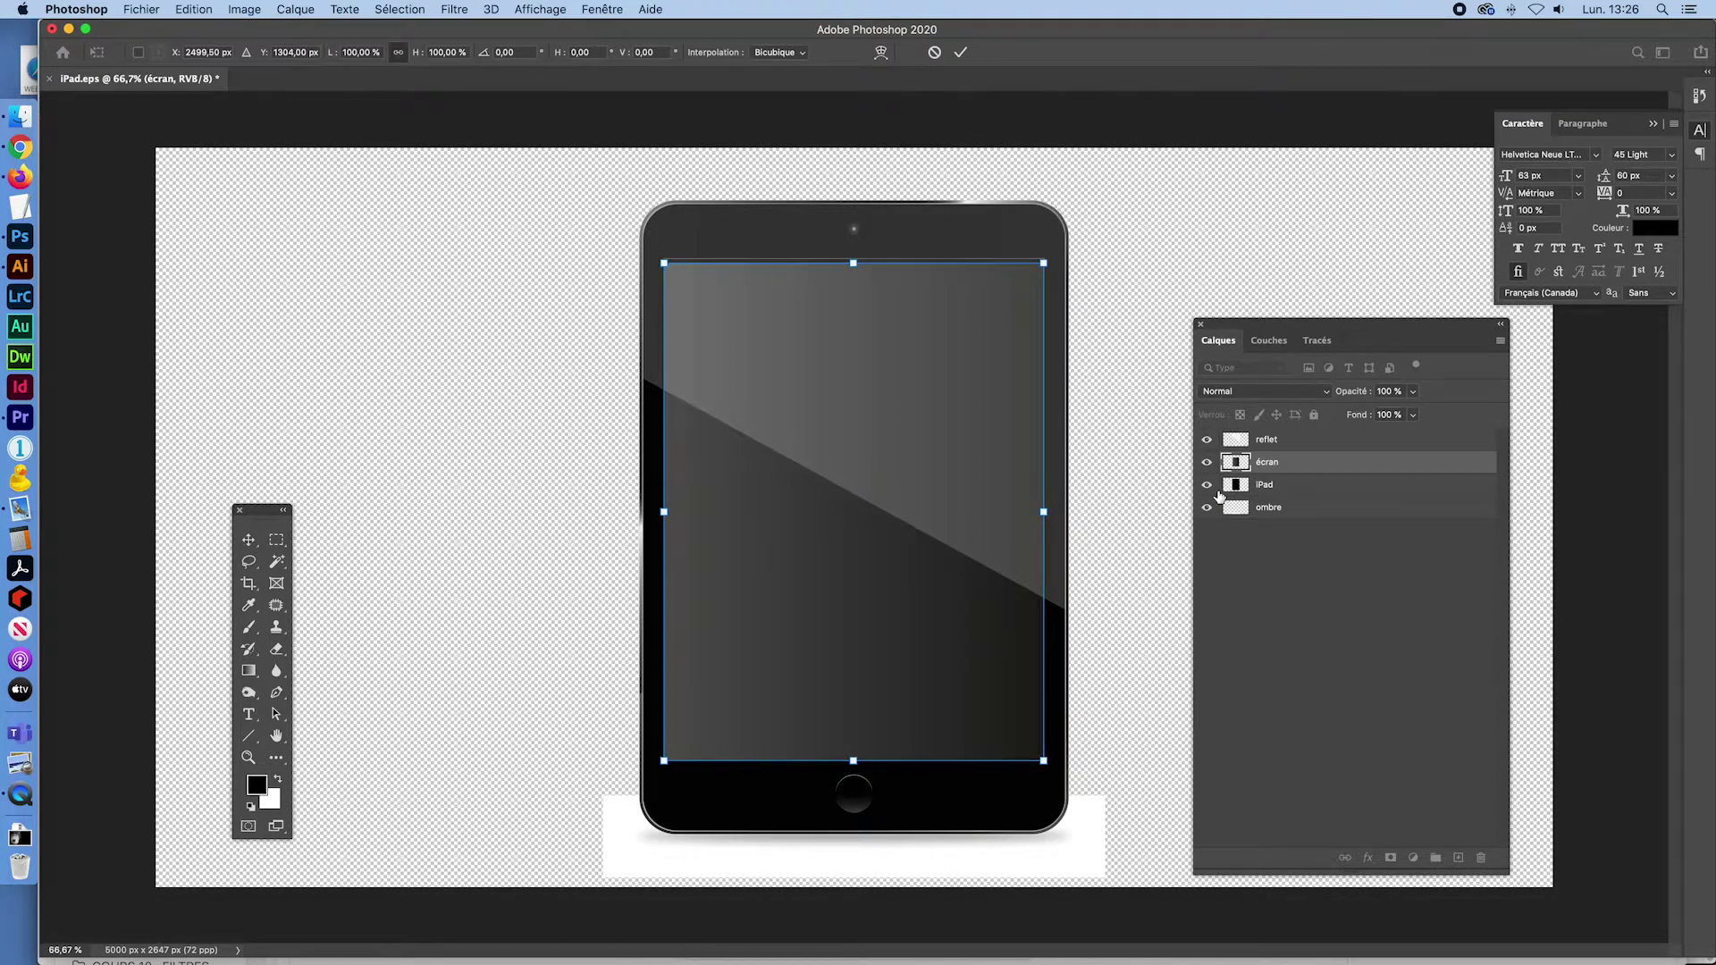
key(Up)
key(Up)
key(Up)
key(Up)
key(Up)
key(Up)
key(Up)
key(Up)
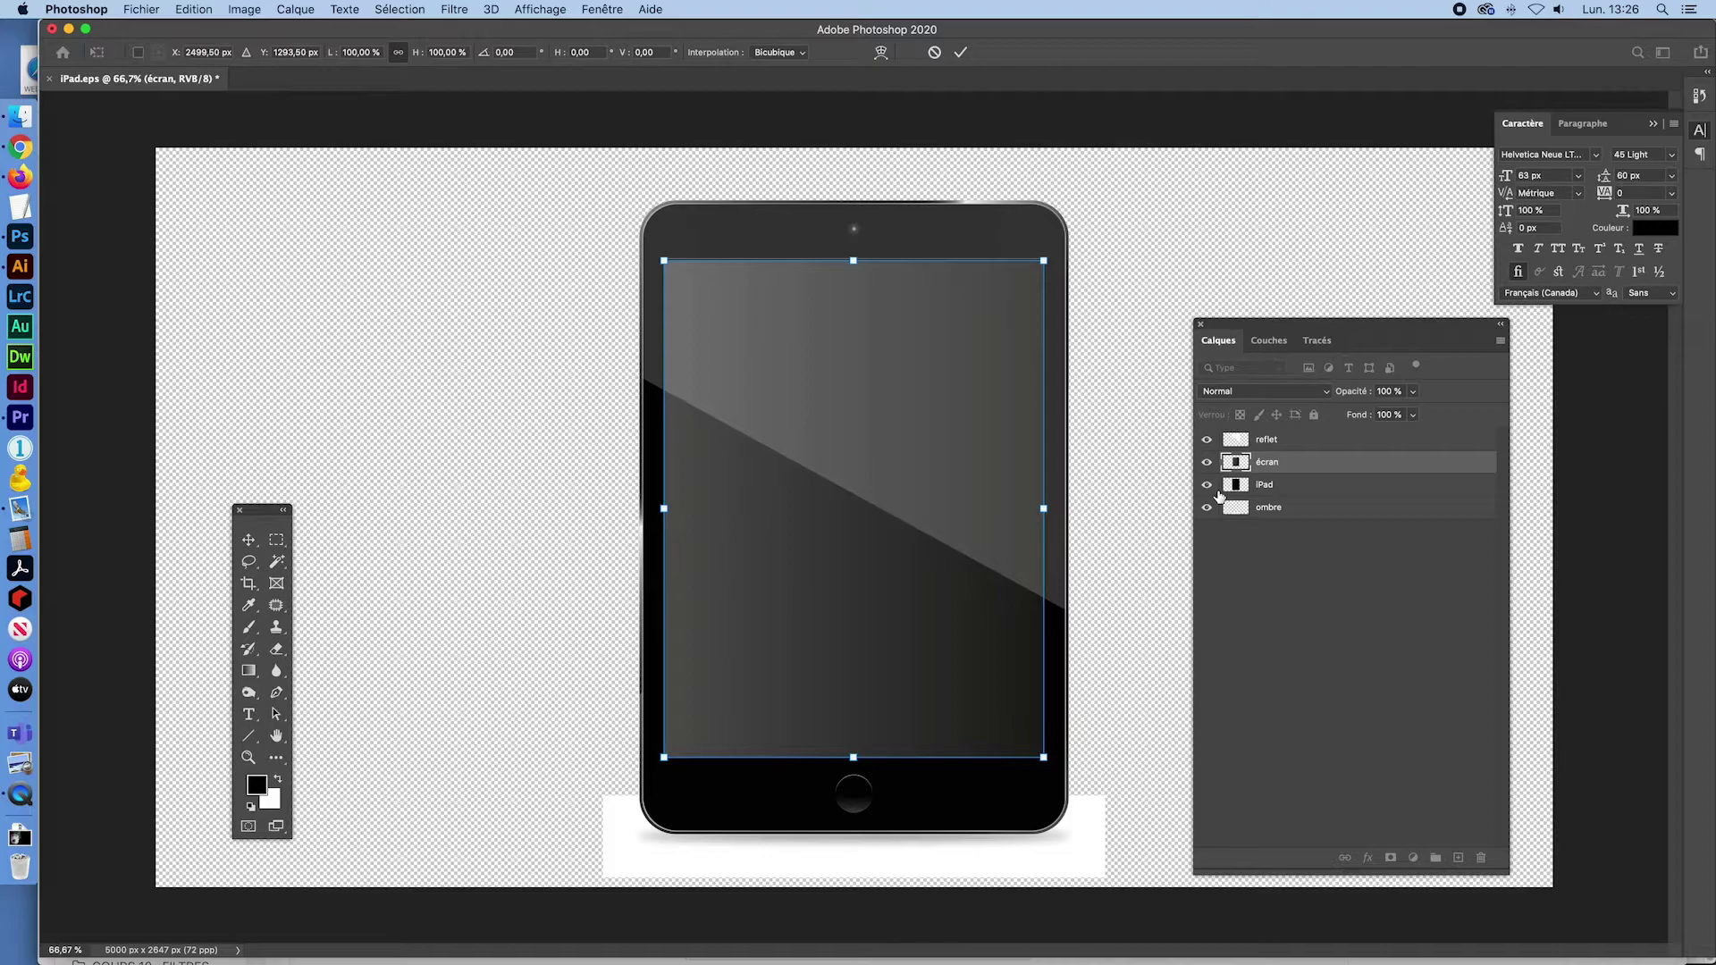
key(Up)
click(960, 52)
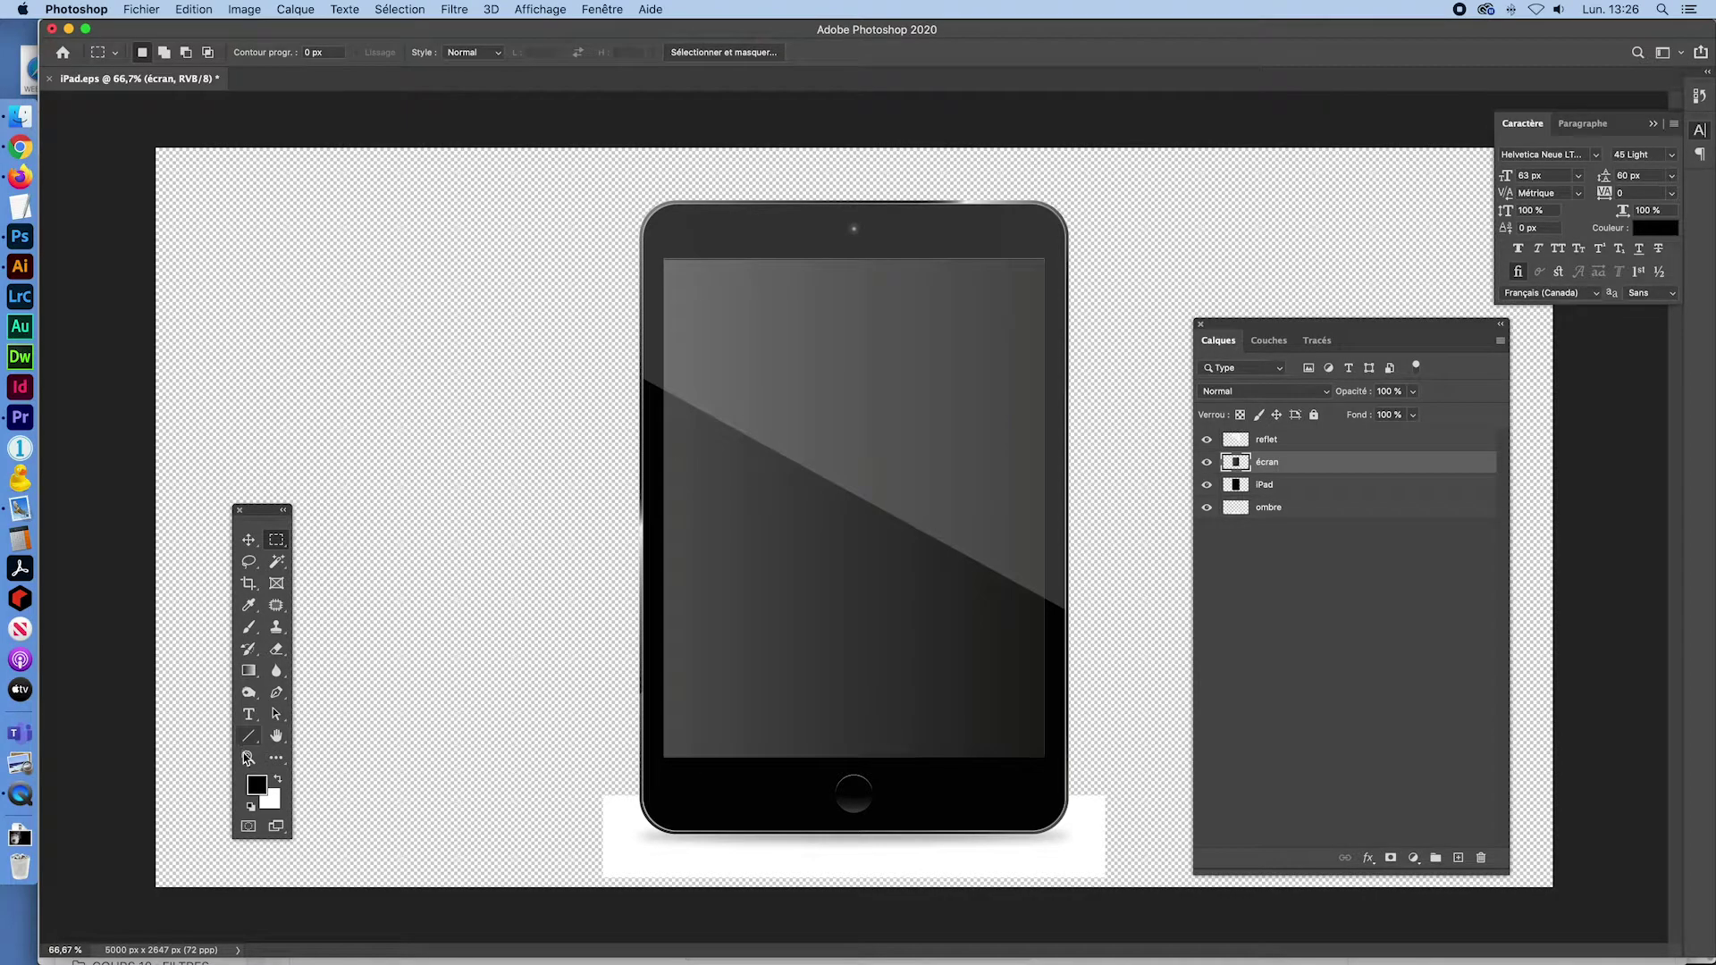
click(248, 757)
drag(777, 259, 856, 358)
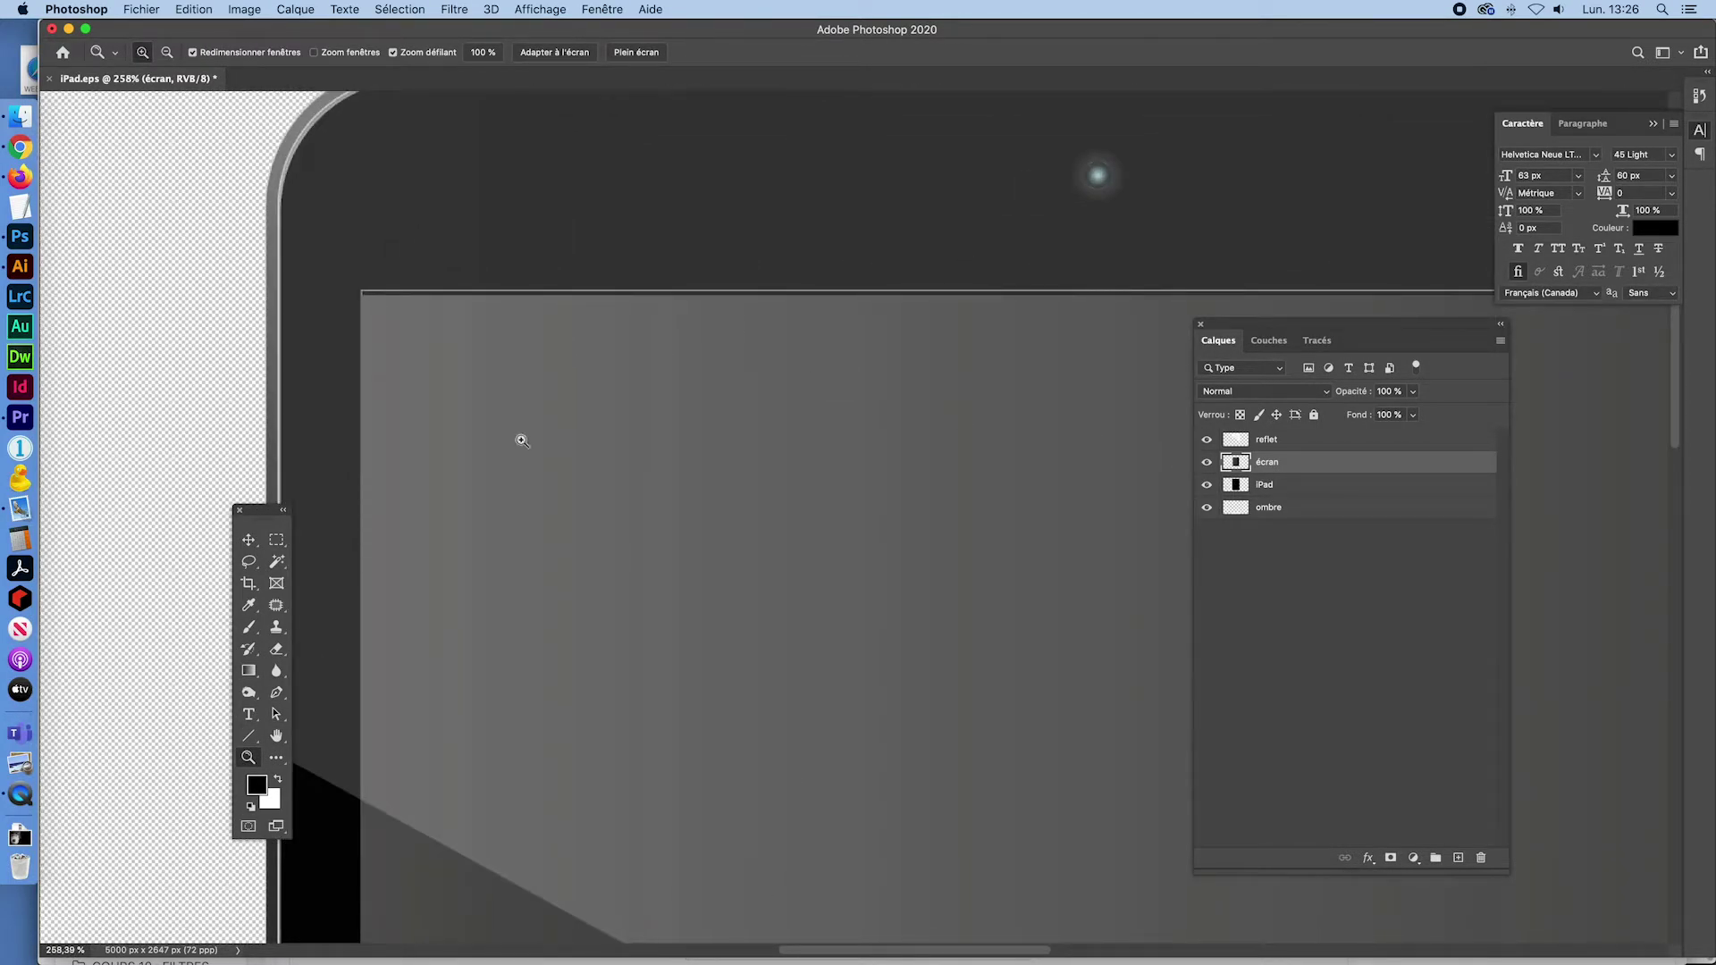
click(286, 536)
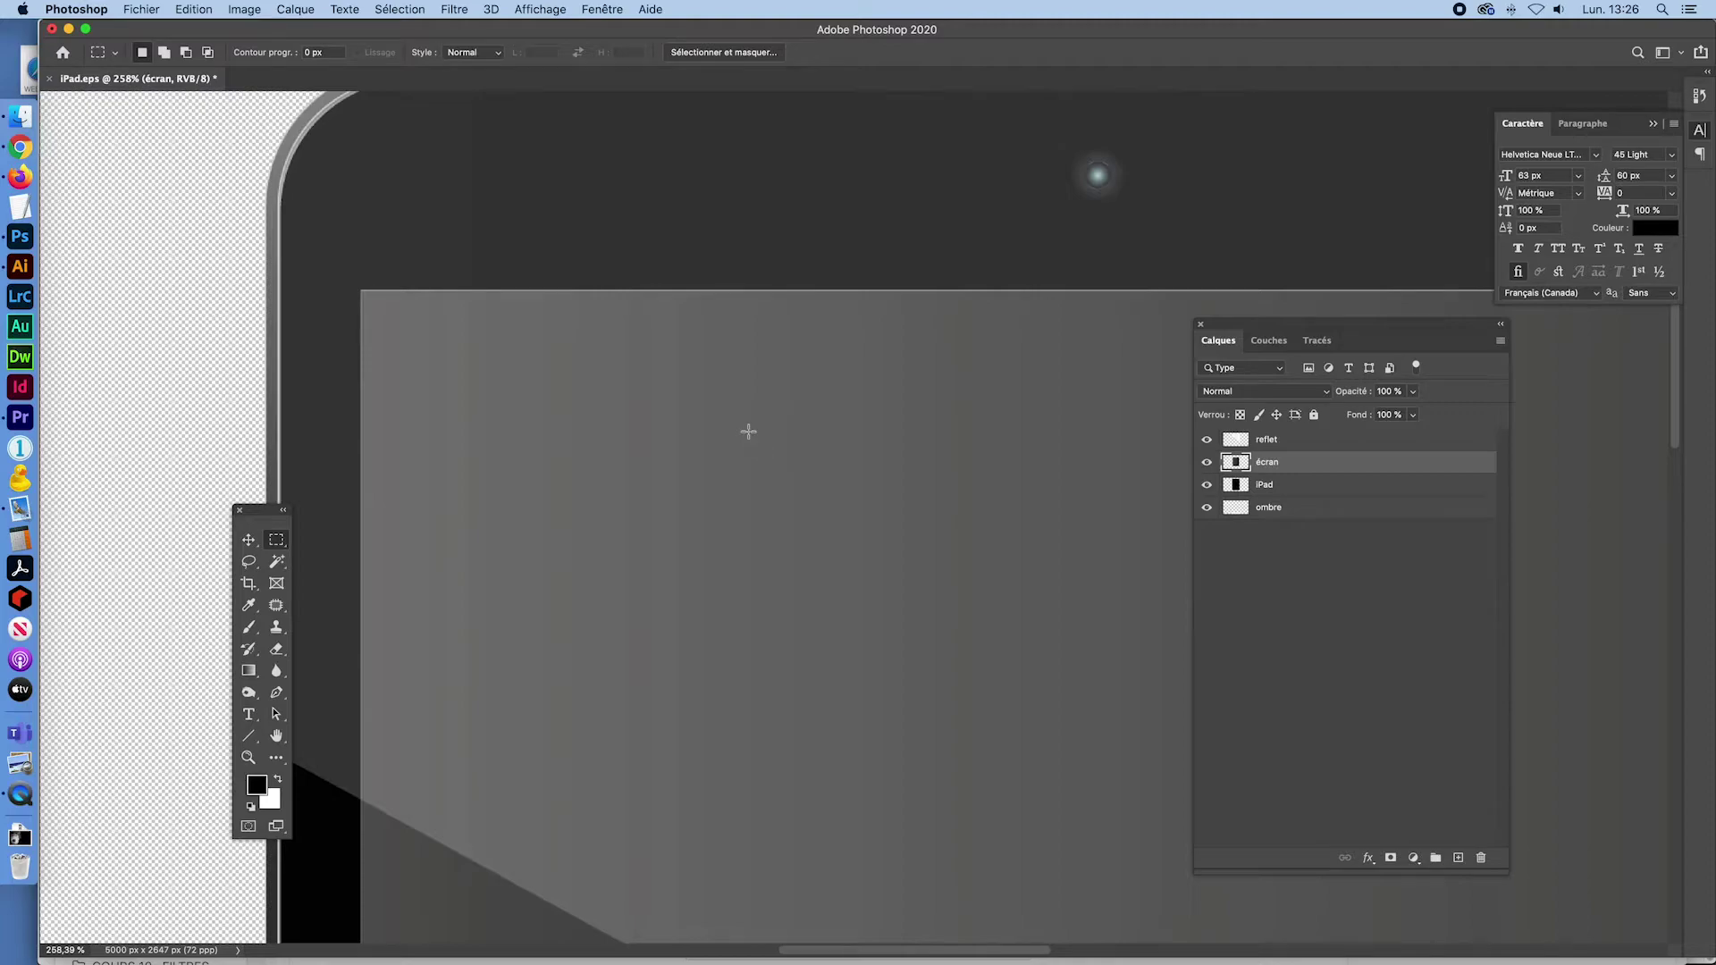
click(276, 735)
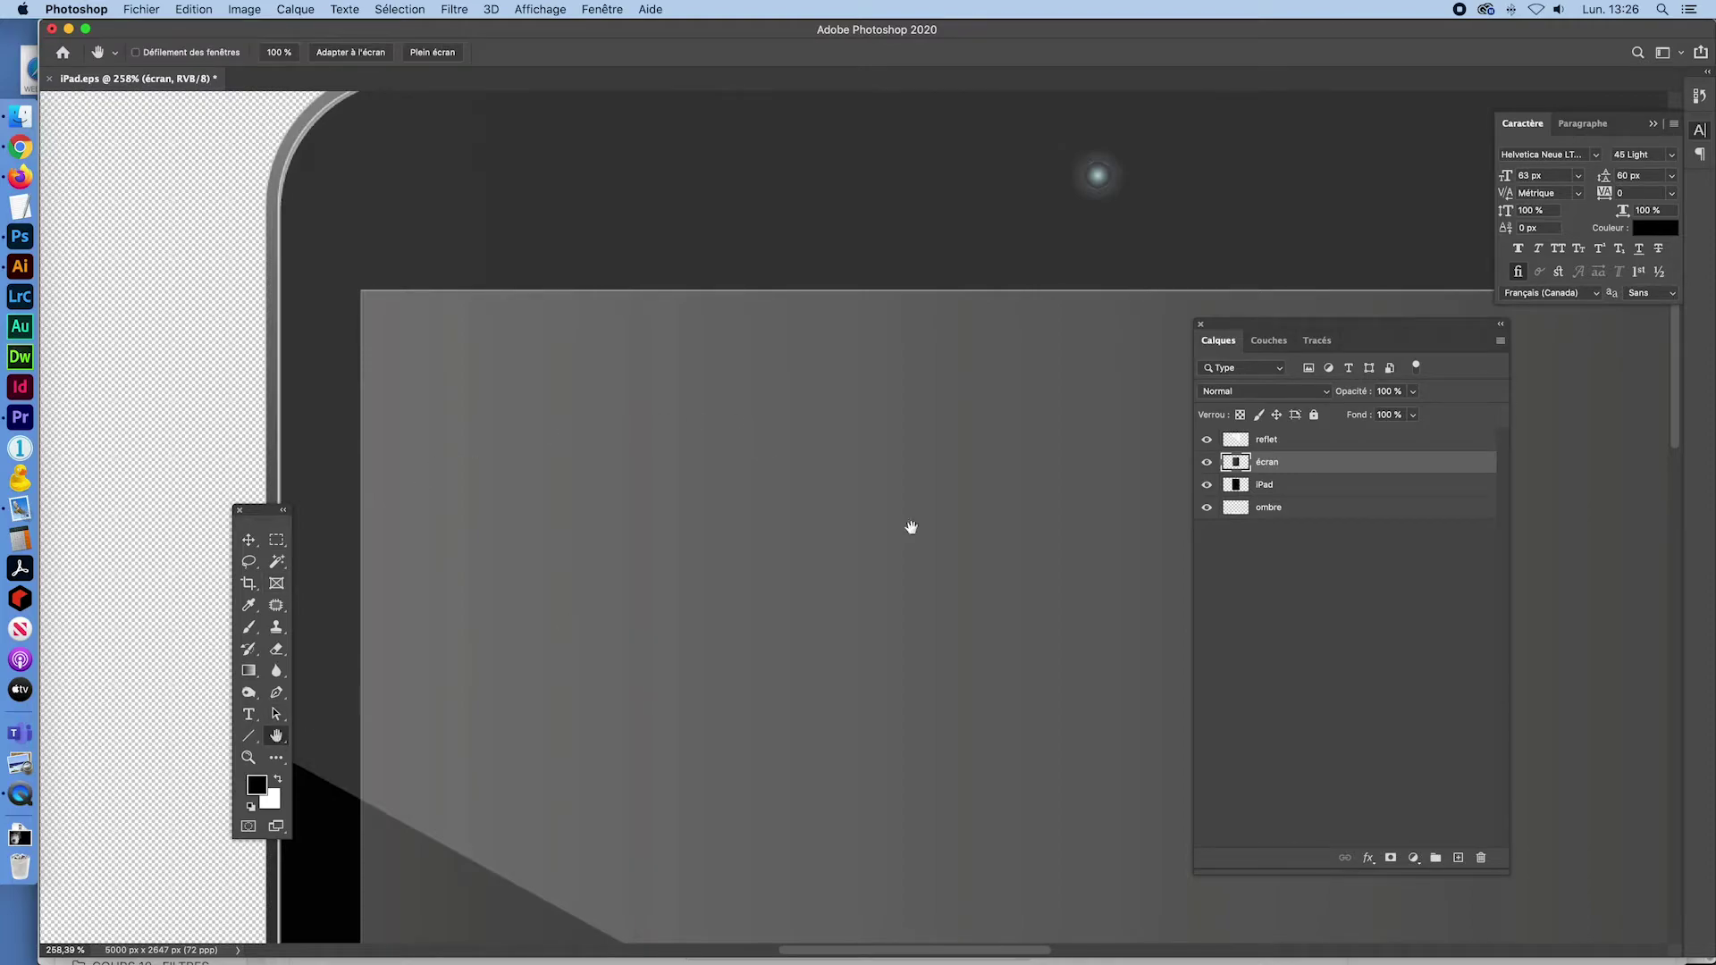
mouse_move(1099, 491)
mouse_down()
mouse_move(548, 491)
mouse_move(410, 463)
mouse_move(628, 429)
mouse_move(738, 364)
mouse_move(834, 365)
mouse_move(796, 363)
mouse_up()
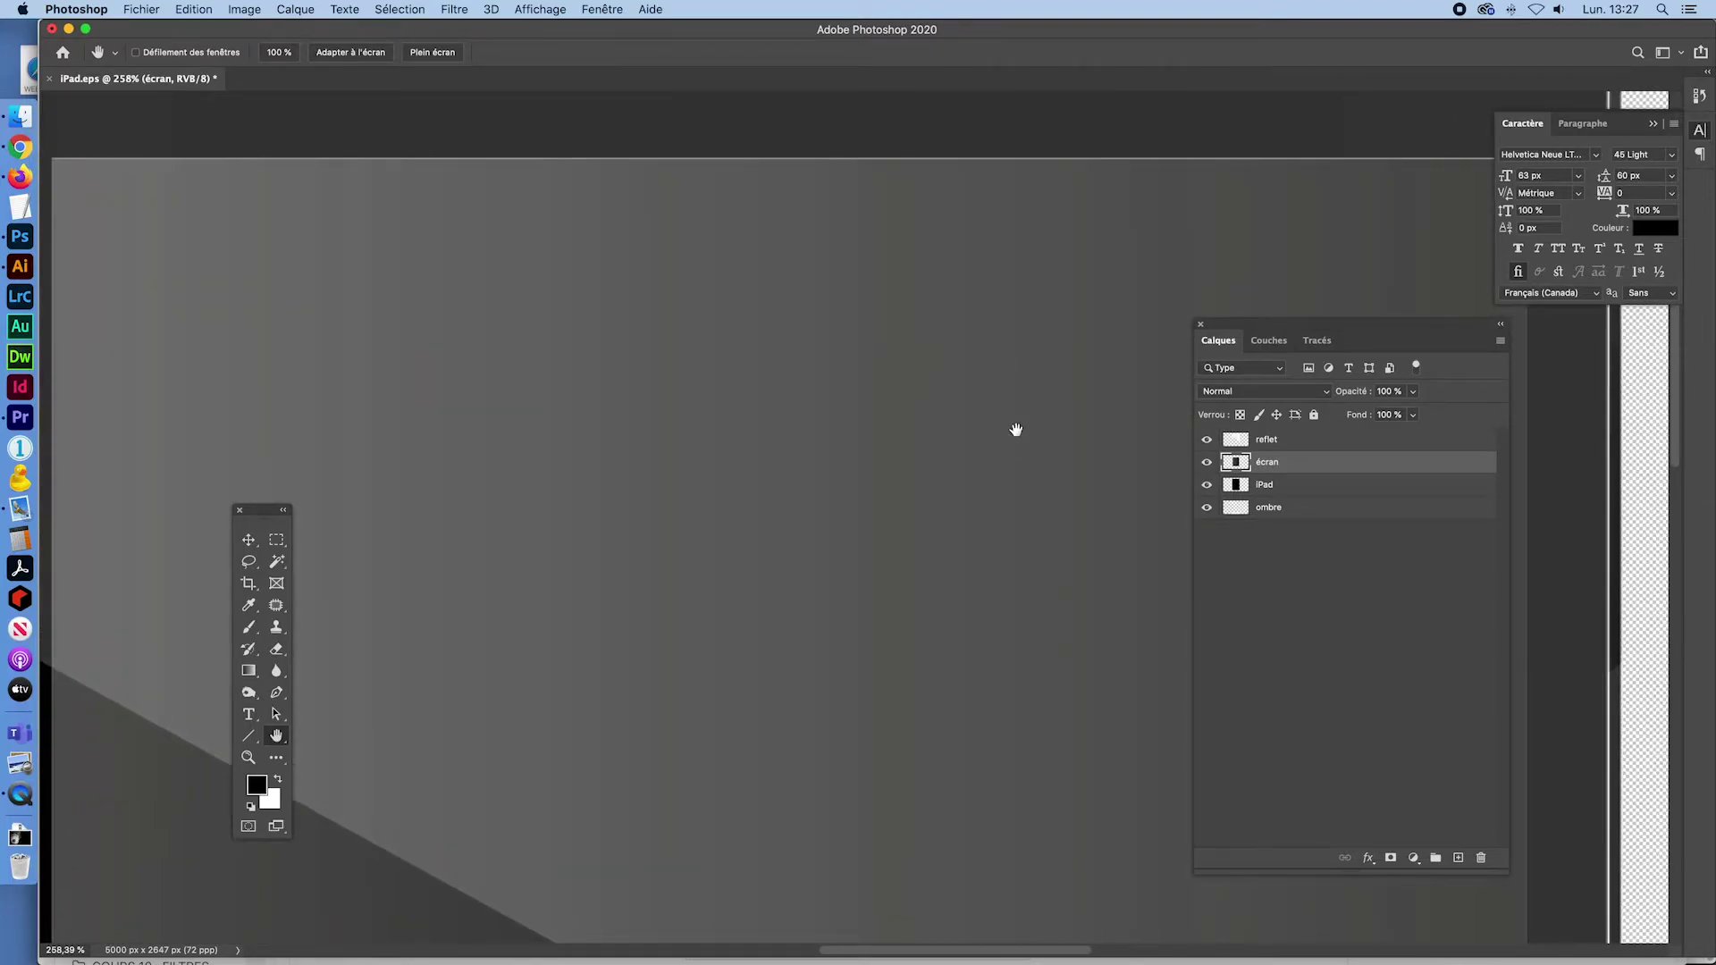
key(super+0)
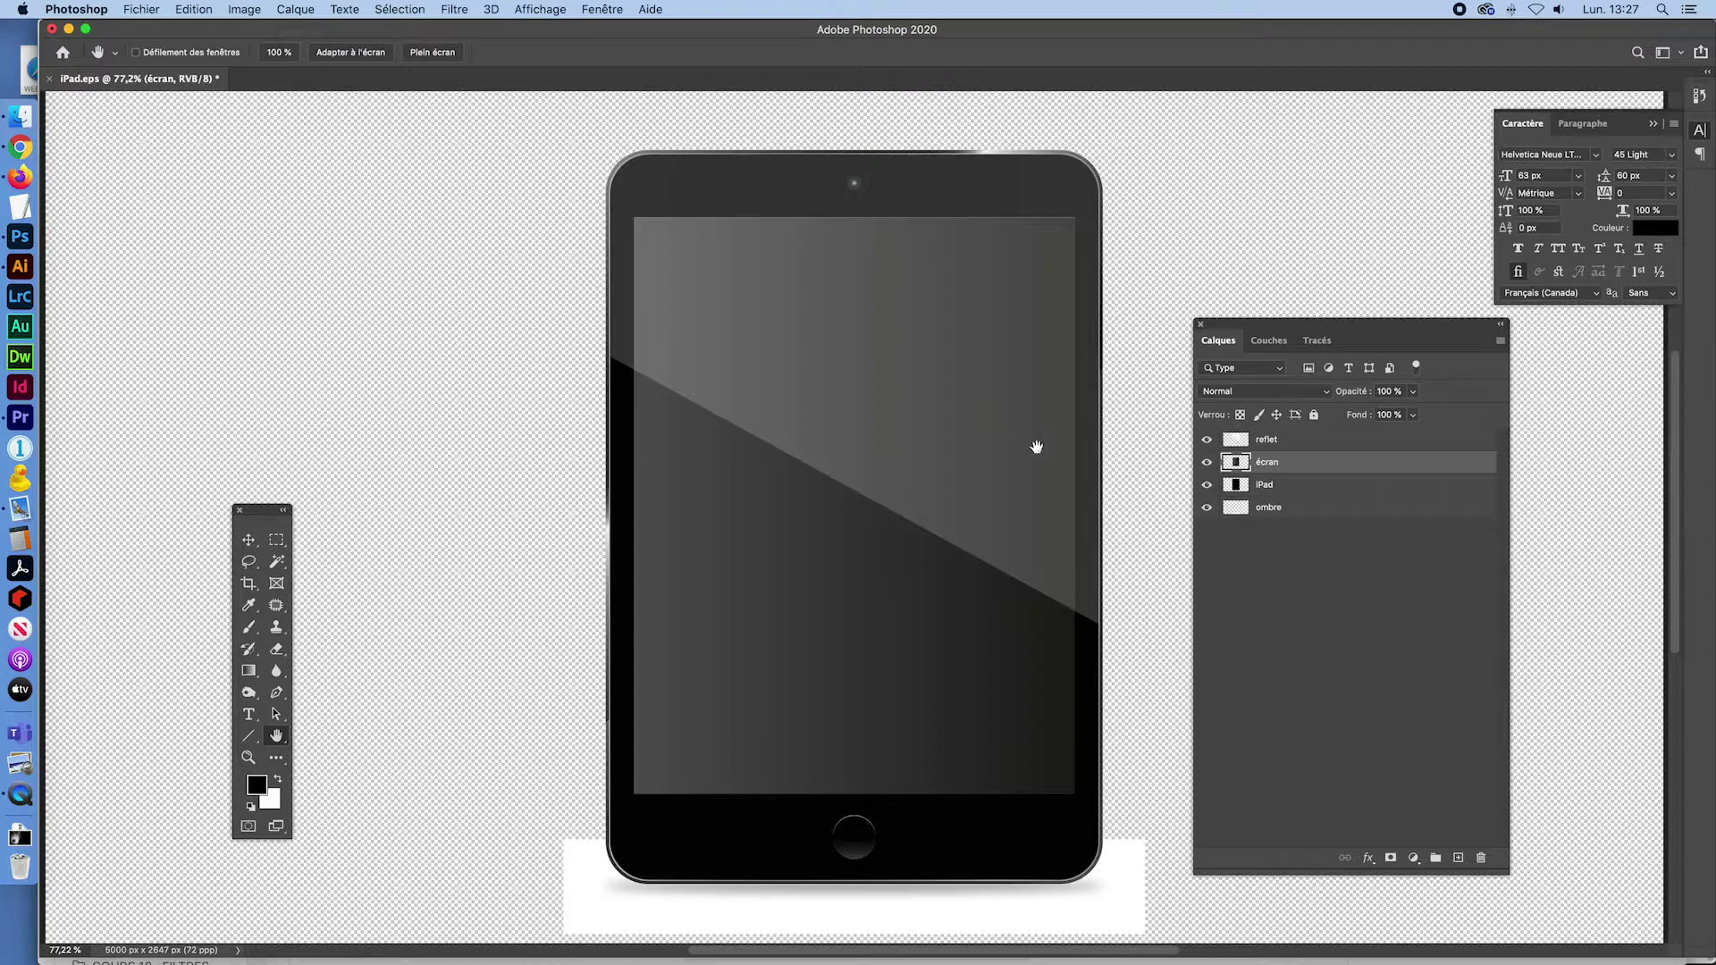
Add a new layer at the bottom of the stack named fond
click(1287, 513)
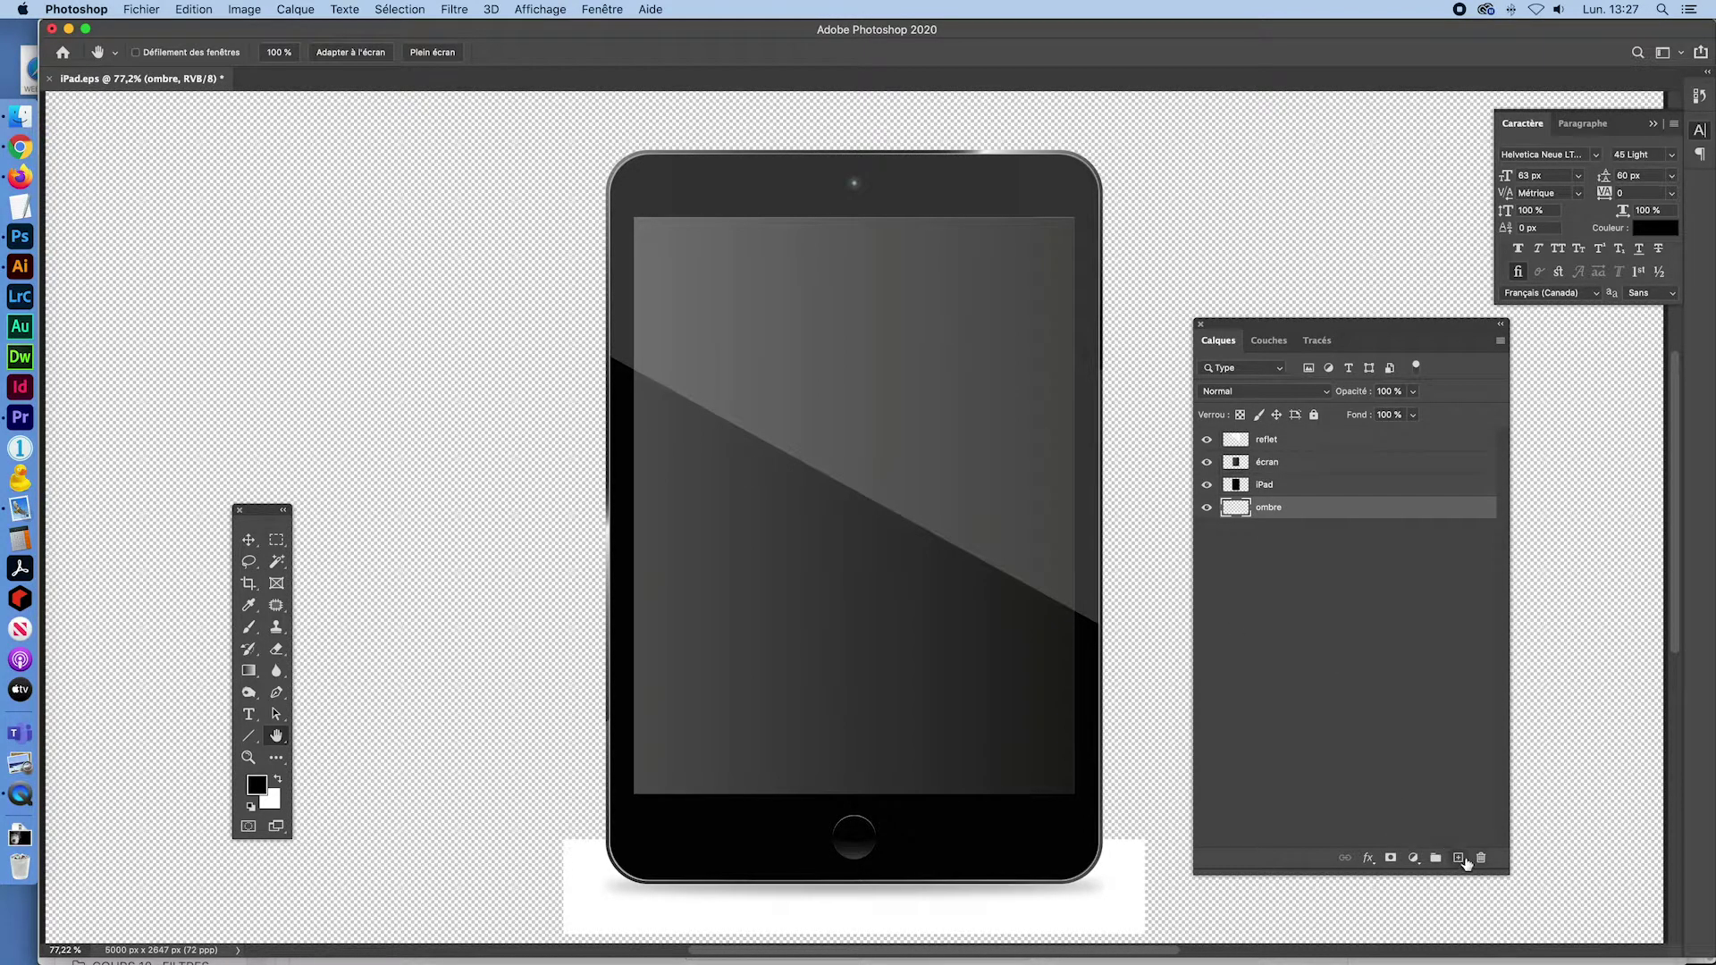
click(1457, 858)
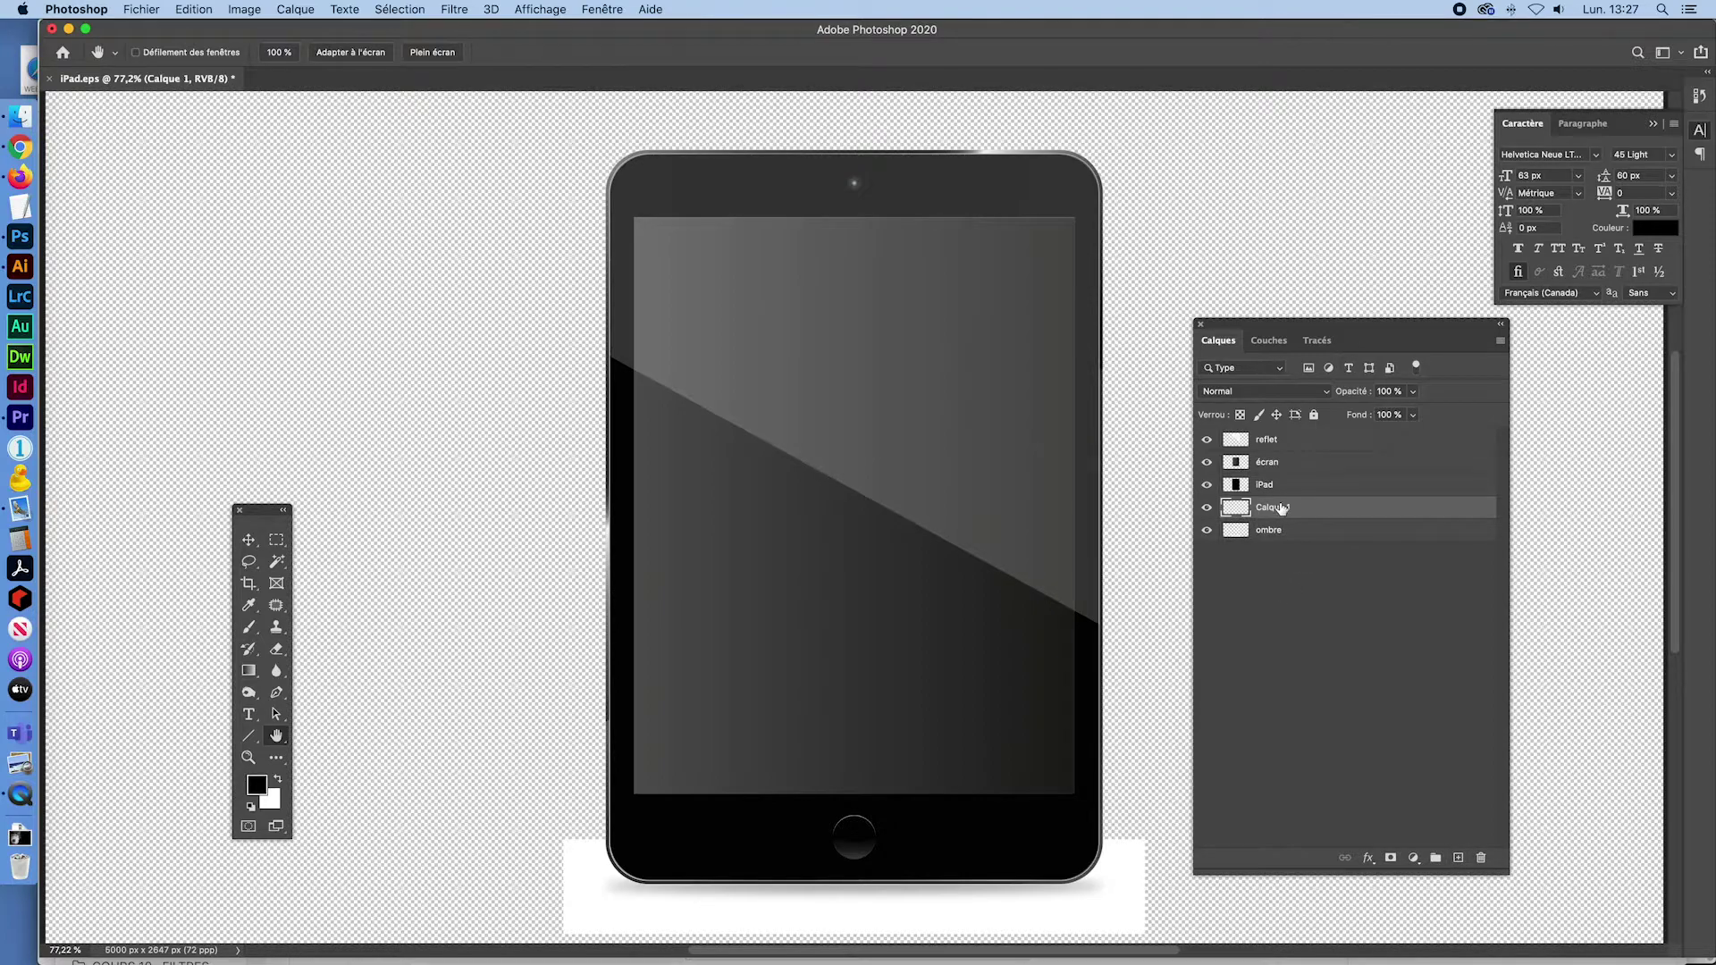
drag(1280, 509, 1286, 543)
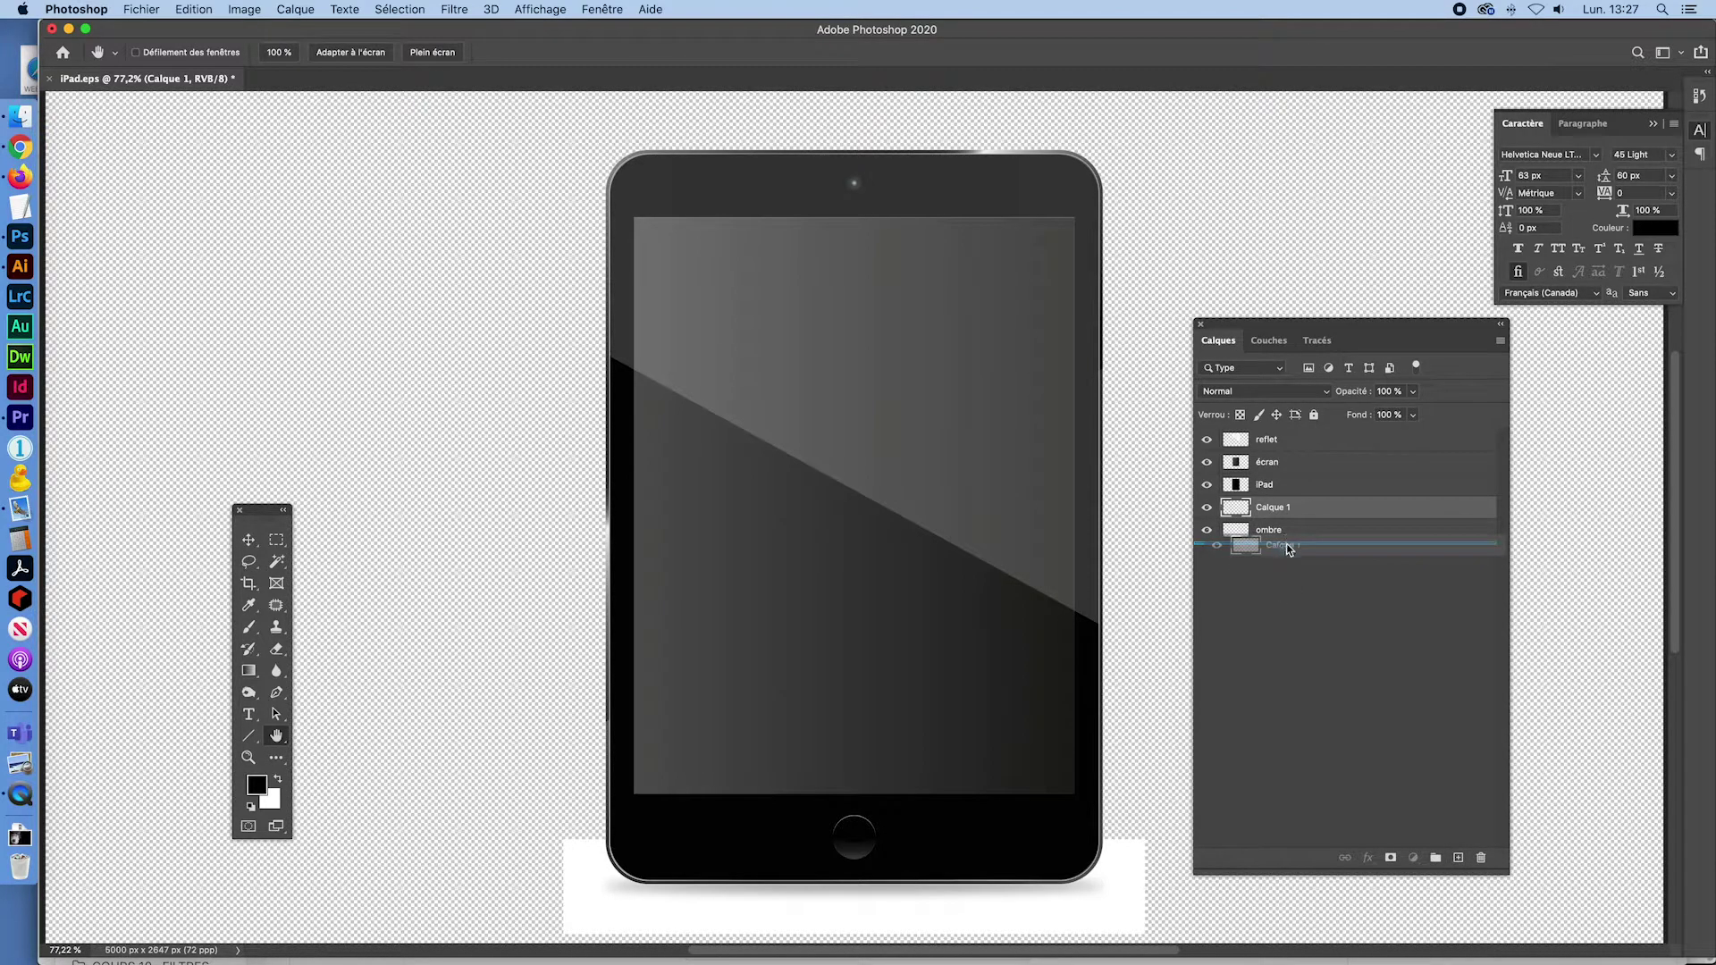
double_click(1270, 529)
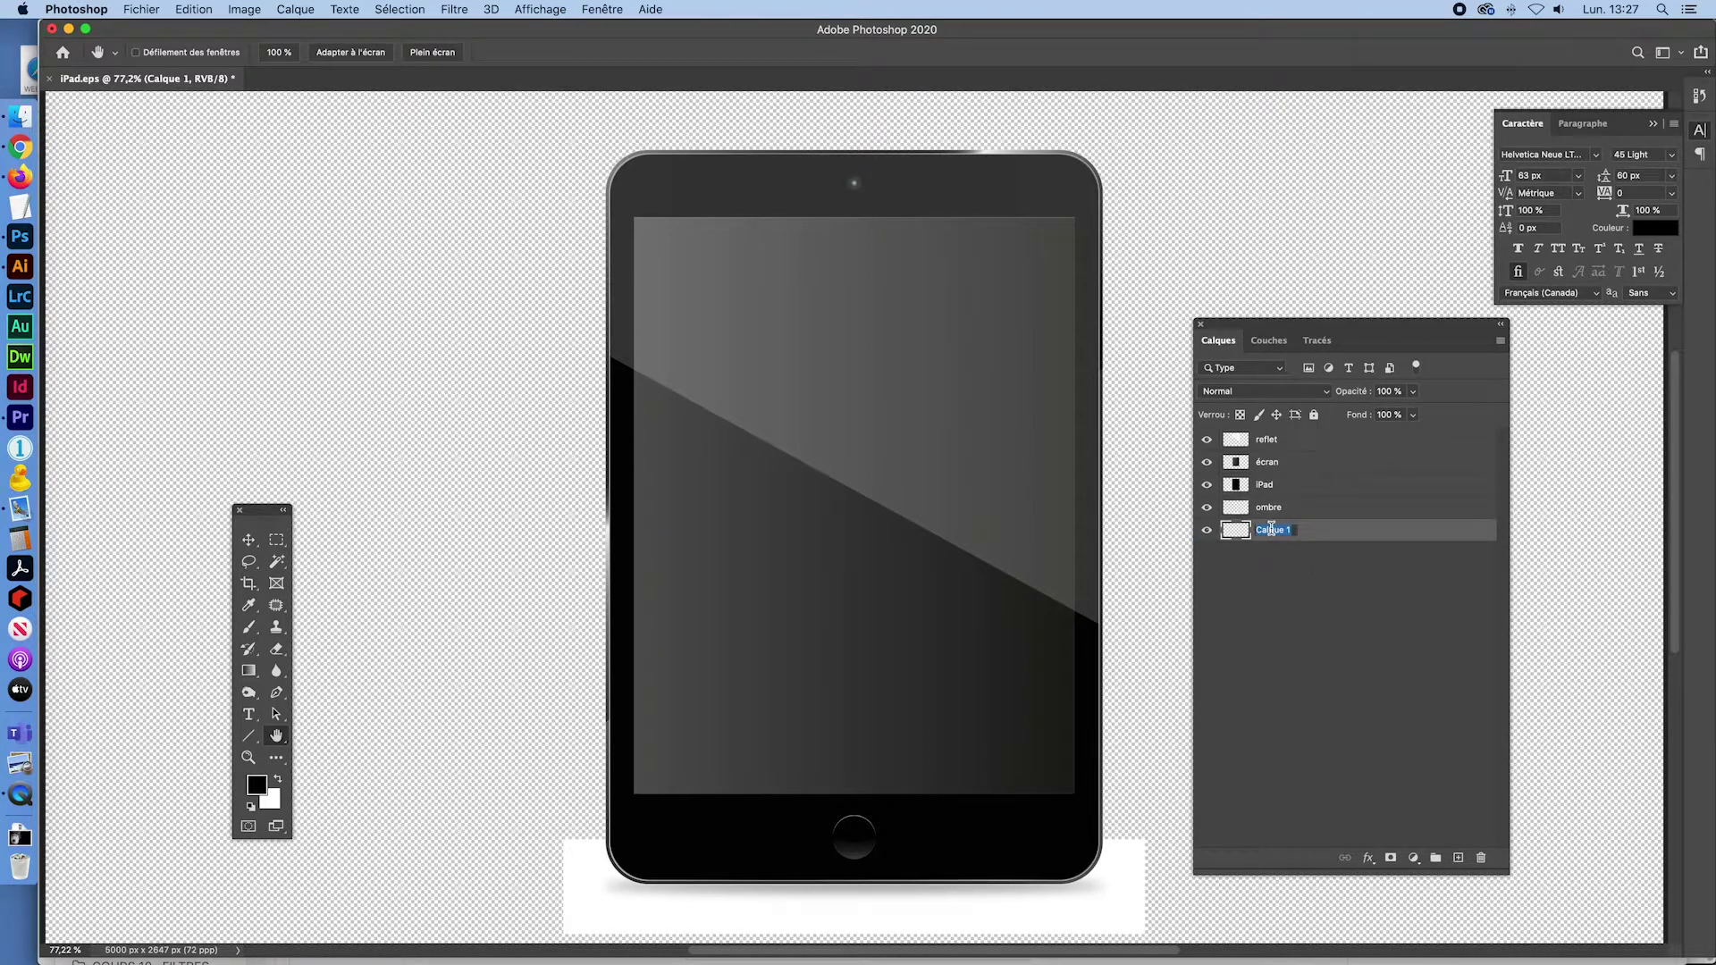
text(fond)
key(Return)
Fill the fond layer with white and preview the whole canvas
click(280, 783)
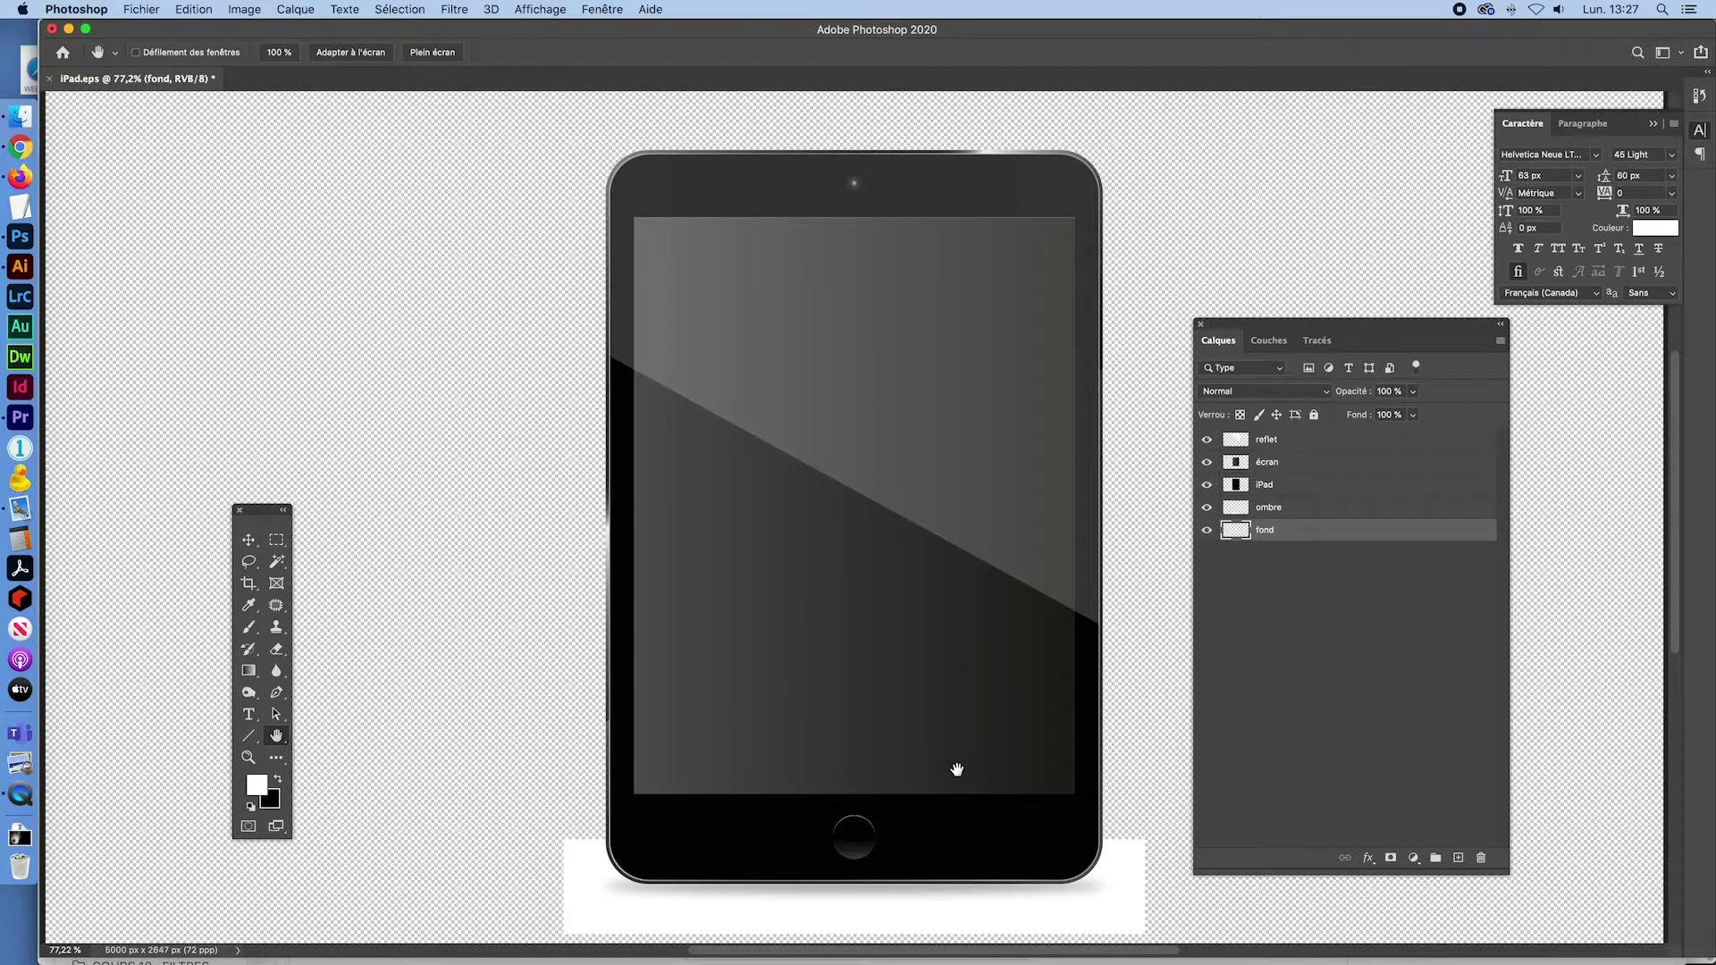
key(alt+BackSpace)
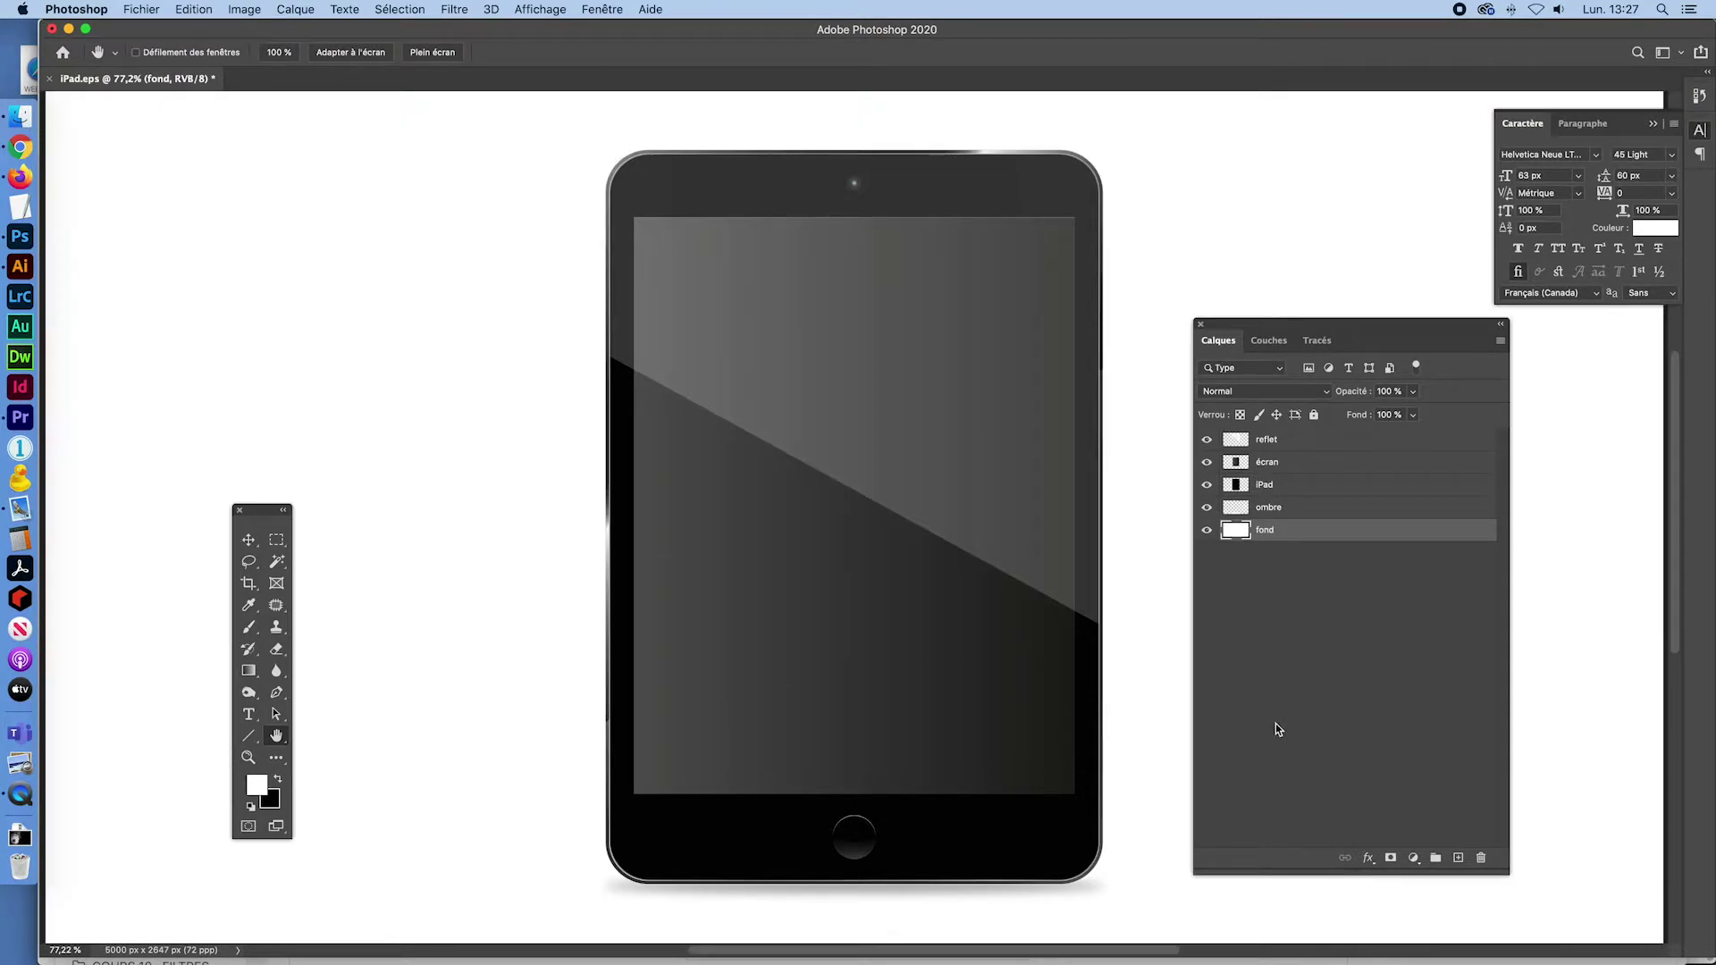
key(super+0)
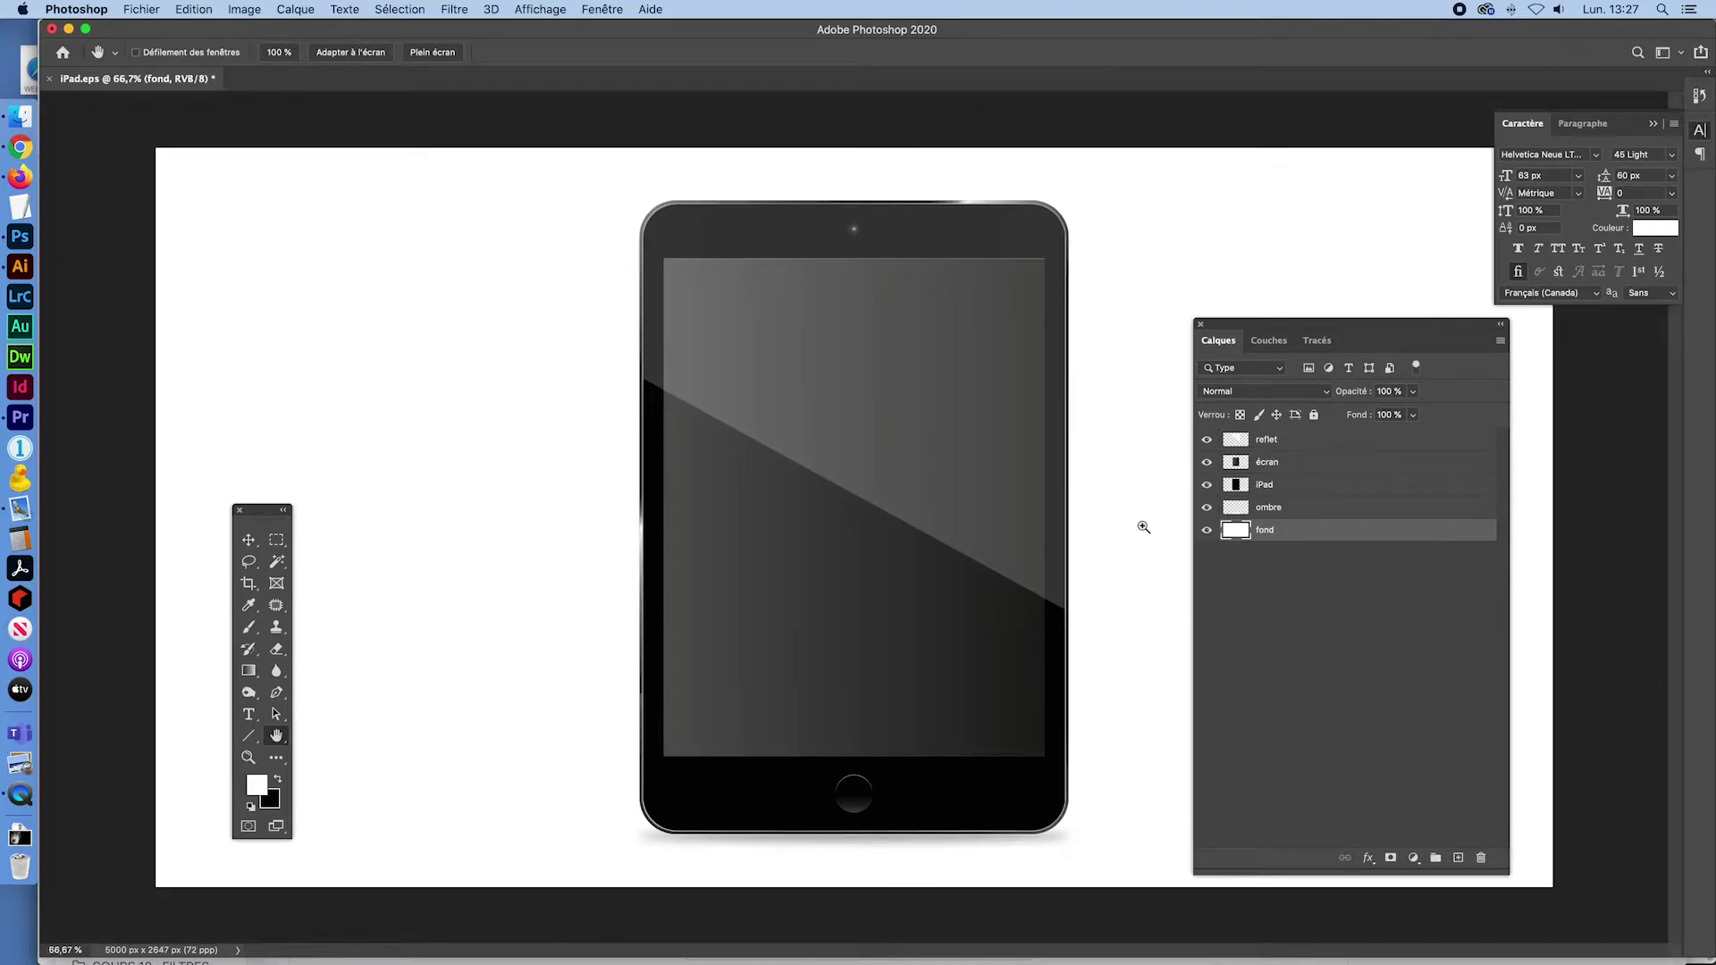
key(Tab)
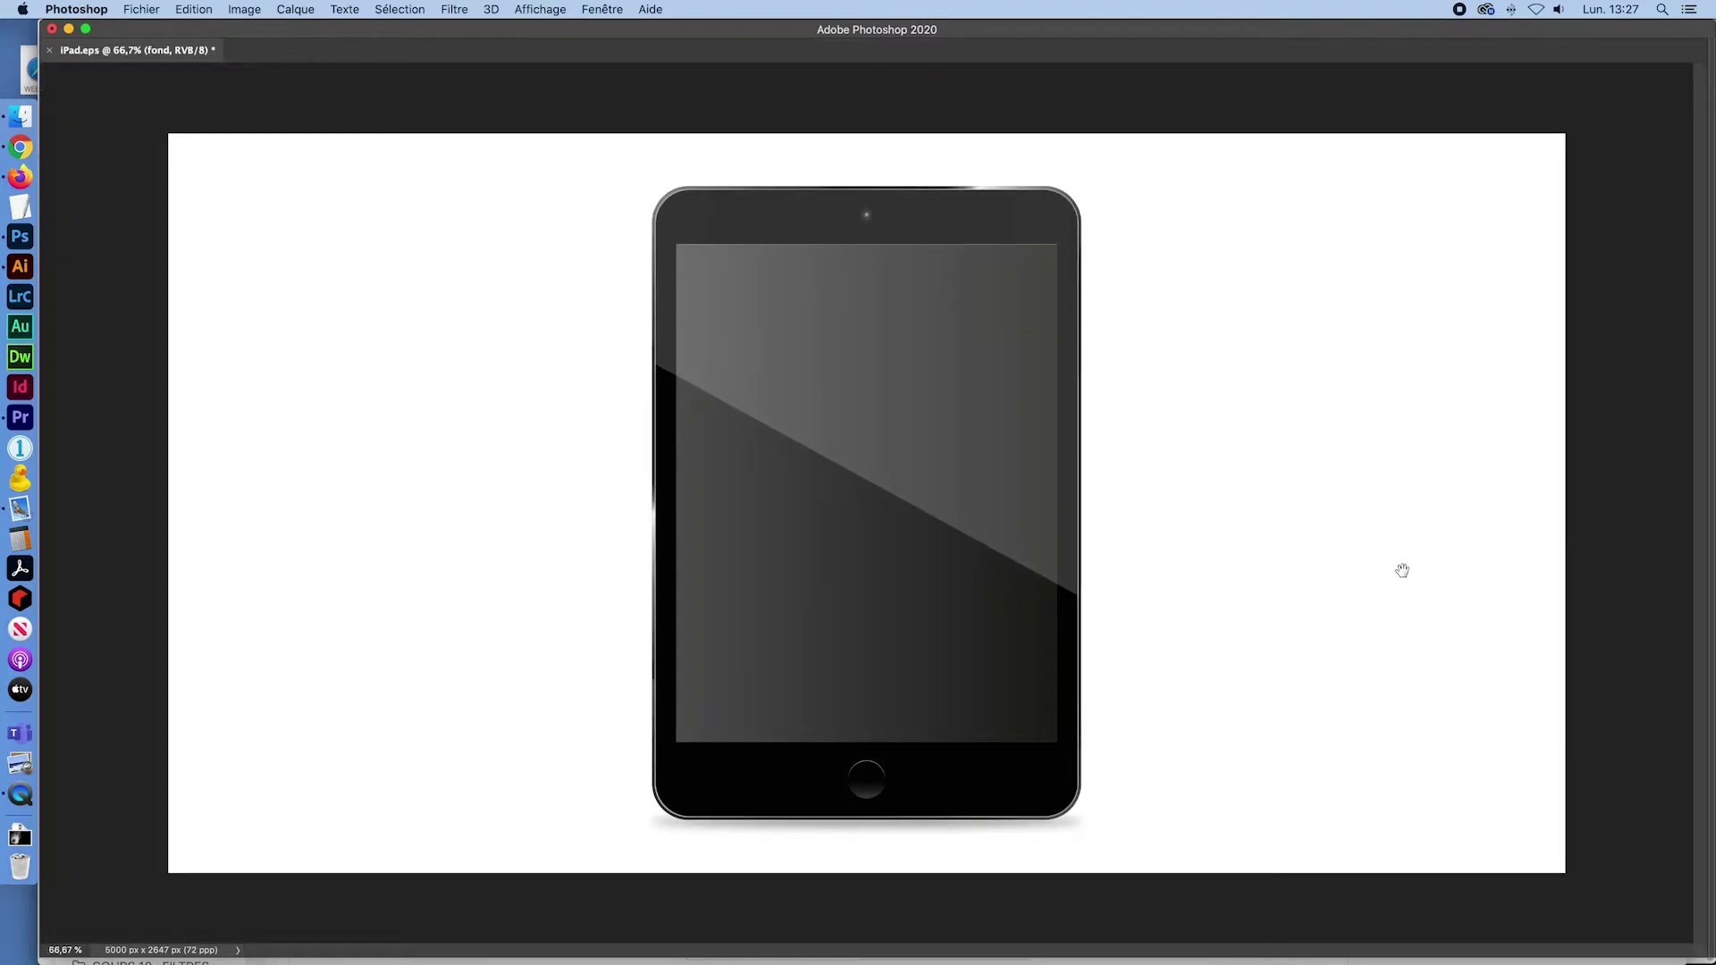
key(Tab)
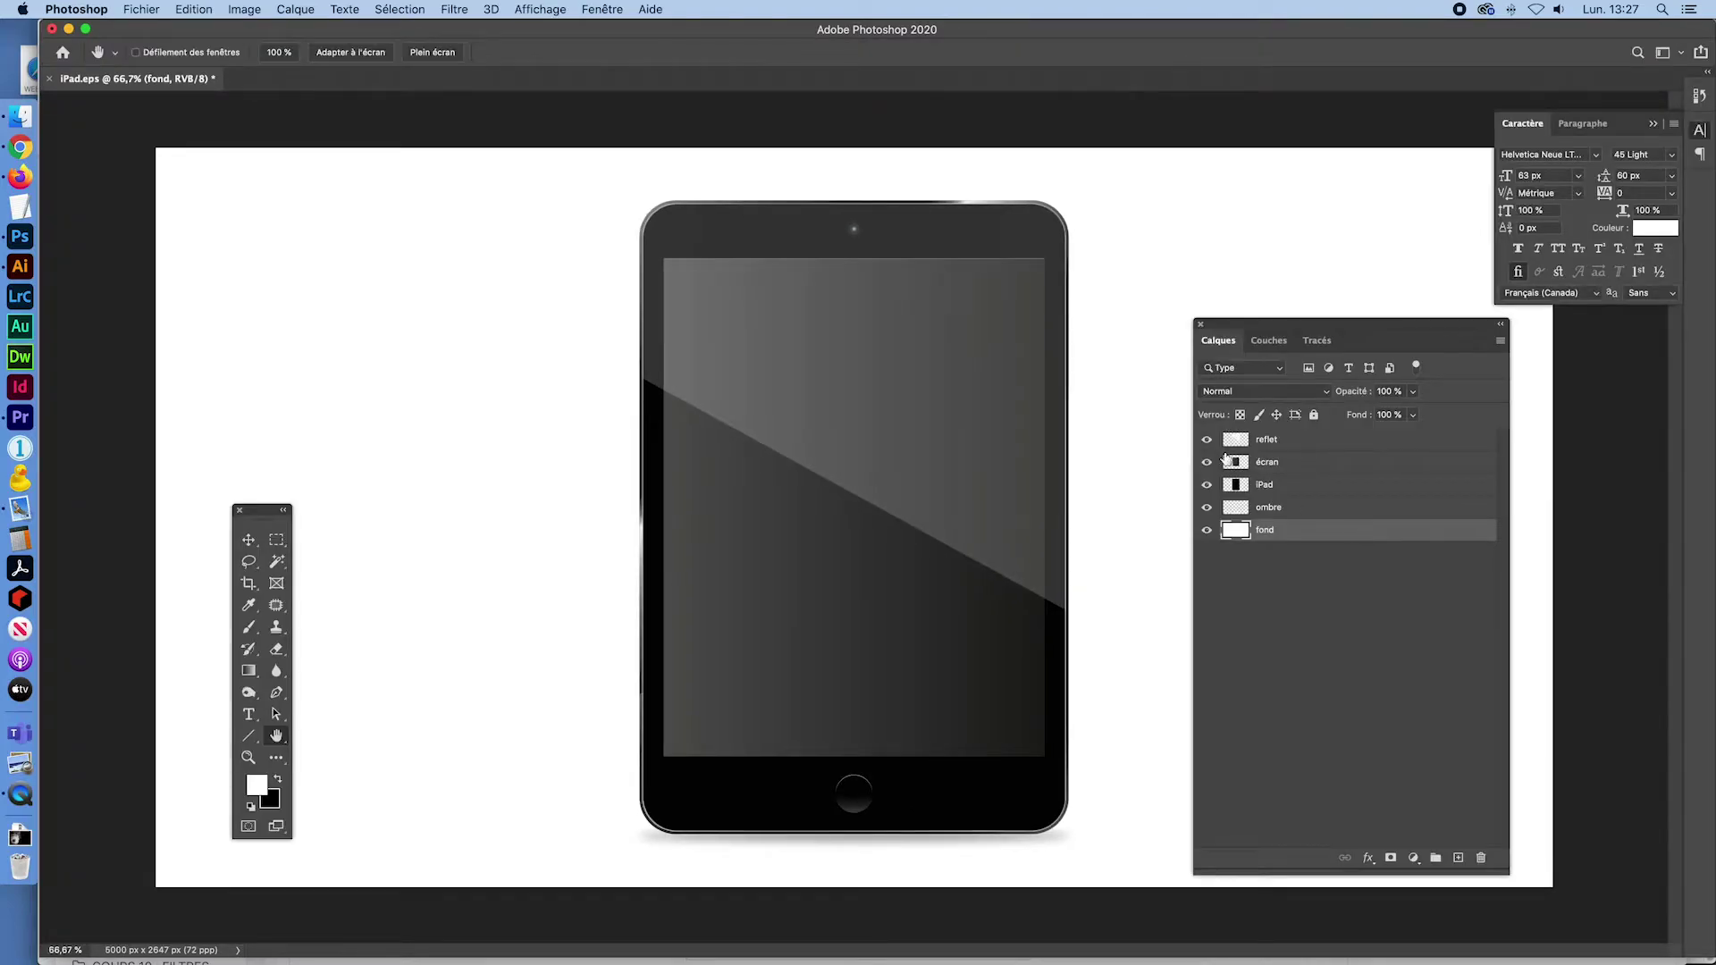
Group reflet, écran, iPad and ombre into a folder named iPad
click(1251, 509)
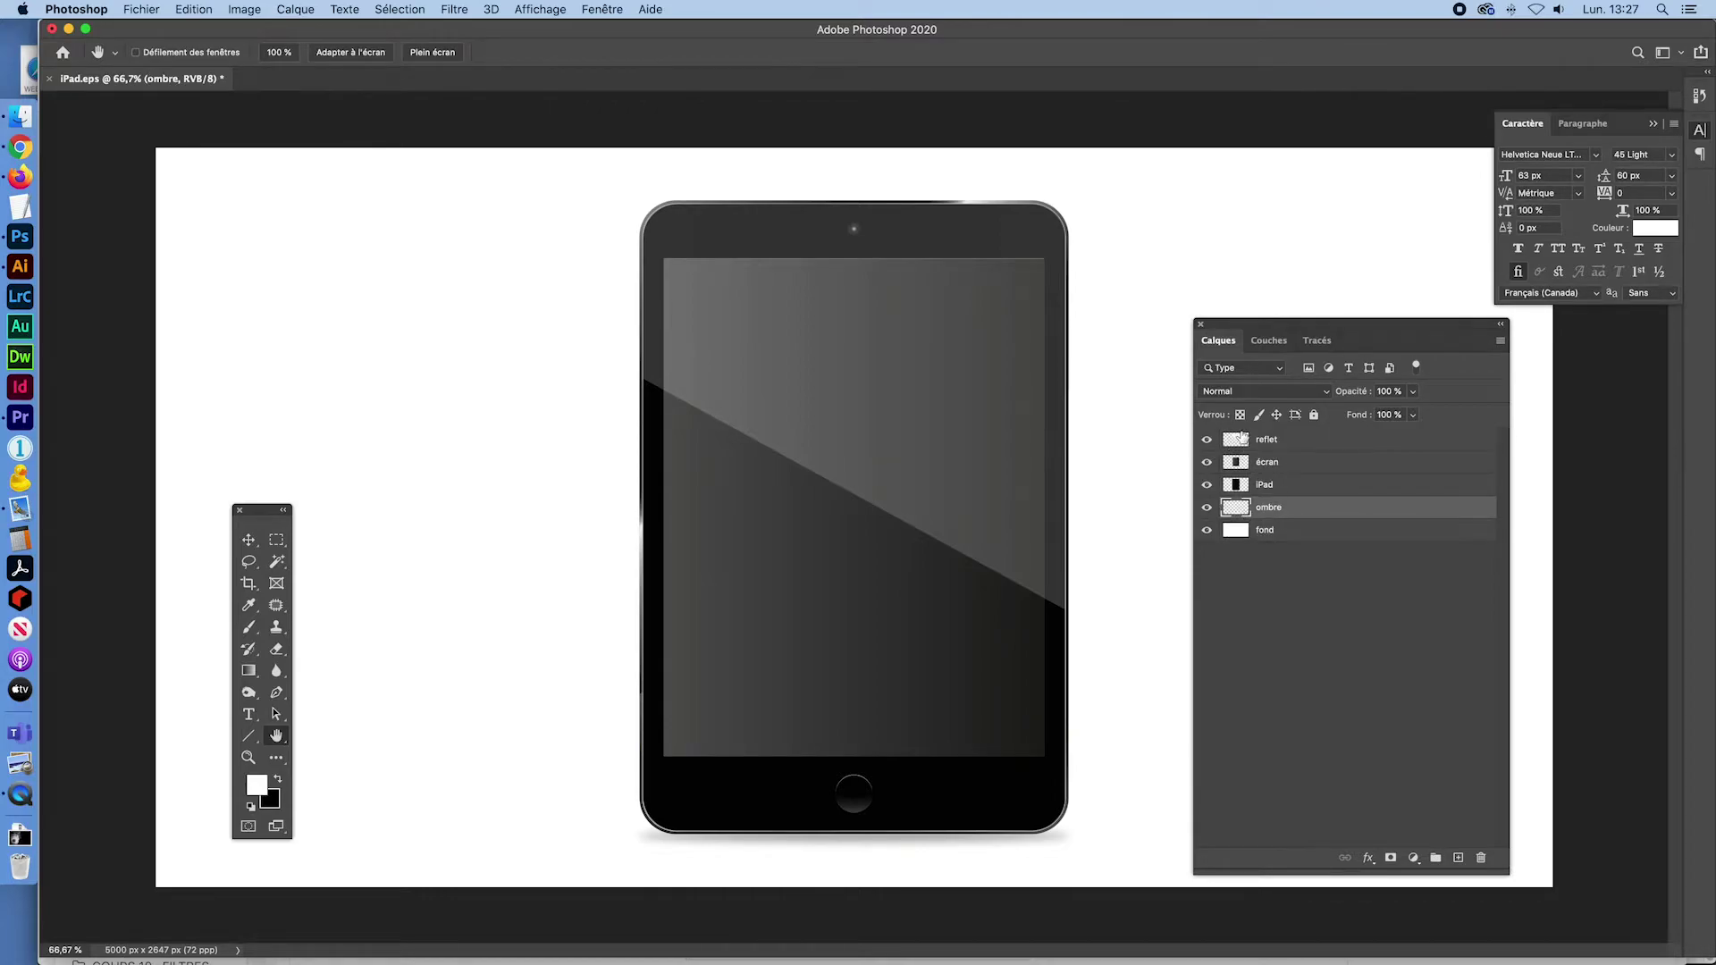
click(1256, 439)
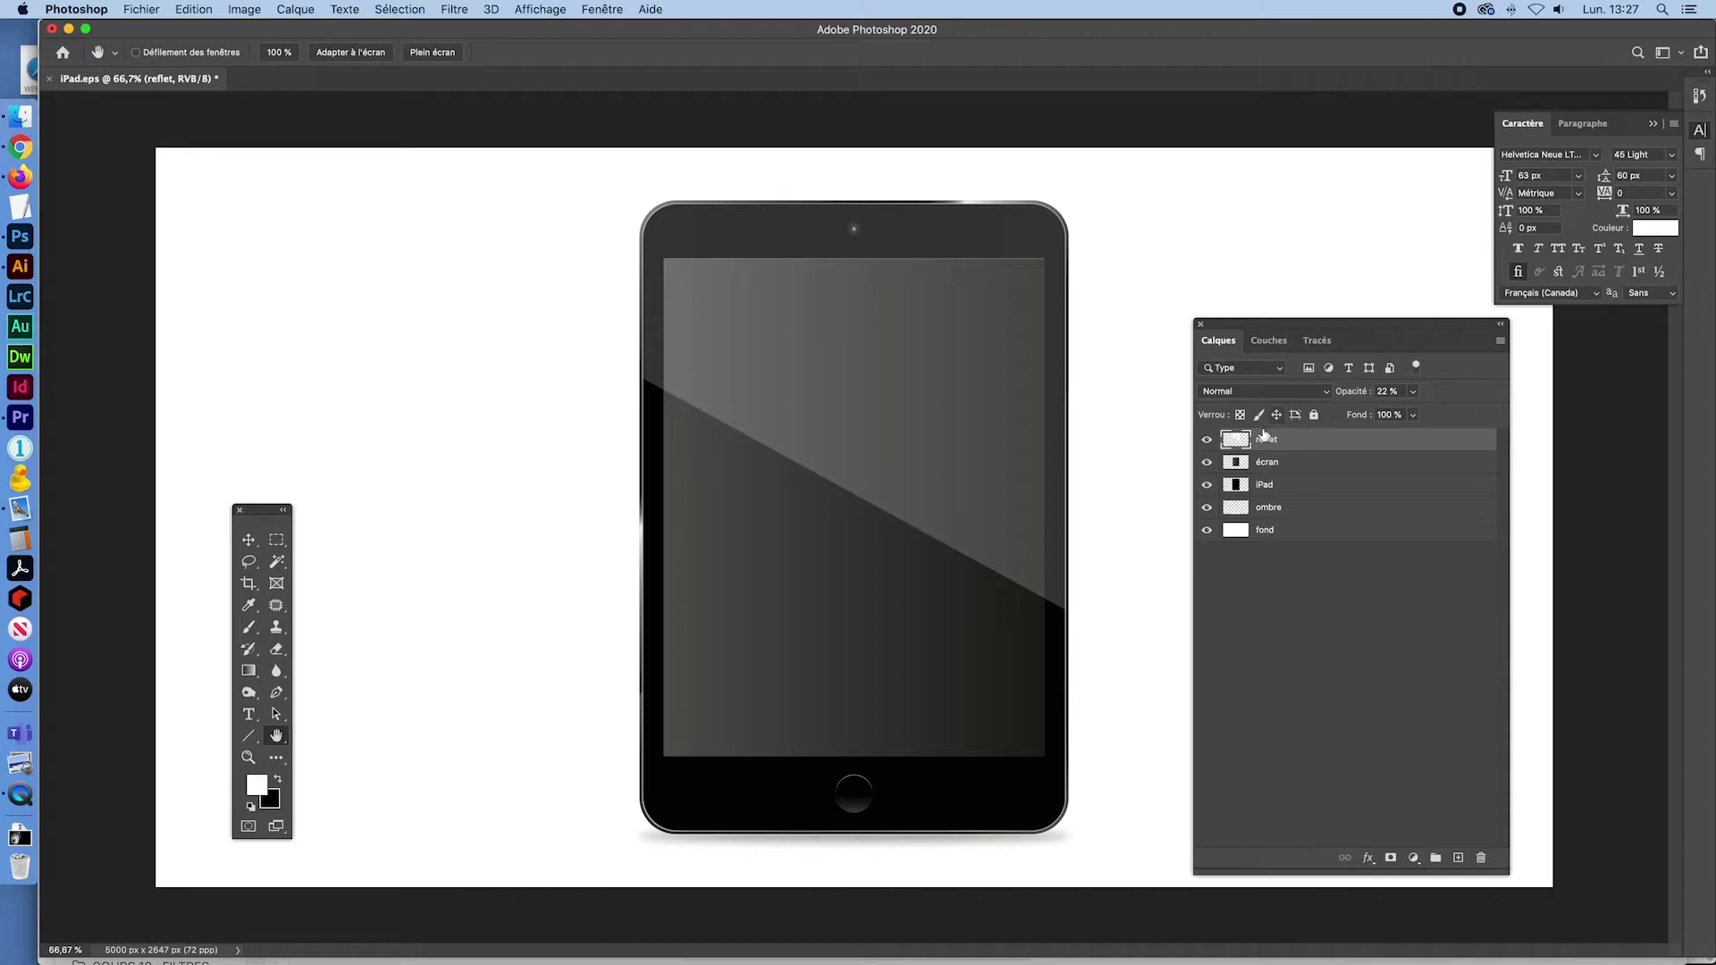
click(1246, 509)
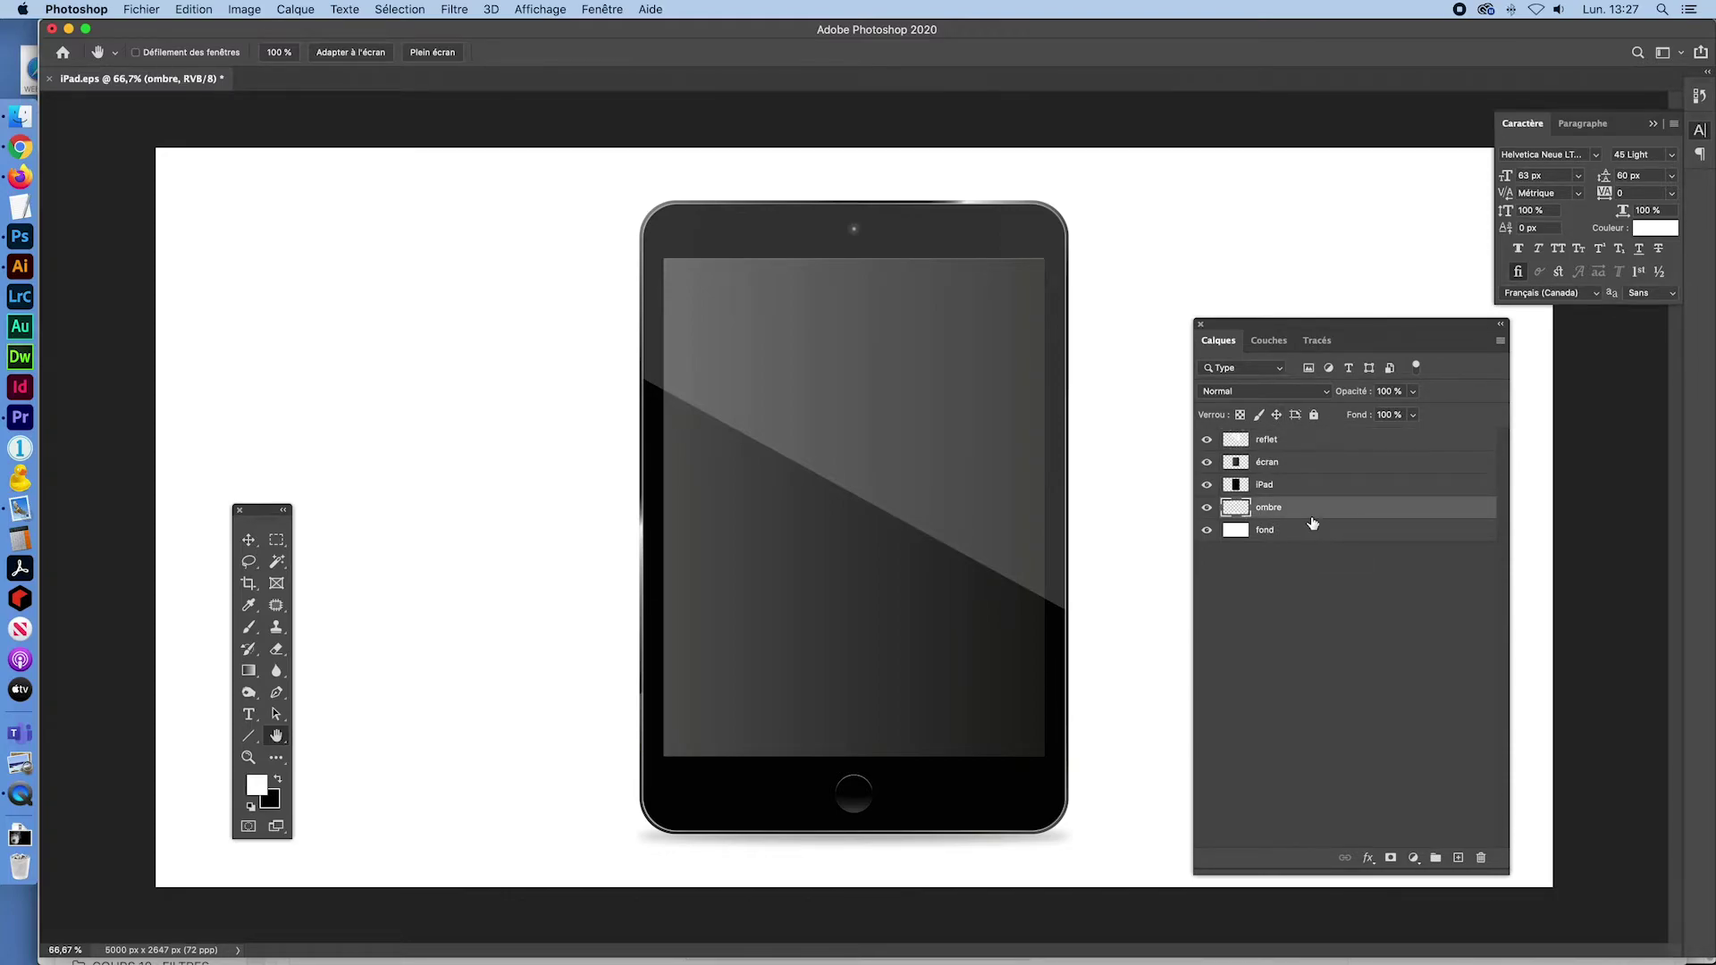
shift+click(1241, 439)
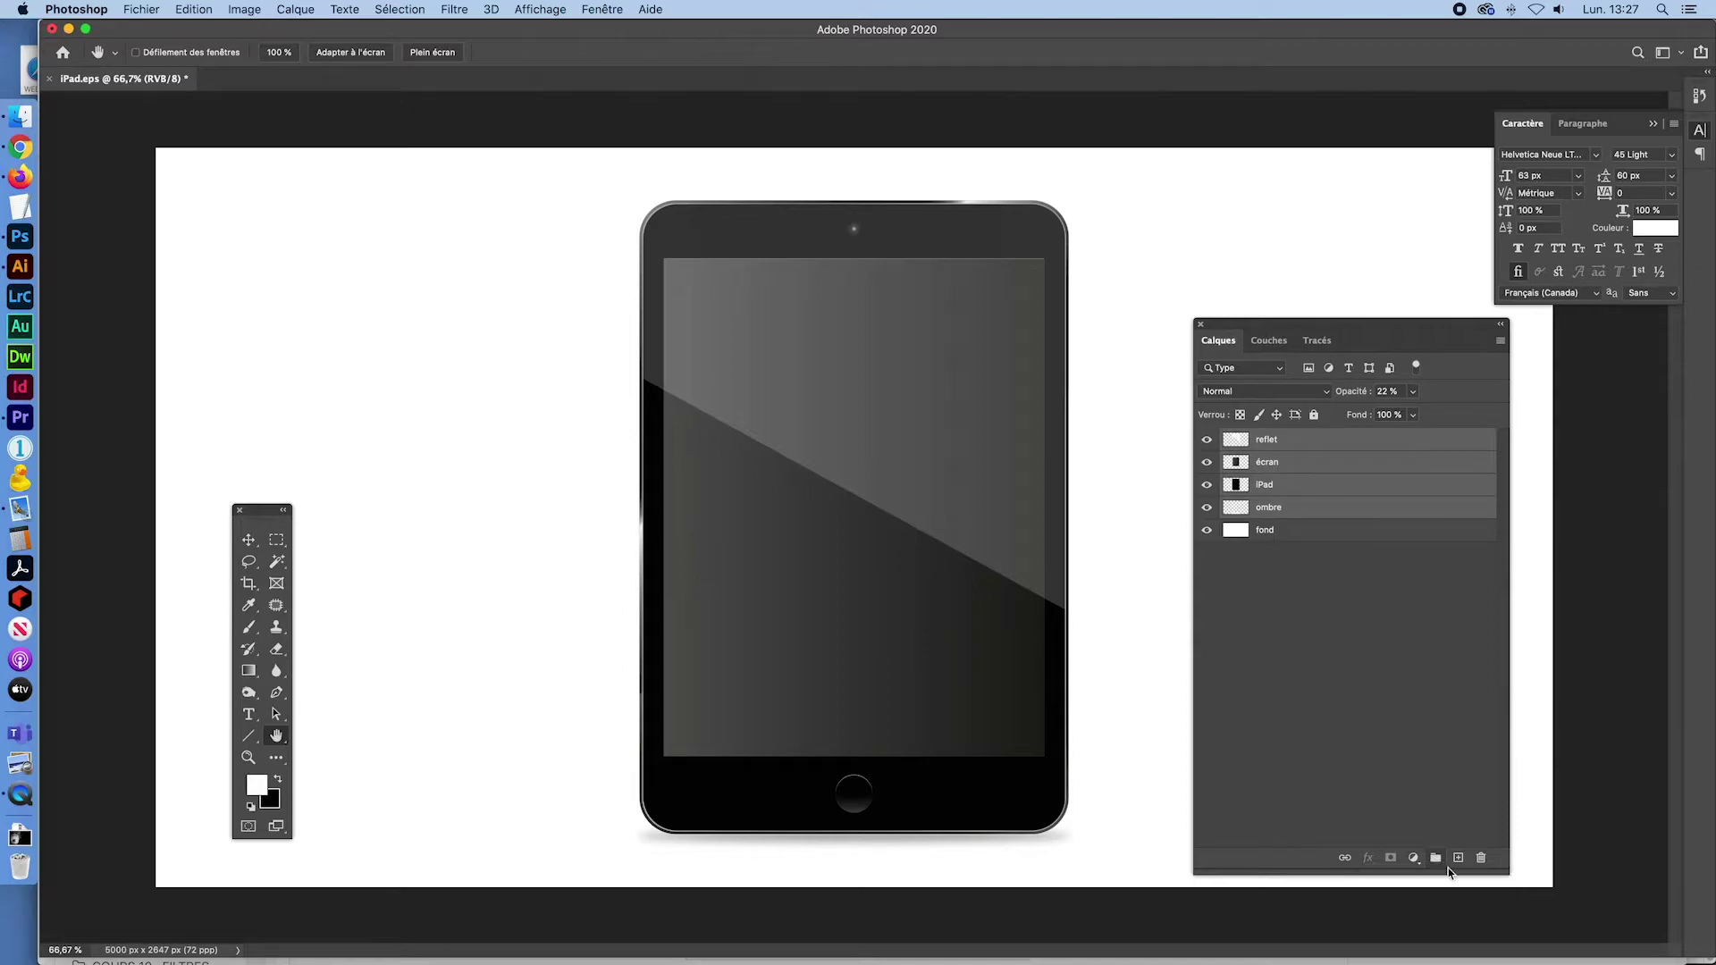
click(1435, 859)
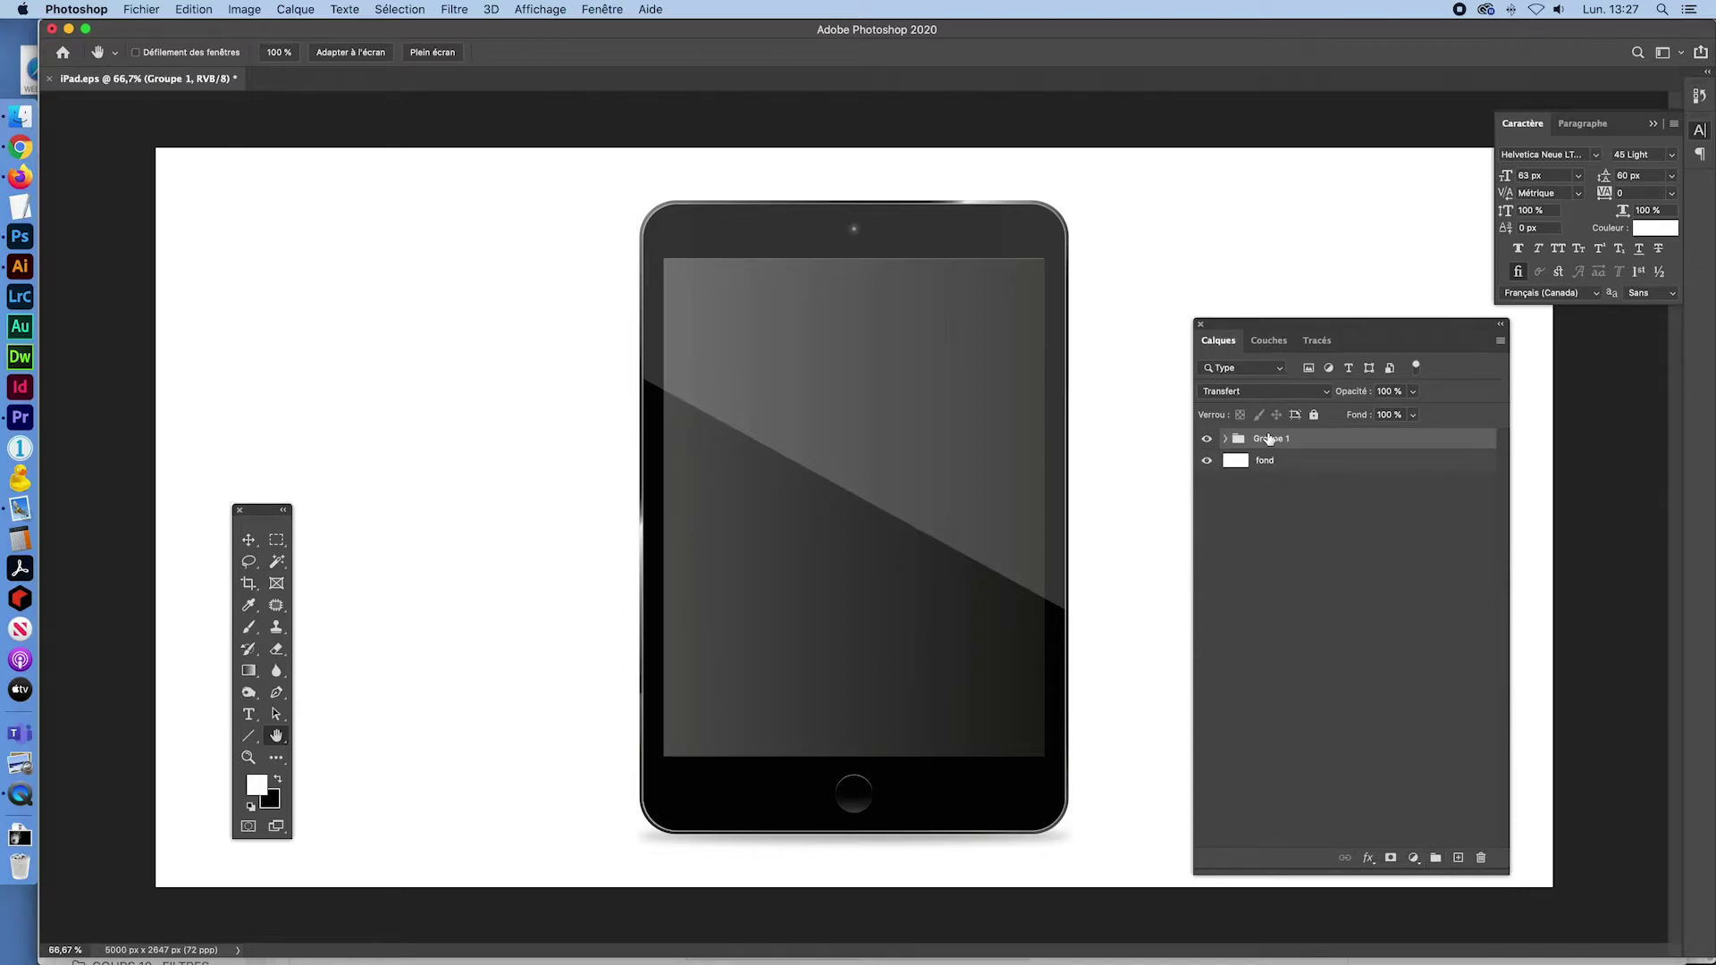
double_click(1268, 439)
key(BackSpace)
text(d)
key(Return)
Free-transform the iPad group, trial-rotate it to landscape, then return it upright
key(ctrl+t)
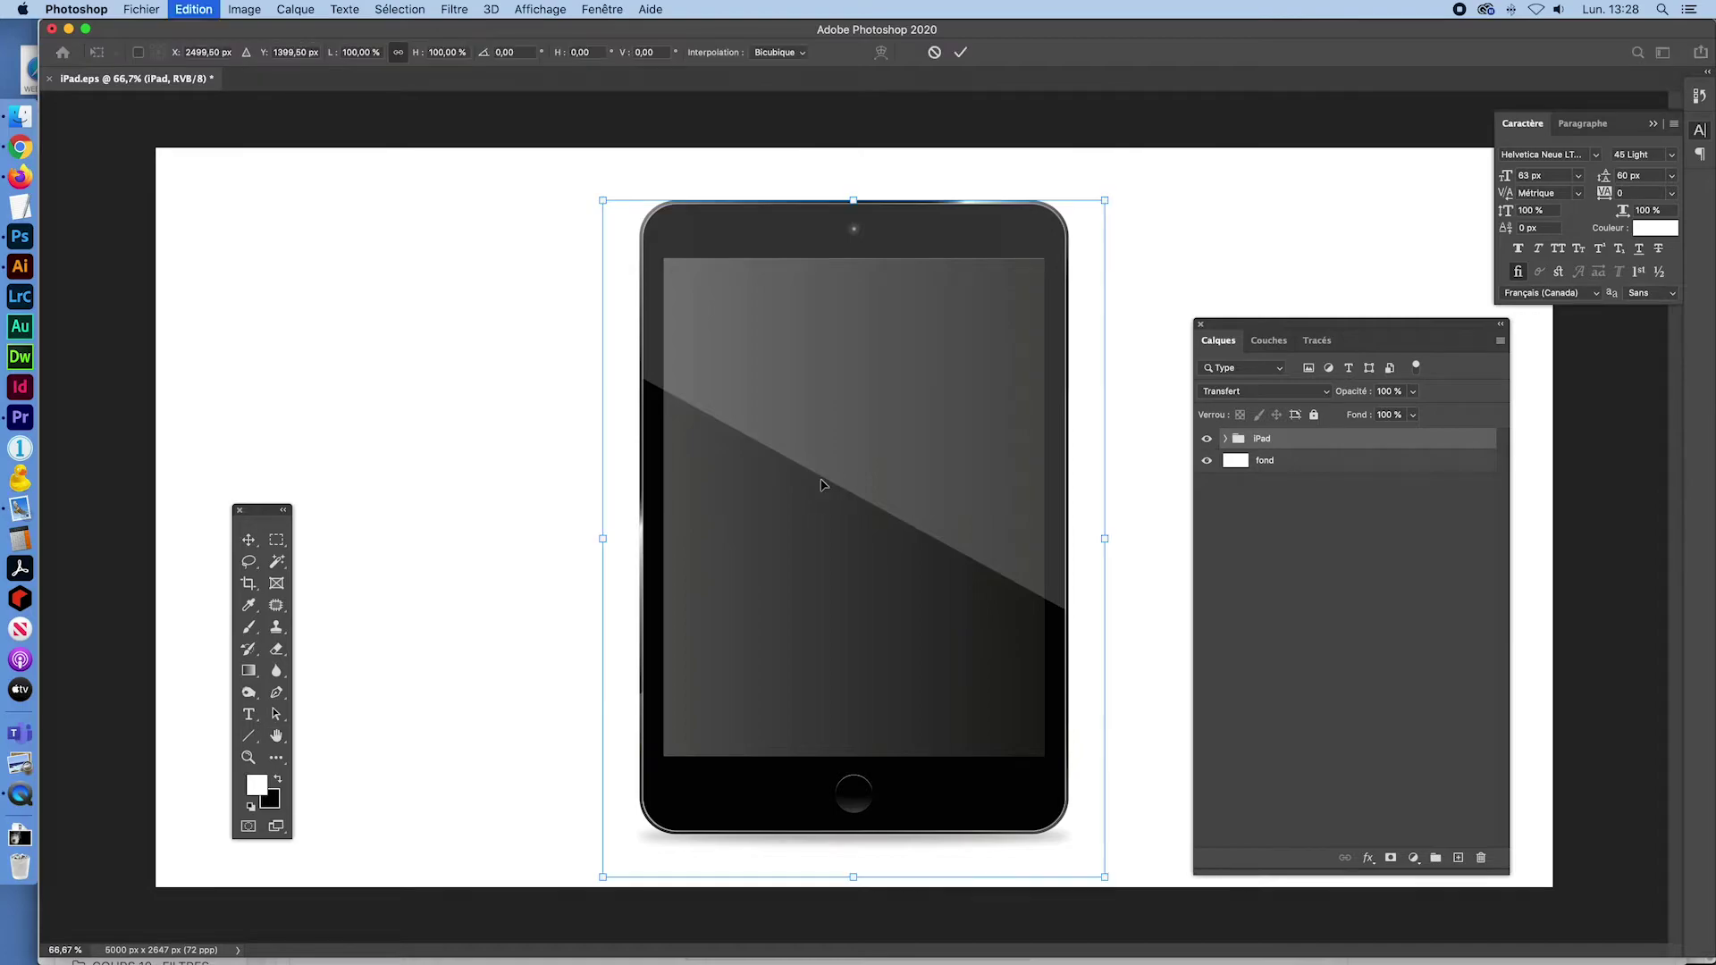
drag(1294, 327, 1507, 349)
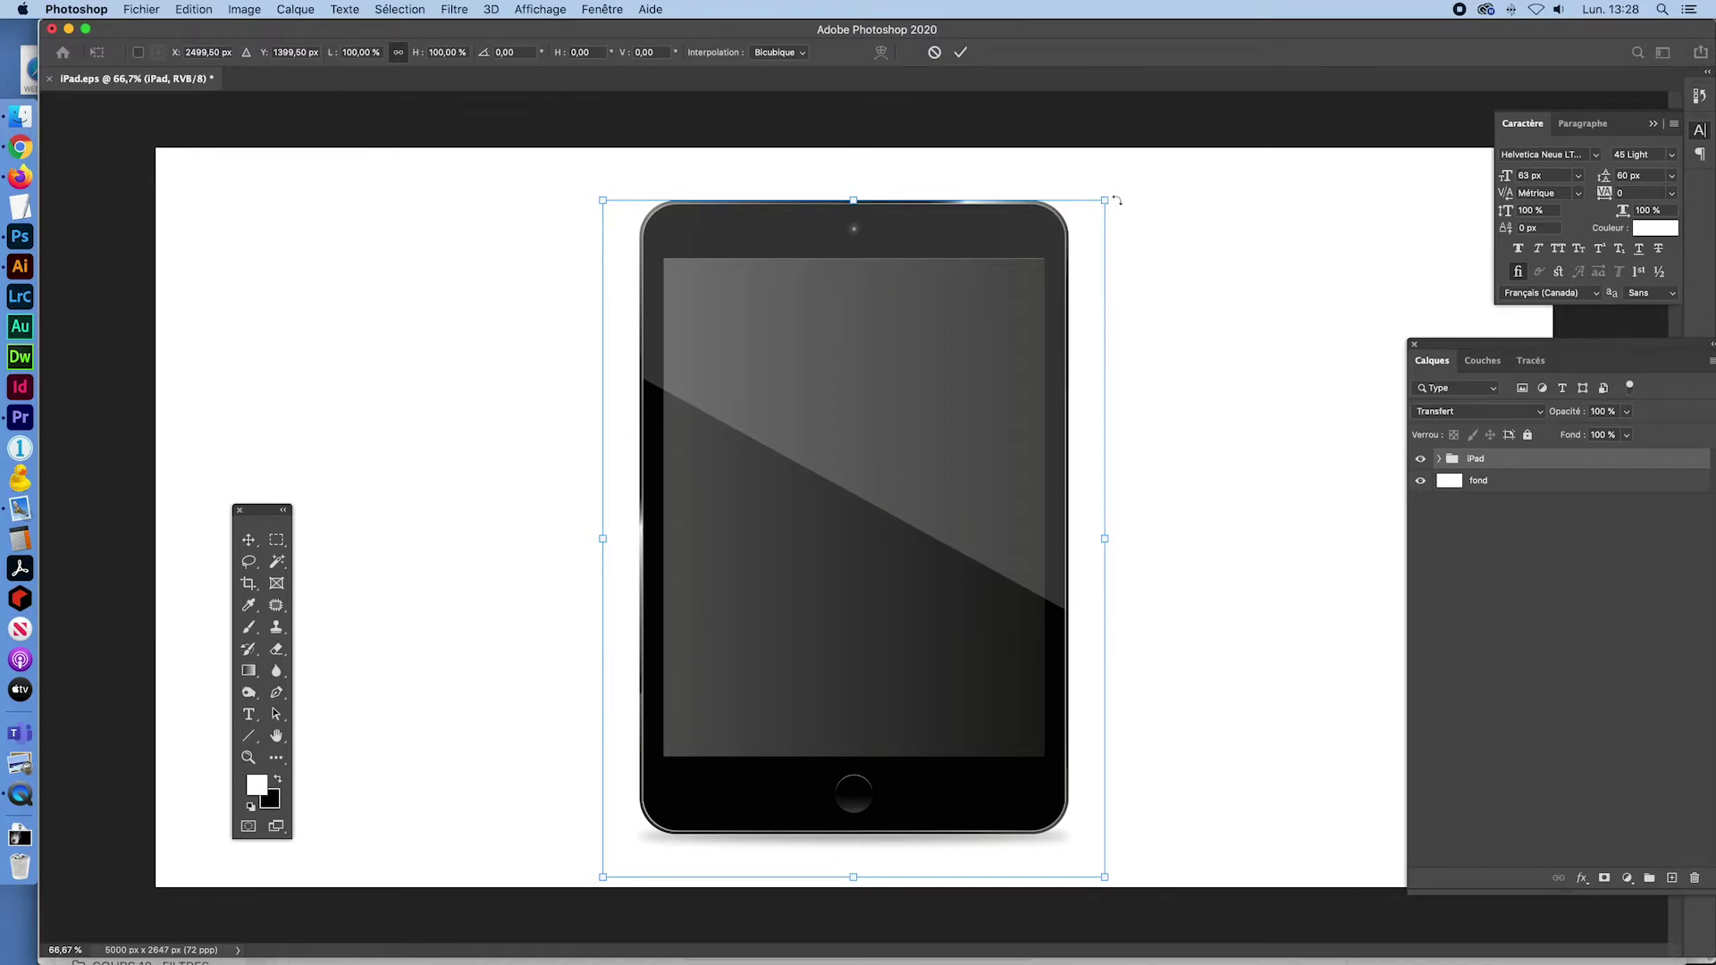
mouse_move(1121, 192)
mouse_down()
mouse_move(1260, 493)
mouse_move(999, 171)
mouse_move(1084, 205)
mouse_move(1222, 348)
mouse_move(1273, 487)
mouse_move(1287, 661)
mouse_move(1303, 582)
mouse_move(1313, 697)
mouse_move(1294, 795)
mouse_up()
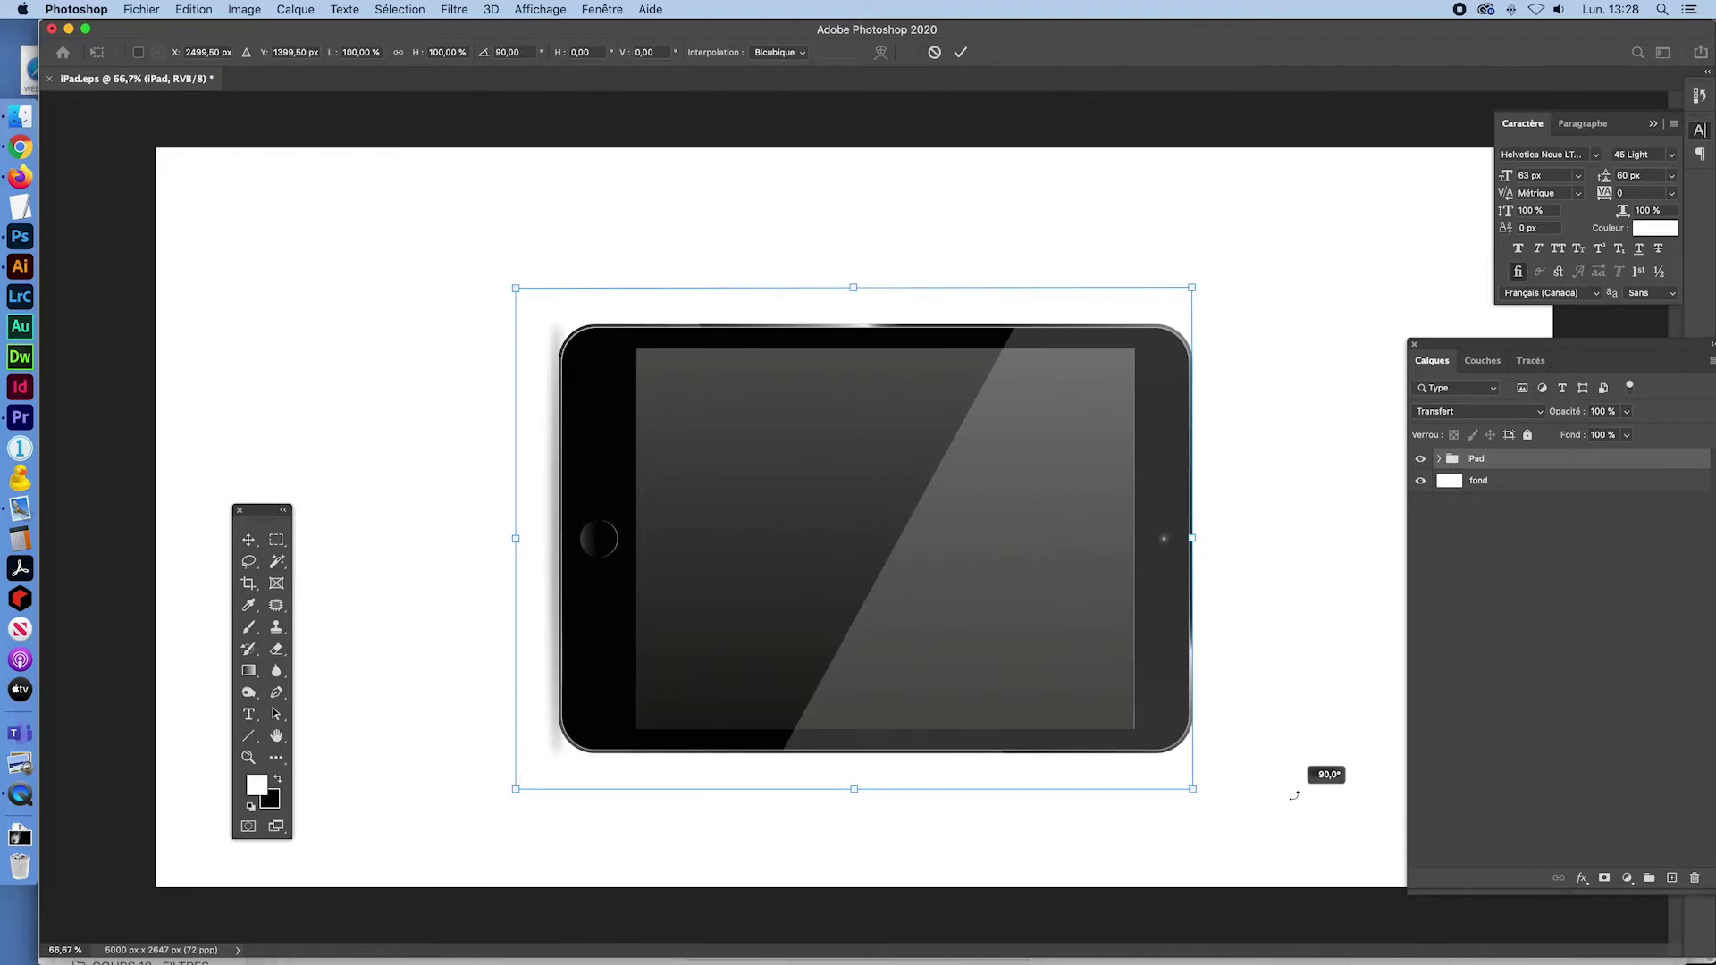
drag(1294, 795, 1286, 750)
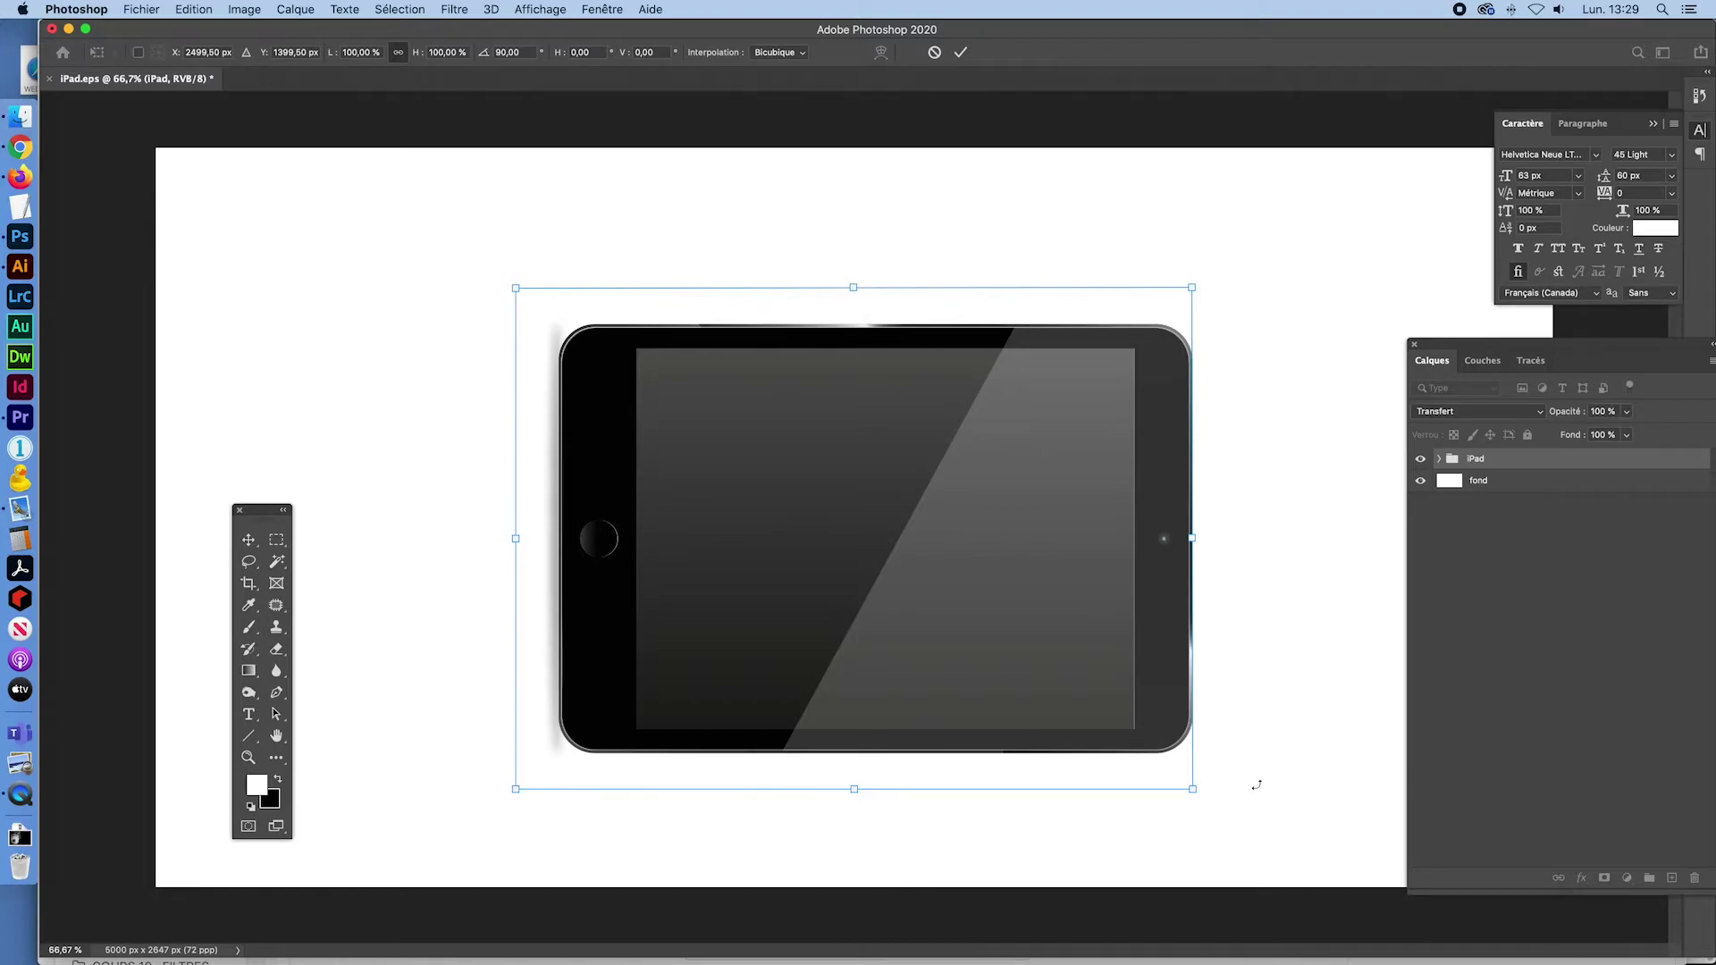
drag(1257, 784, 1137, 543)
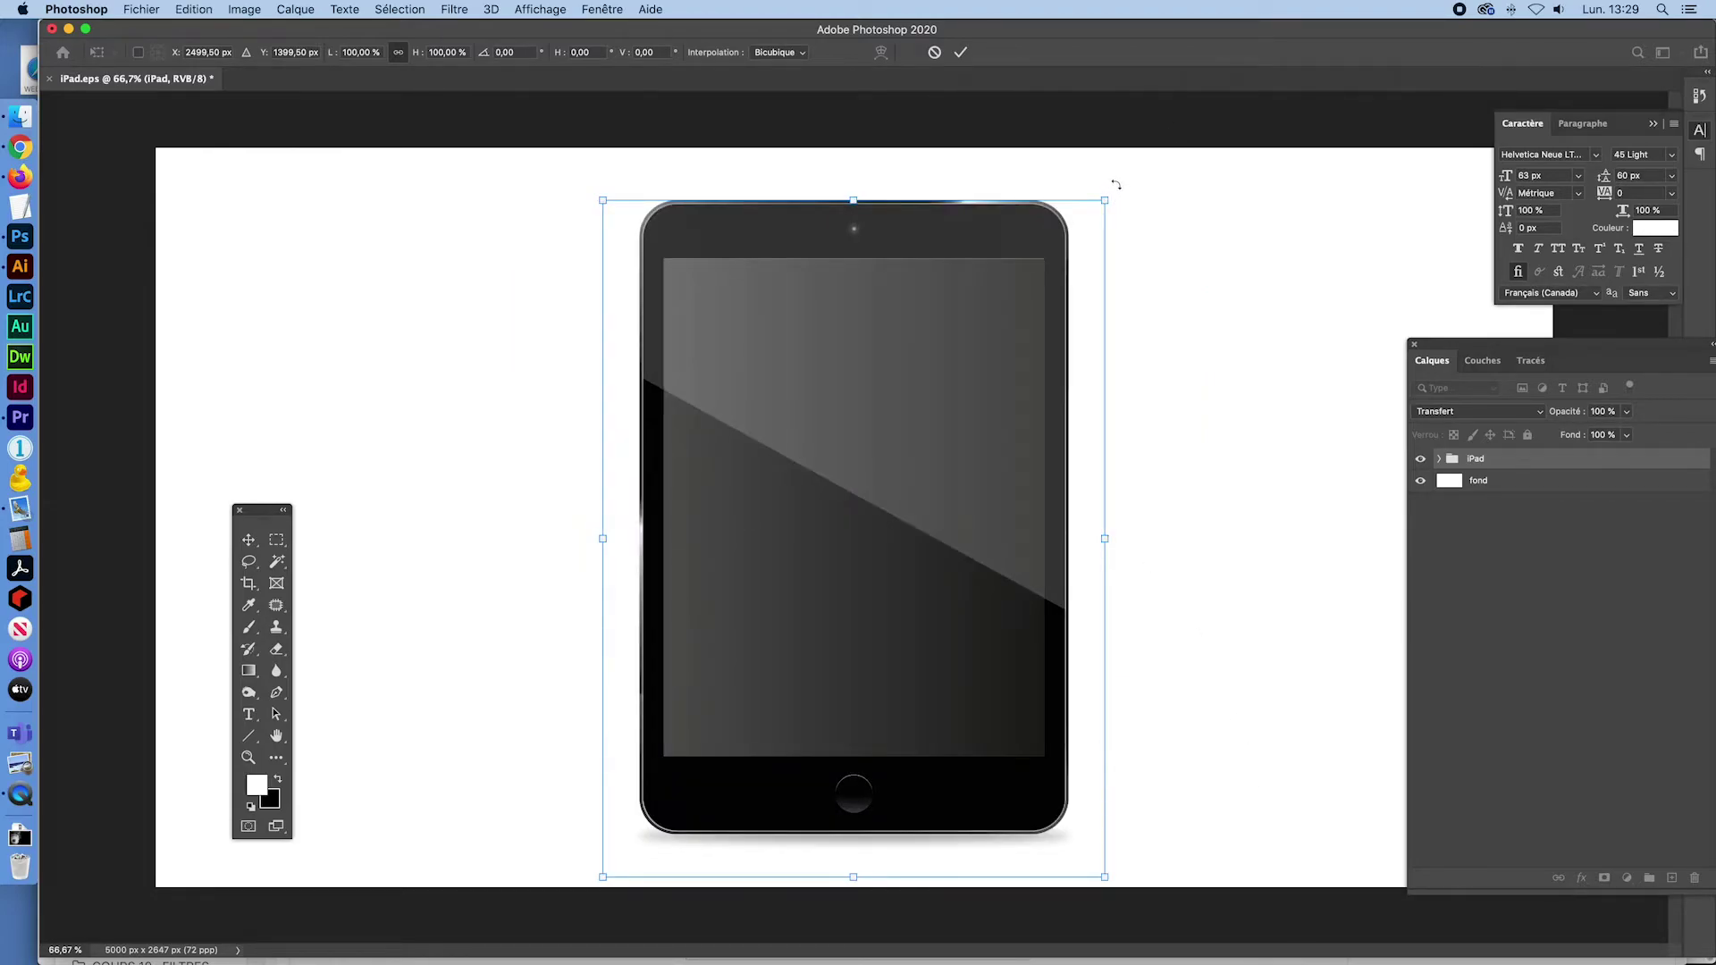
Rotate the iPad group exactly 90° into landscape and apply the transform
mouse_move(1116, 184)
mouse_down()
mouse_move(1274, 465)
mouse_move(1278, 720)
mouse_move(1236, 835)
mouse_up()
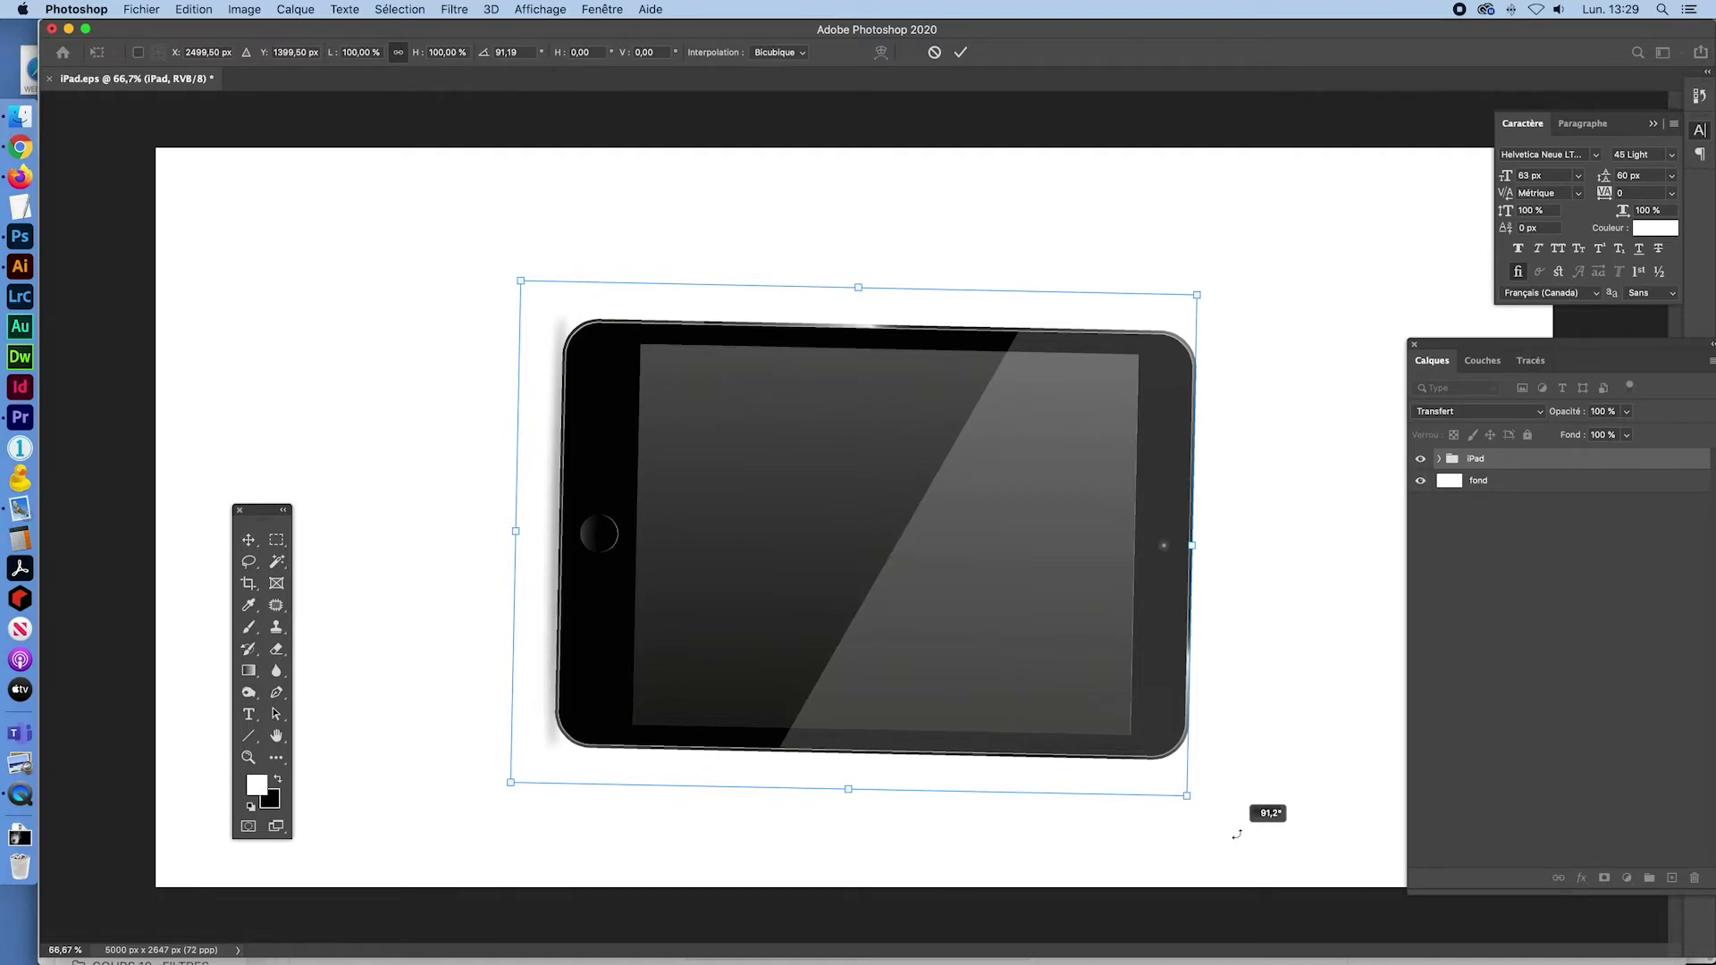
drag(1237, 834, 1238, 823)
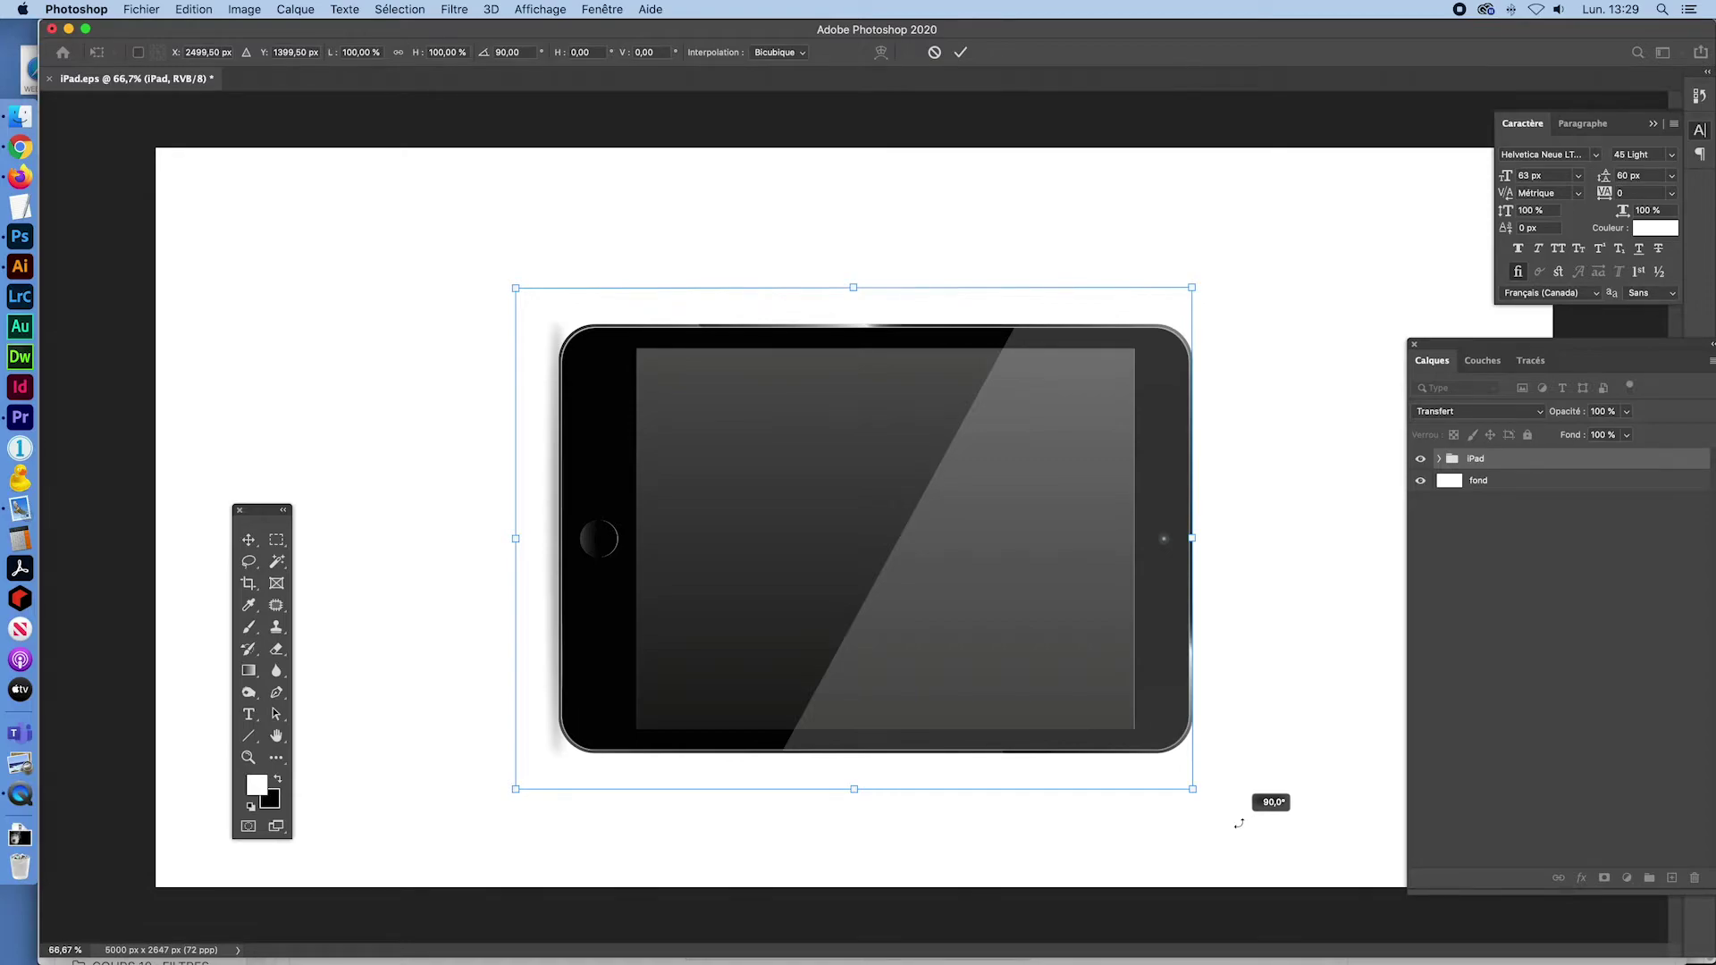
drag(1239, 823, 1238, 823)
click(963, 52)
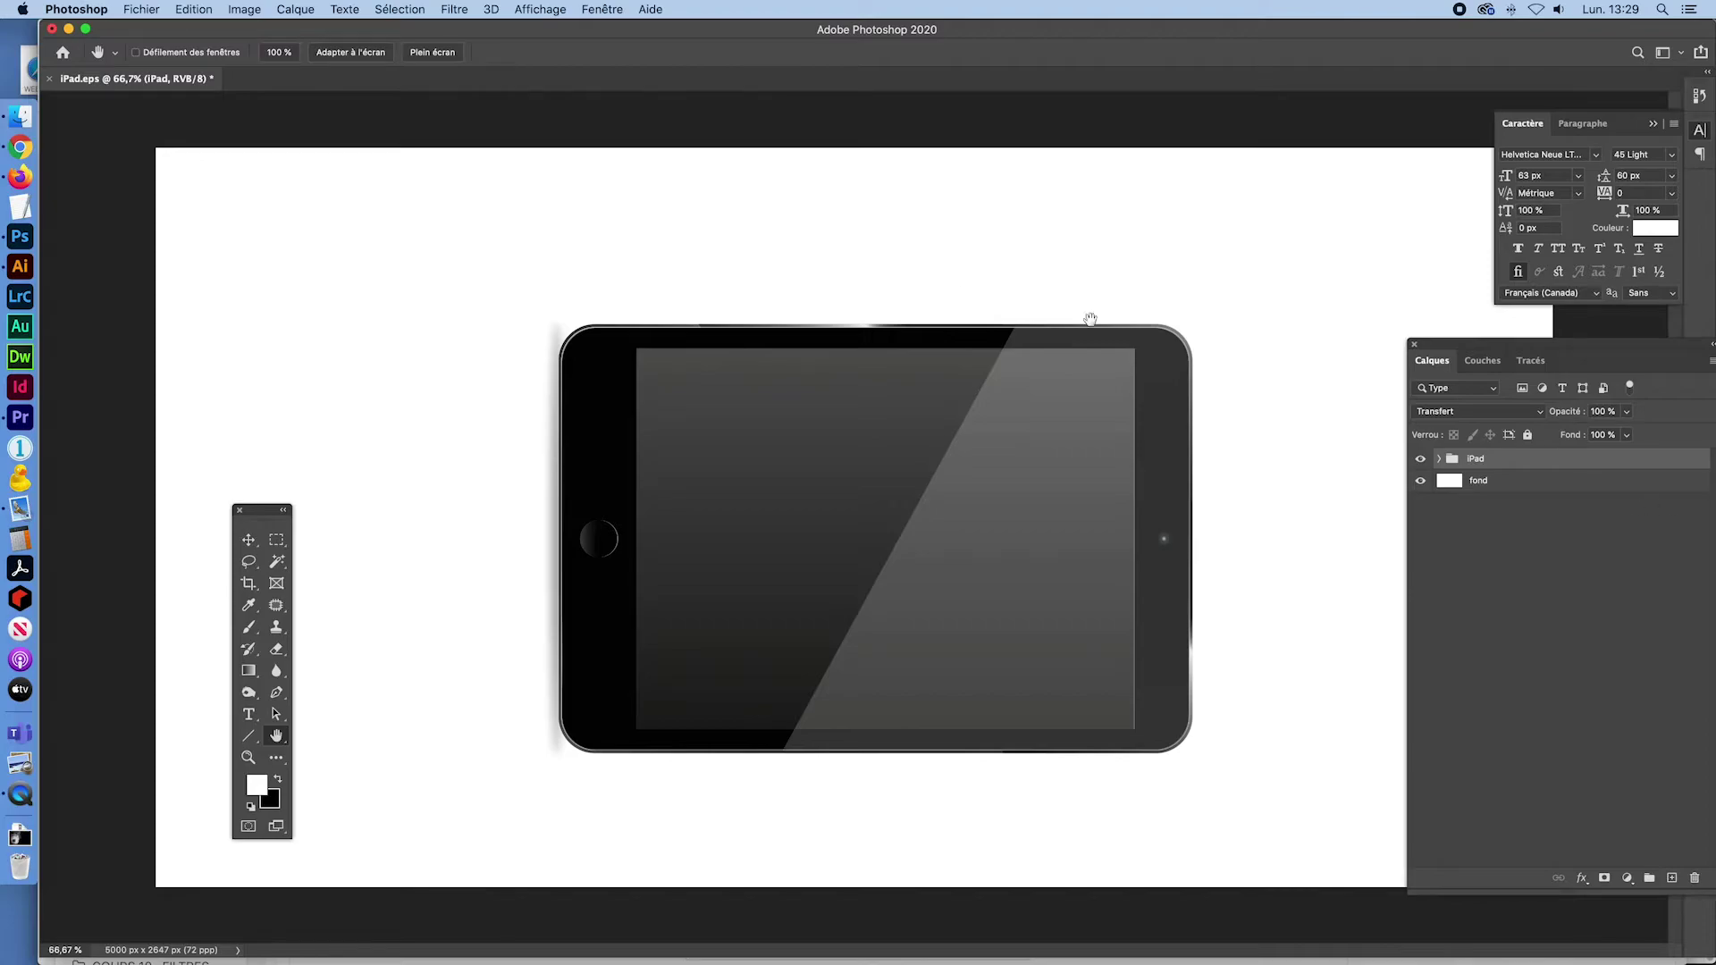
Open covid.eps as a second document, rasterised 4000 px wide (4000 × 4638 px)
click(141, 9)
click(154, 45)
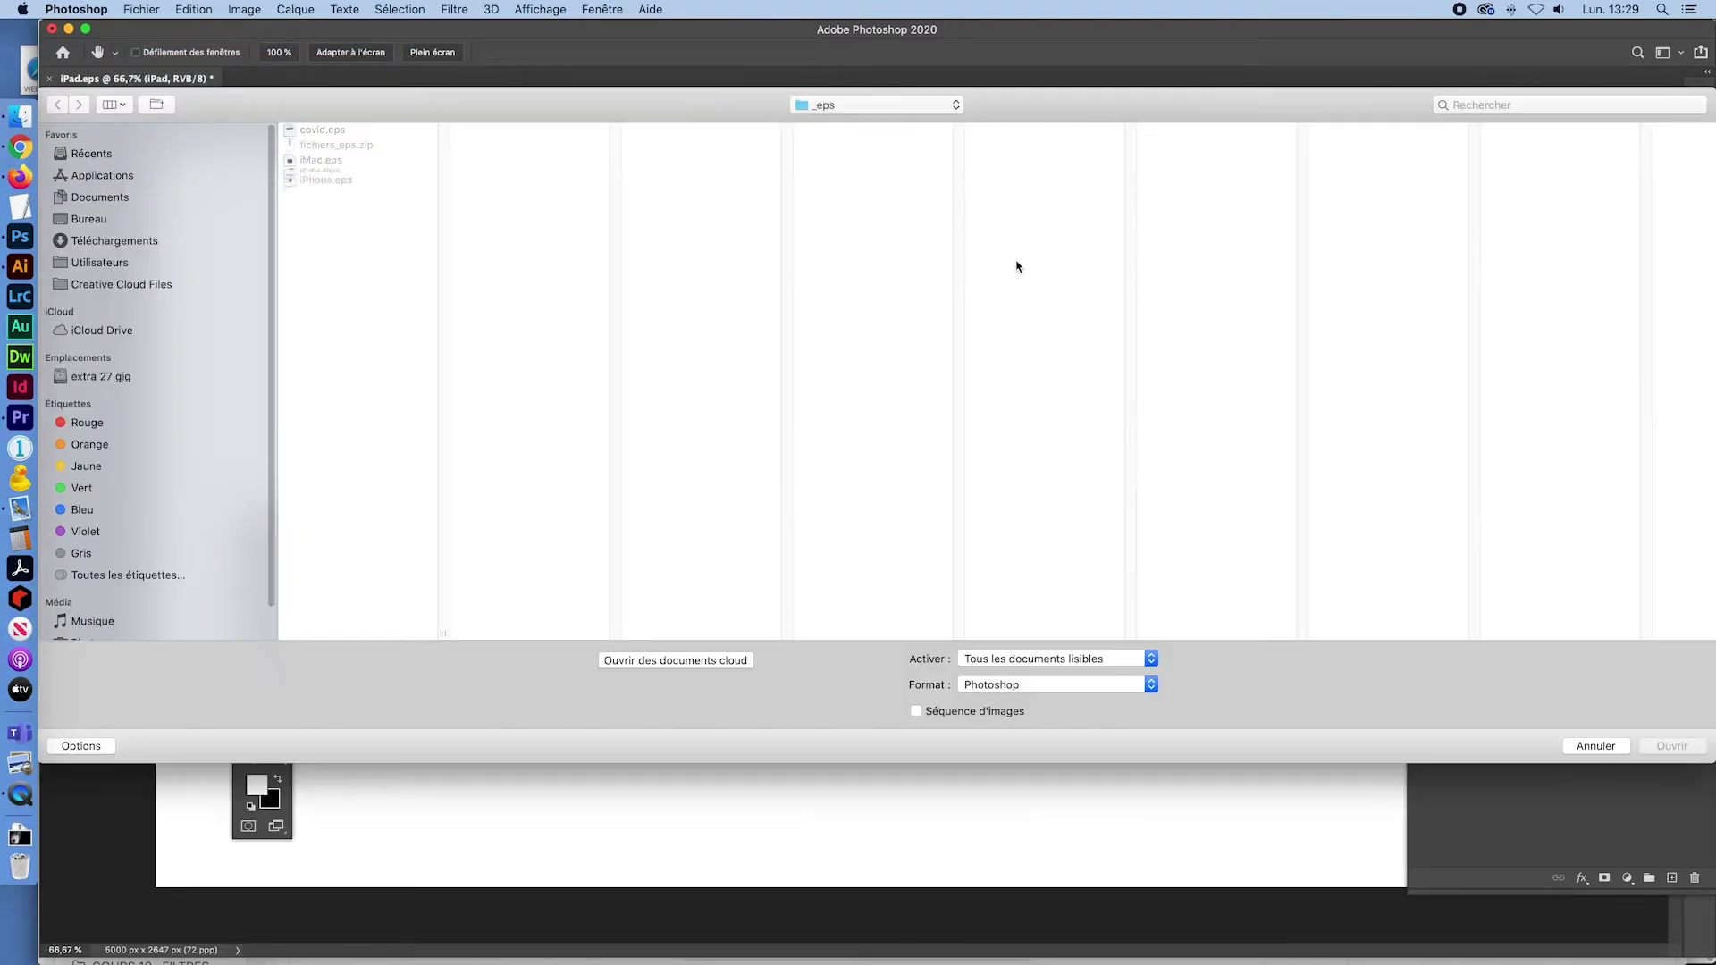
click(317, 131)
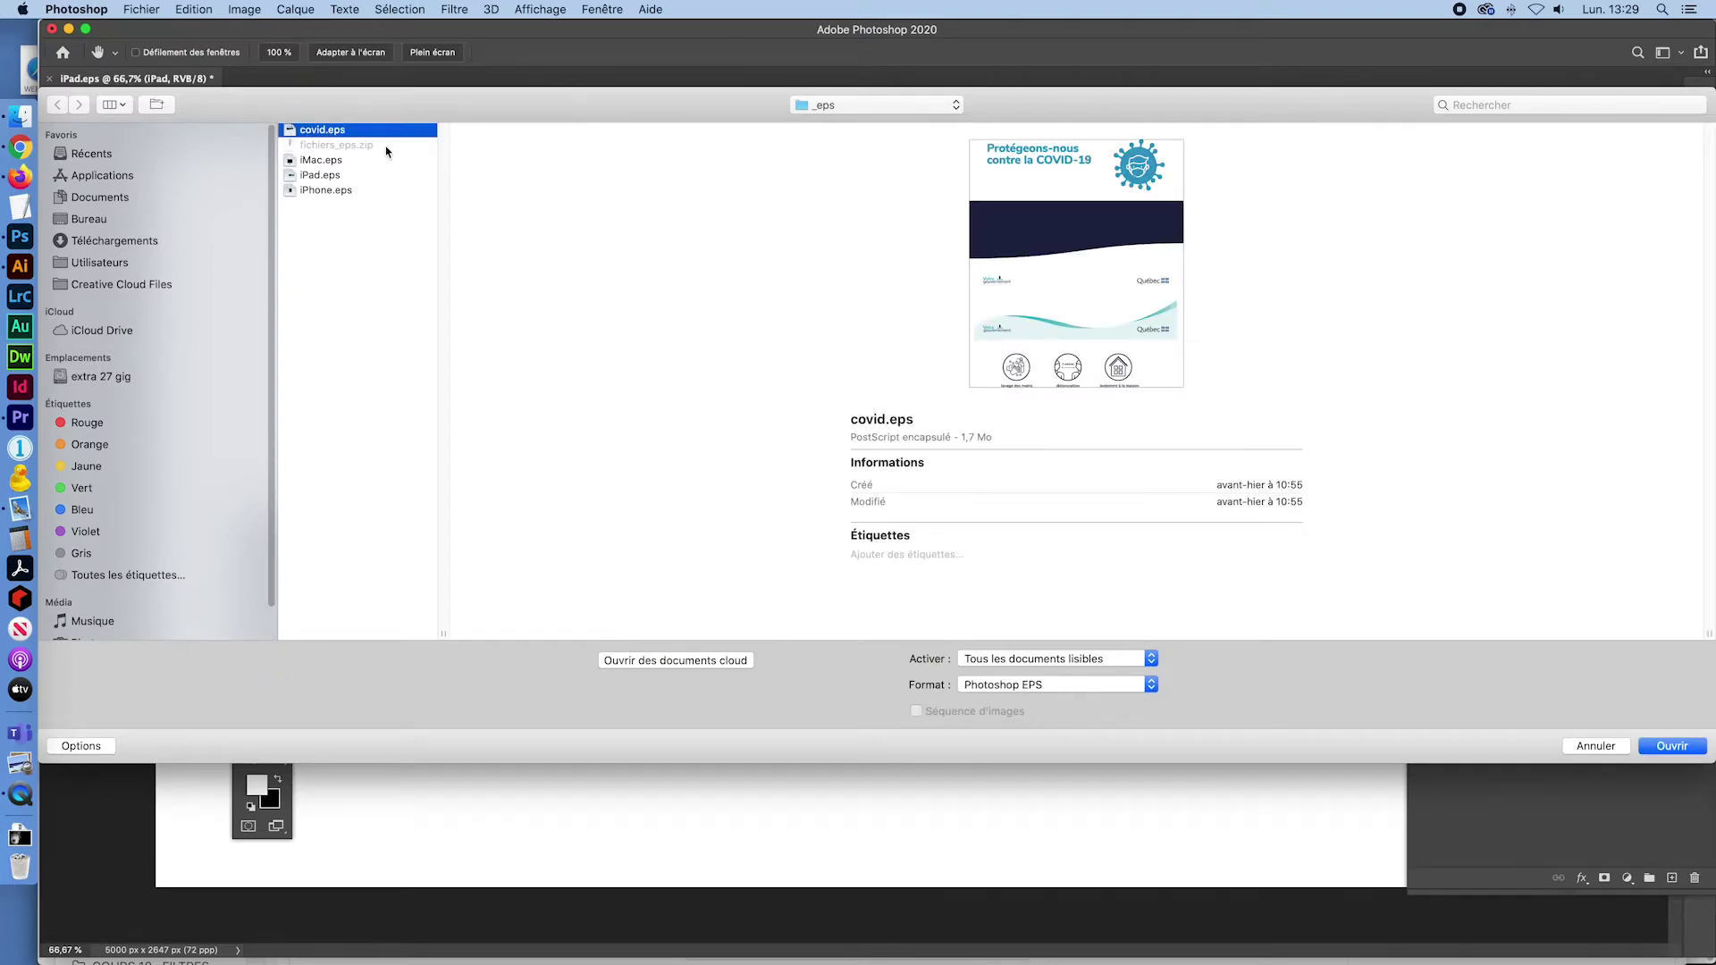
click(1666, 746)
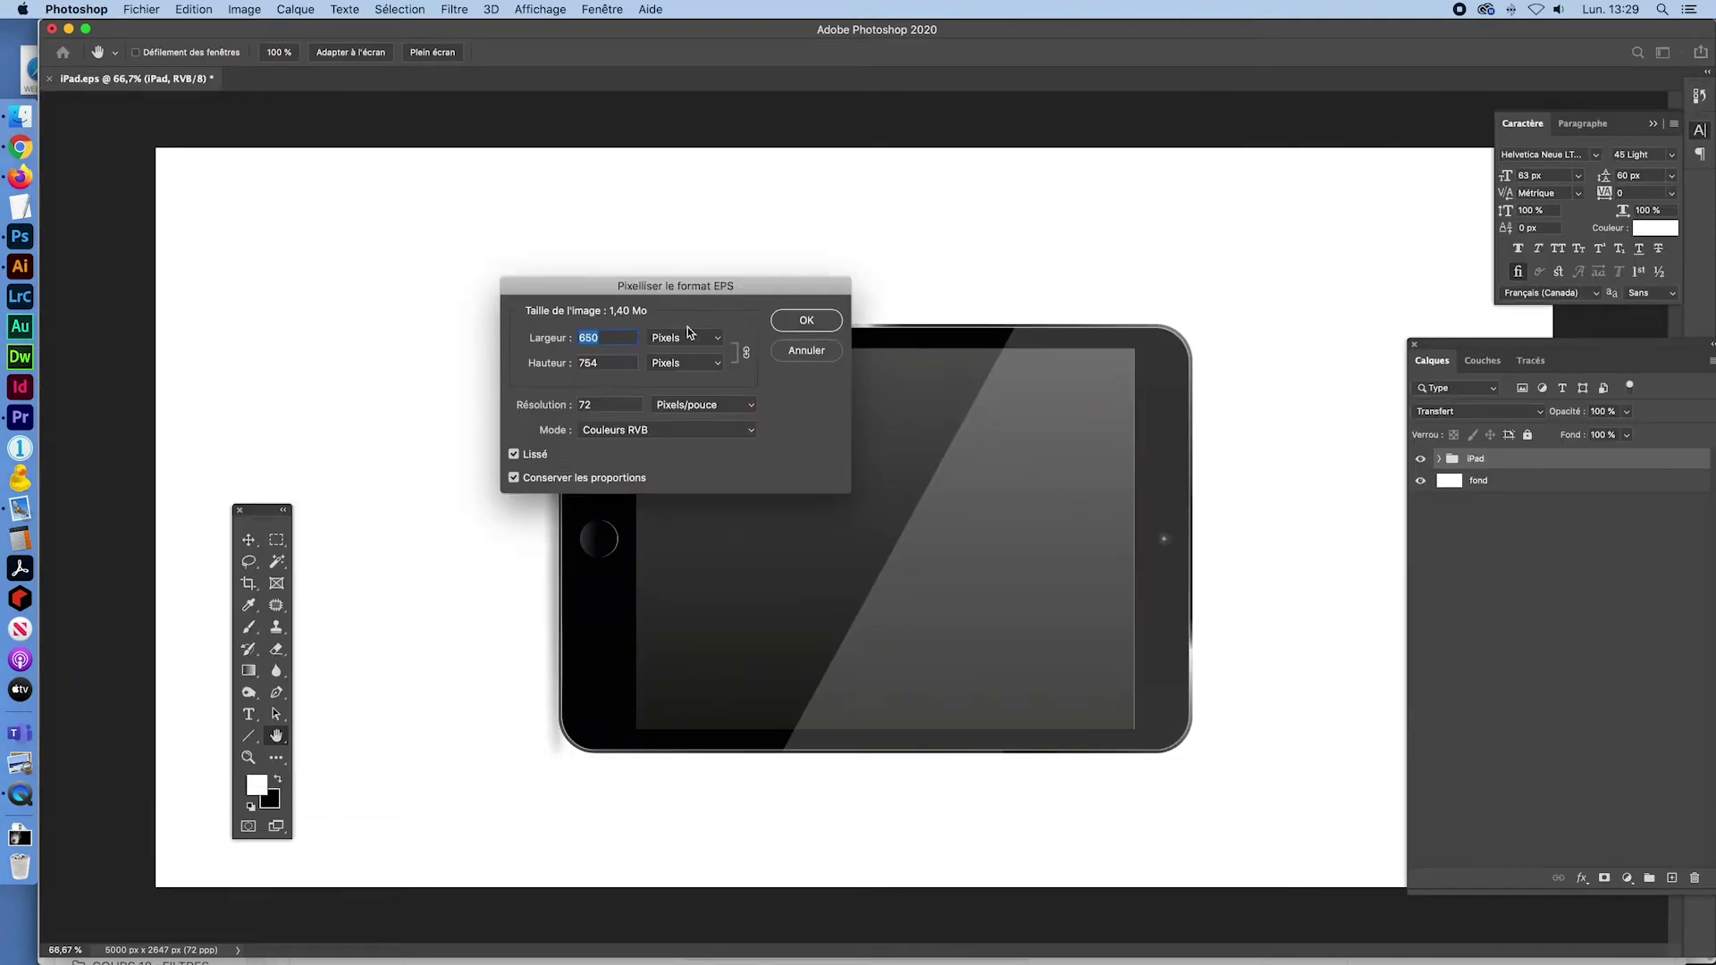
text(4000)
click(805, 322)
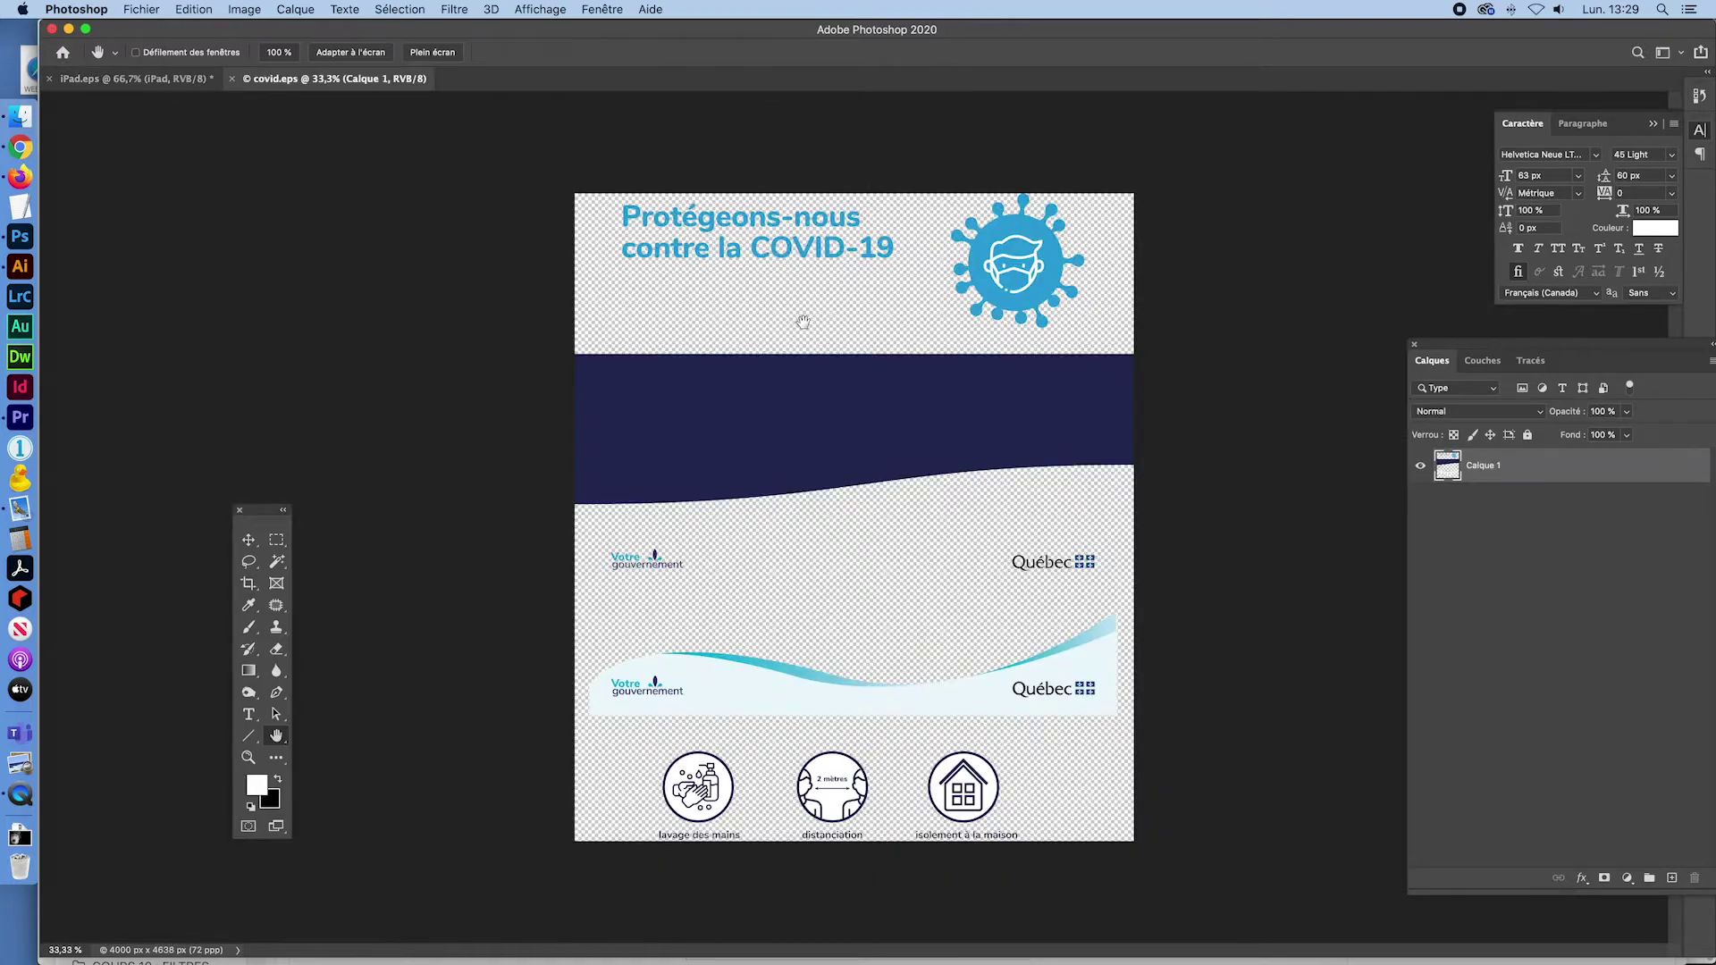
Copy the poster's title and virus icon onto the iPad document as new layers
key(m)
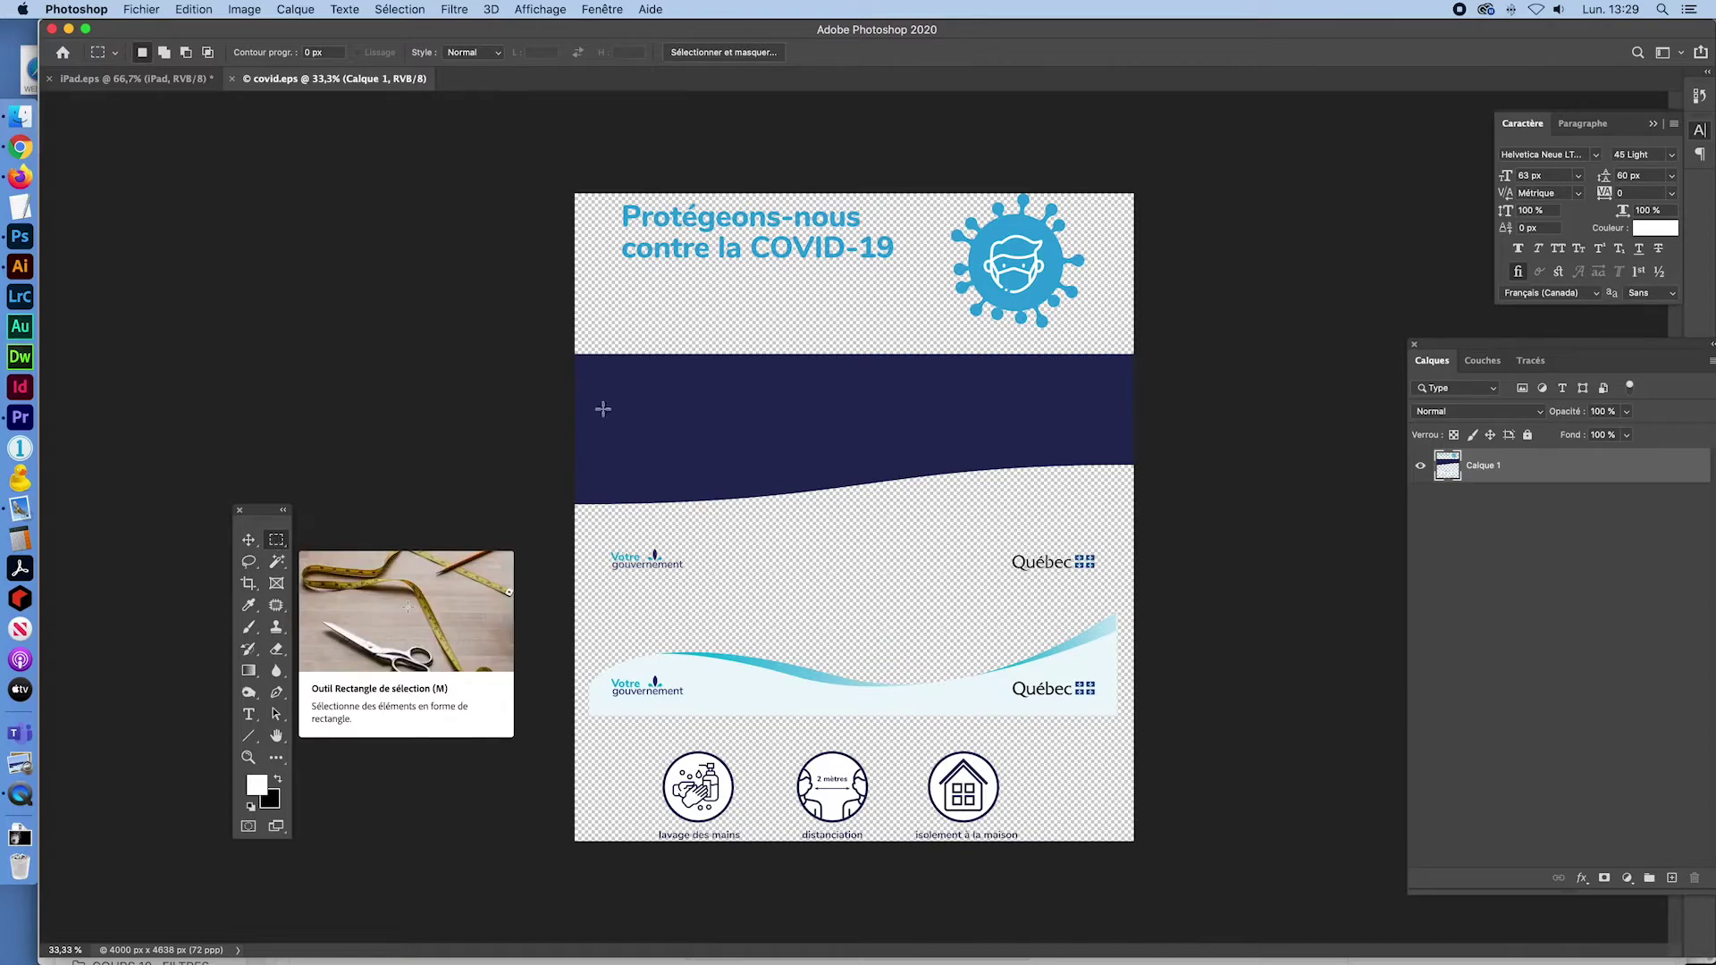
drag(605, 111, 902, 317)
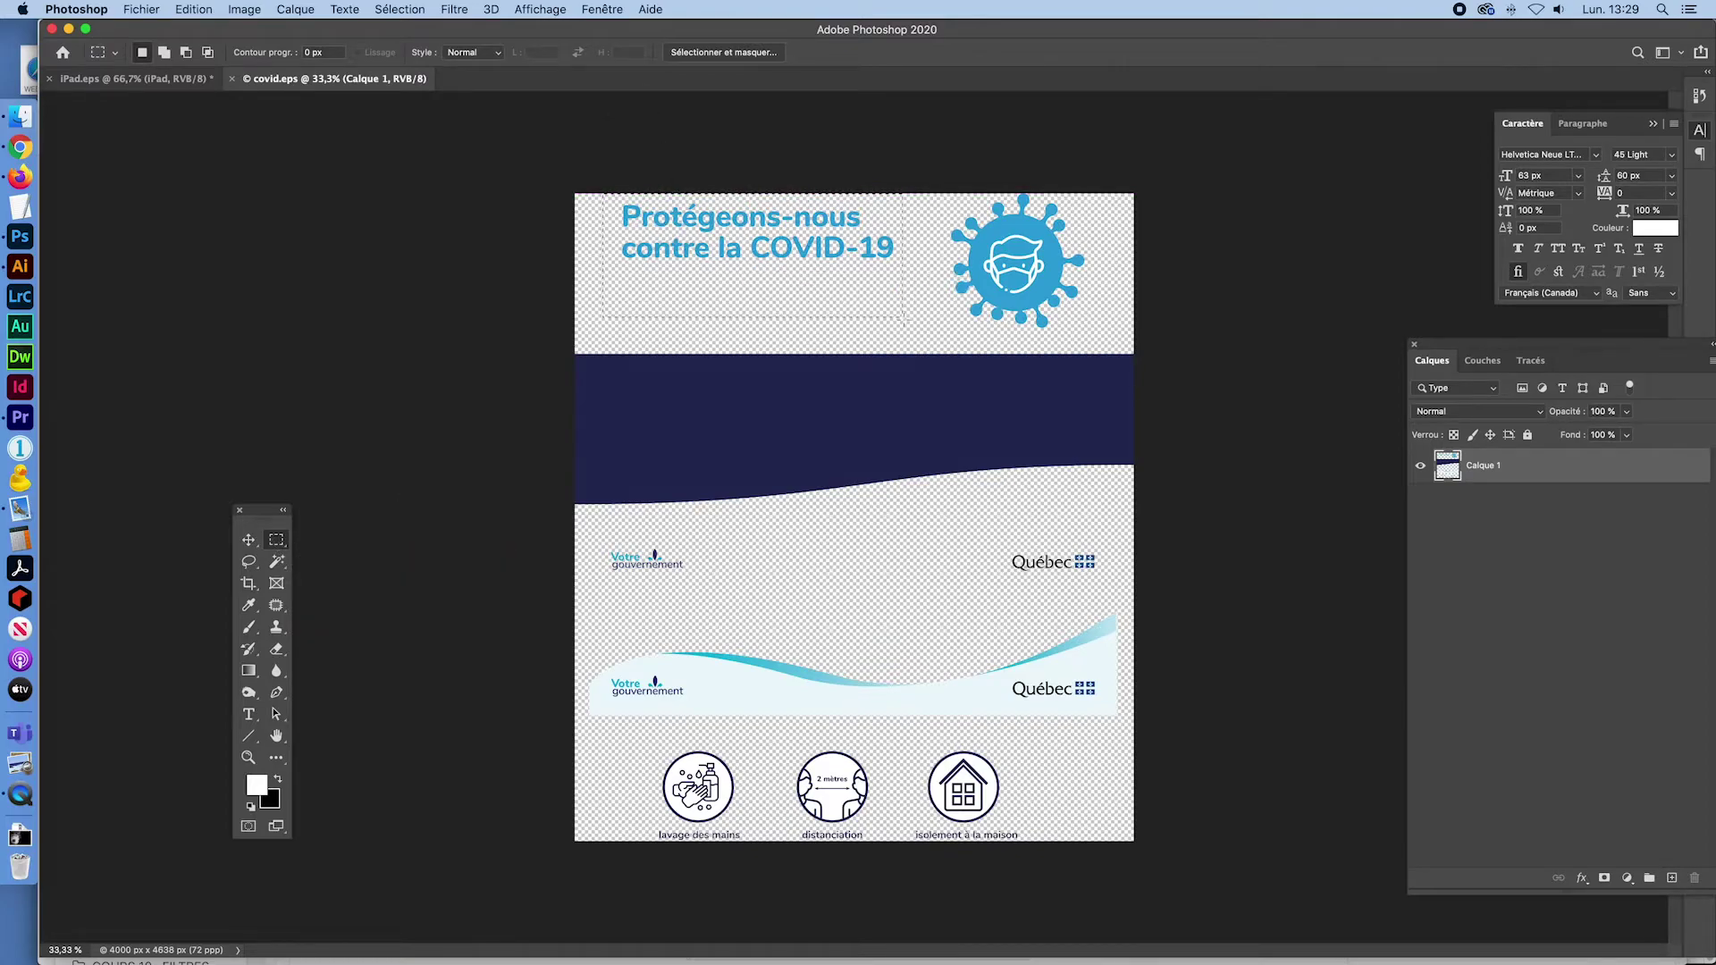
key(super+c)
click(174, 82)
key(super+v)
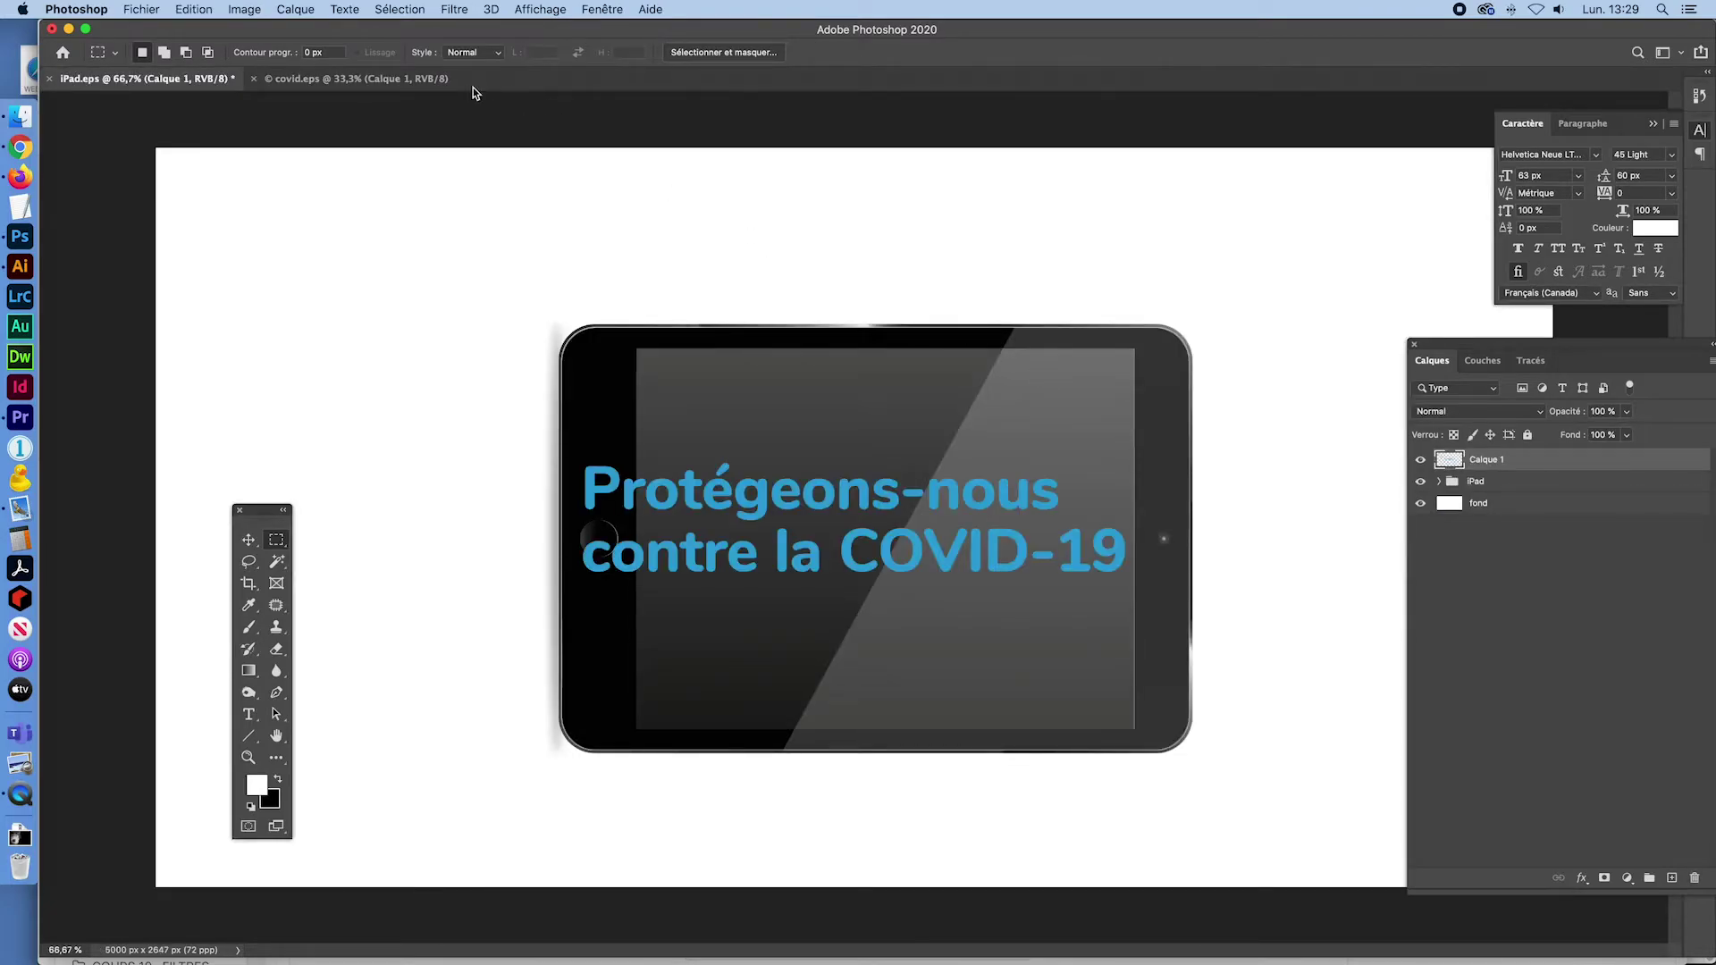
click(366, 78)
drag(922, 184, 1096, 335)
key(super+c)
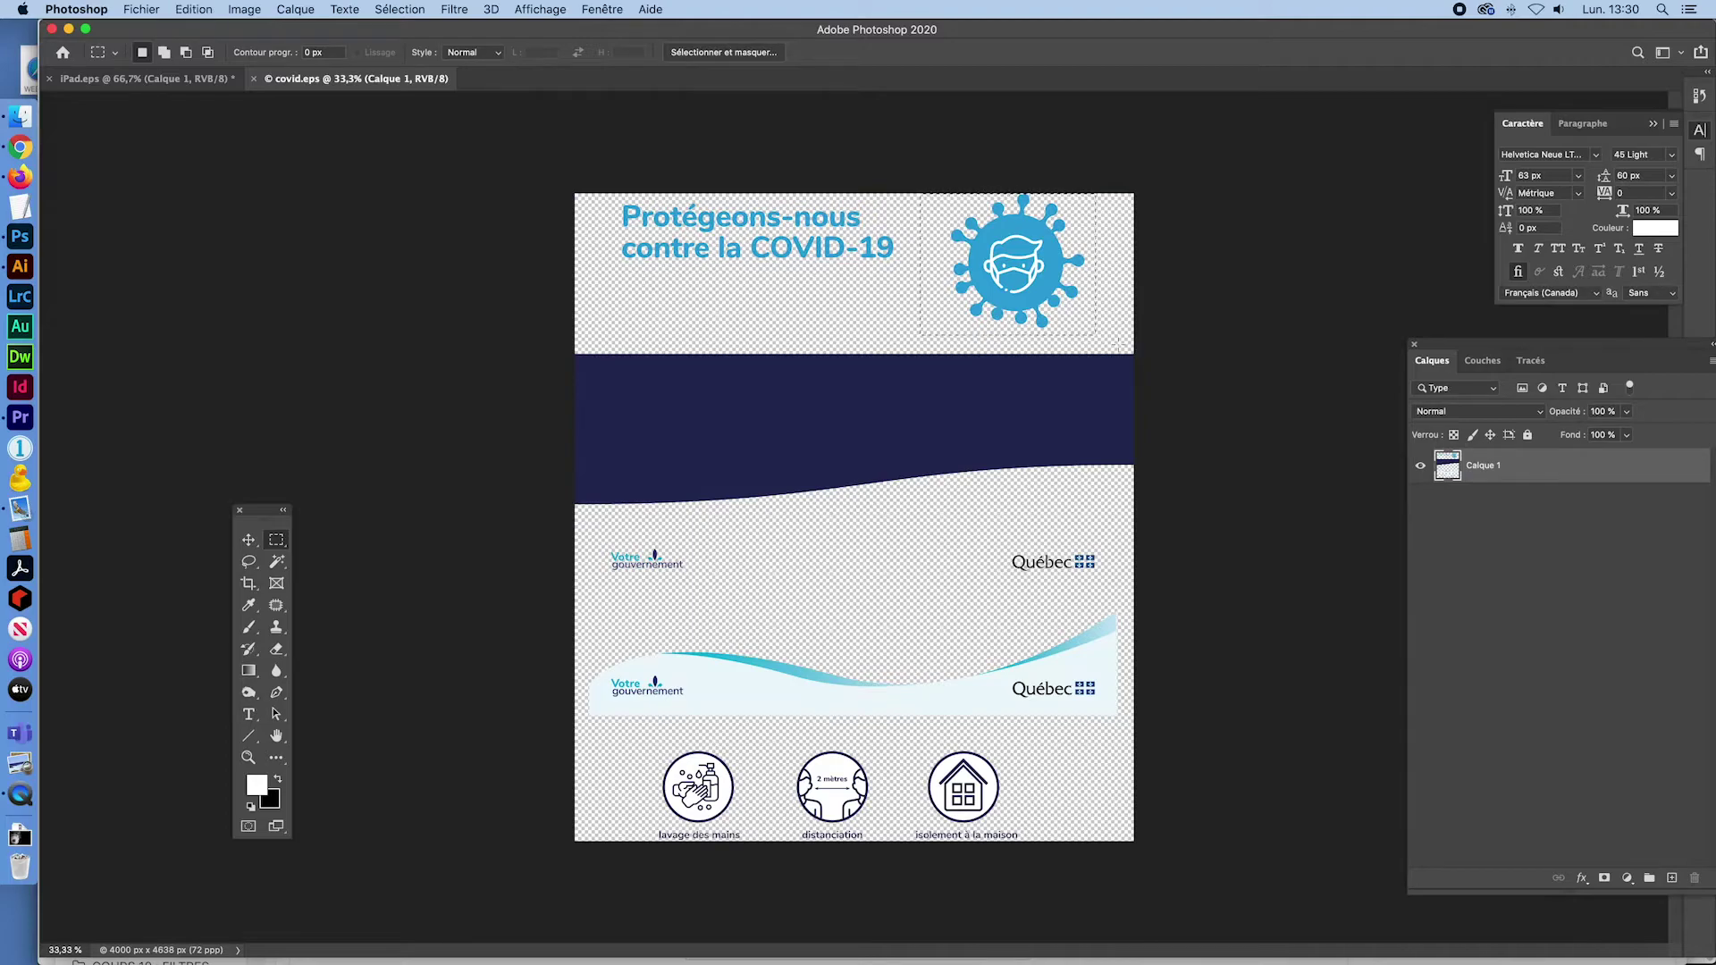
click(185, 79)
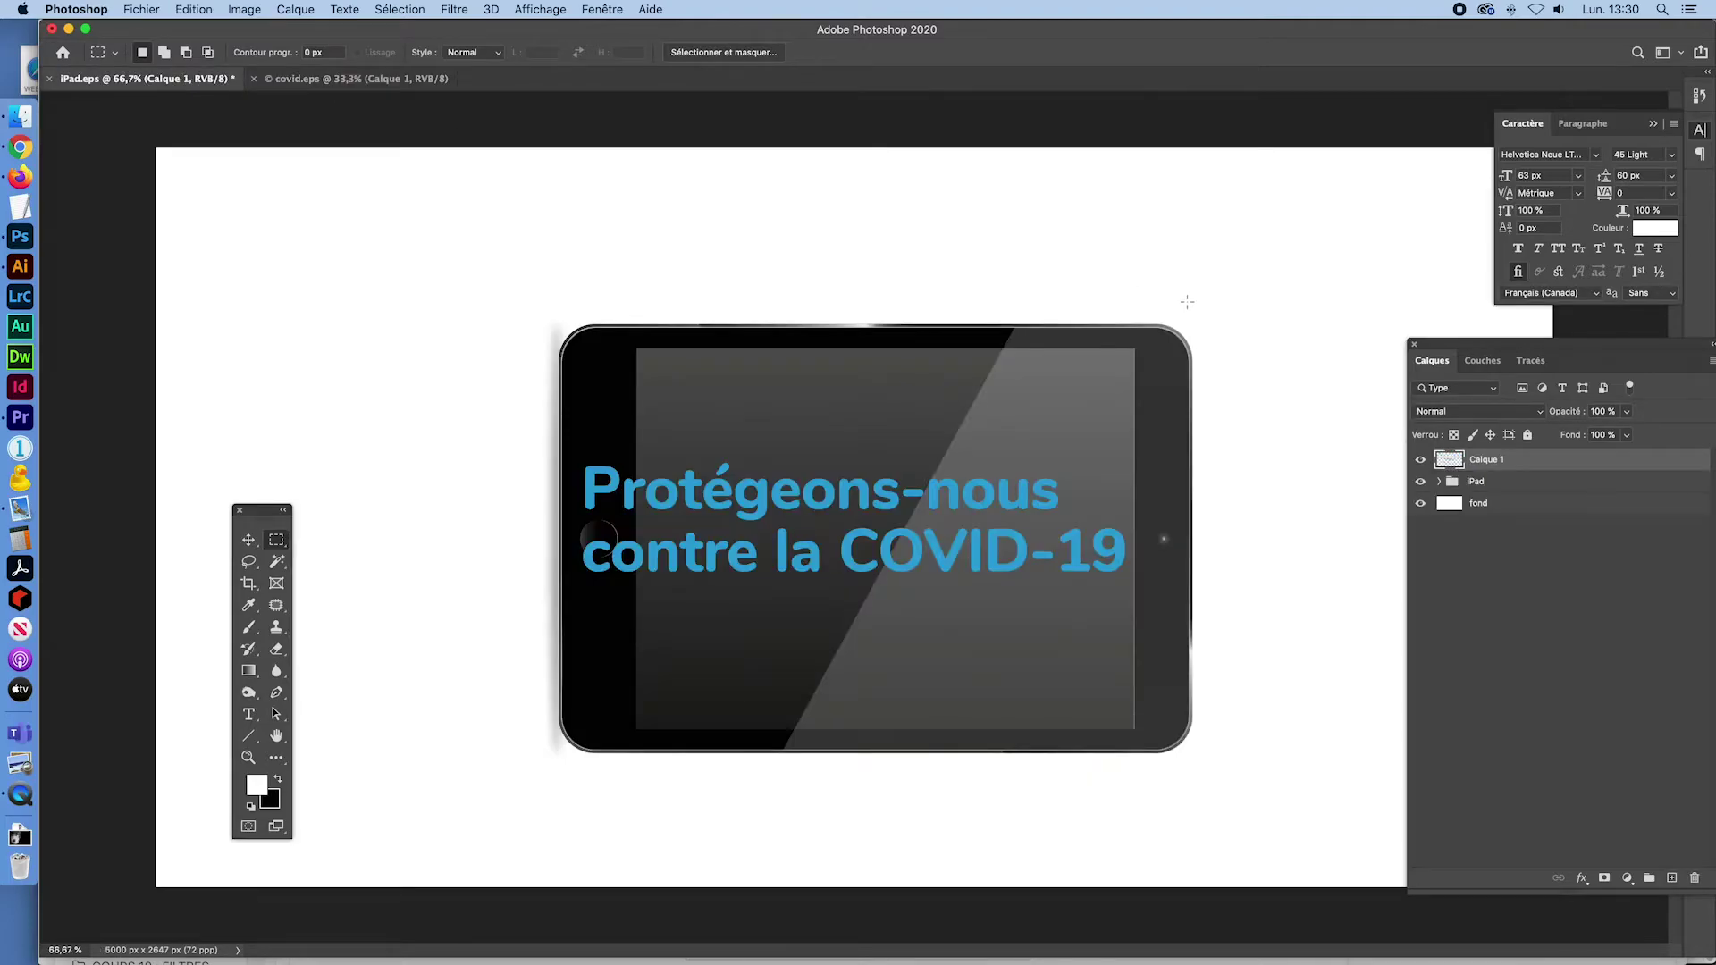
key(super+v)
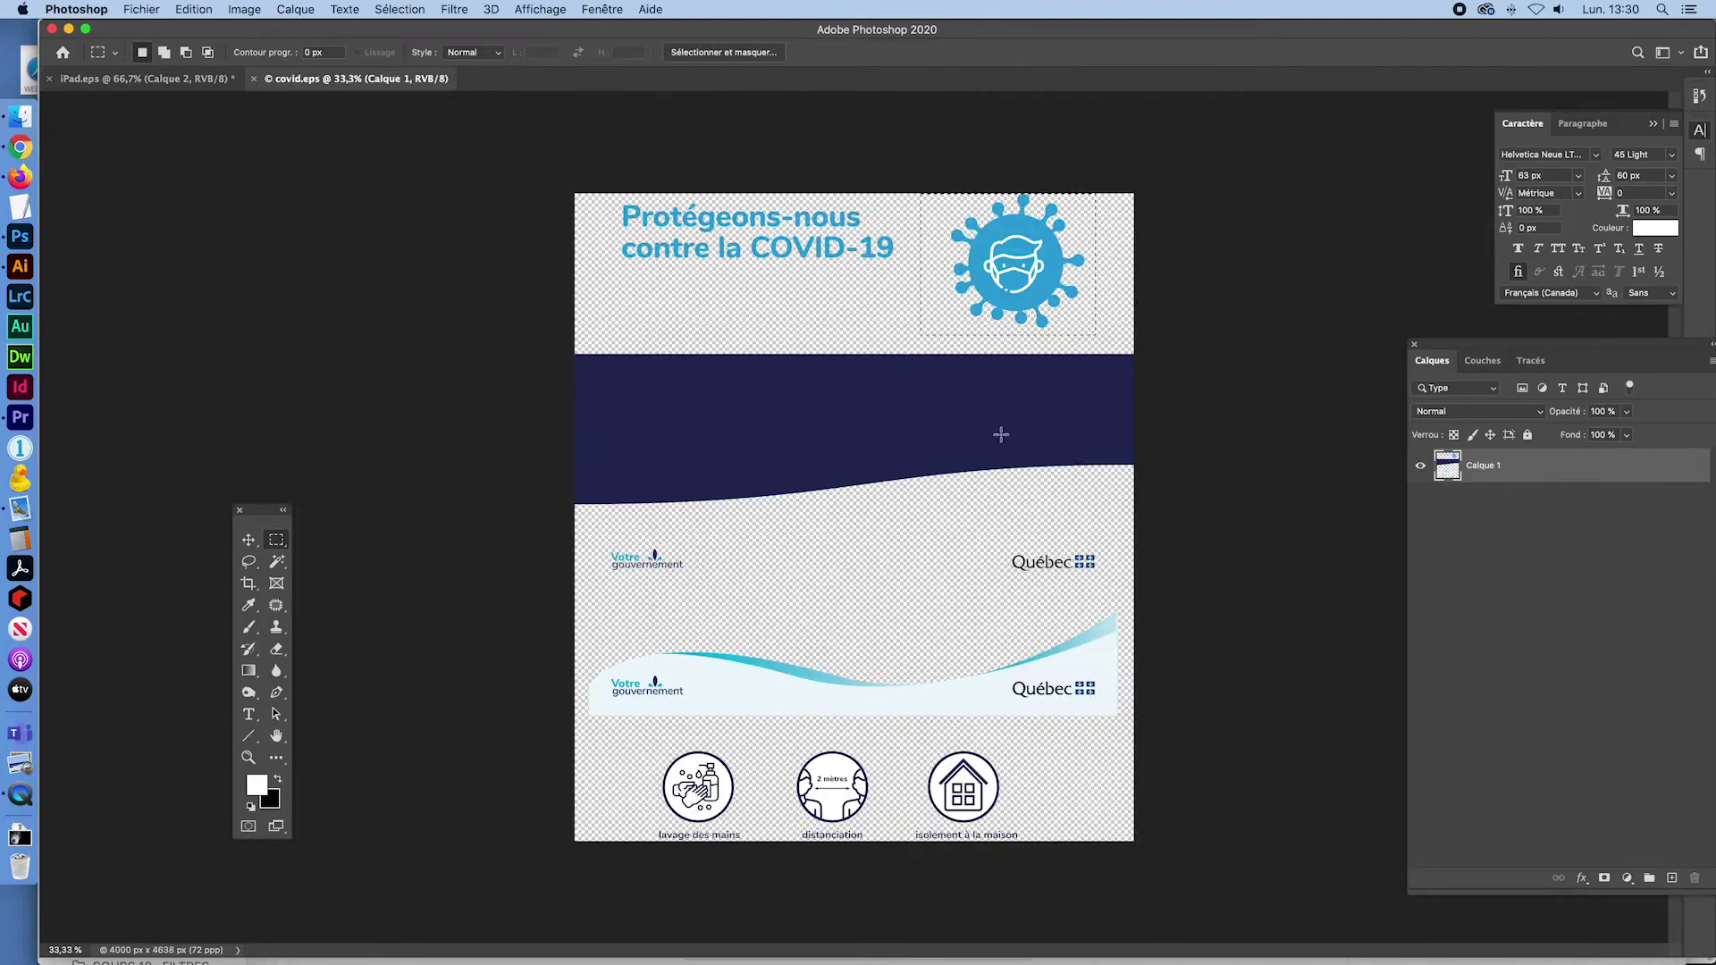
Copy the dark navy band onto the iPad and select the poster's Québec banner
click(375, 79)
drag(572, 350, 1251, 520)
key(super+c)
click(201, 80)
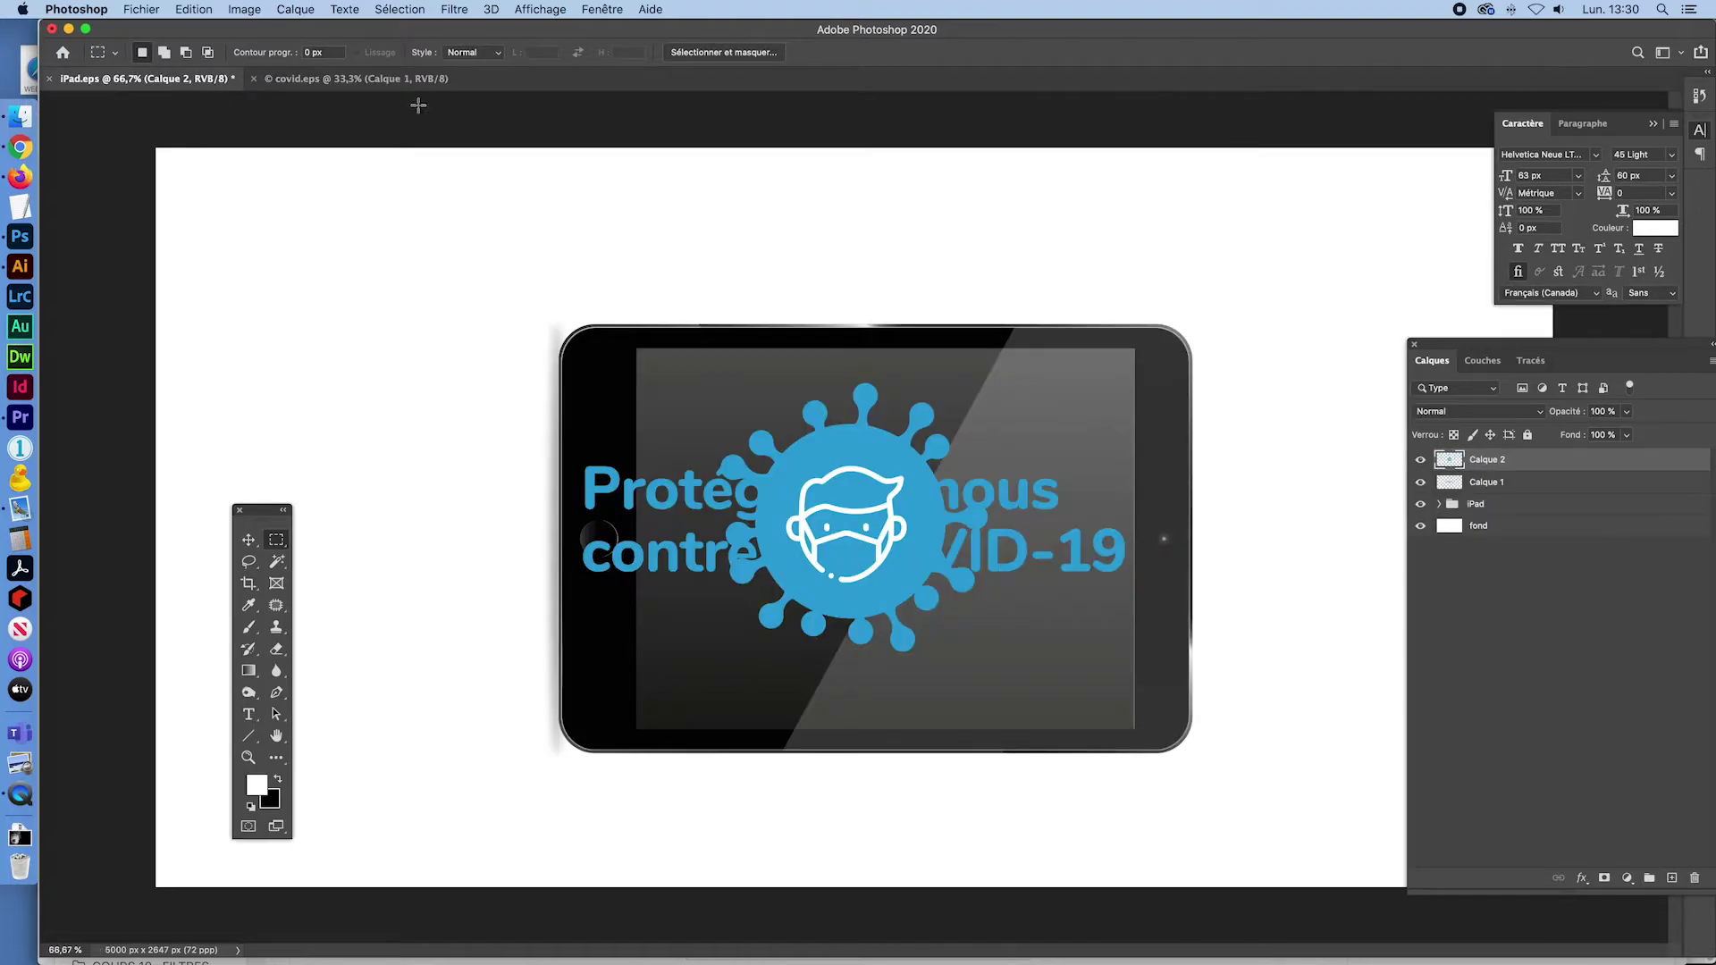
key(super+v)
click(335, 81)
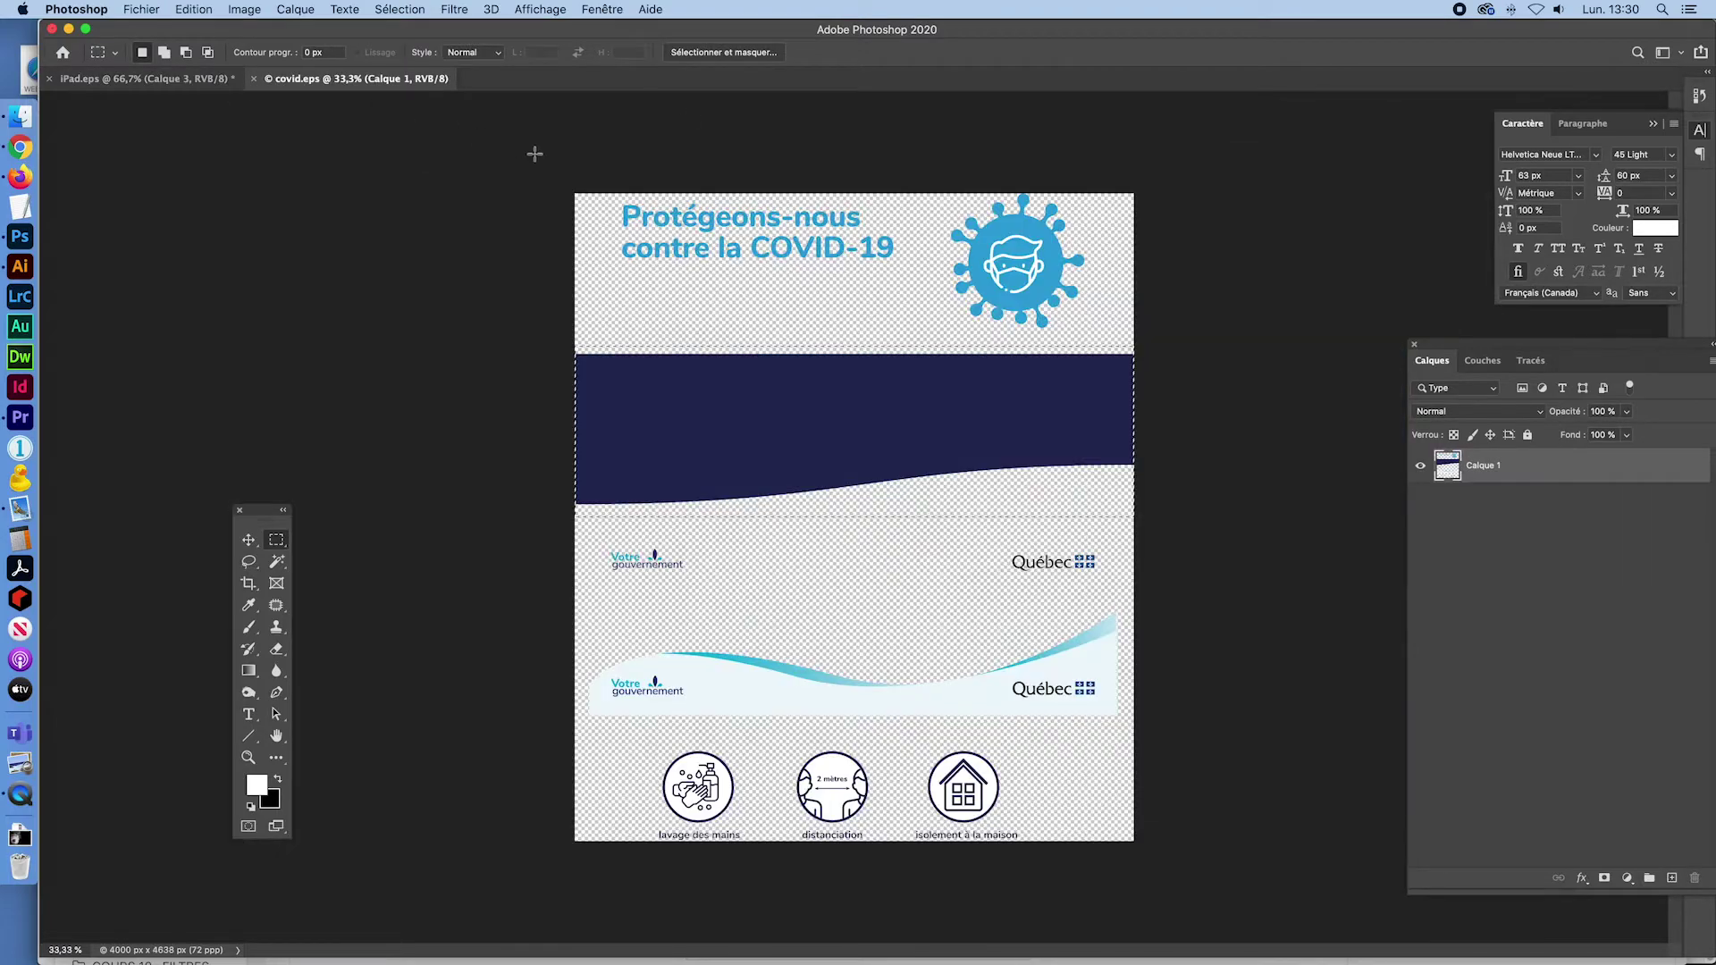
mouse_move(657, 609)
mouse_down()
mouse_move(1108, 764)
mouse_move(1237, 746)
mouse_up()
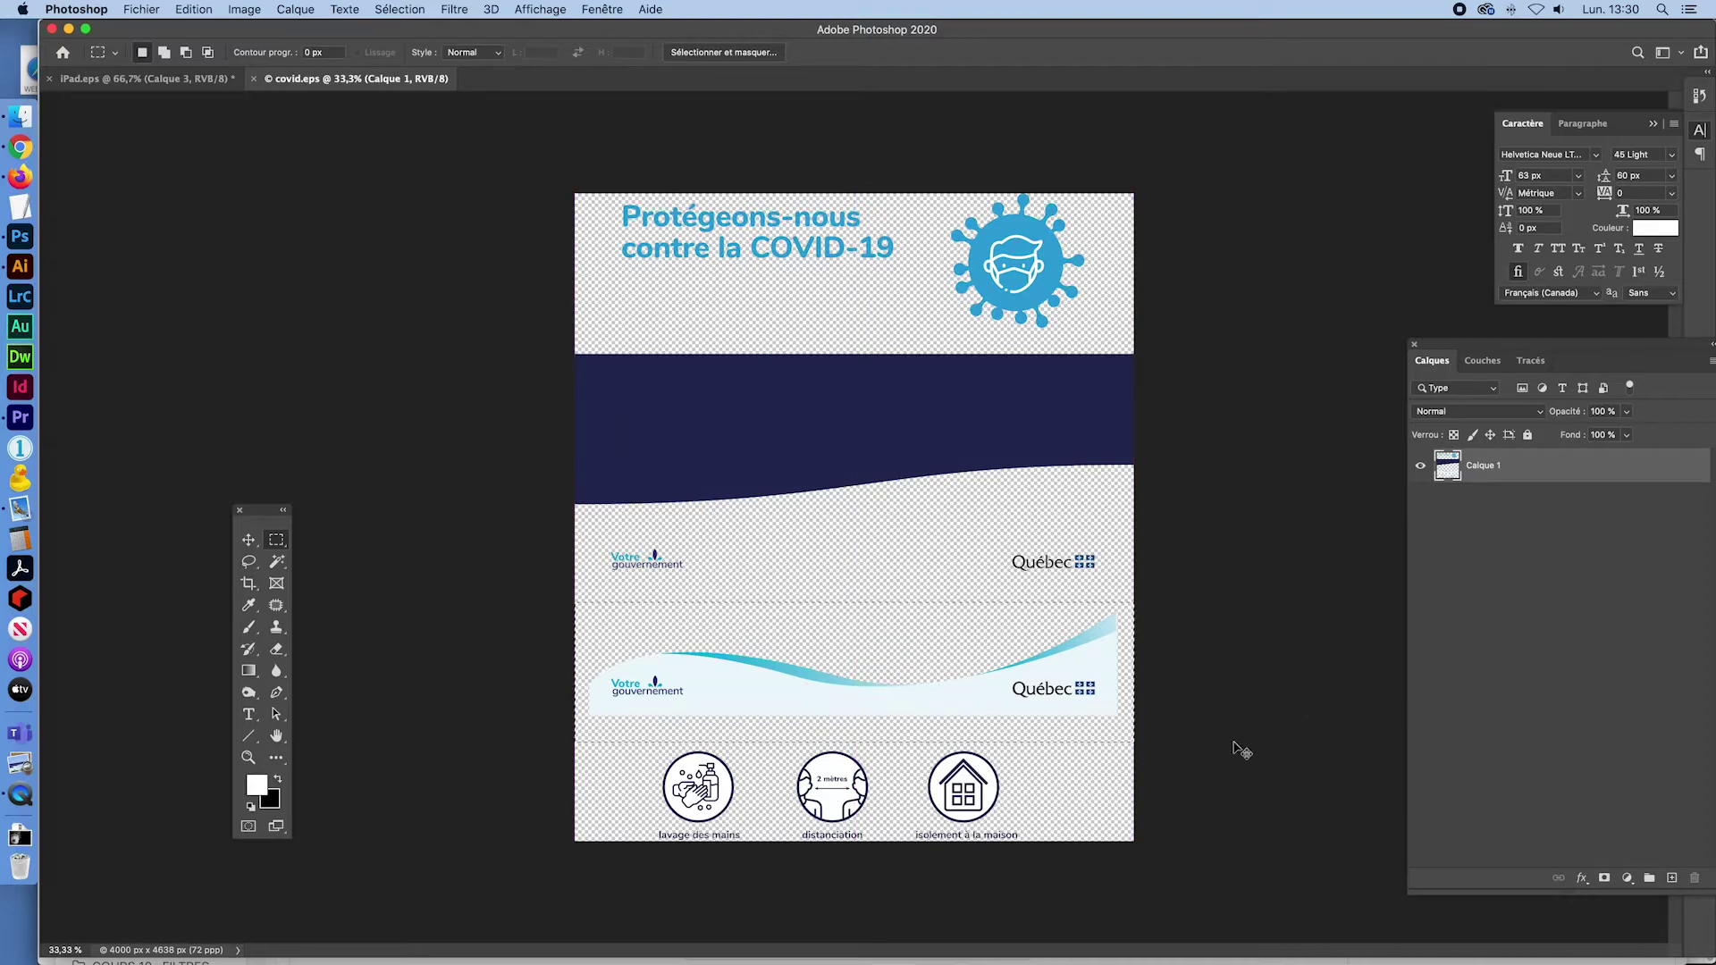
click(193, 79)
Paste the Québec banner, hide the other poster layers, and rename it 'bannière du bas'
key(super+v)
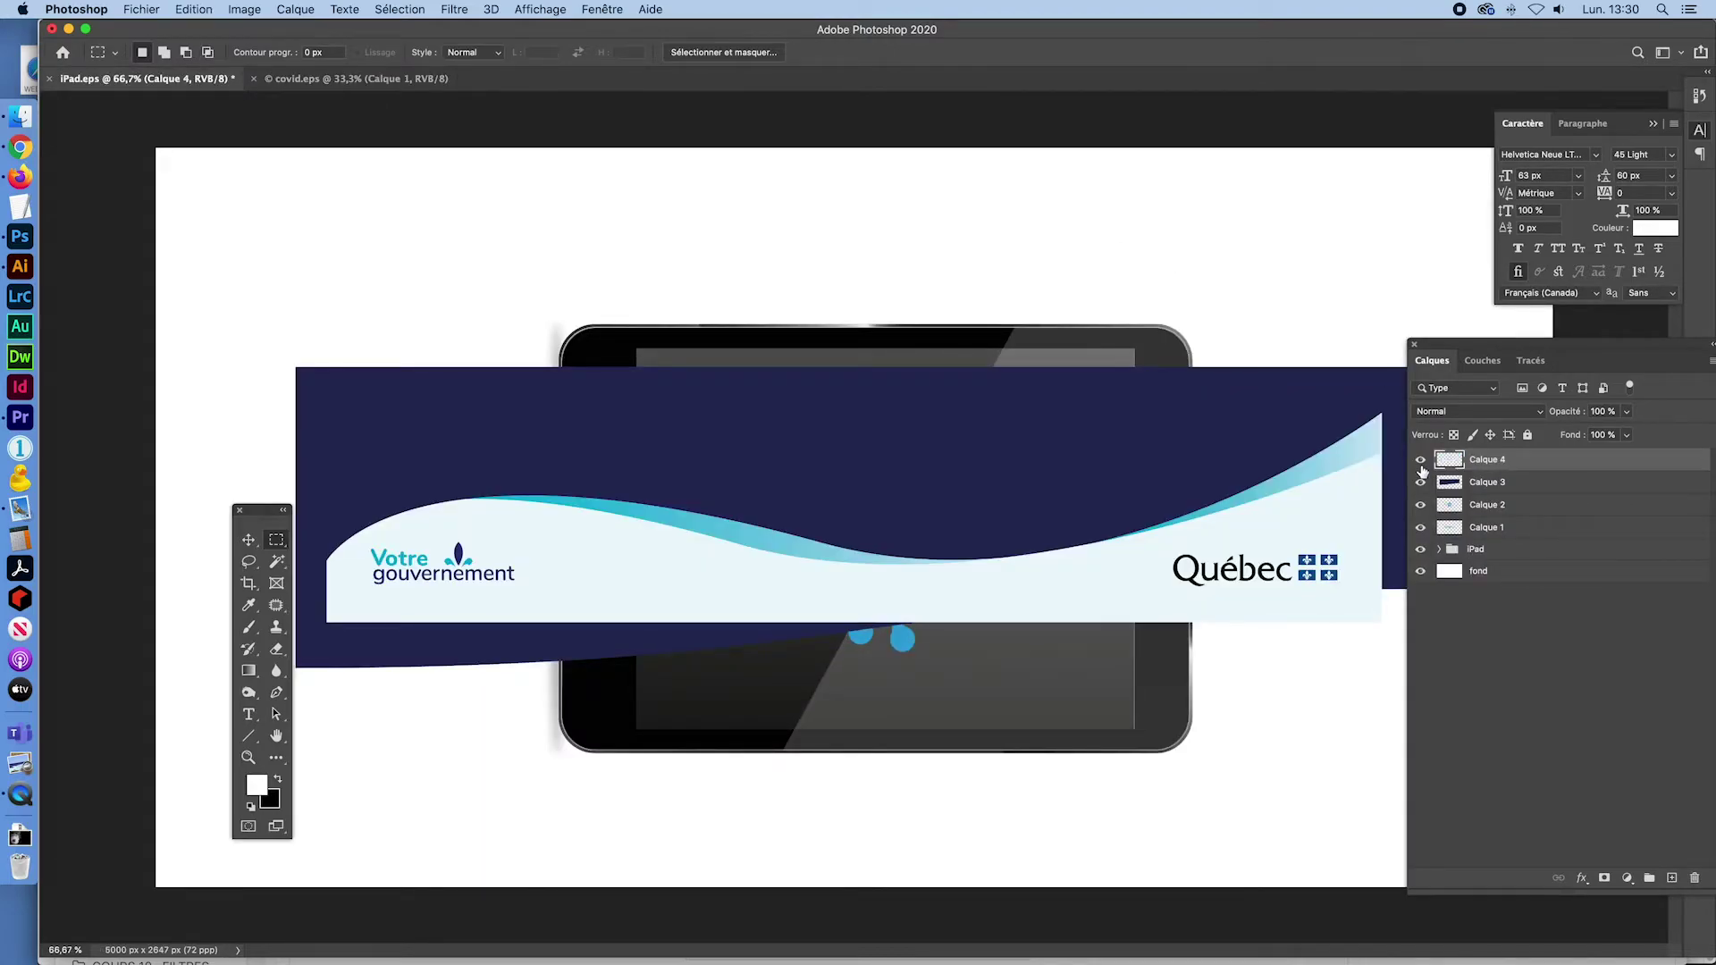
click(1422, 482)
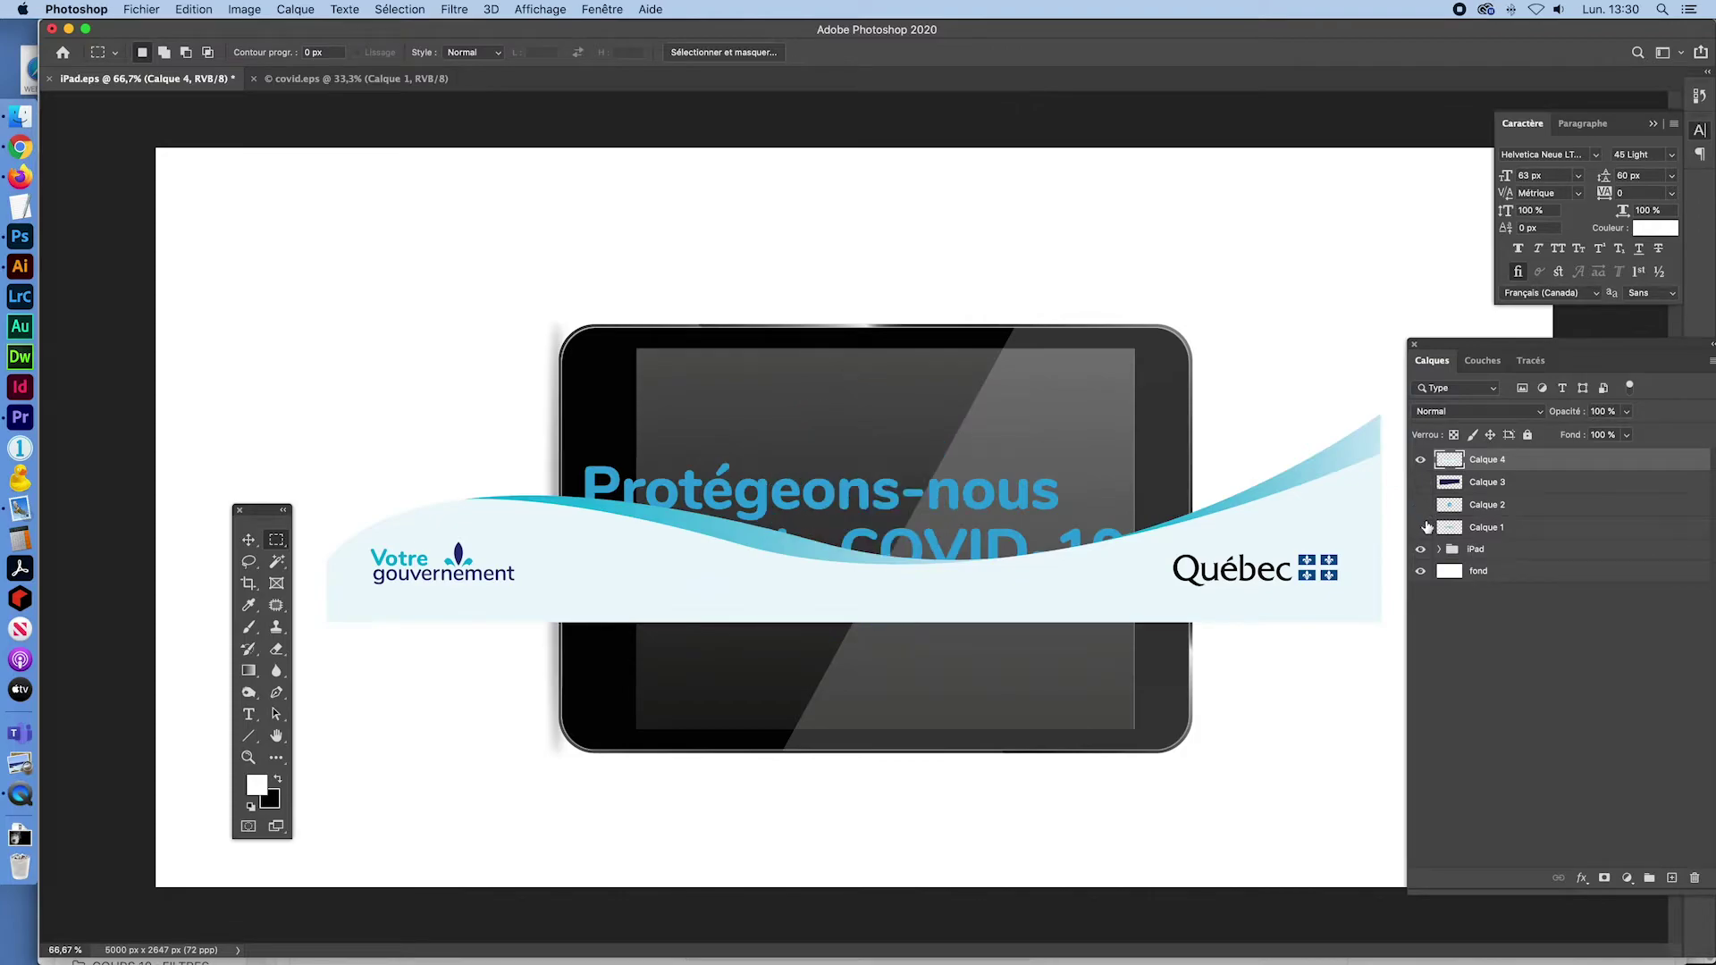
click(1424, 527)
double_click(1491, 460)
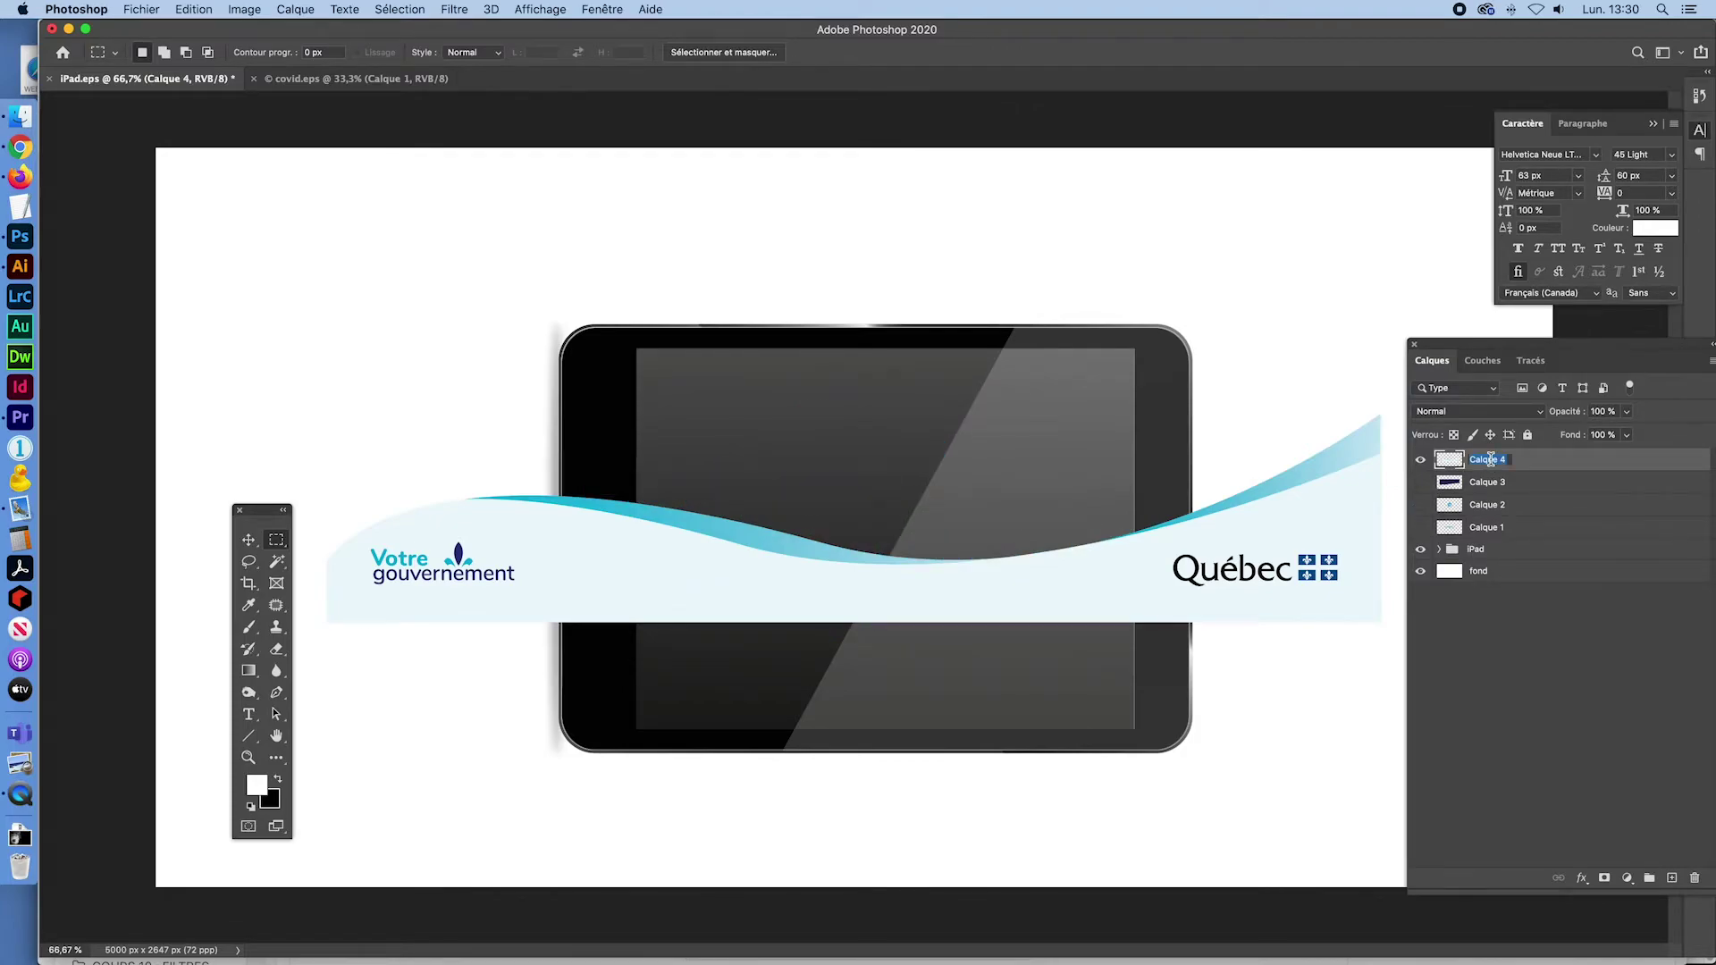
text(bannière du ba)
text(s)
key(Return)
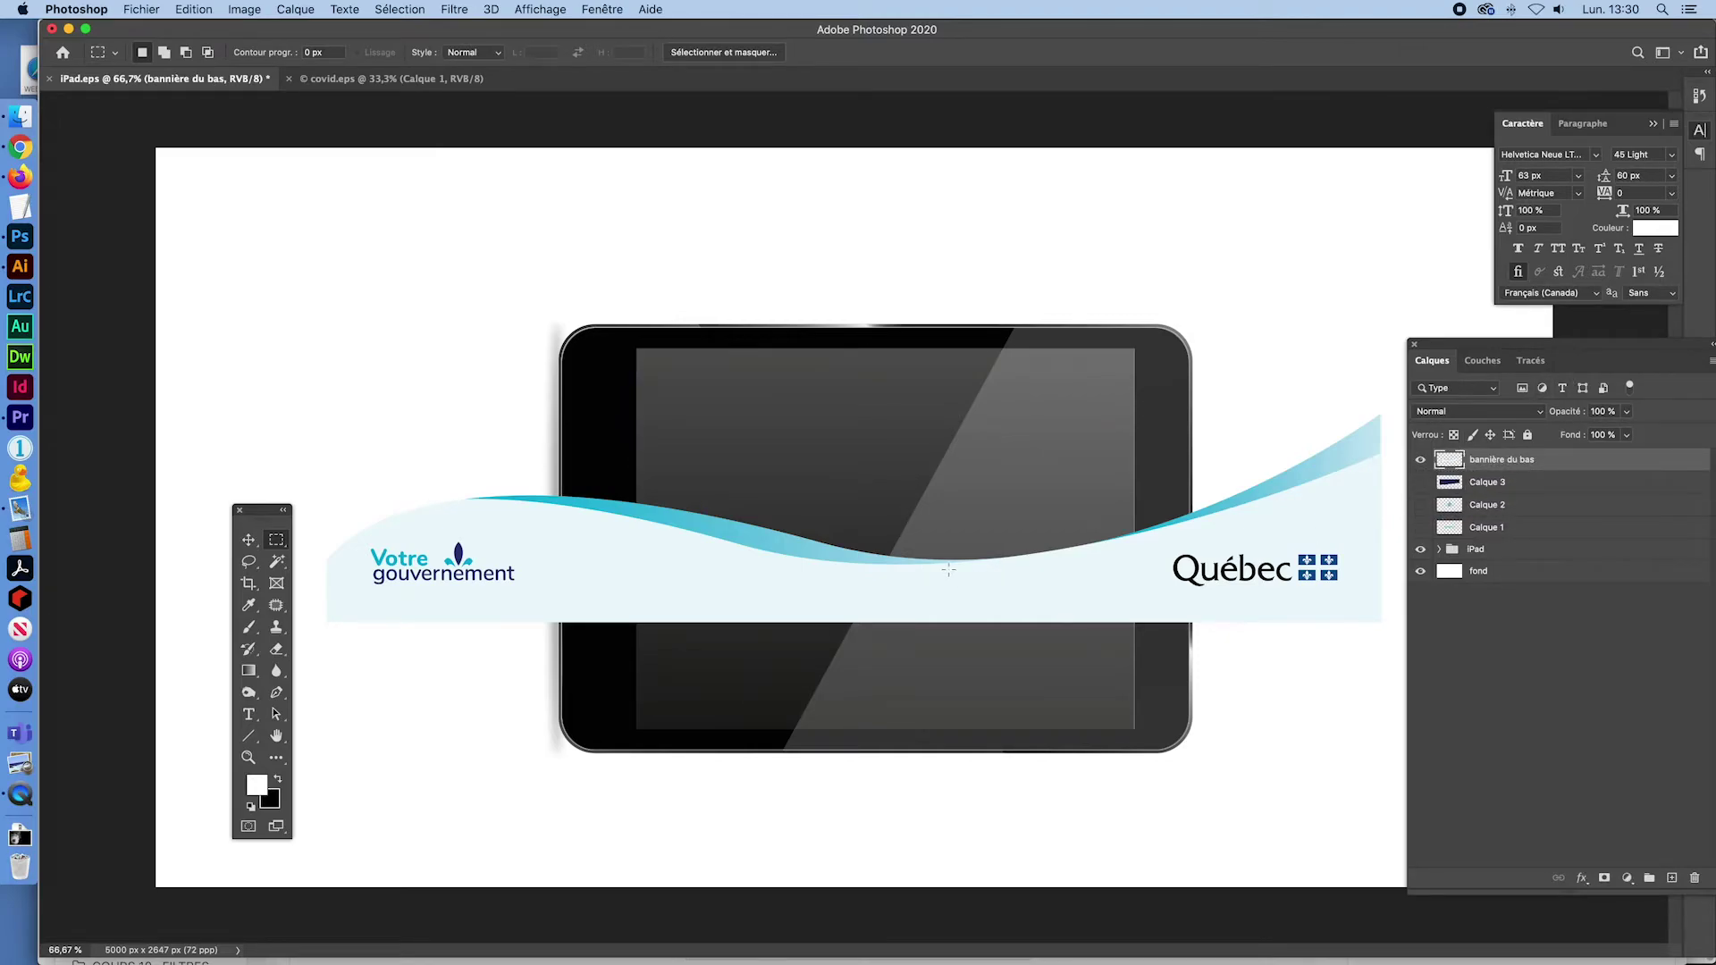
key(super+t)
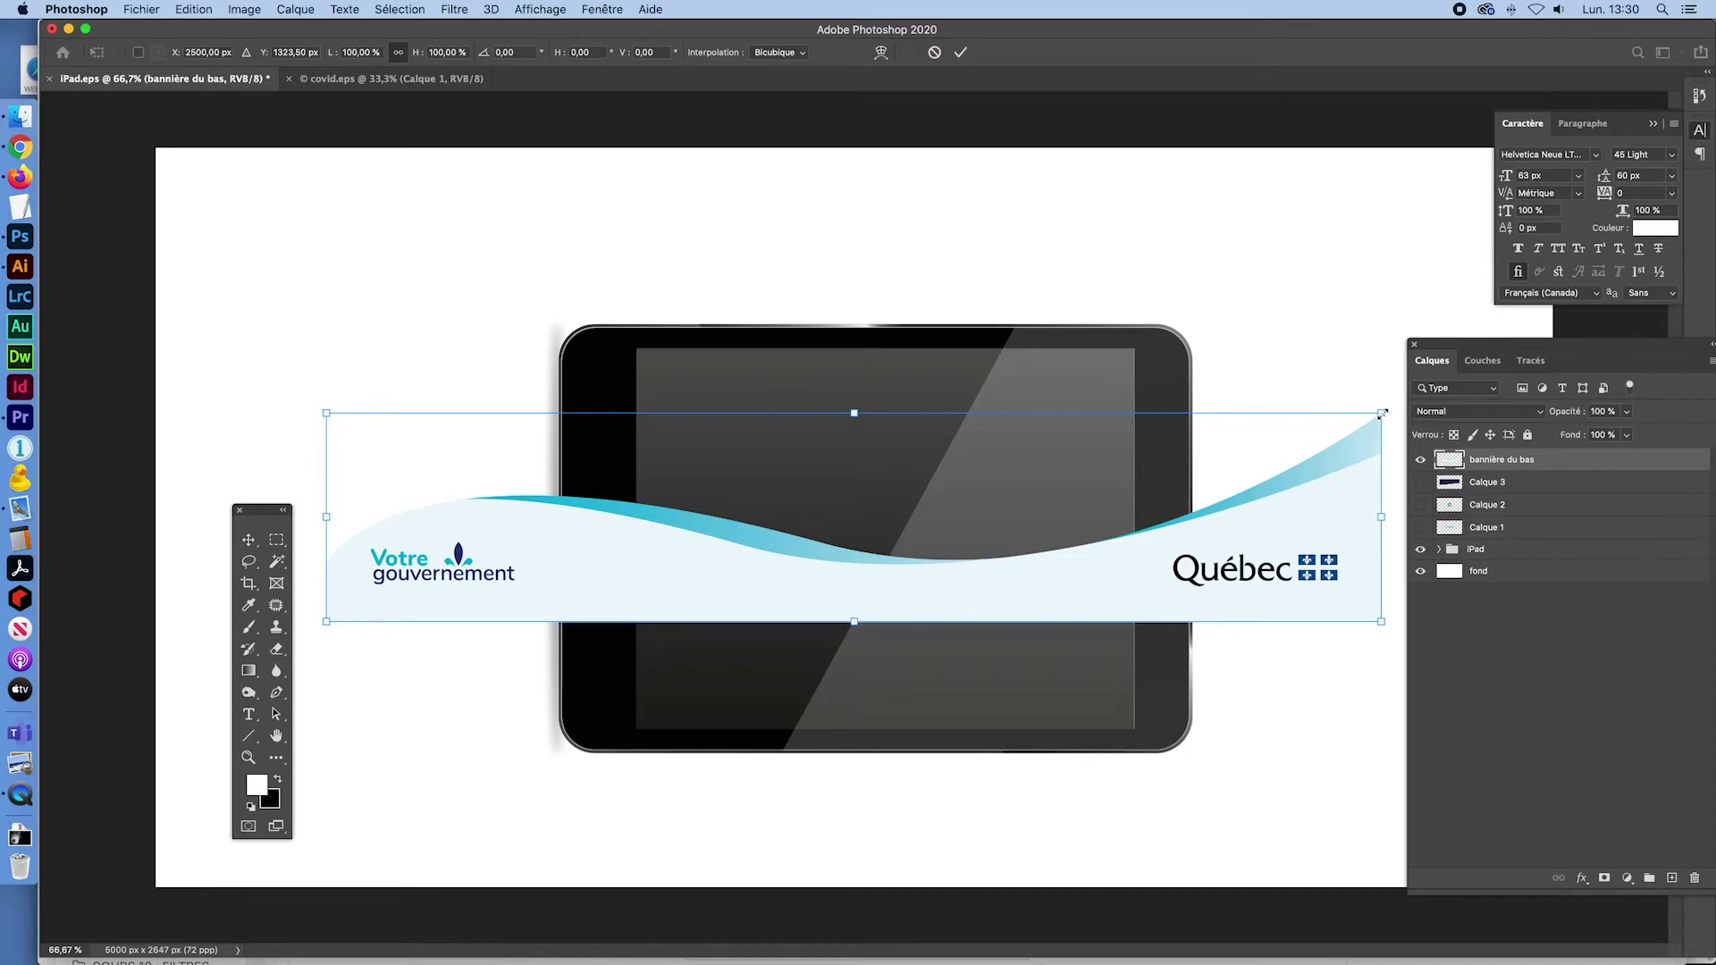
Scale down bannière du bas and place it across the bottom of the iPad screen
drag(1382, 413, 1119, 465)
drag(884, 563, 931, 735)
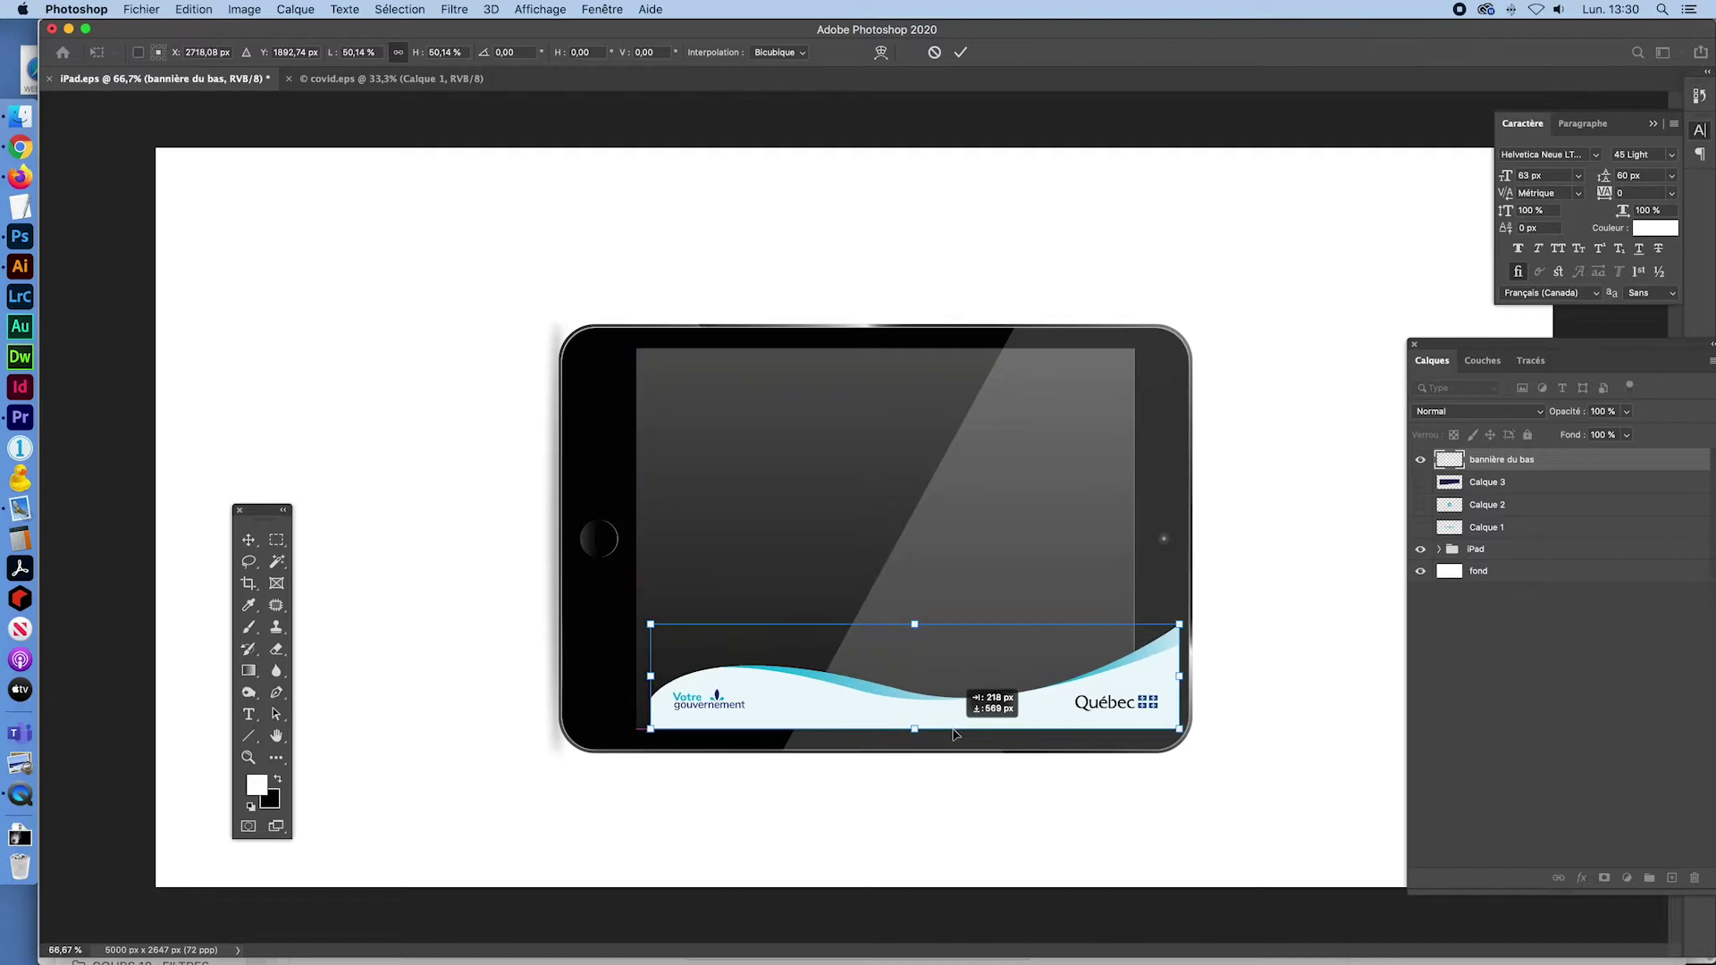
drag(947, 735, 945, 732)
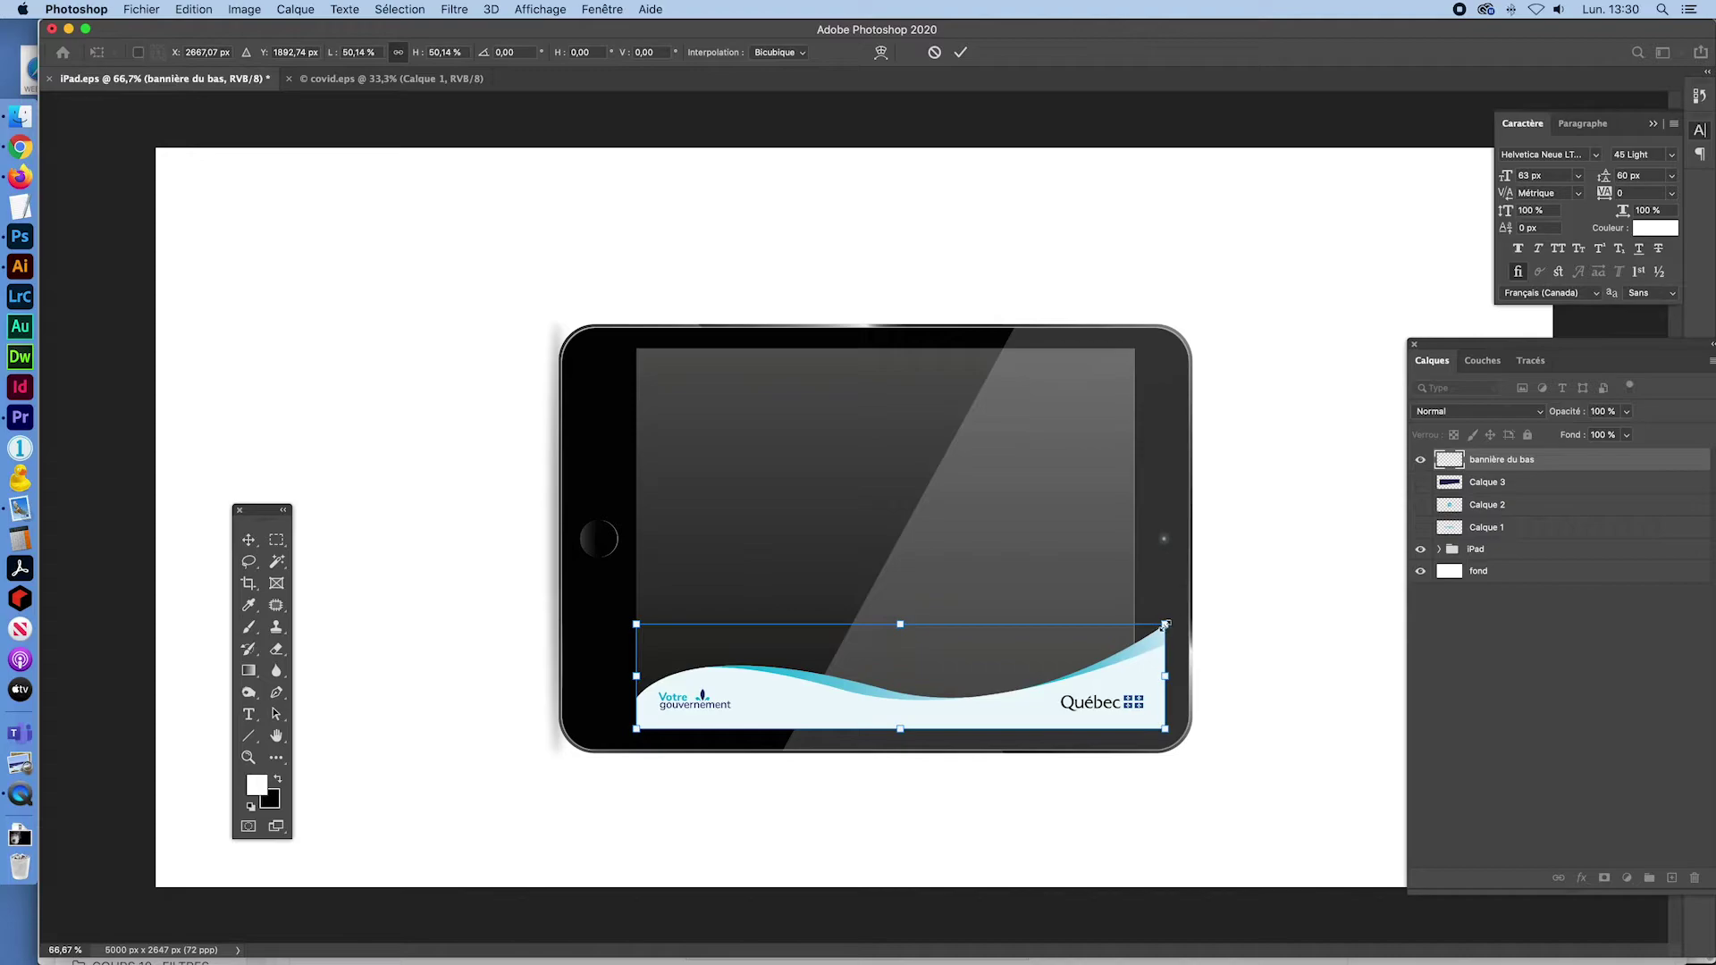
drag(1164, 623, 1161, 625)
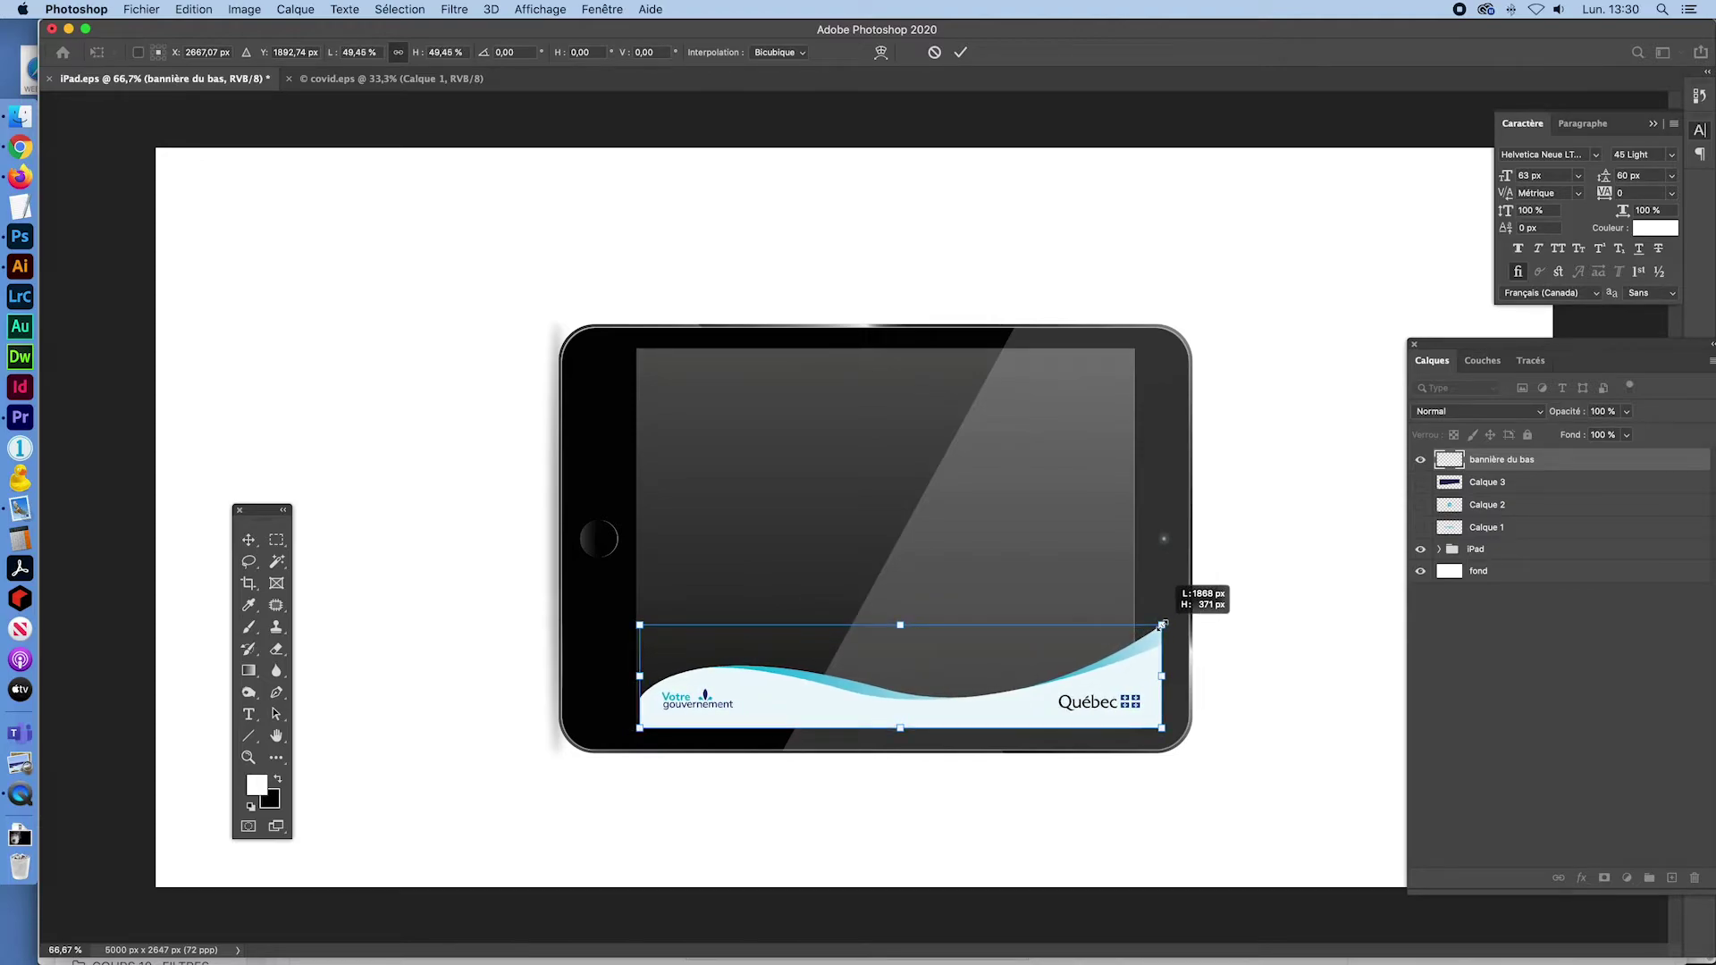
key(ctrl+z)
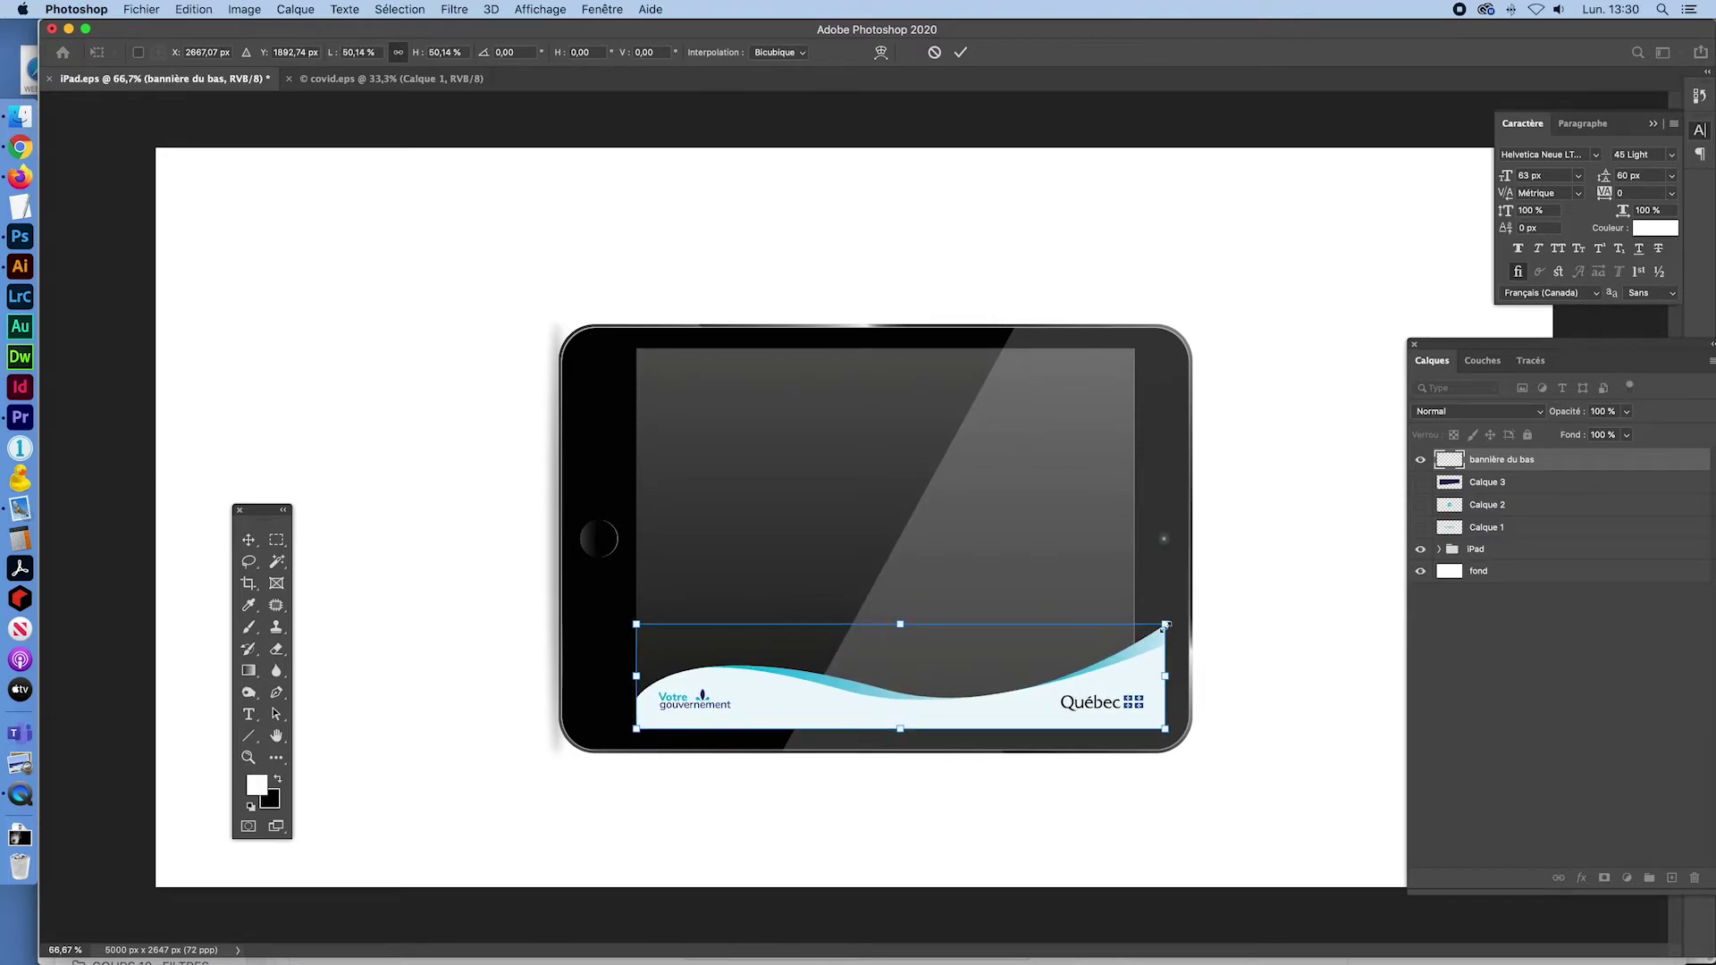
drag(1164, 624, 1139, 633)
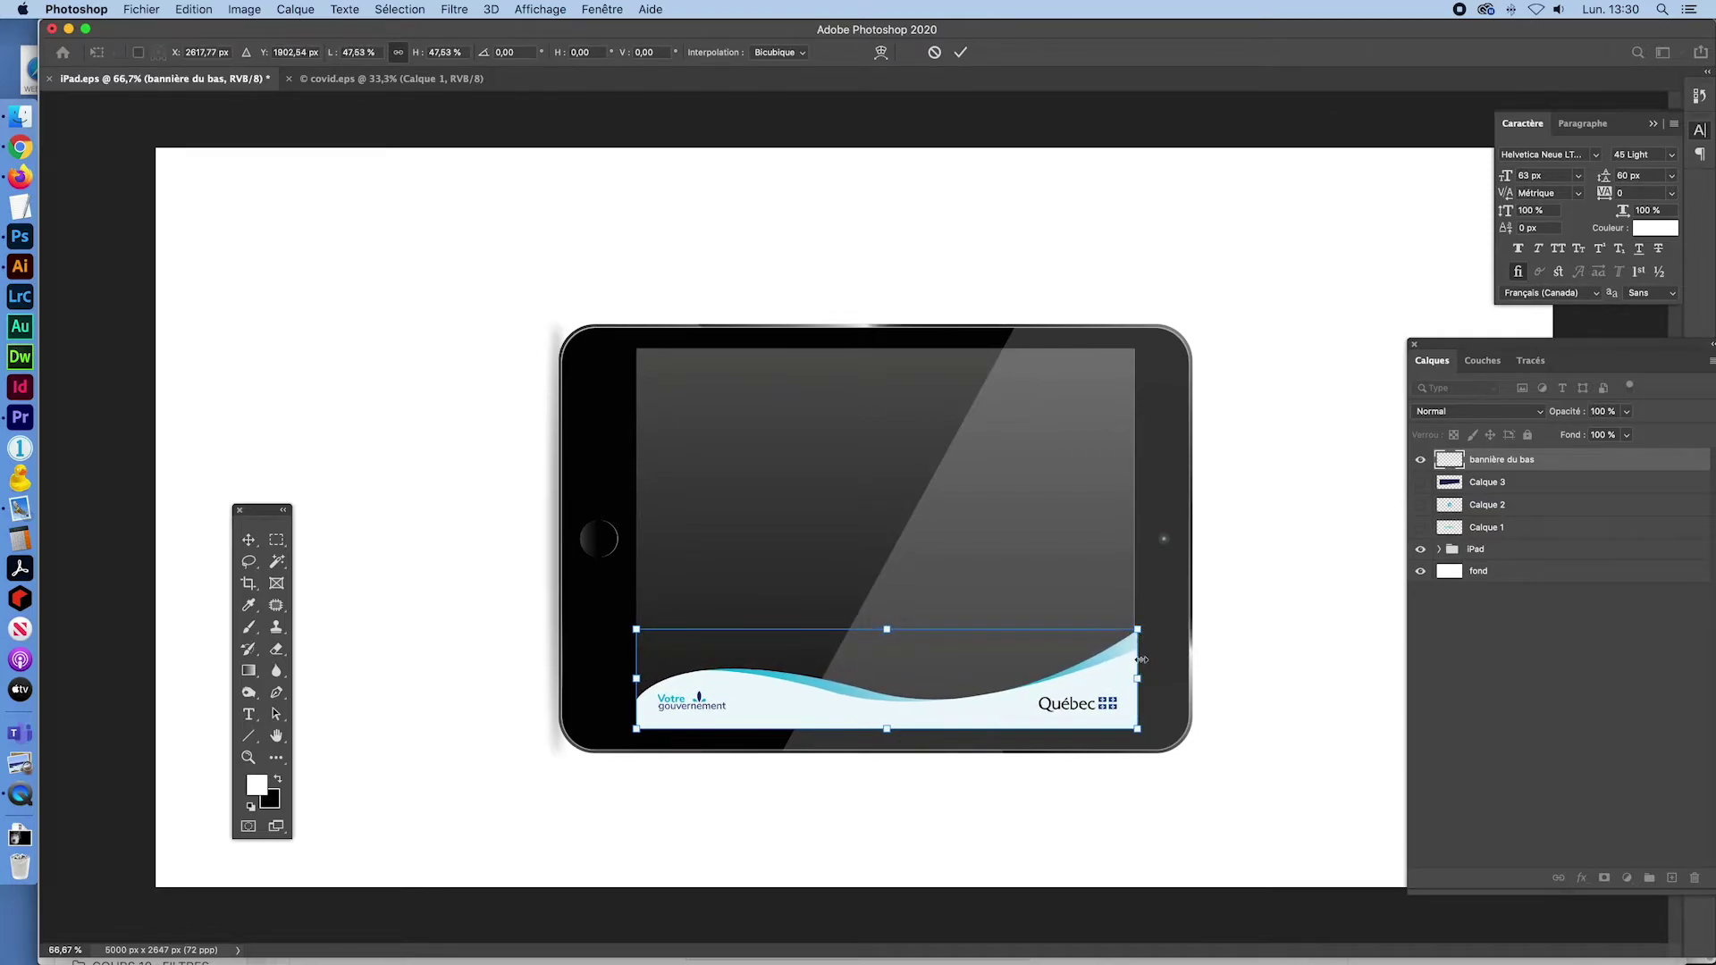
key(Return)
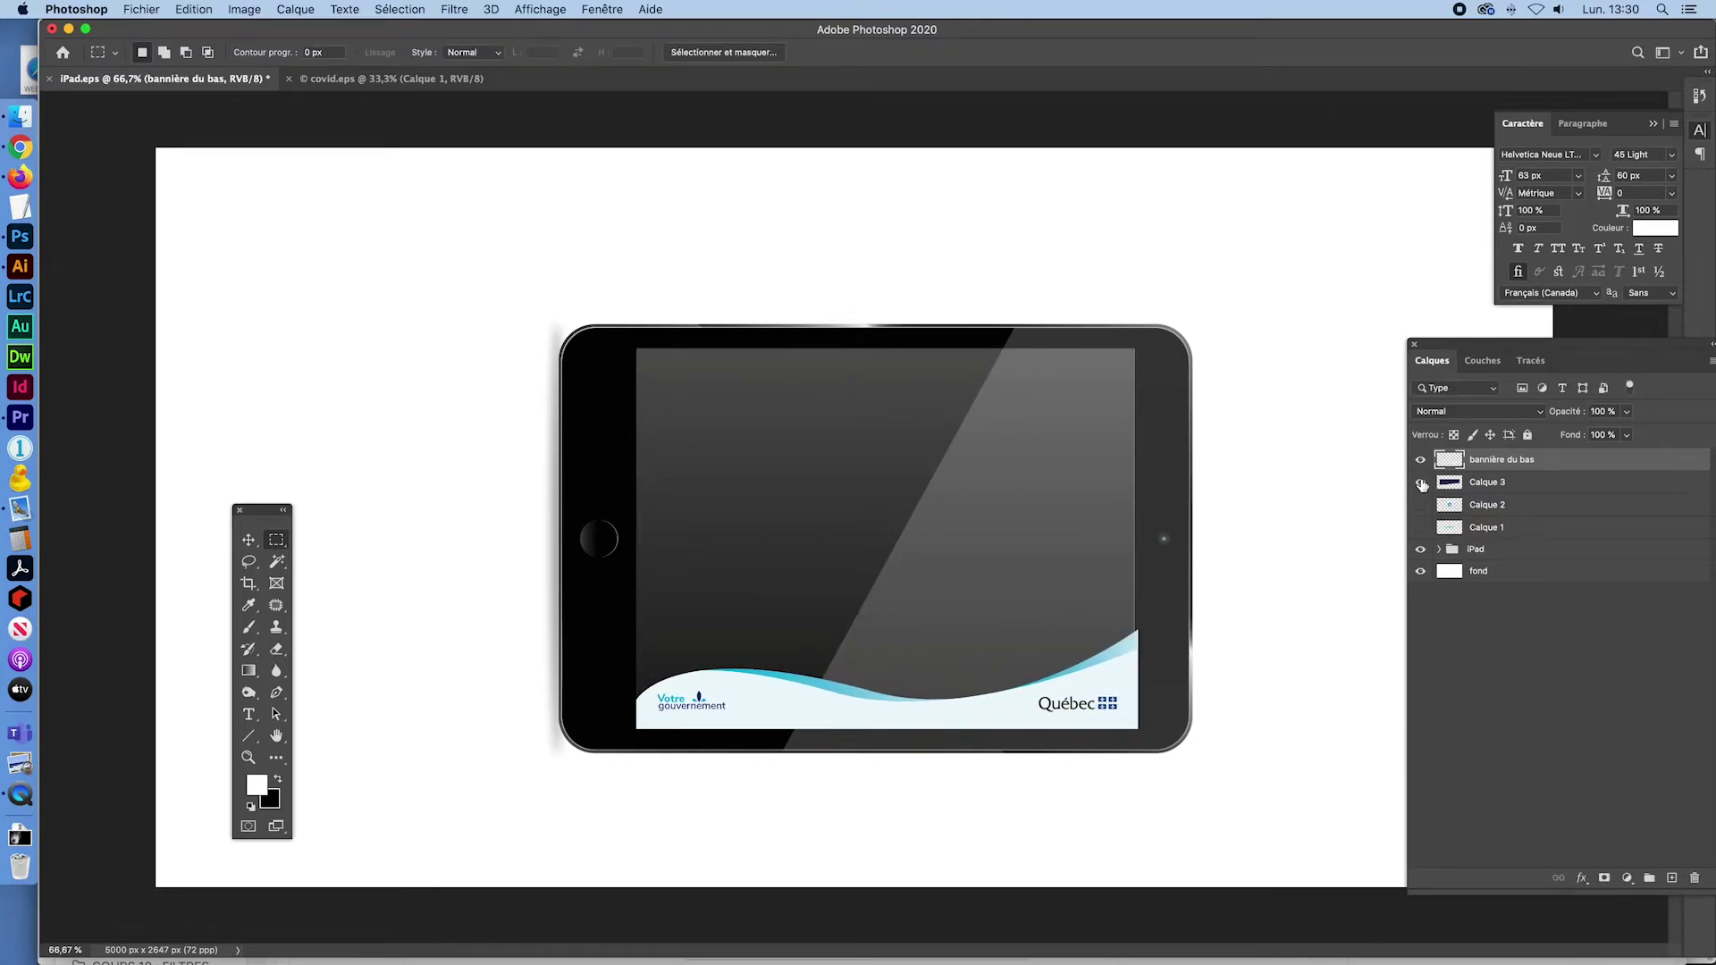
Show the navy band (Calque 3), shrink it, and fit it across the screen's top
click(1420, 483)
key(ctrl+t)
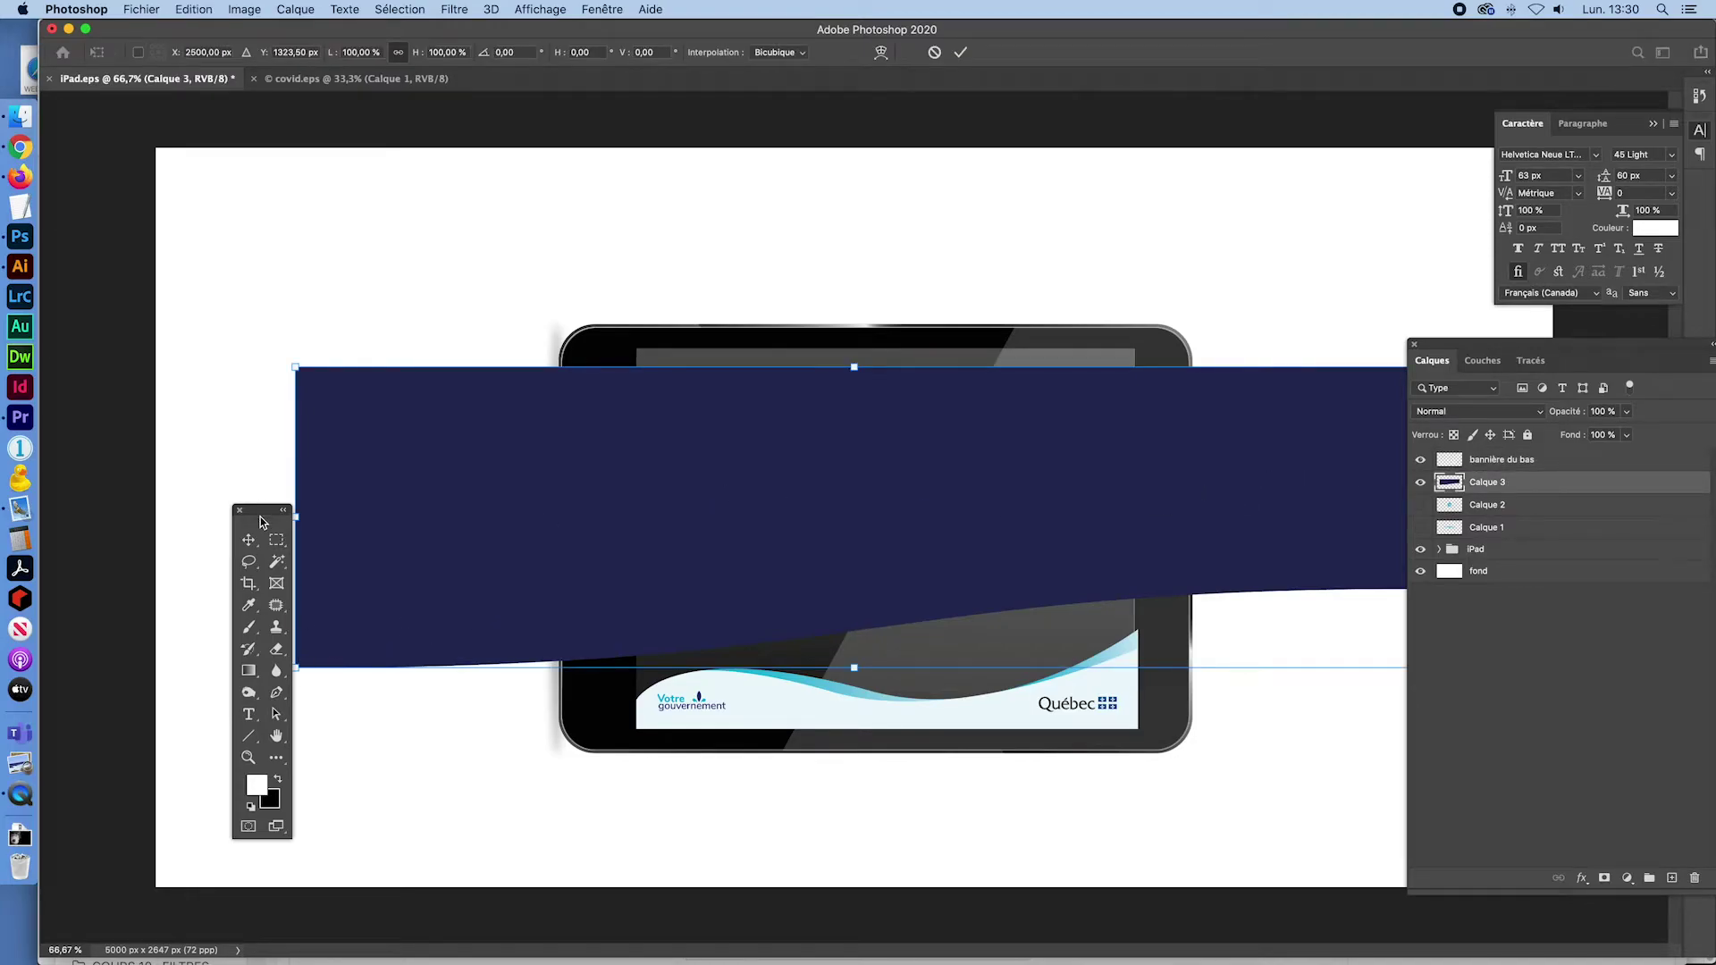
drag(260, 521, 164, 507)
drag(294, 669, 553, 545)
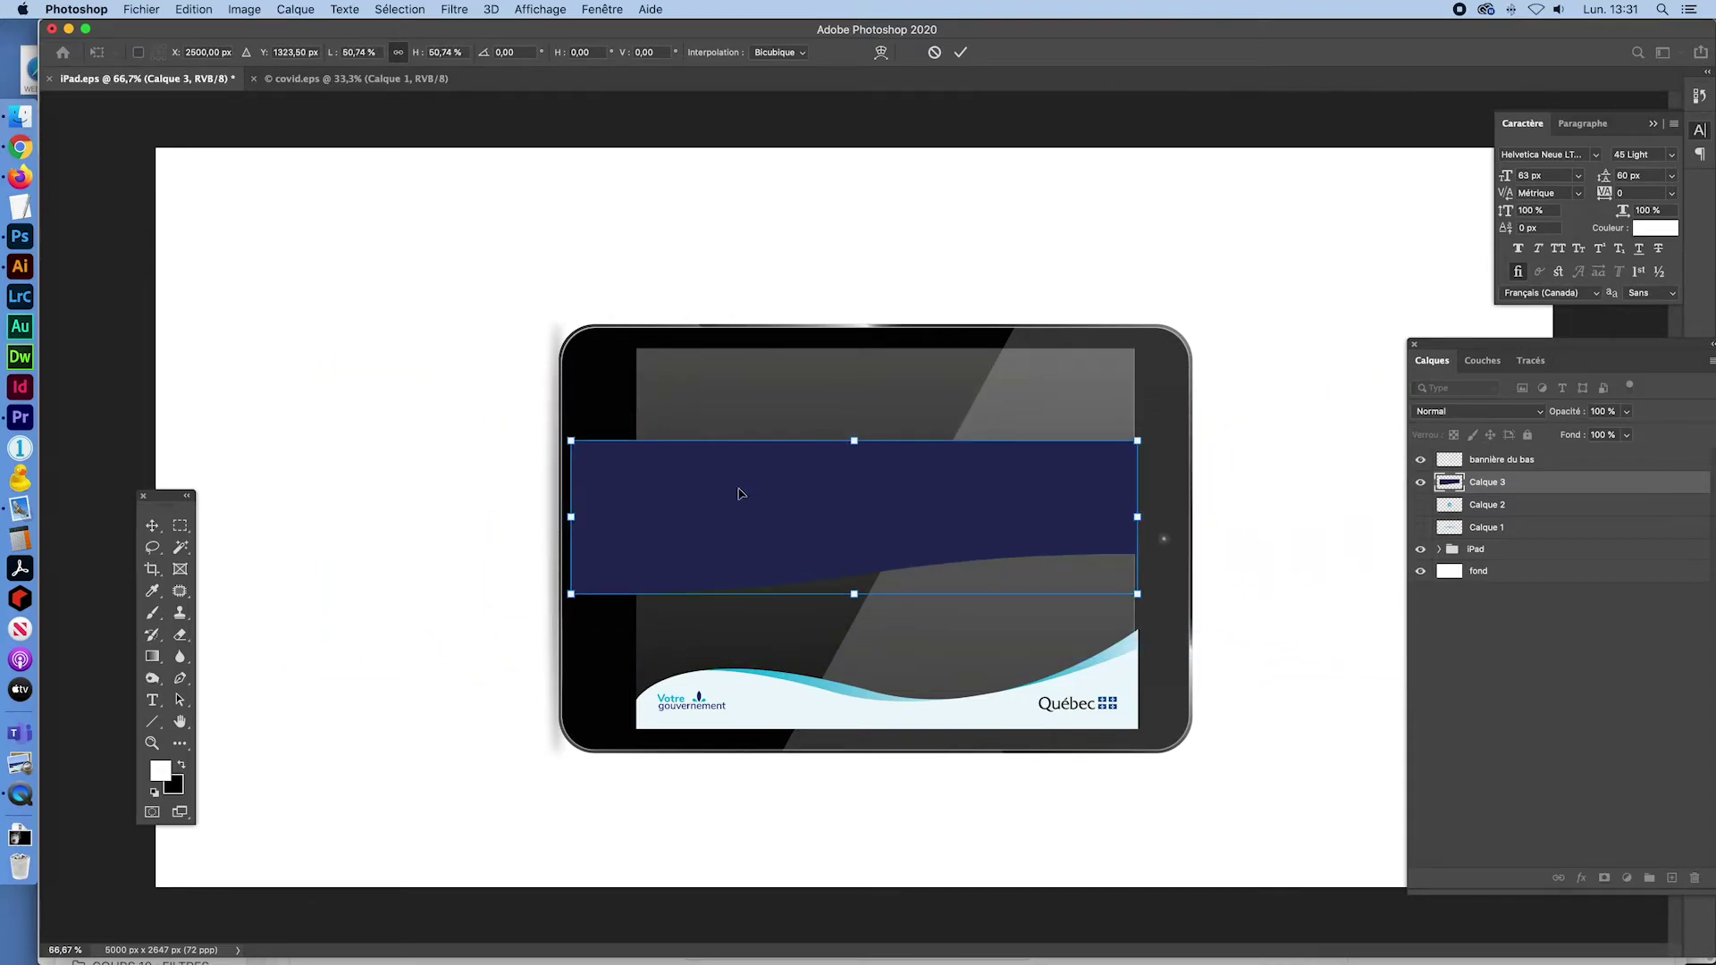
mouse_move(752, 514)
mouse_down()
mouse_move(840, 431)
mouse_move(815, 419)
mouse_up()
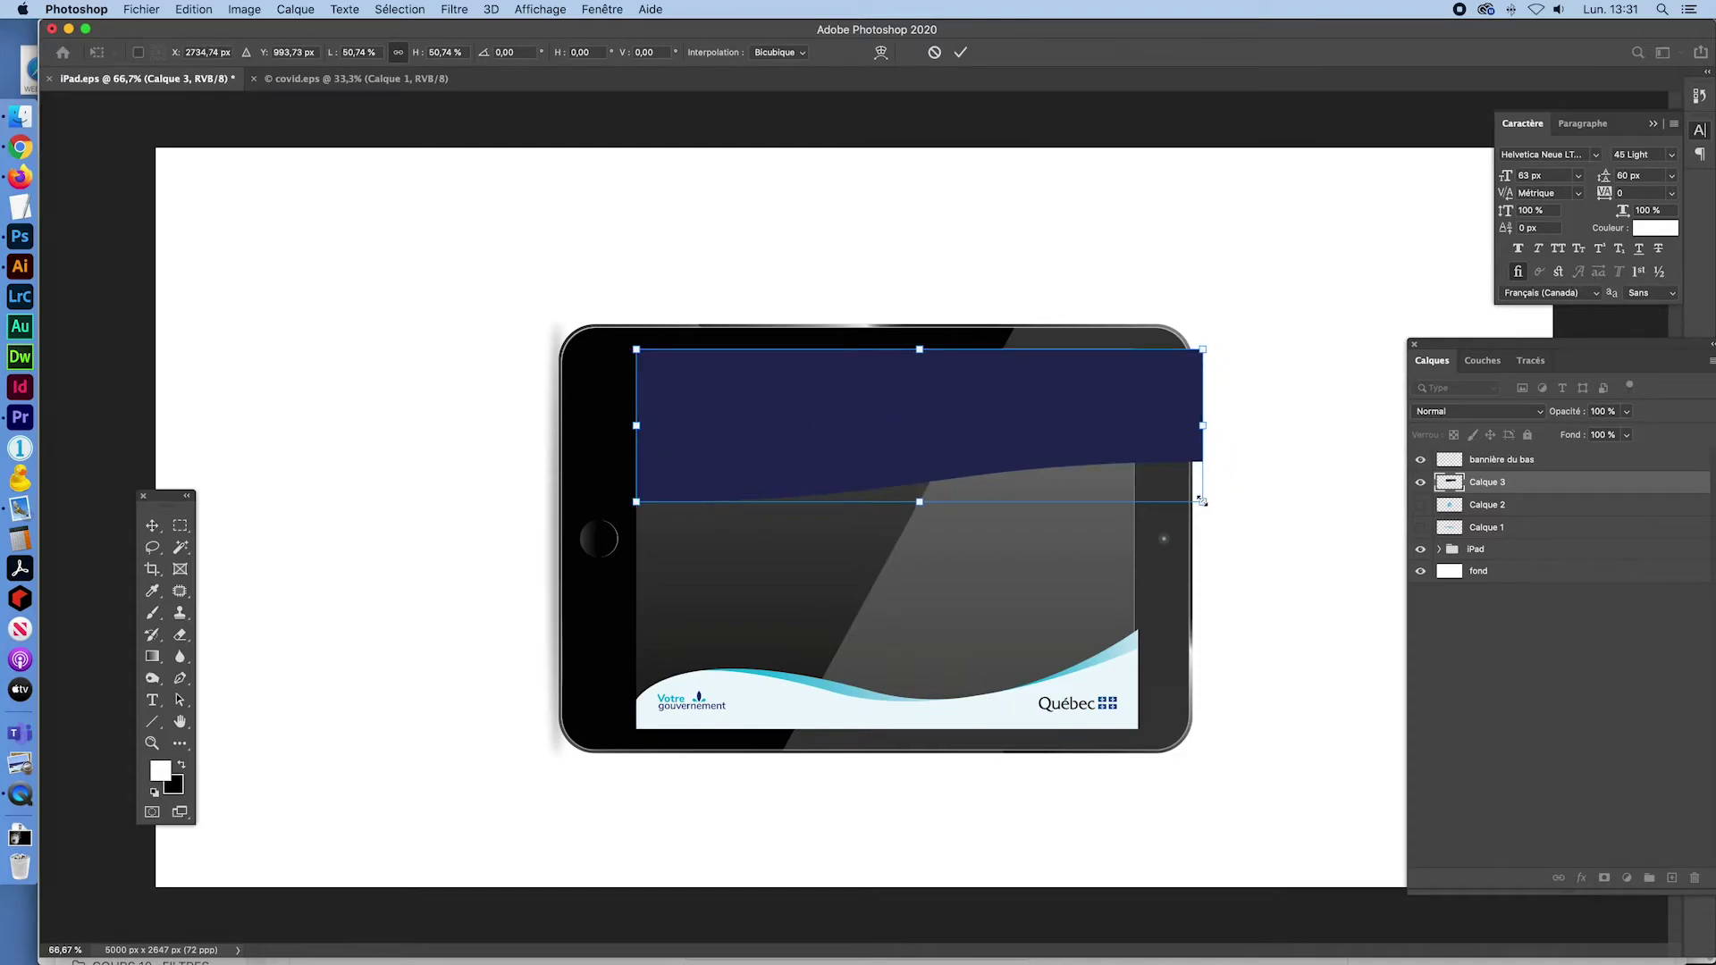
drag(1202, 501, 1140, 466)
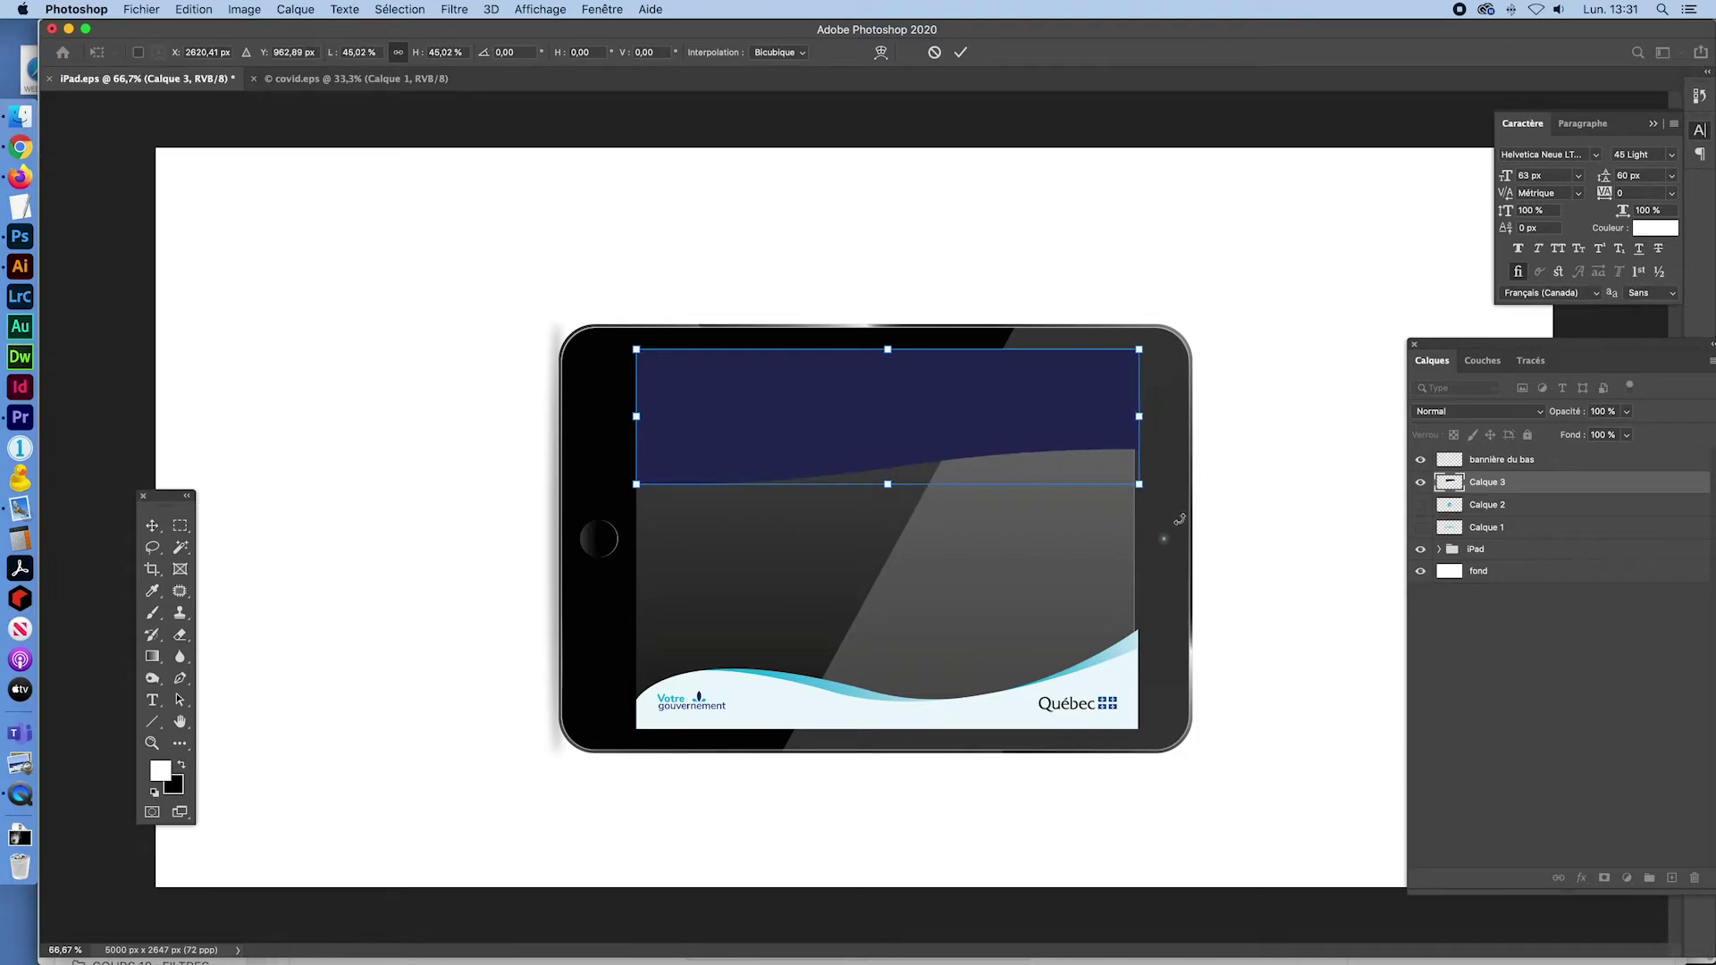
key(Return)
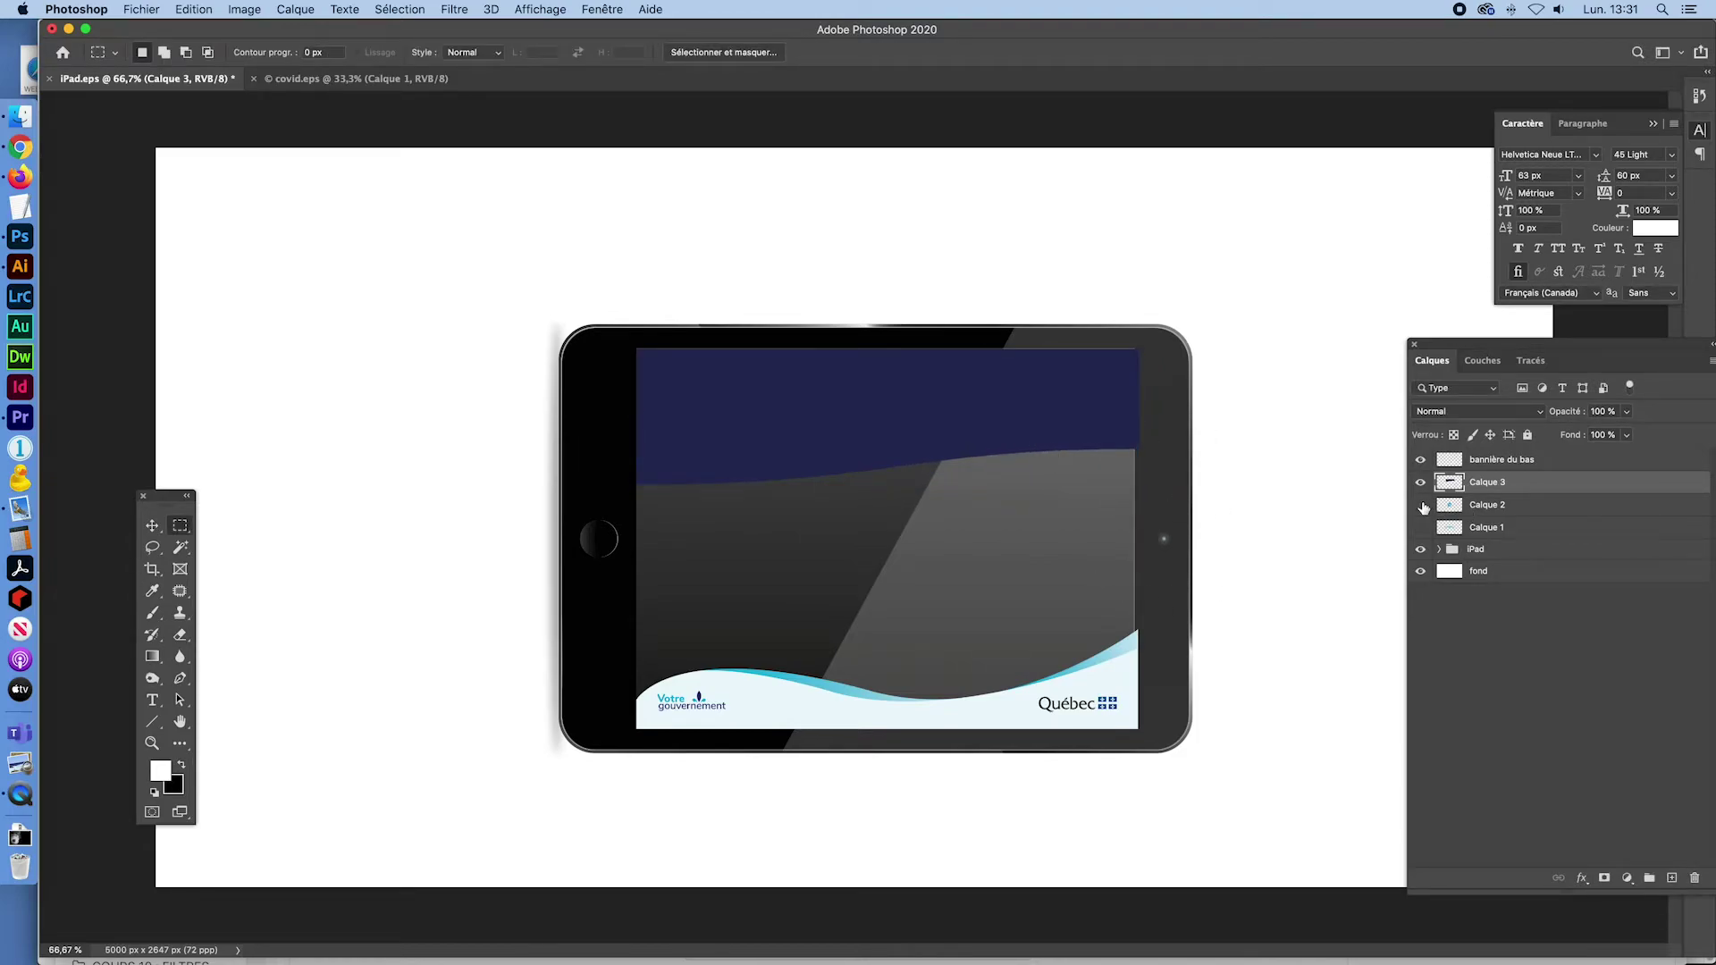
Show Calque 2, rename it 'virus', and shrink it onto the right of the screen
click(1420, 505)
click(1452, 506)
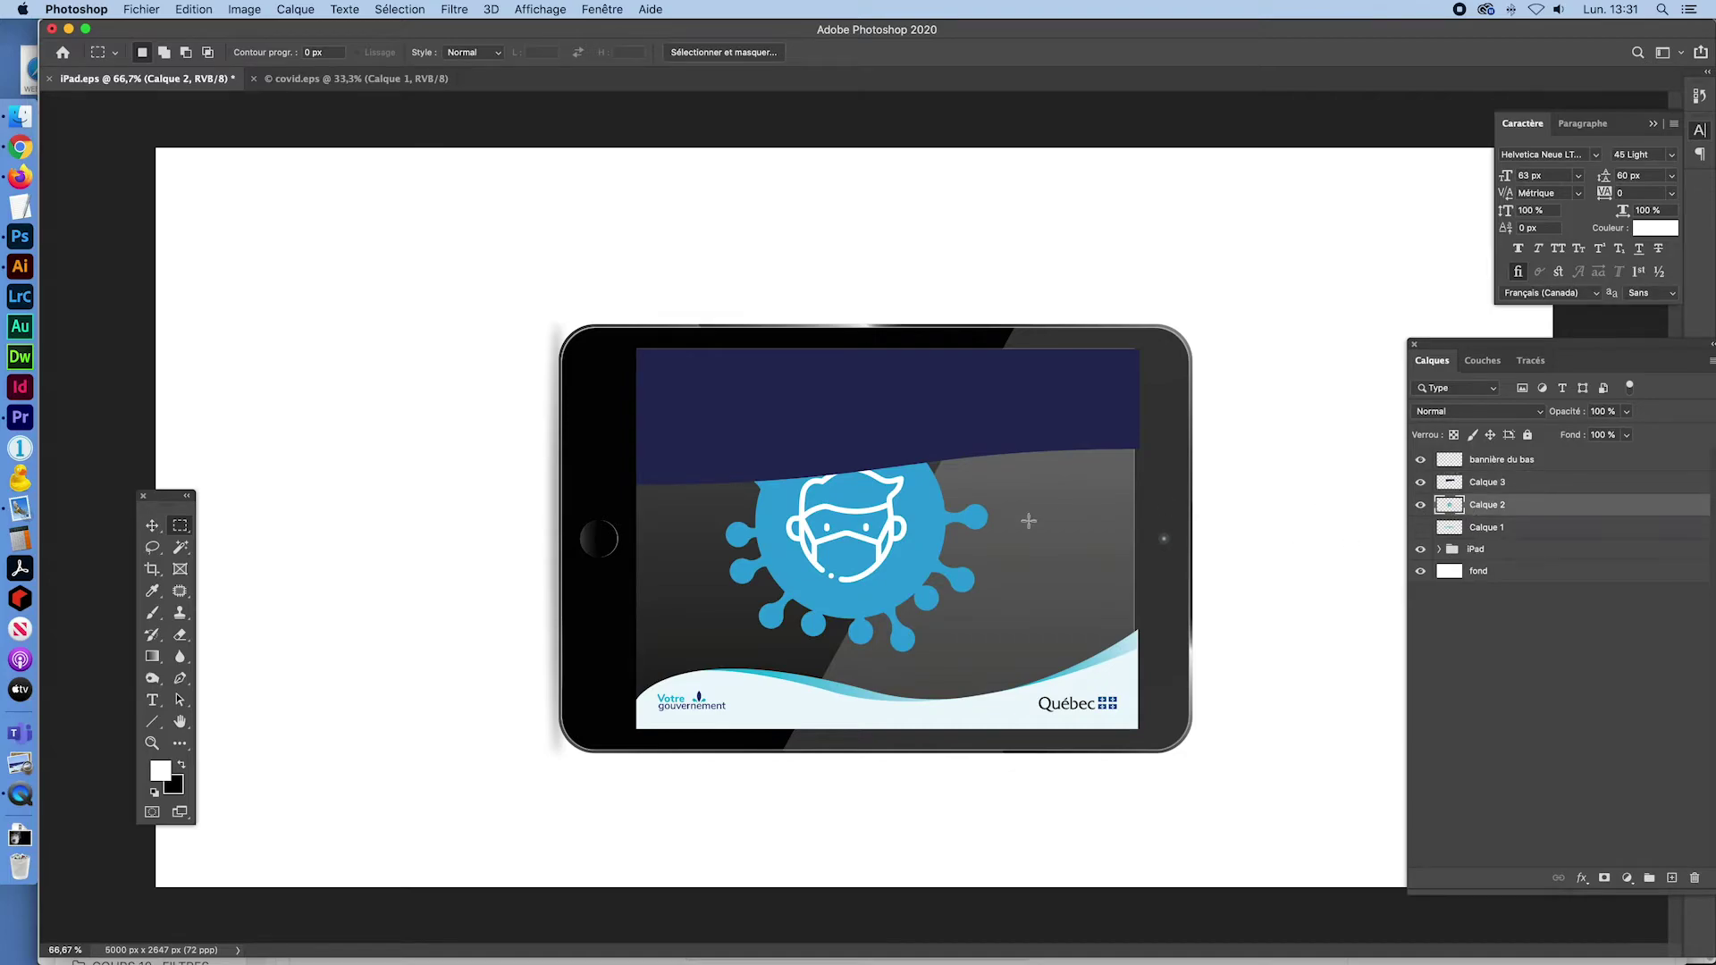
double_click(1488, 505)
text(virus)
key(Return)
key(ctrl+t)
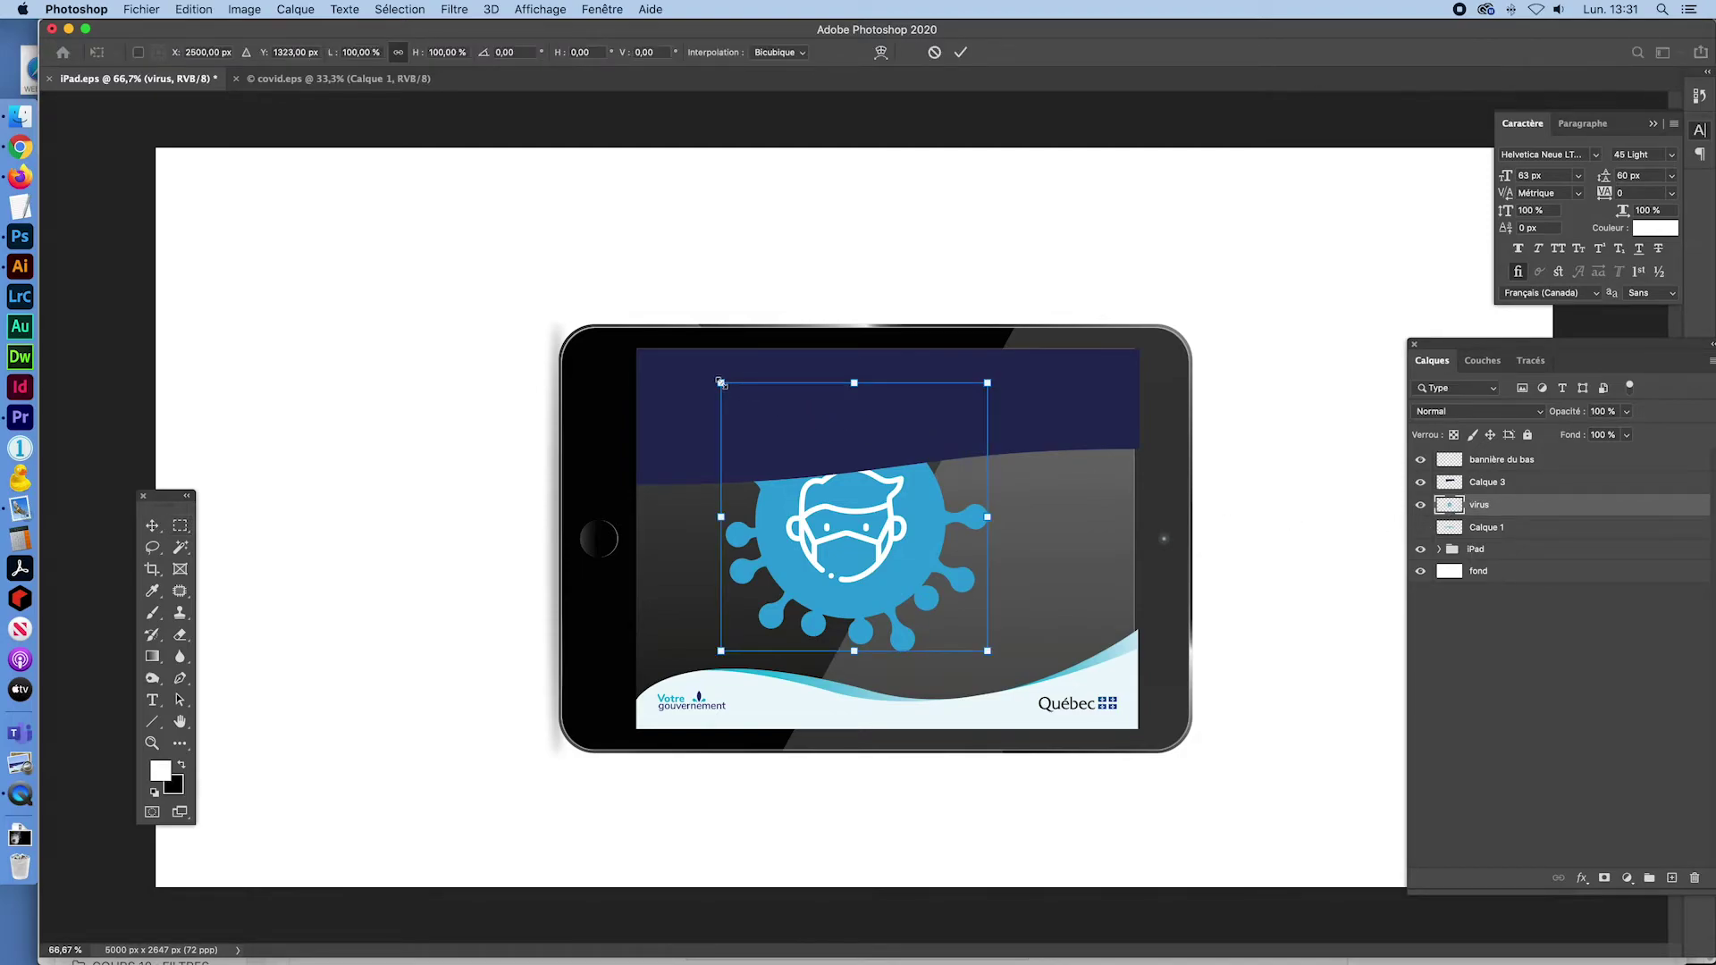
drag(720, 383, 858, 490)
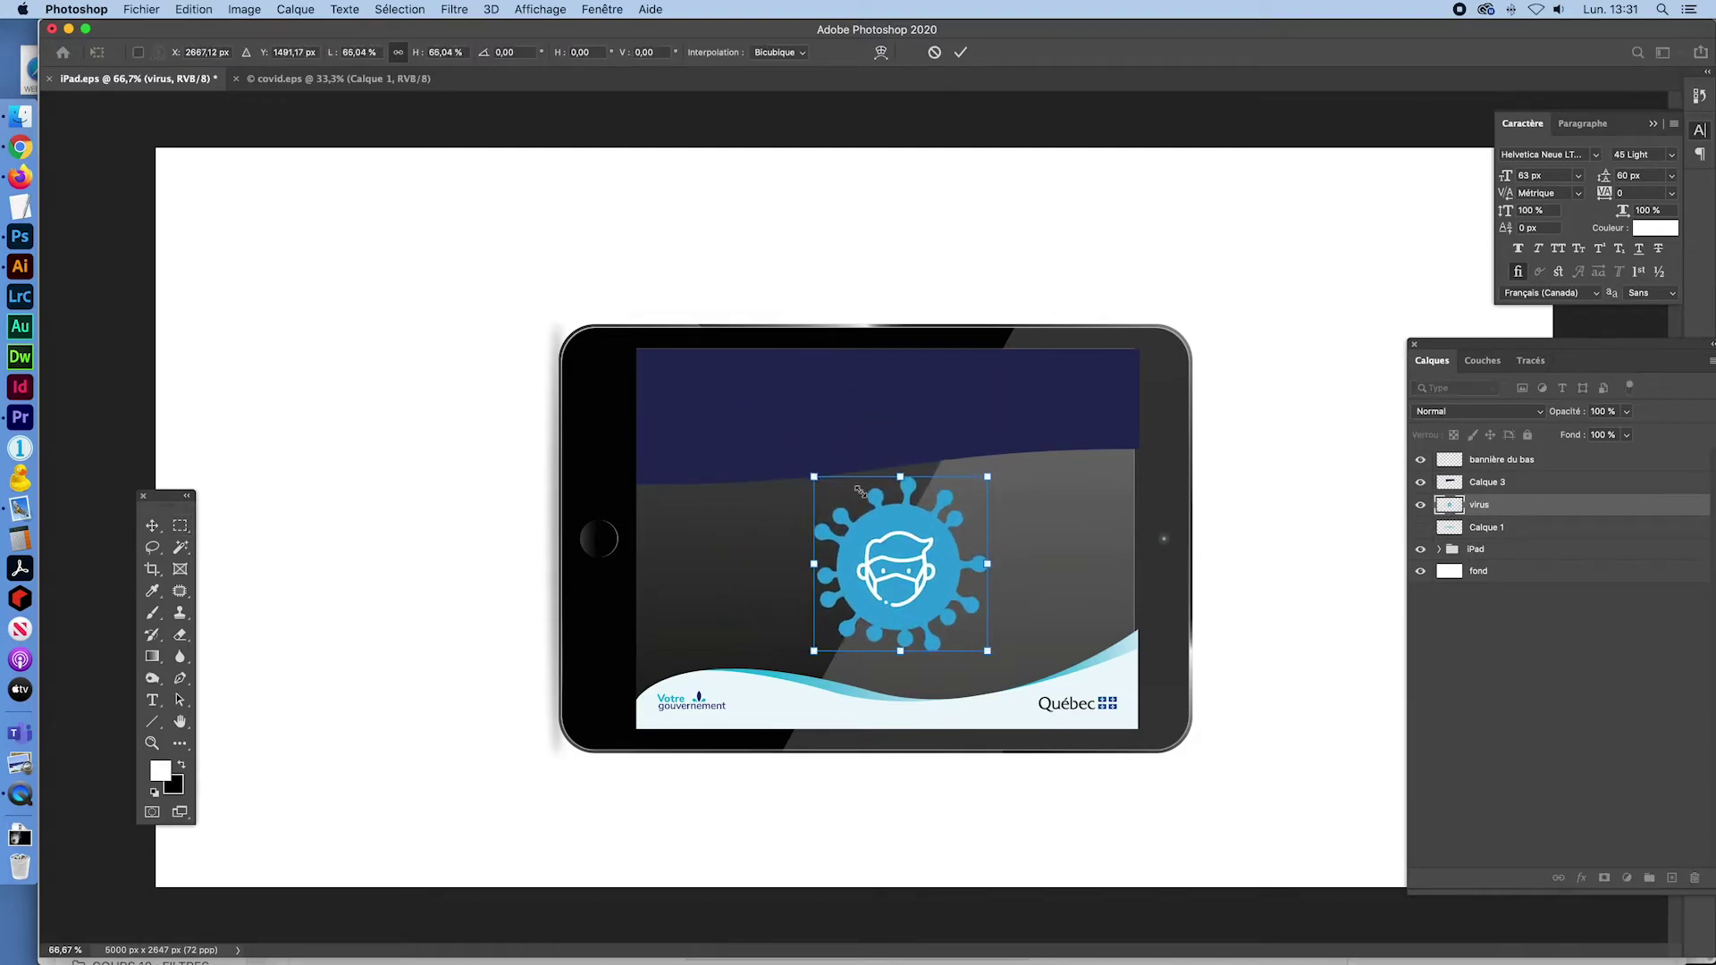
drag(896, 554, 1014, 534)
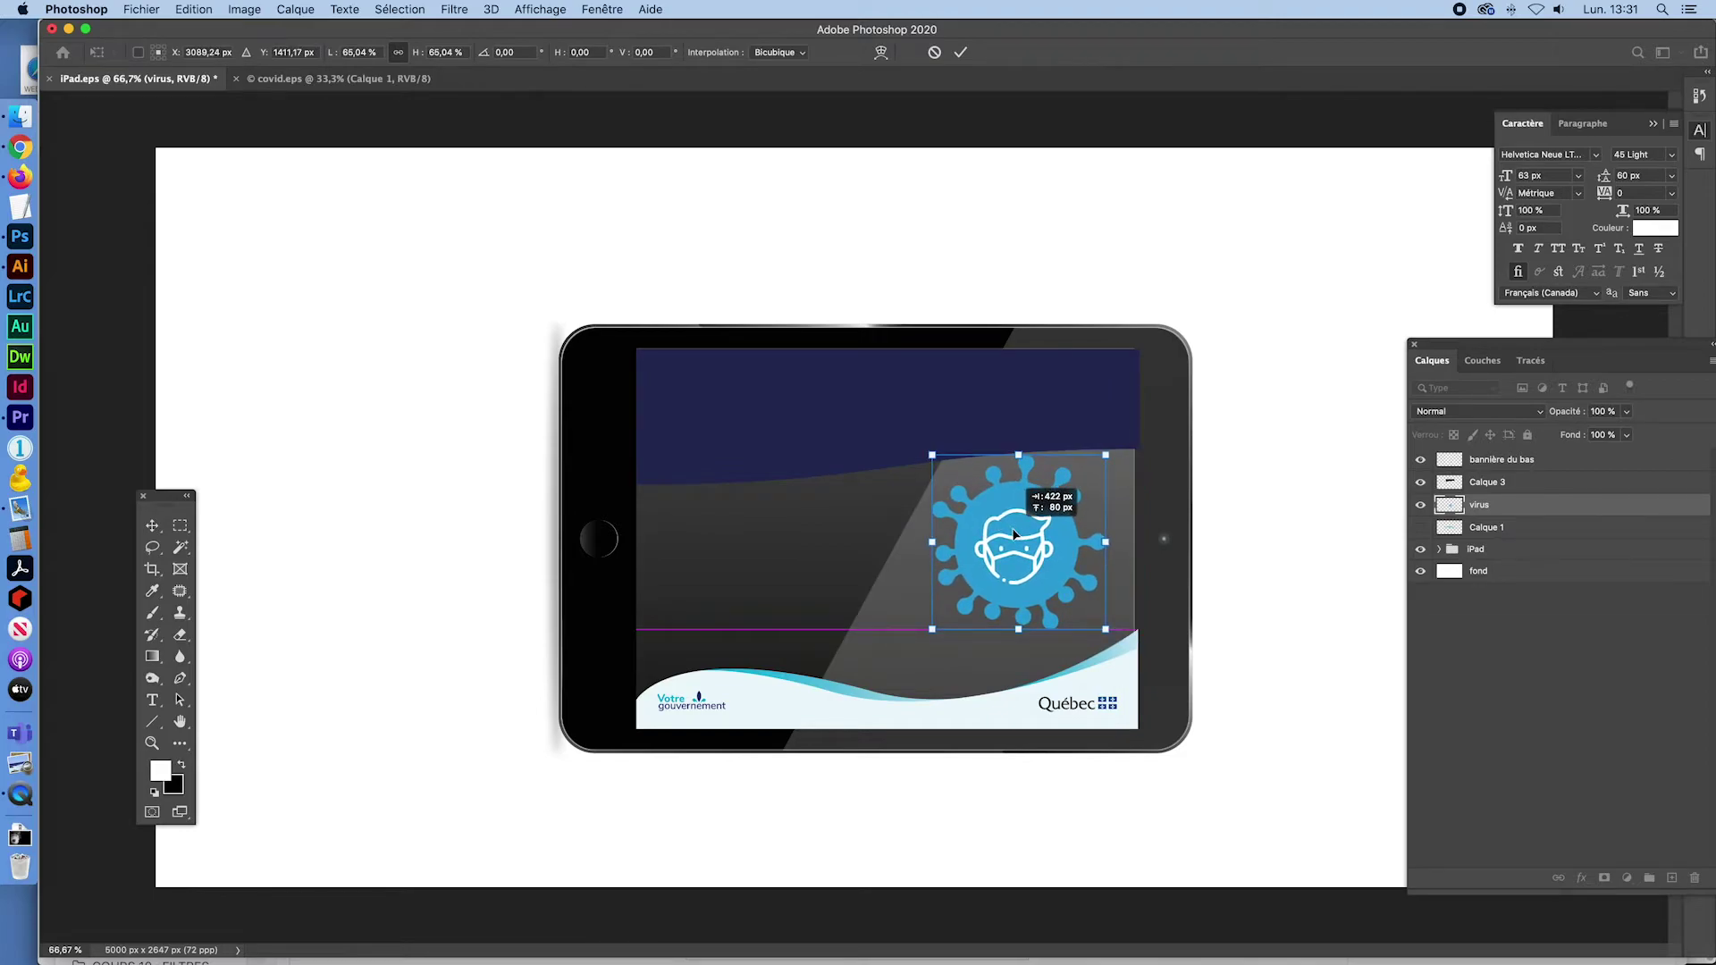
key(Return)
key(m)
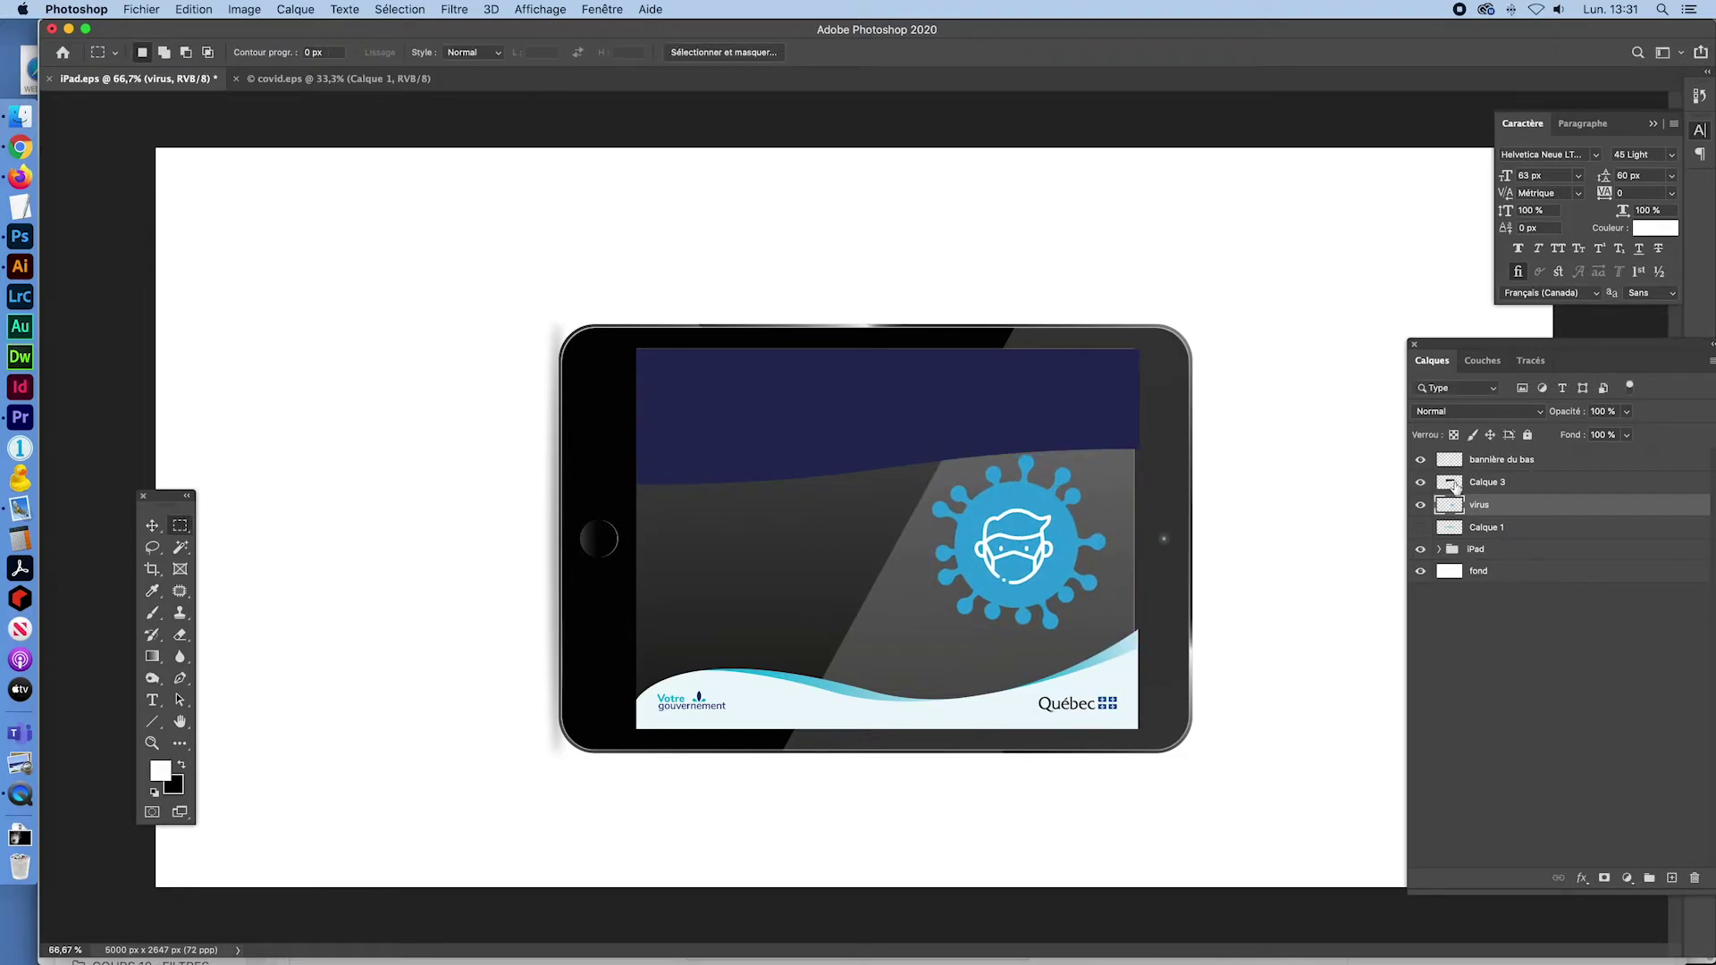
Rename the navy band layer to 'bannière haut'
click(1453, 485)
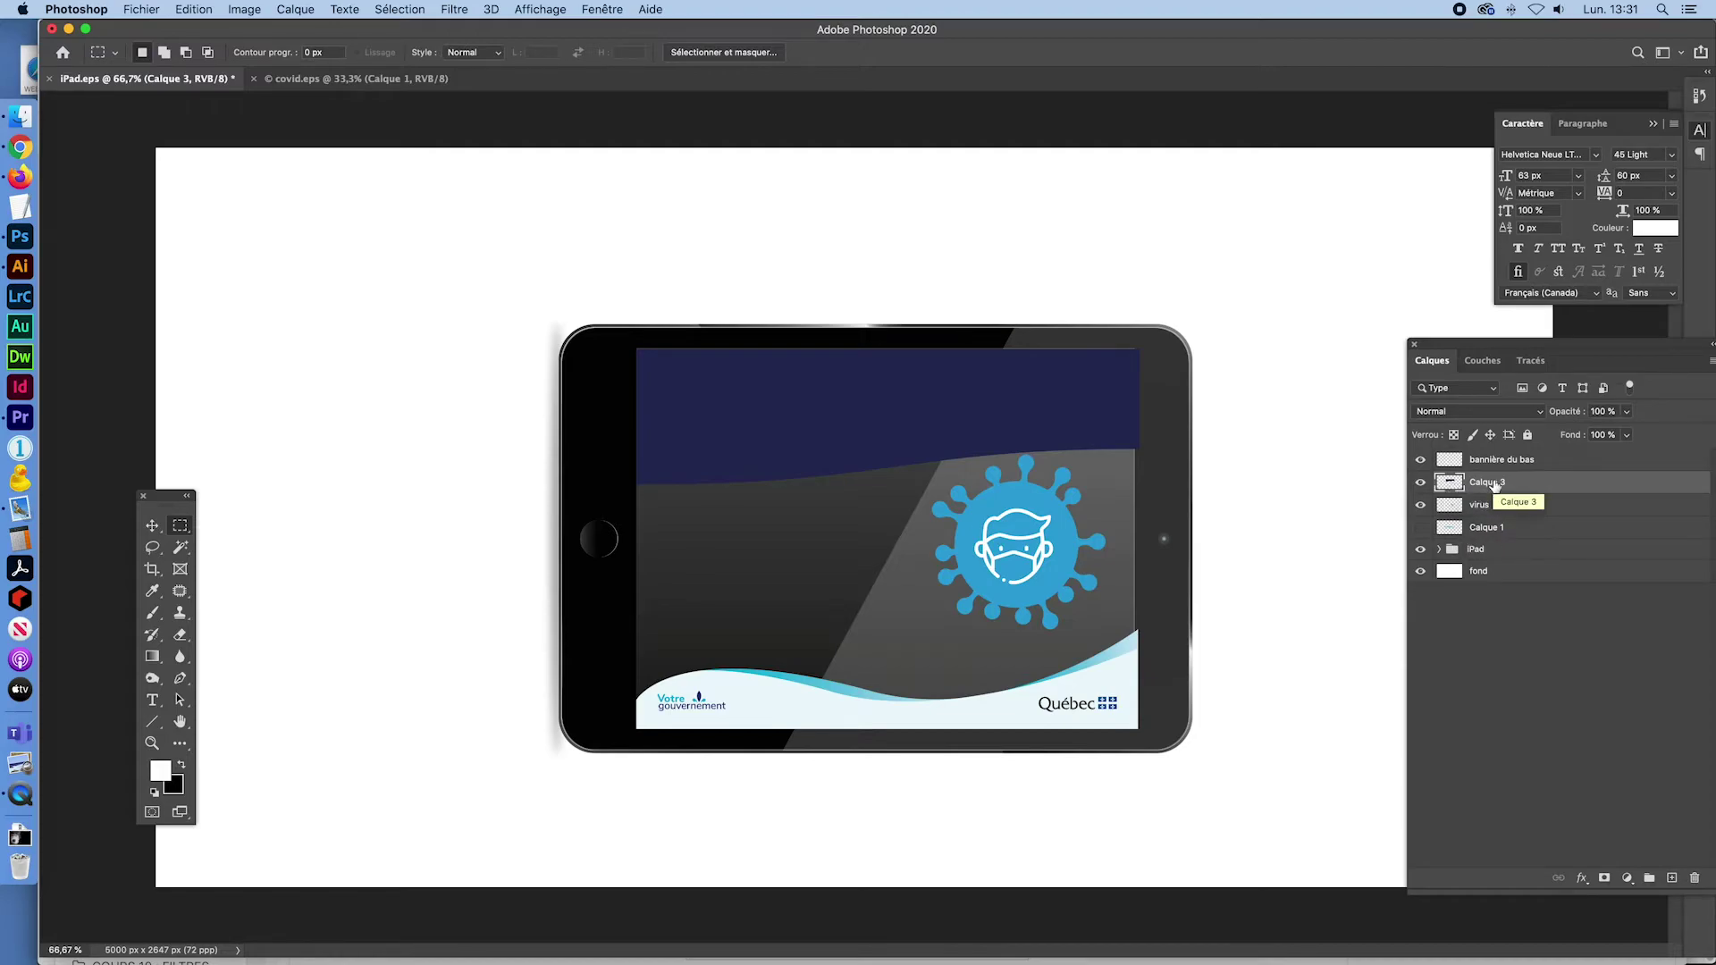
double_click(1487, 482)
text(bannière haut)
click(1440, 550)
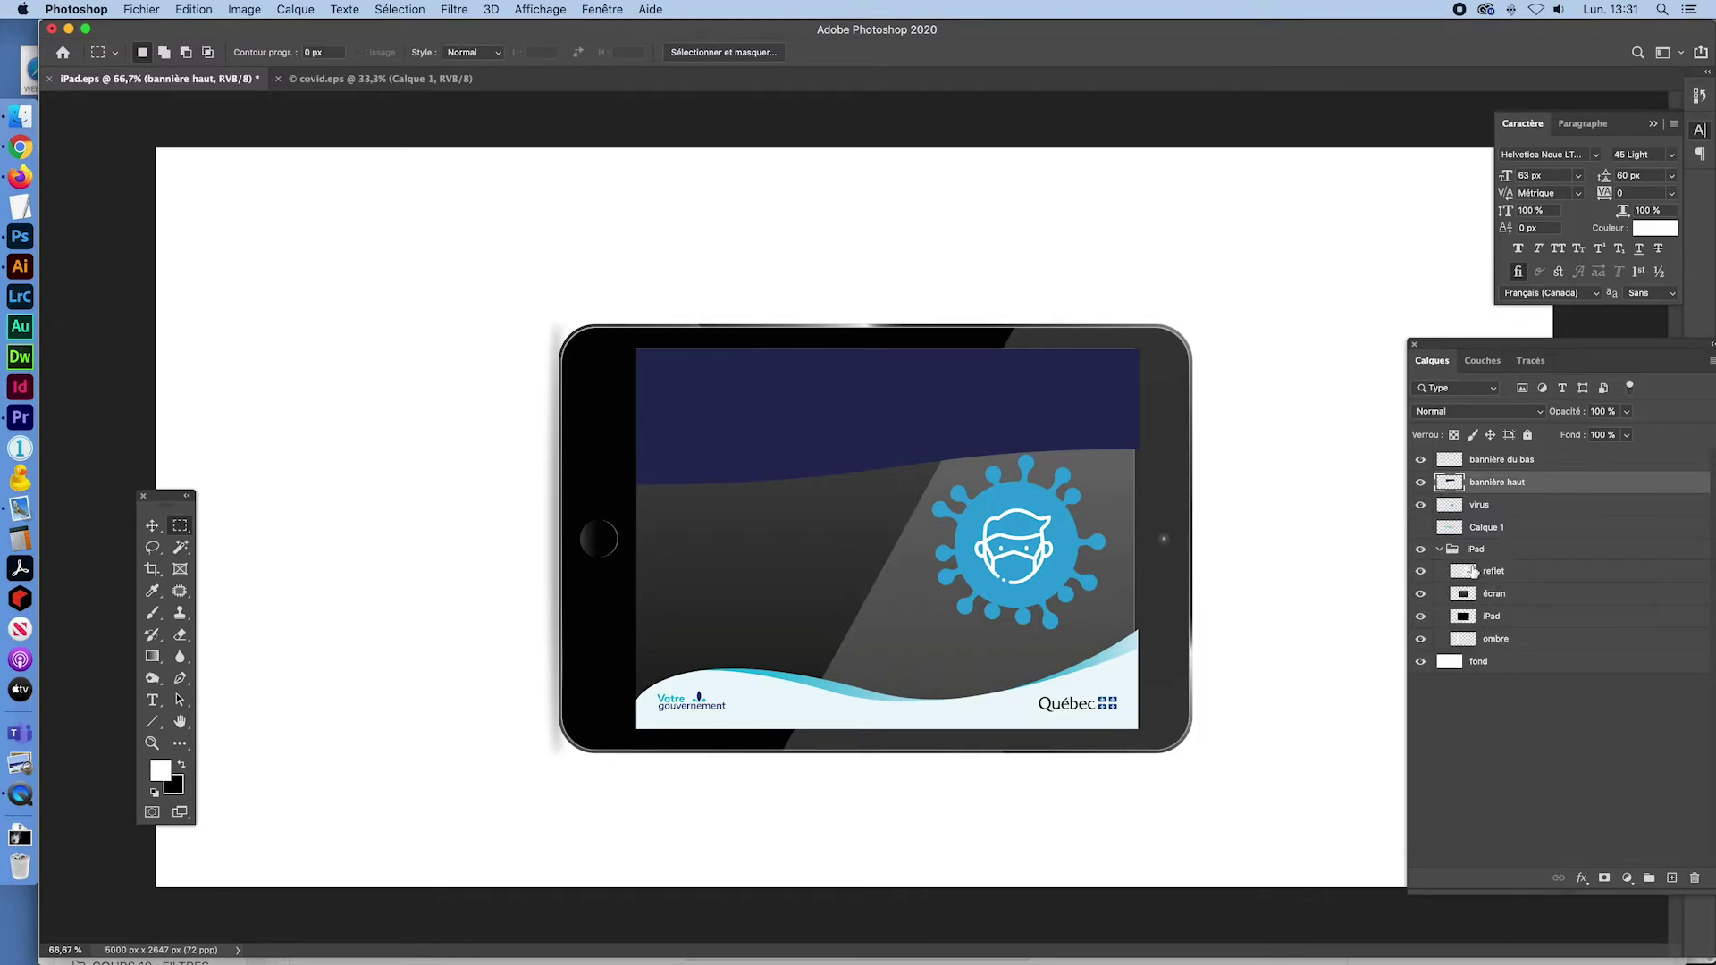
Move reflet to the top of the stack and put both banners inside the iPad group
drag(1472, 572, 1454, 451)
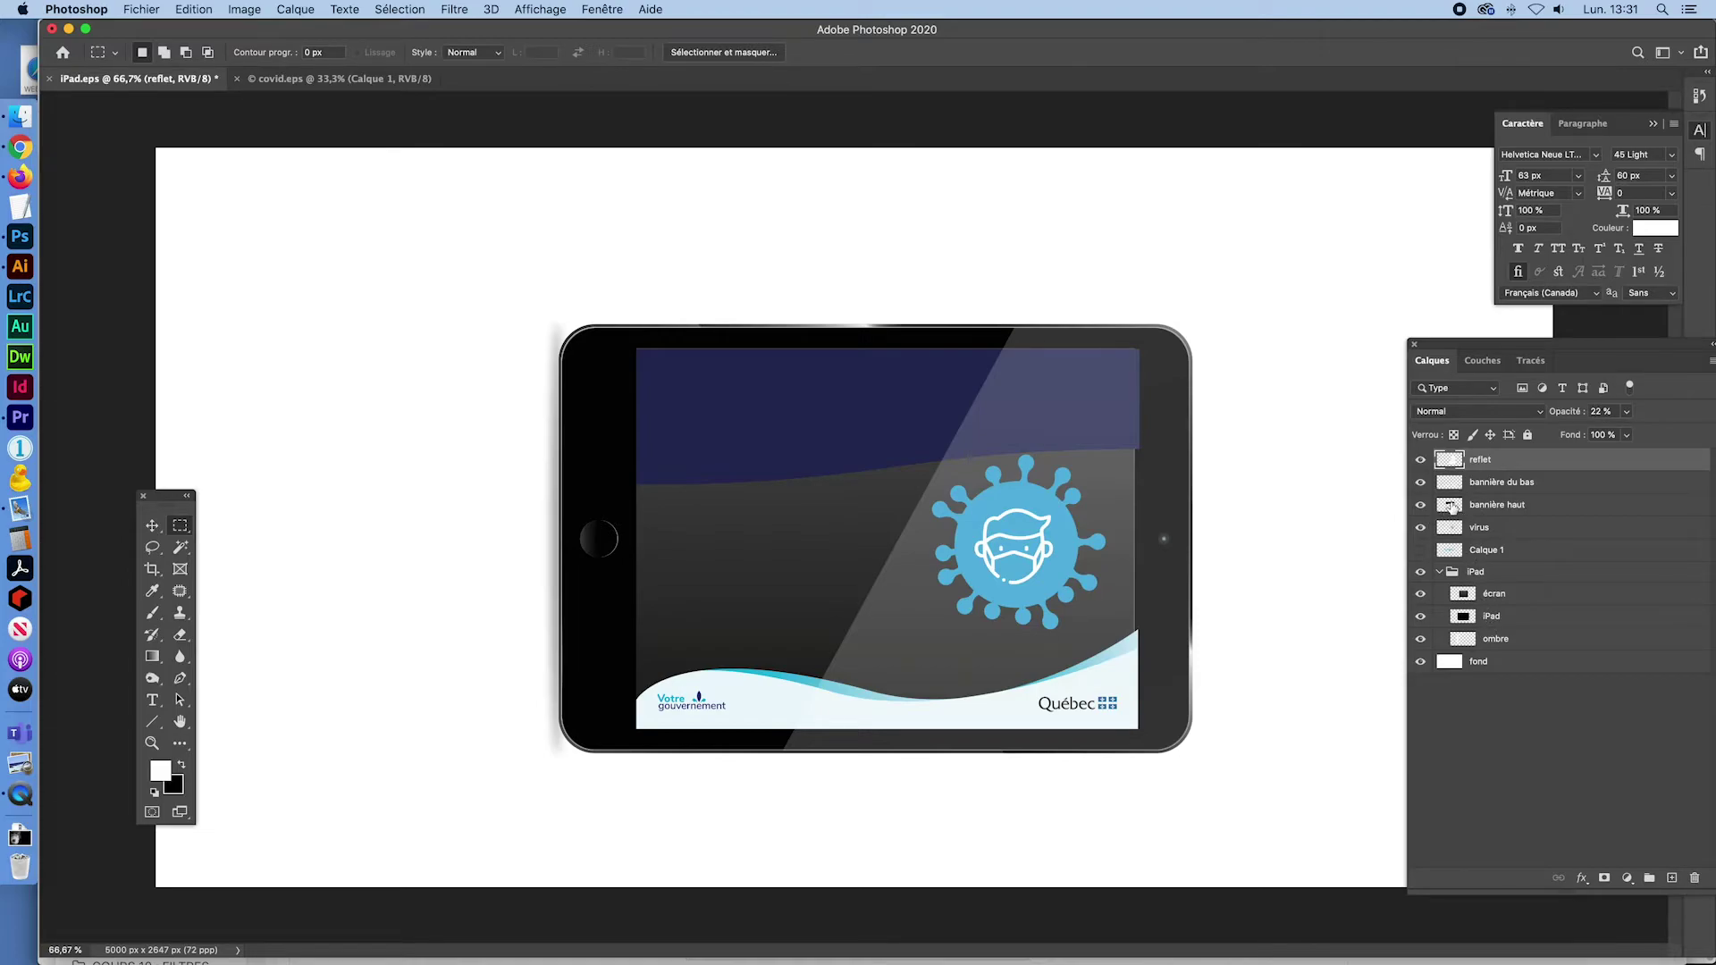
drag(1451, 508, 1419, 604)
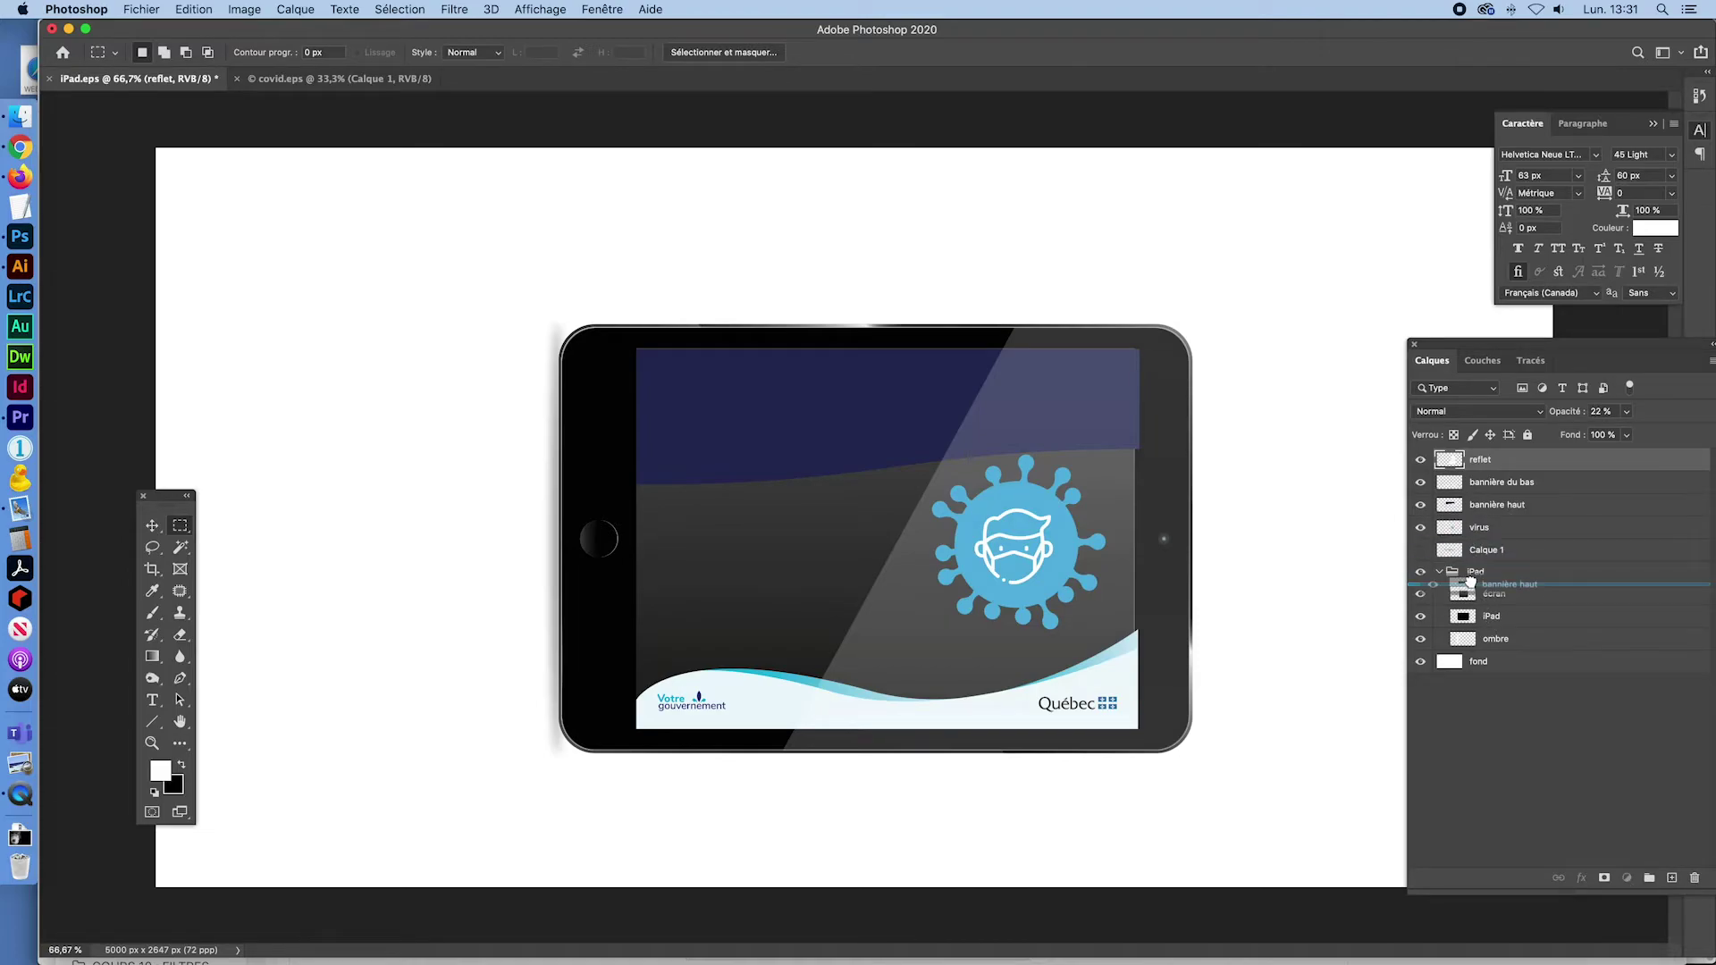
mouse_move(1447, 482)
mouse_down()
mouse_move(1478, 579)
mouse_move(1531, 586)
mouse_move(1491, 586)
mouse_up()
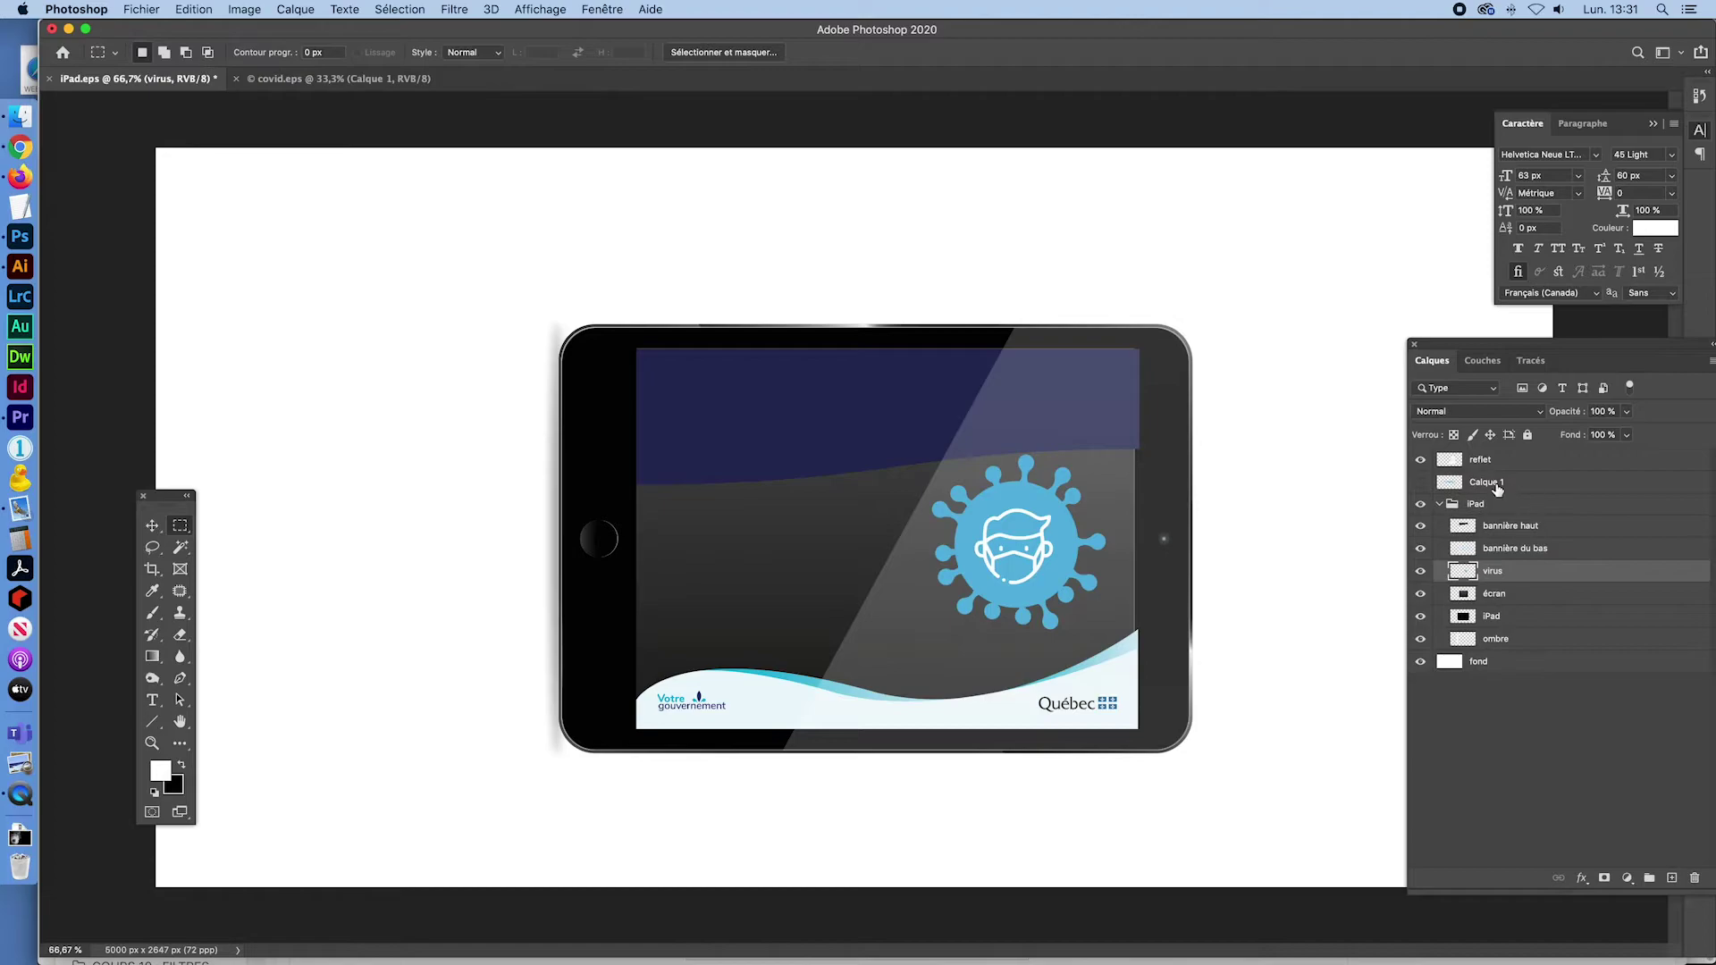
Show Calque 1, rename it 'texte', scale it left of the virus, and add it to the iPad group
click(1421, 483)
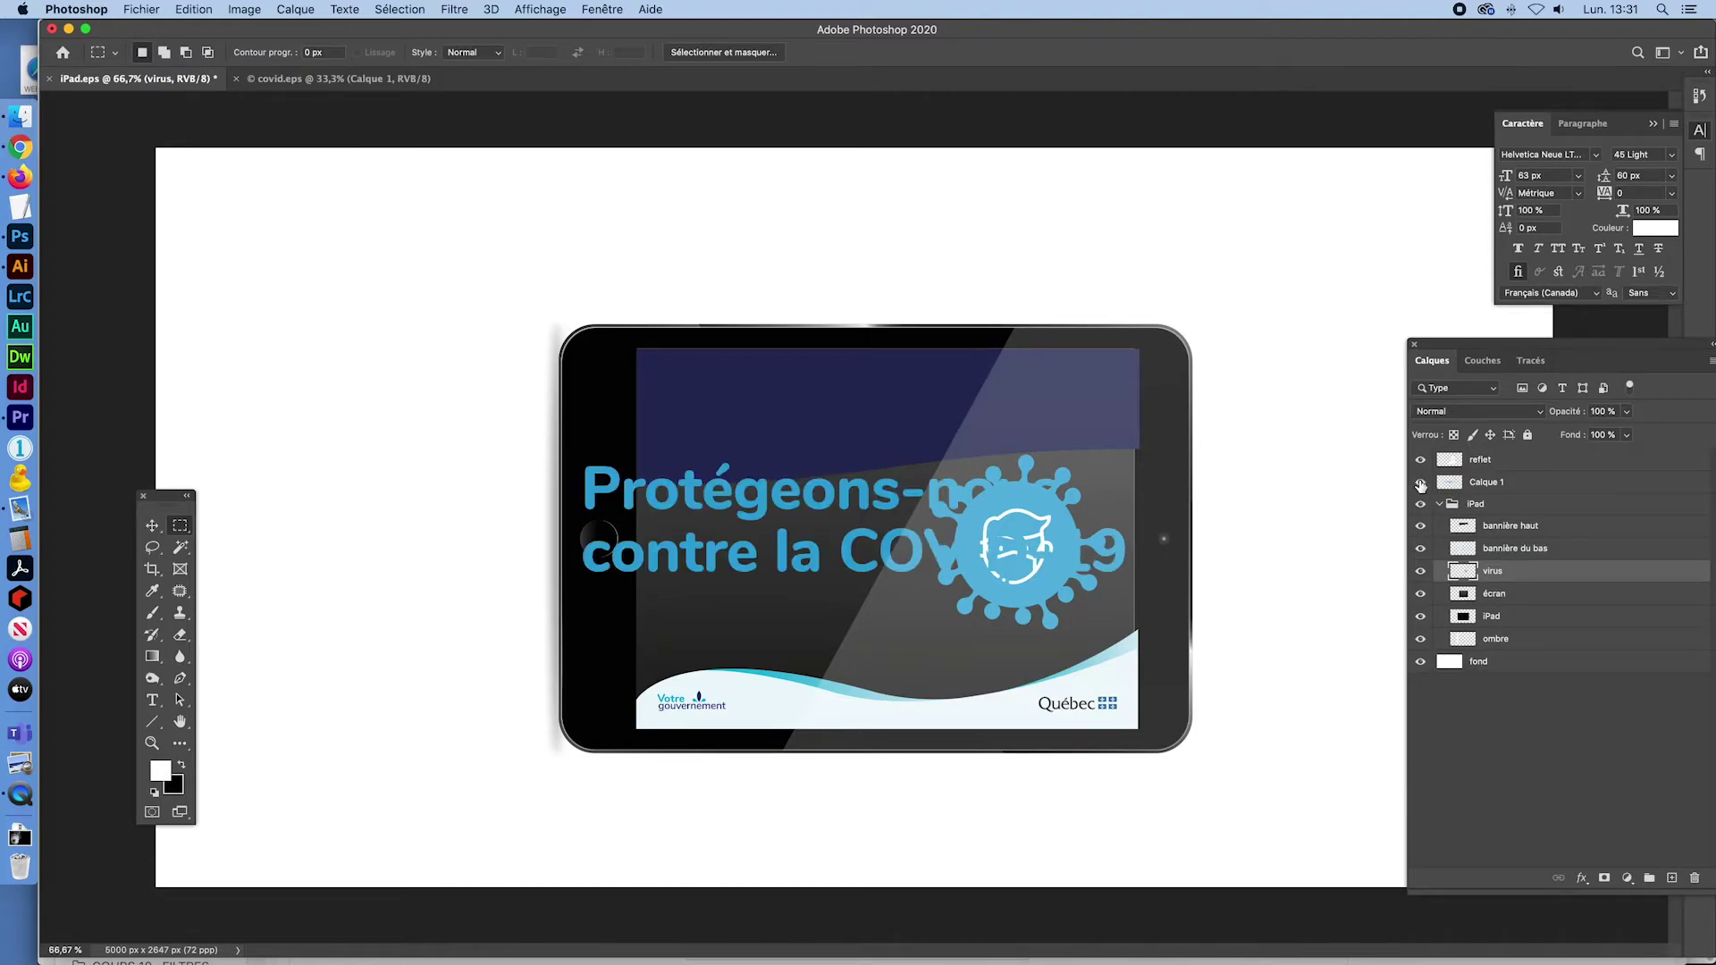
click(1488, 484)
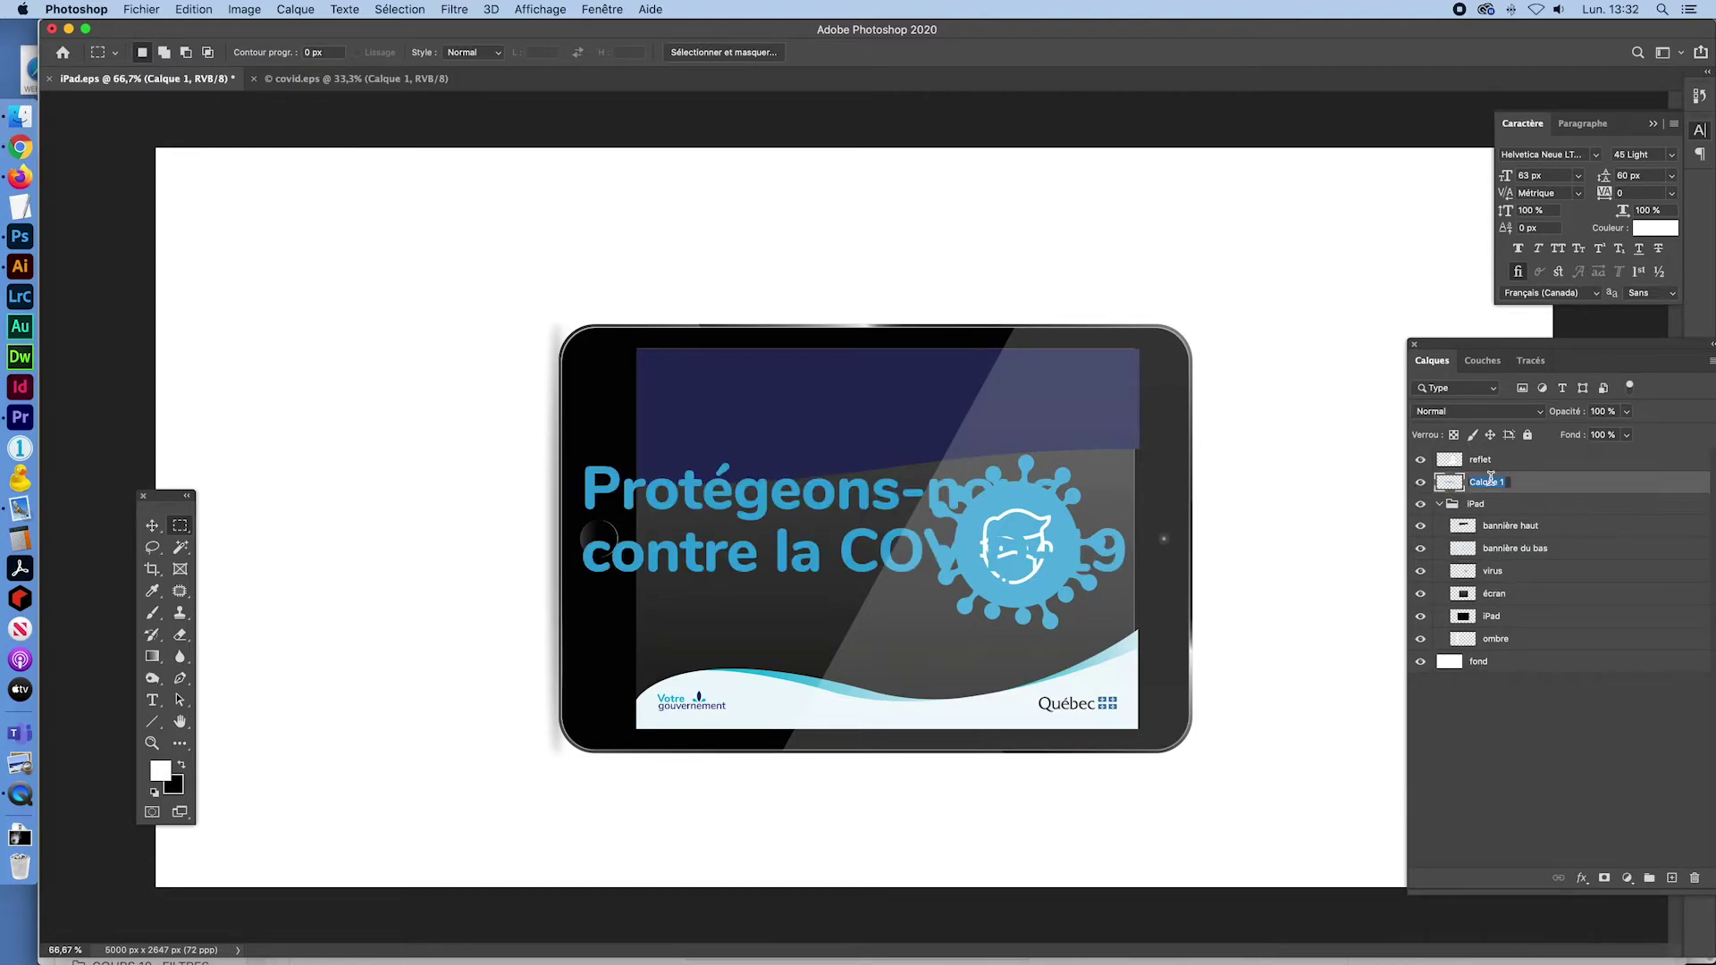
text(texte)
key(Return)
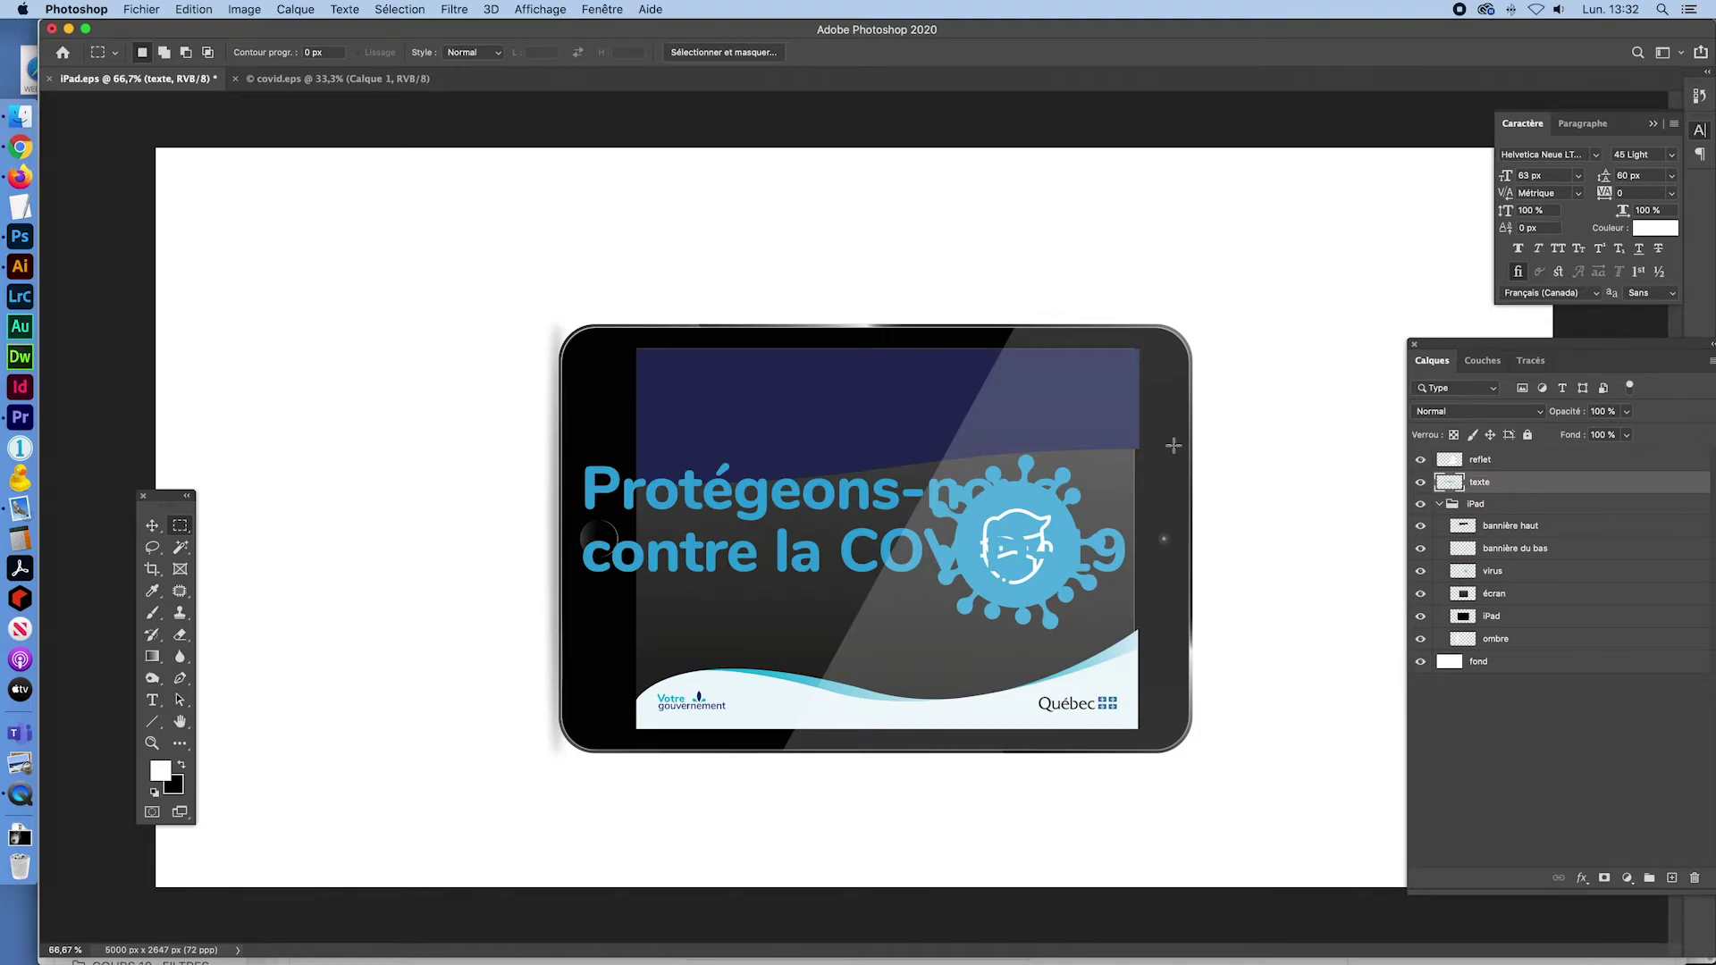
key(ctrl+t)
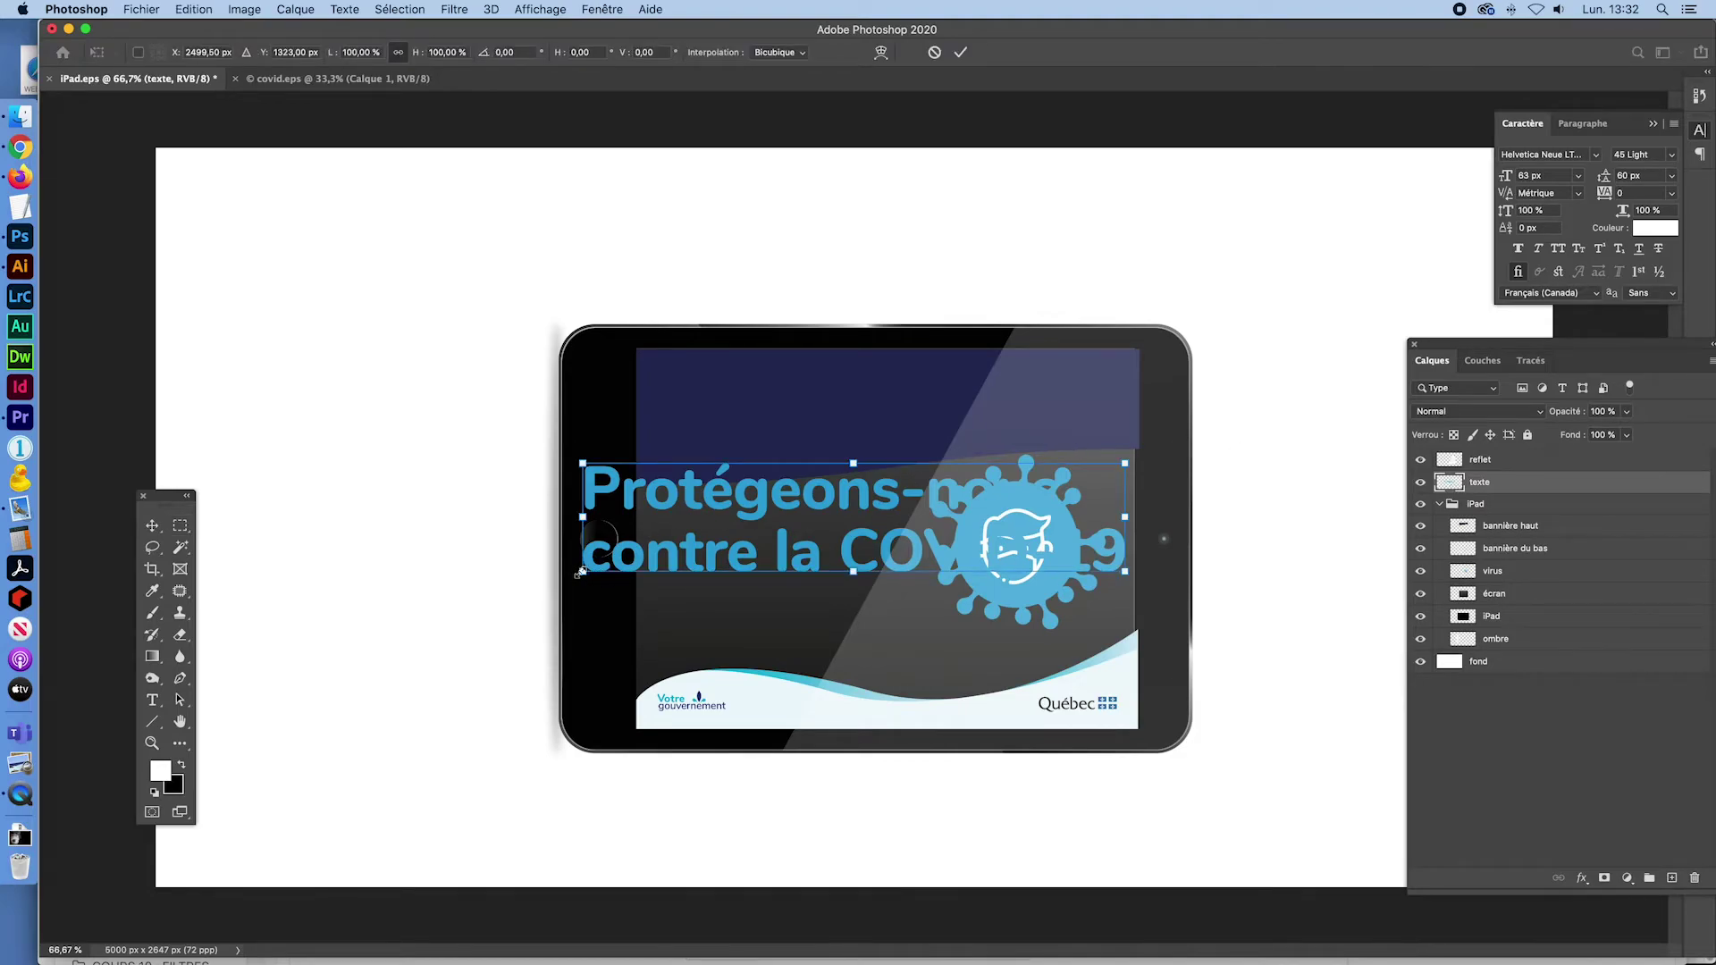
drag(579, 572, 830, 515)
drag(940, 485, 813, 522)
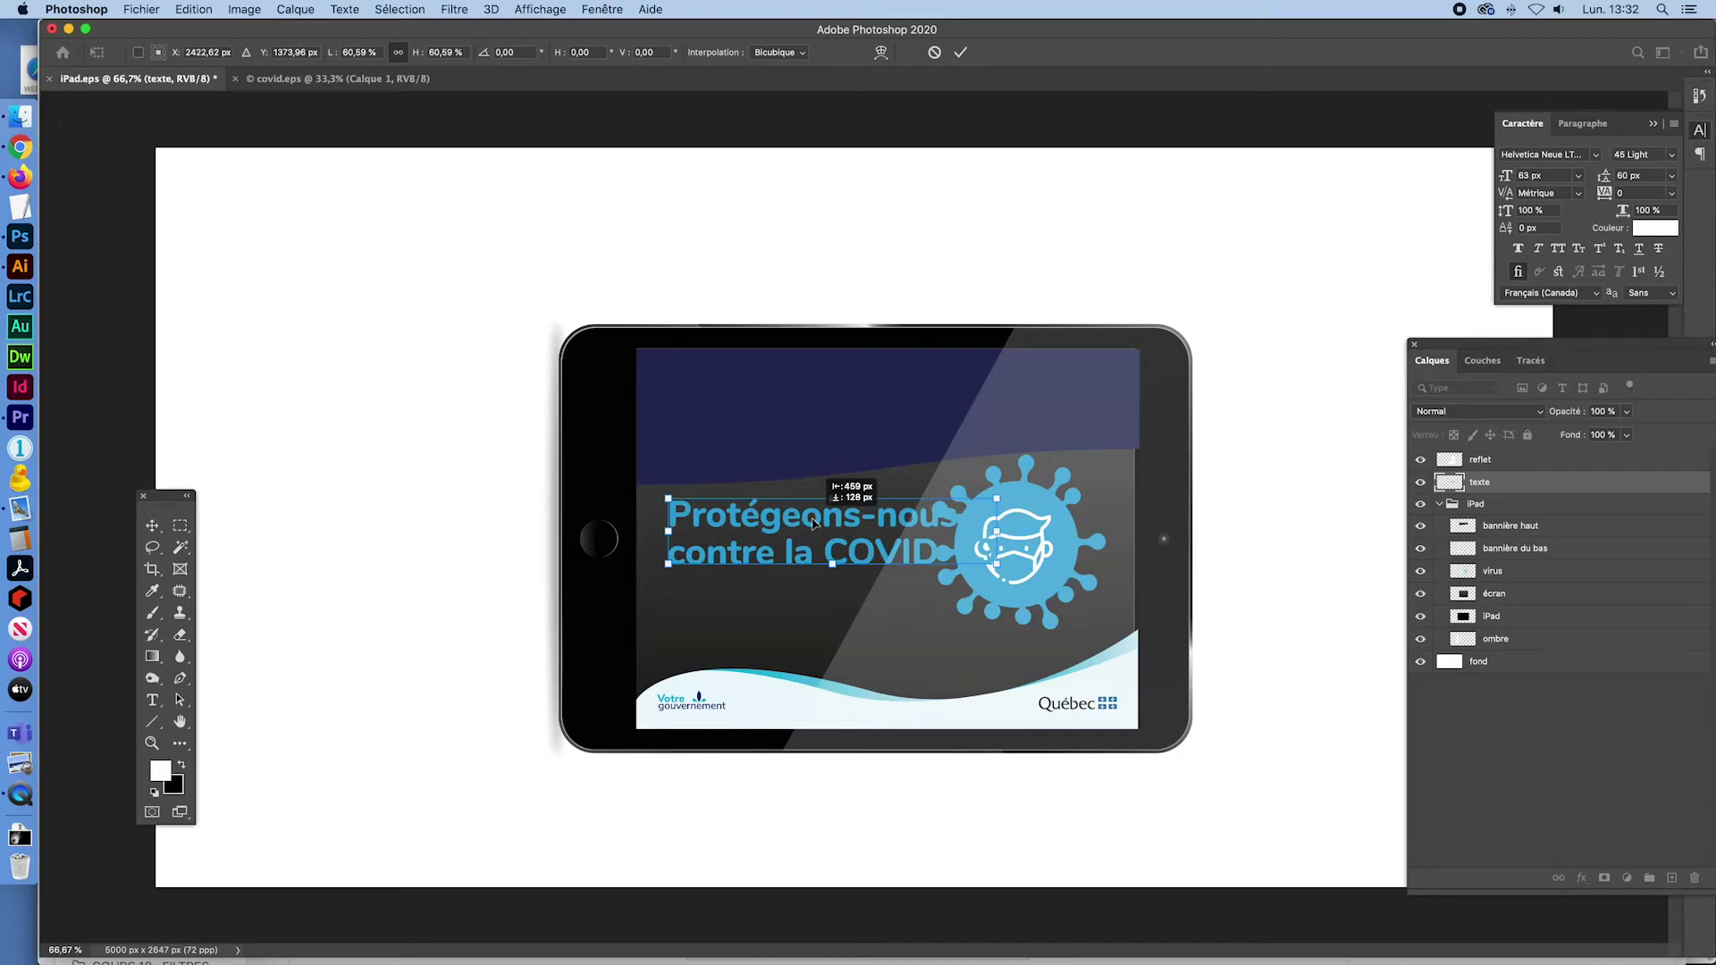
drag(995, 563, 926, 549)
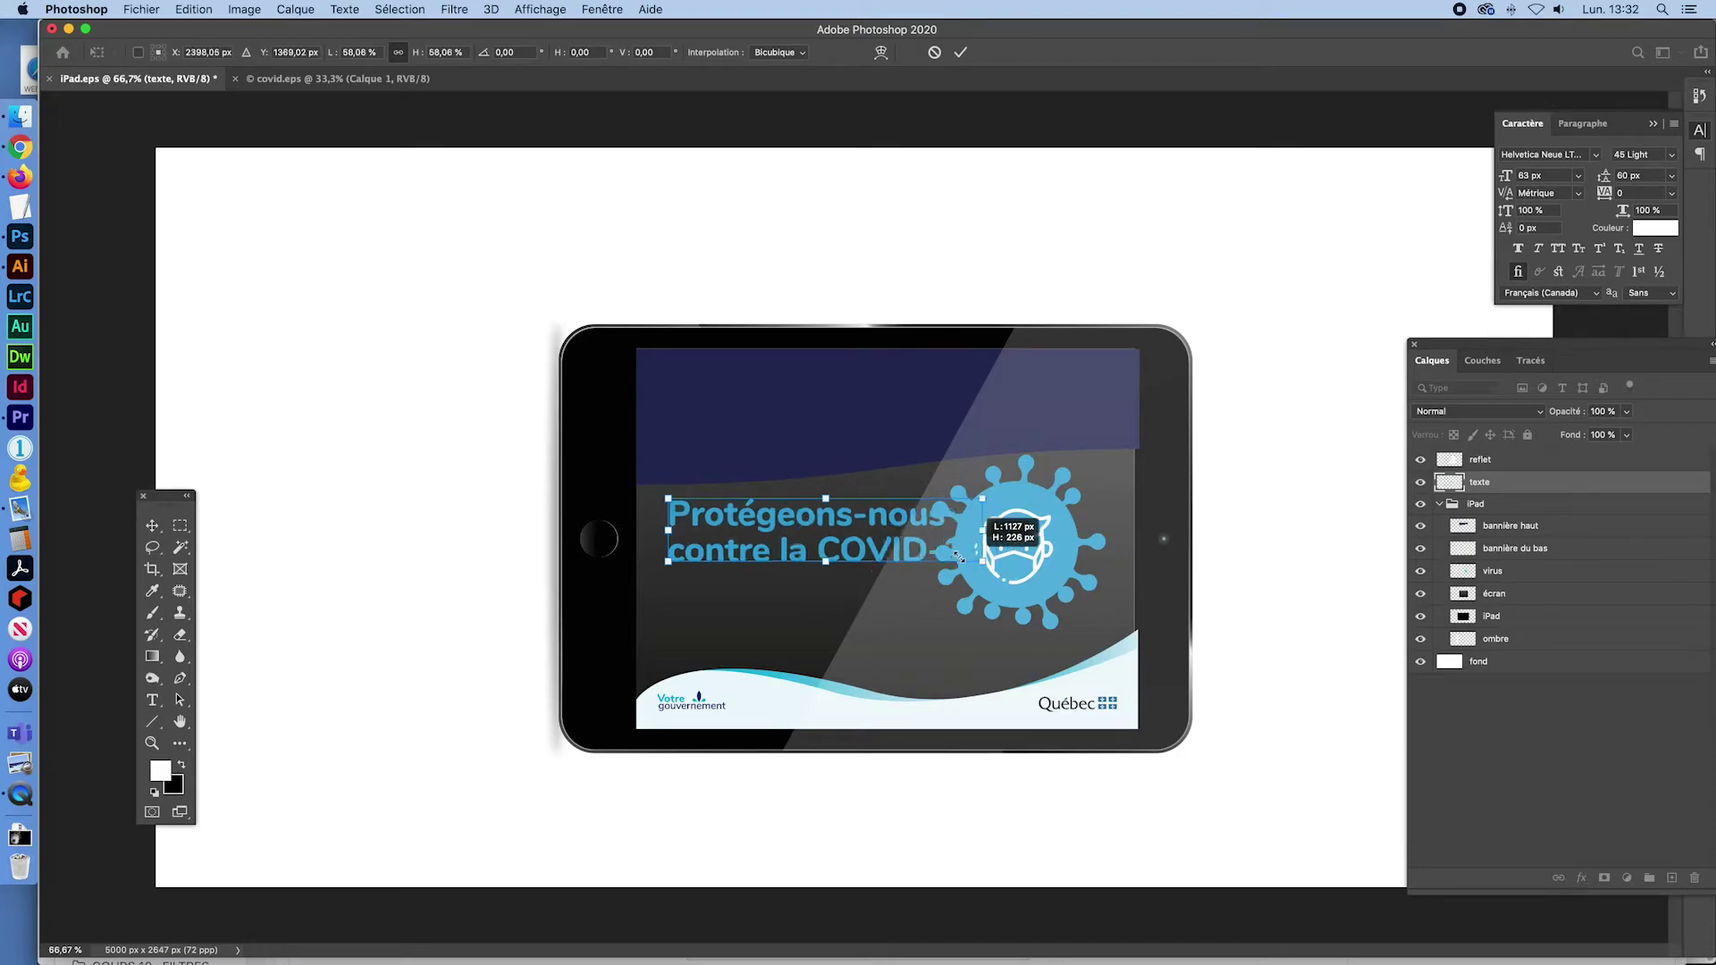
key(Return)
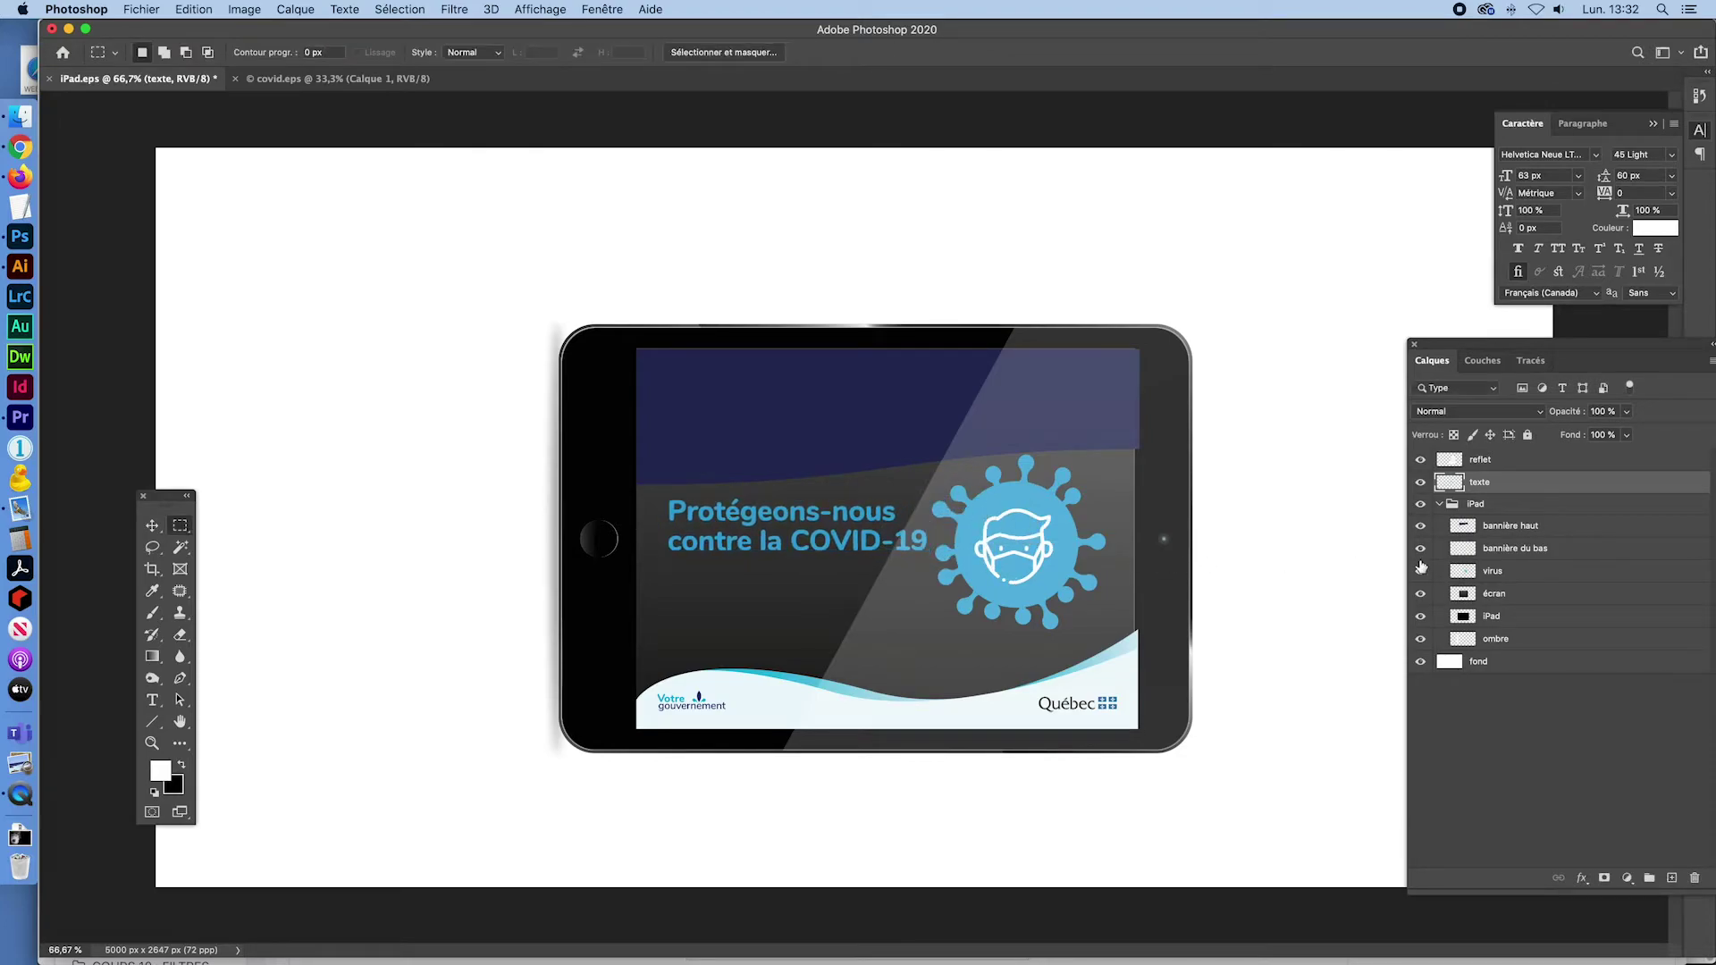
drag(1452, 482, 1467, 517)
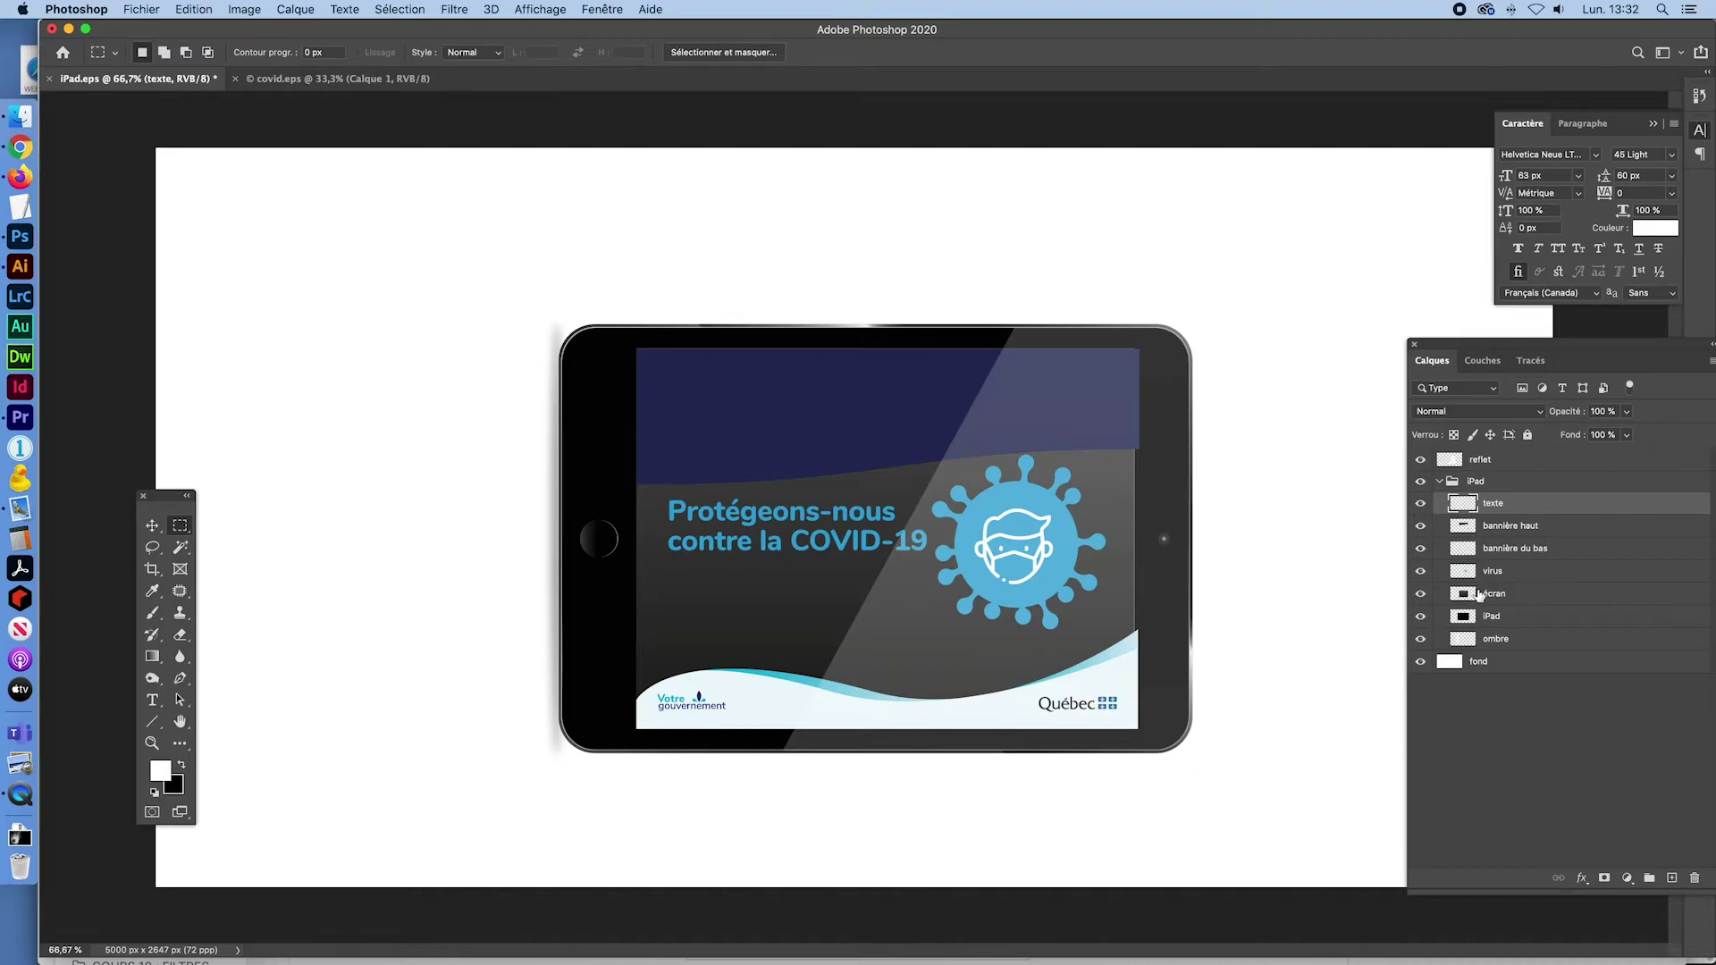
Move virus just below texte and clip bannière du bas to the iPad screen
drag(1465, 579, 1465, 516)
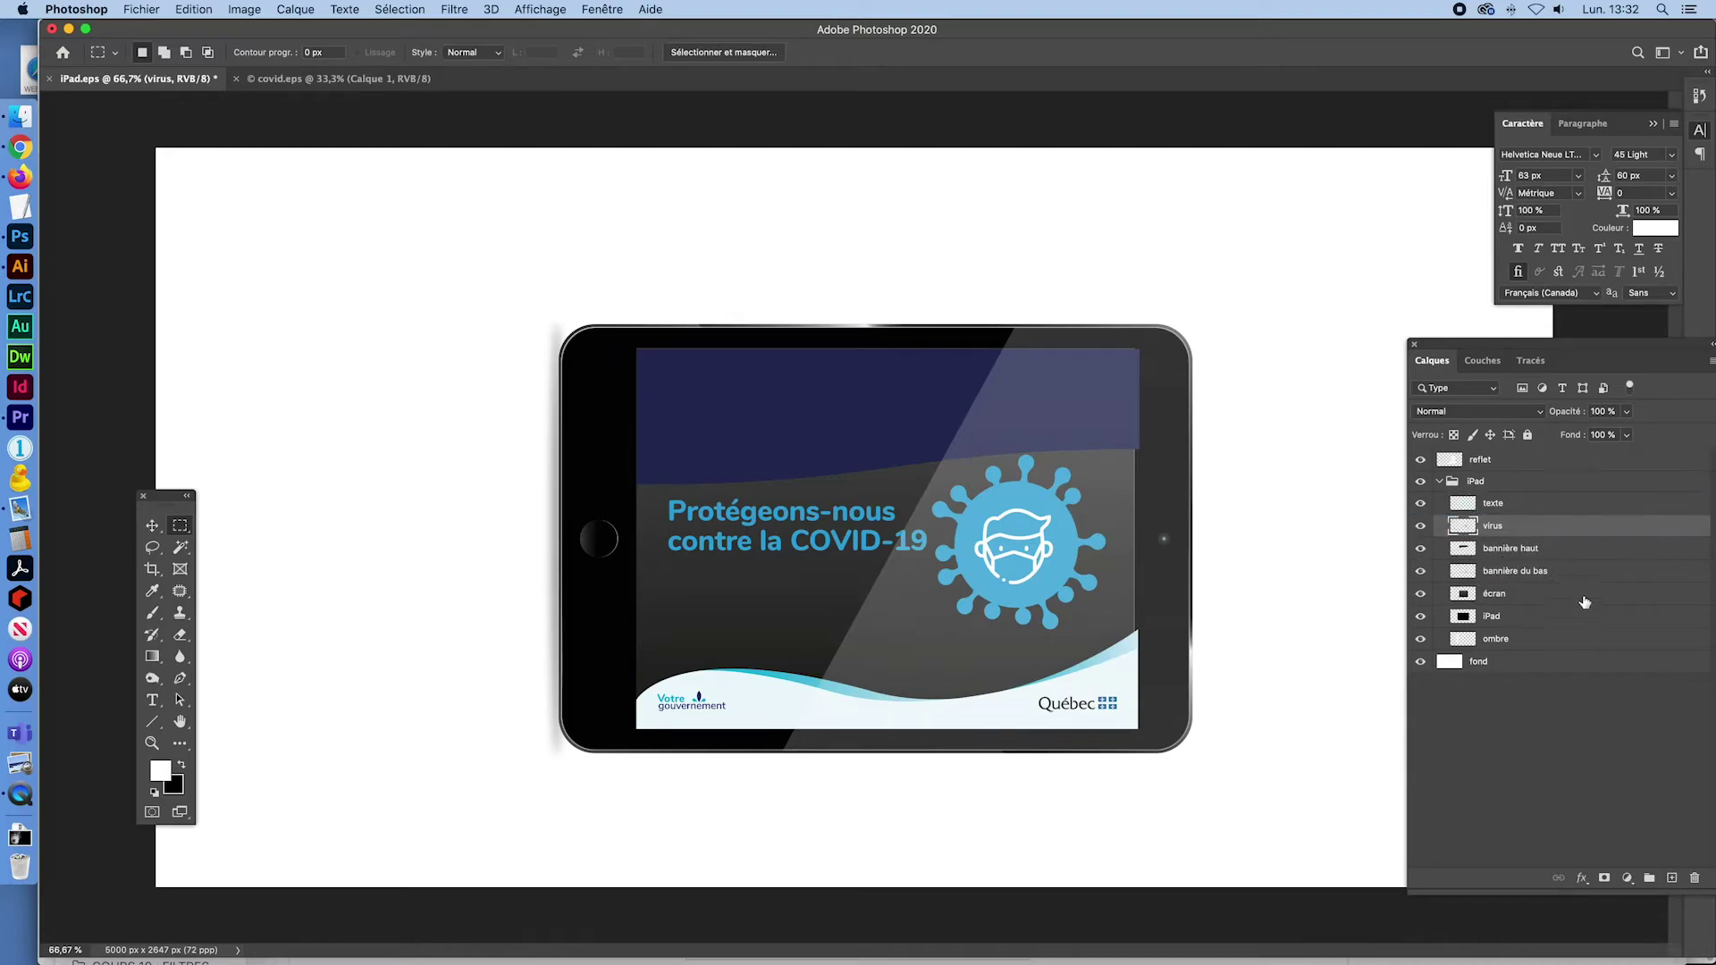
click(1470, 550)
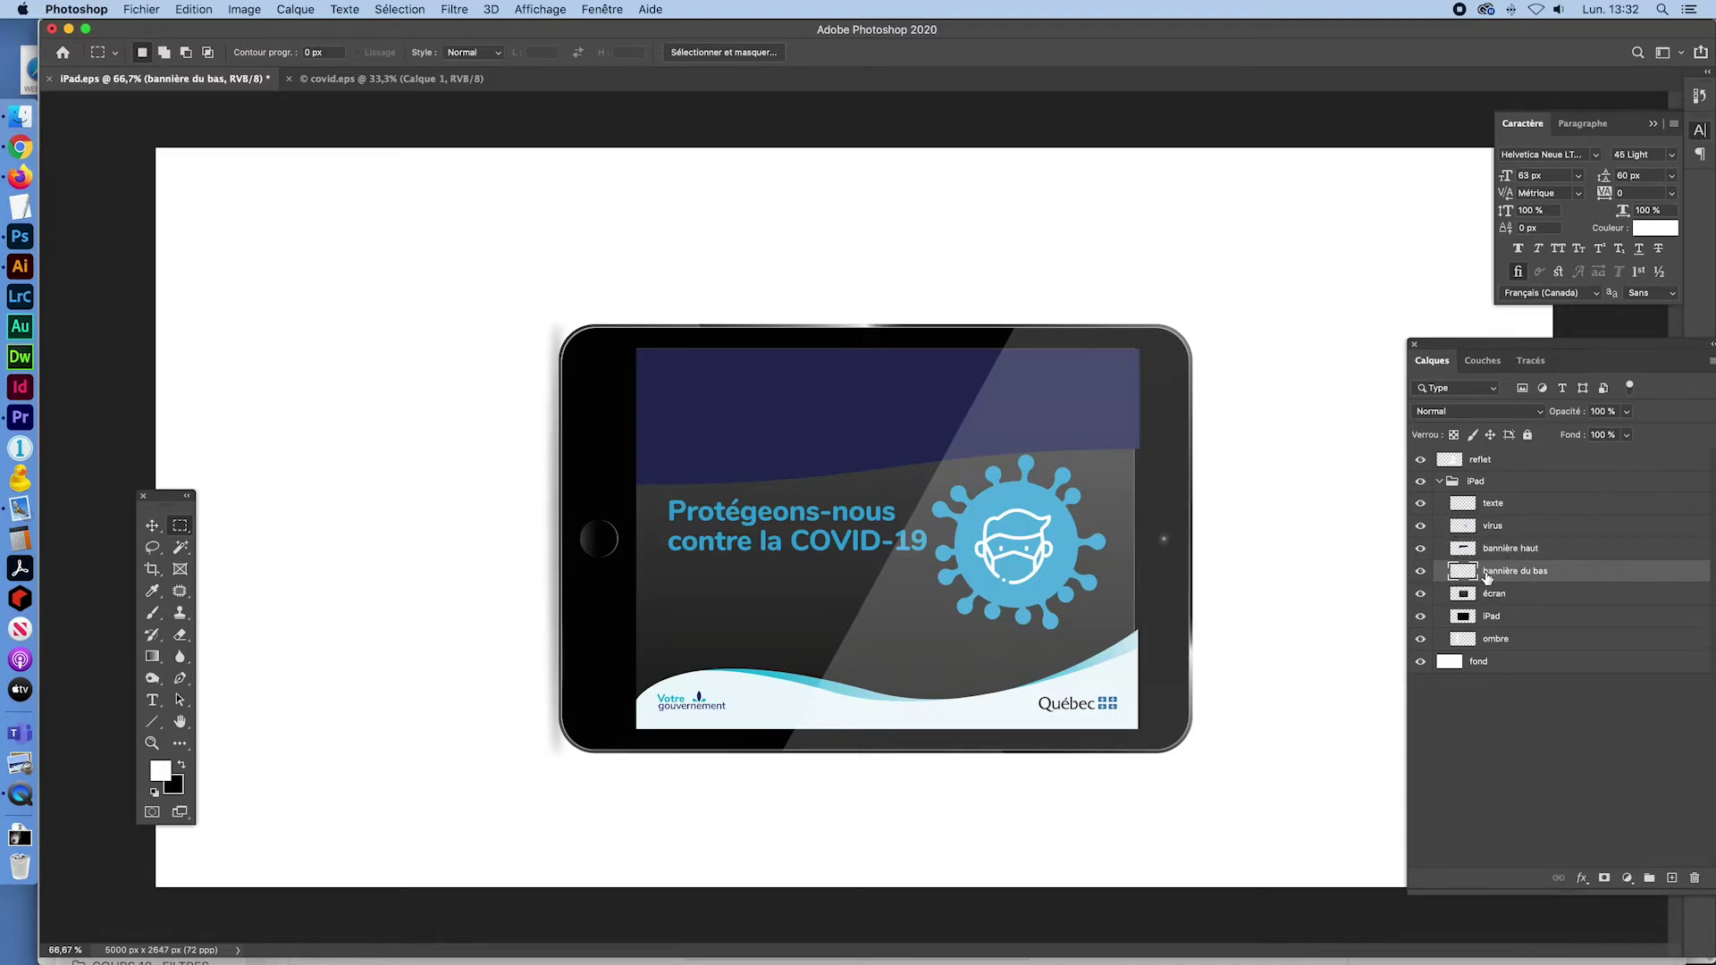
drag(1498, 584, 1496, 574)
alt+click(1497, 577)
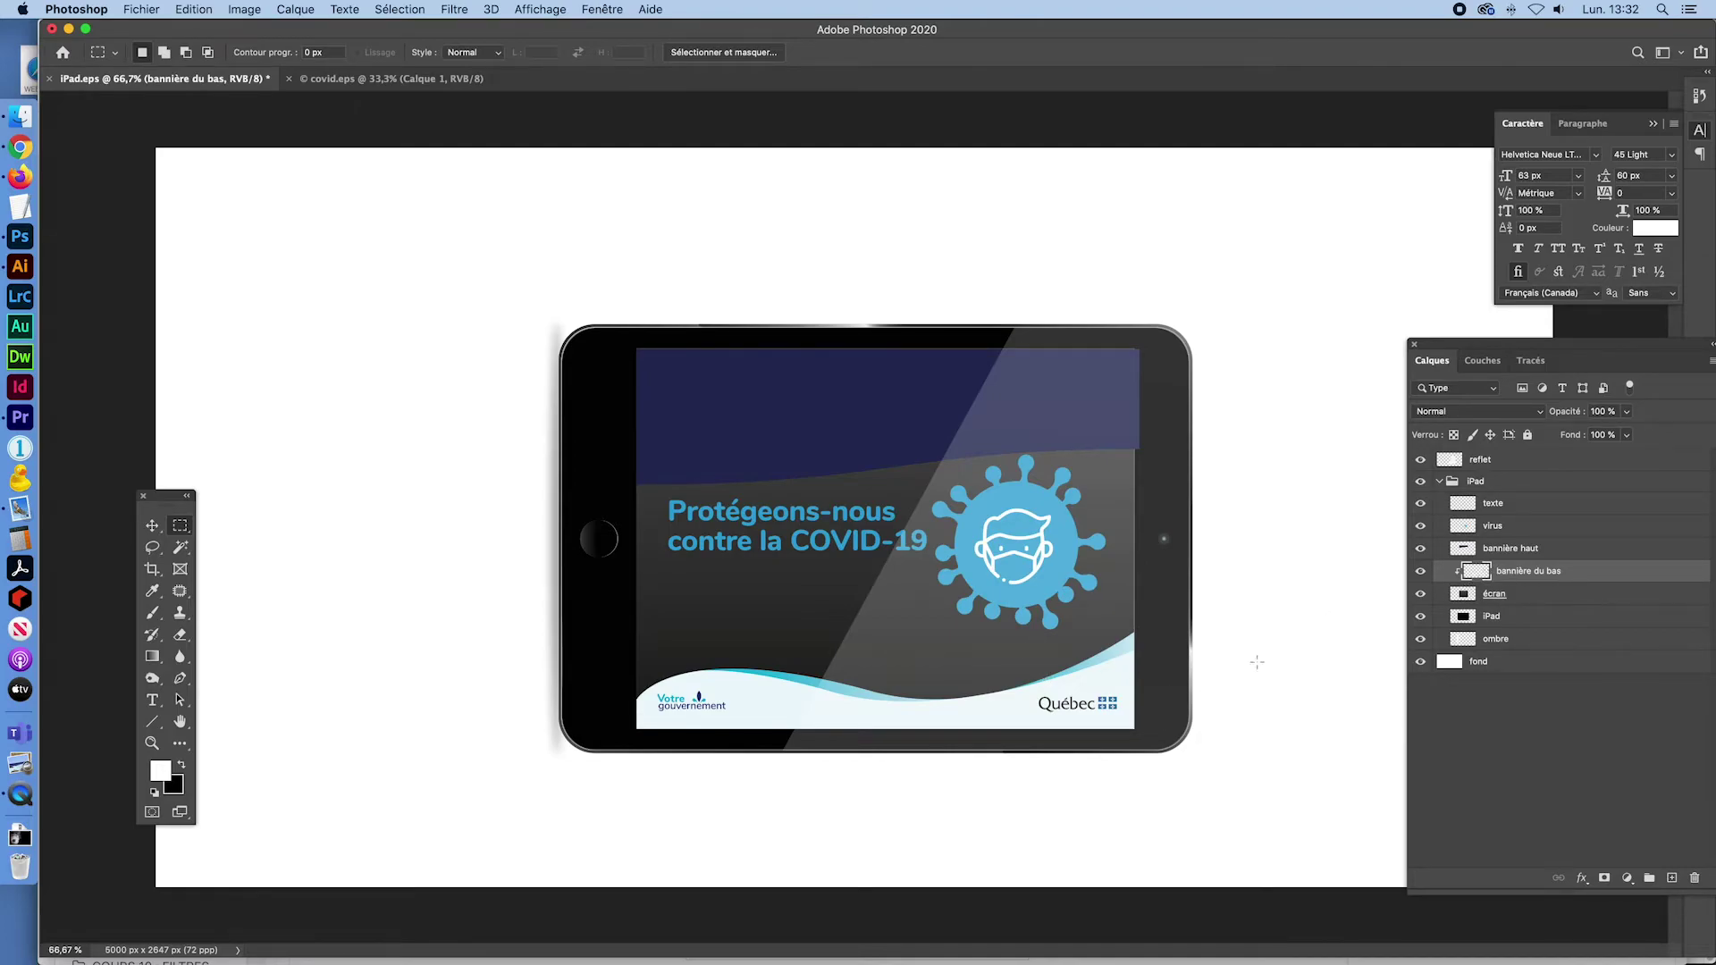
Recheck the bottom banner's visibility and clip bannière haut to the screen layer
click(1419, 573)
click(1420, 572)
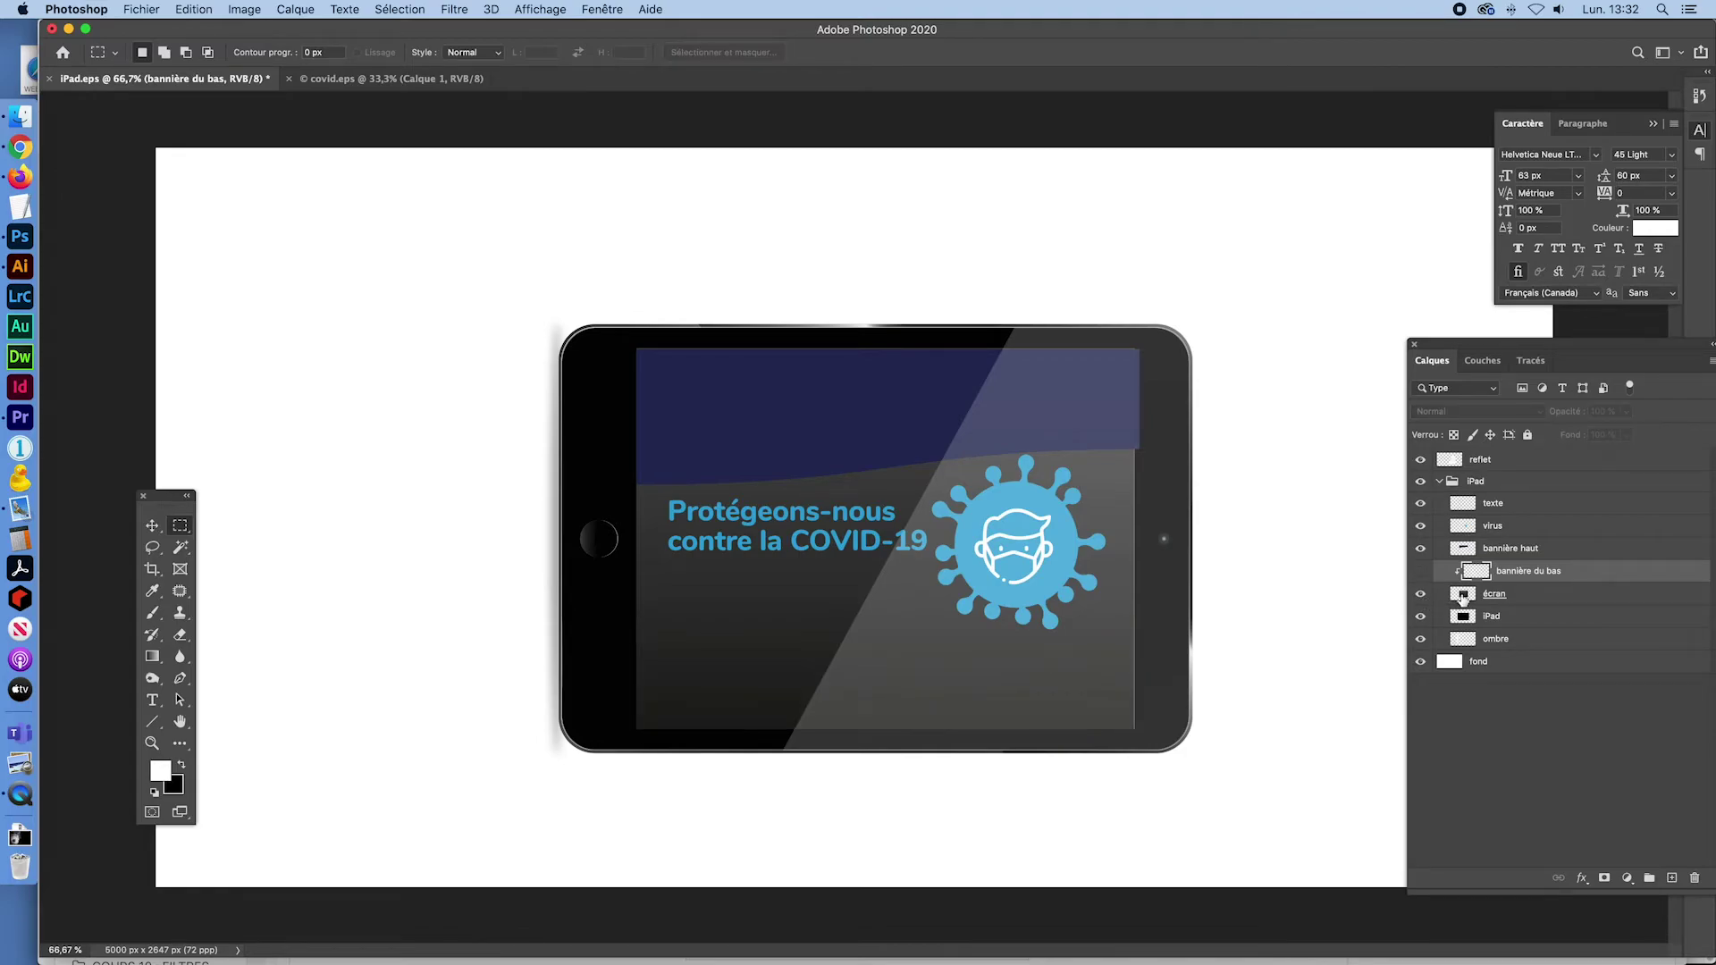
click(1462, 596)
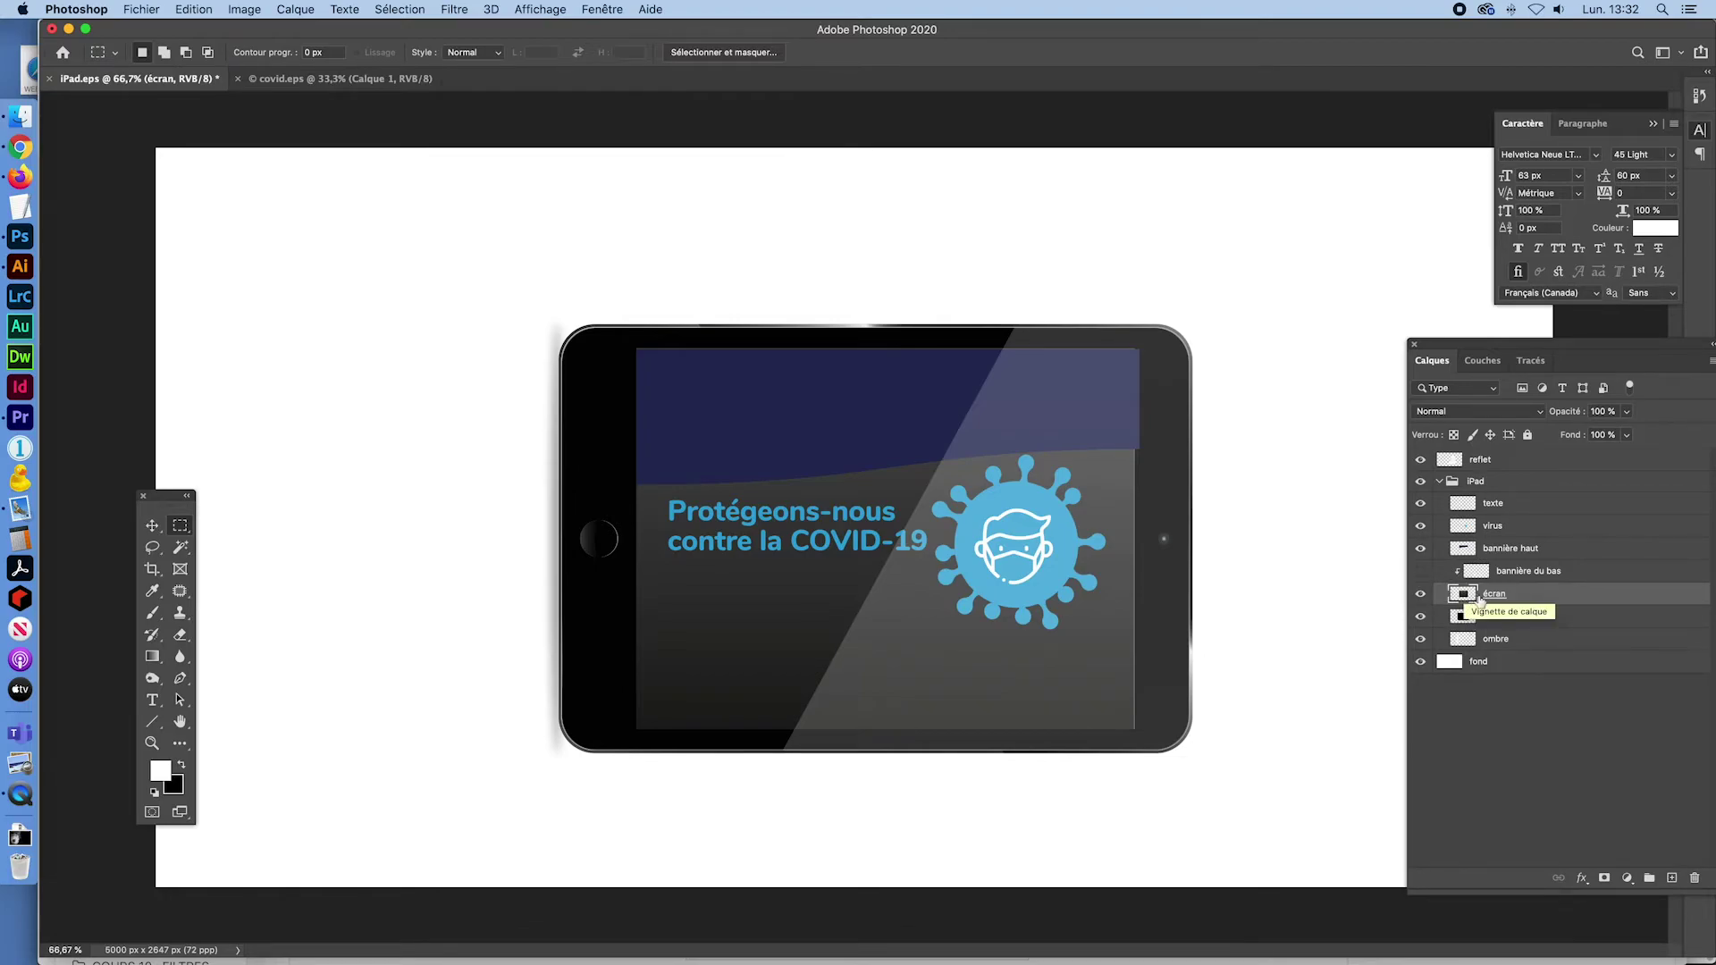
click(1419, 571)
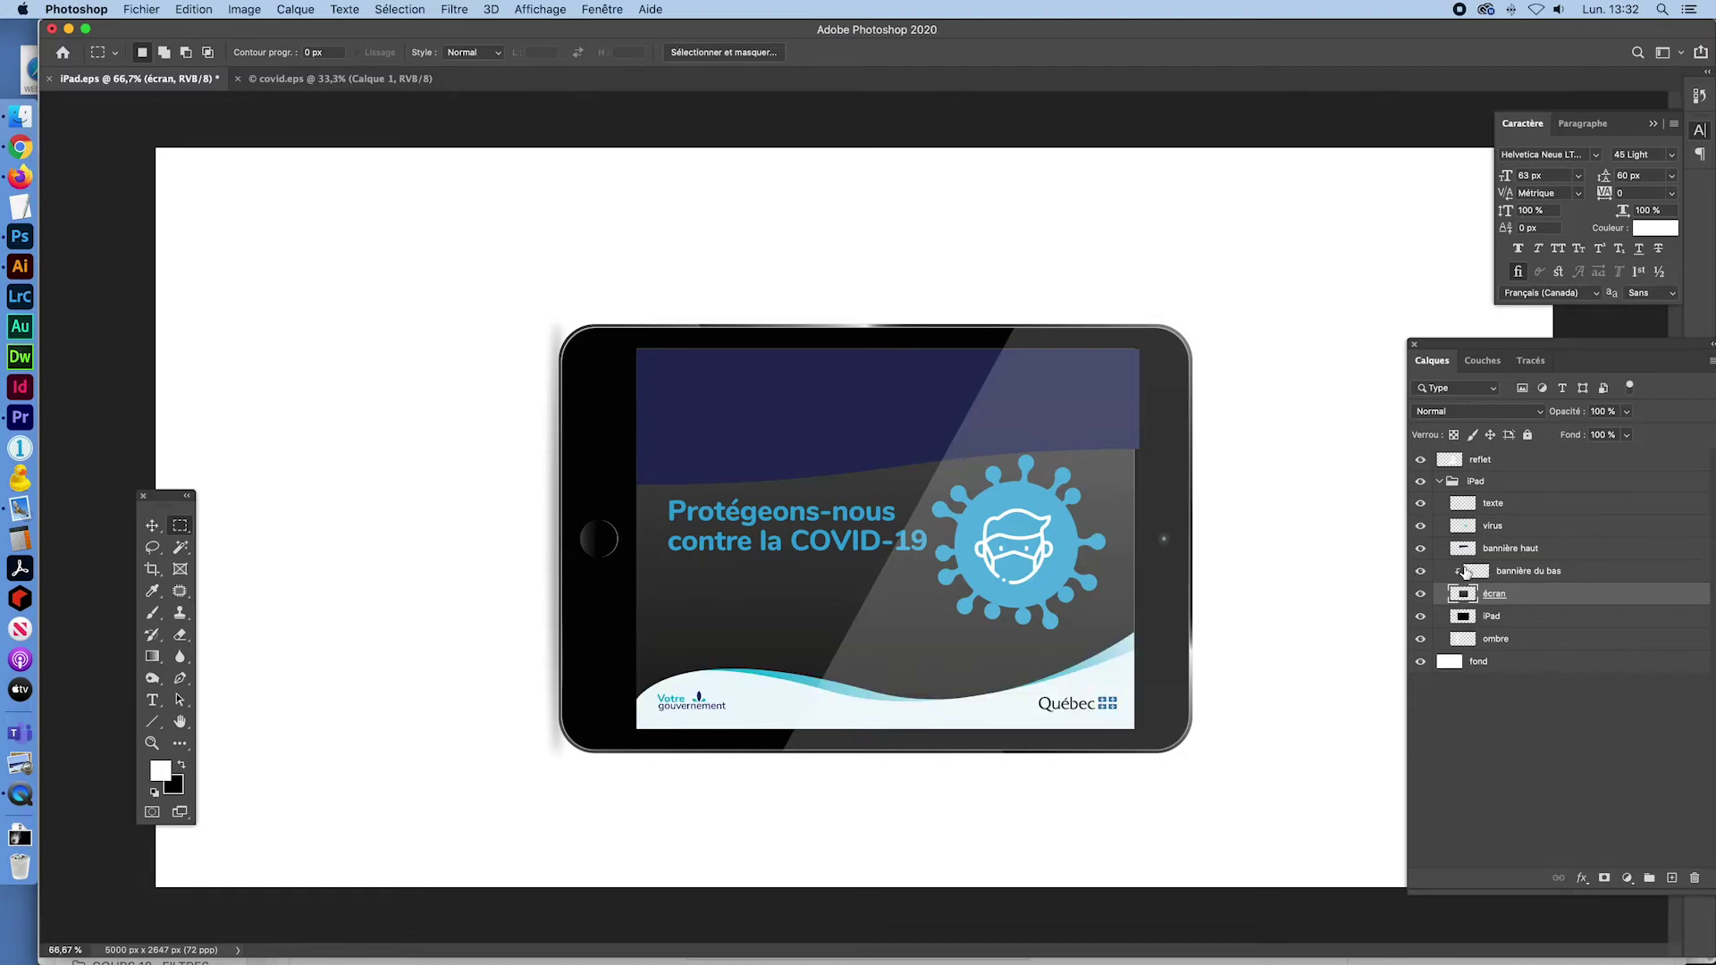
click(1517, 551)
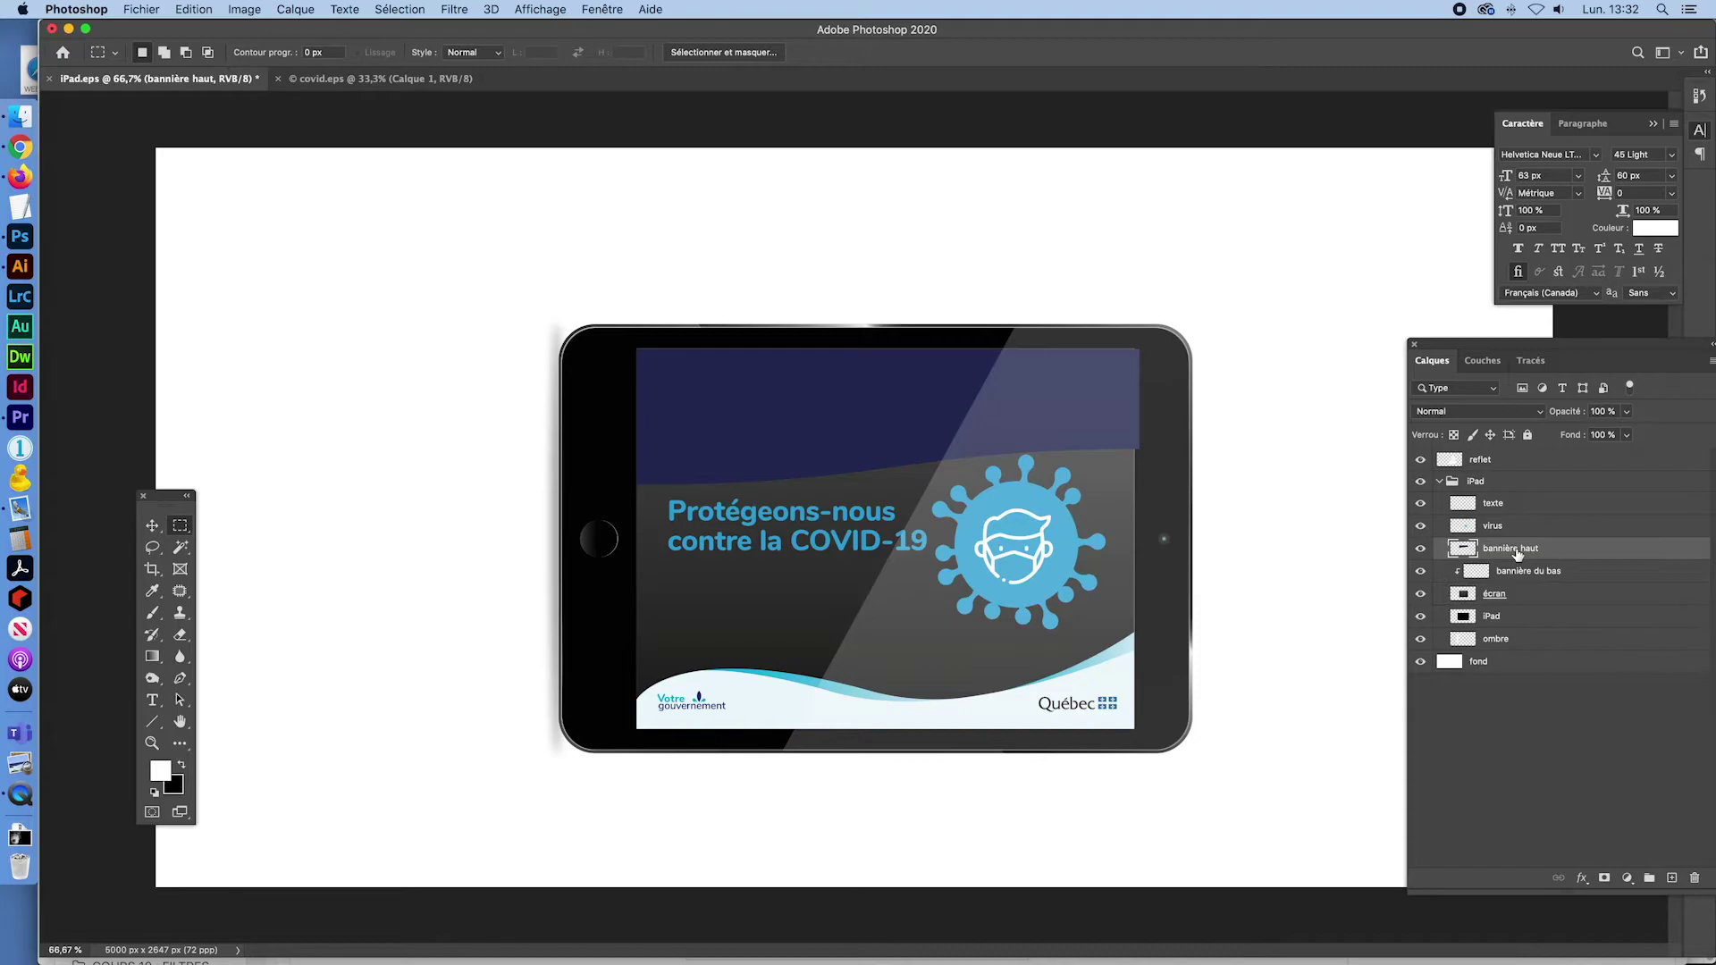
alt+click(1494, 561)
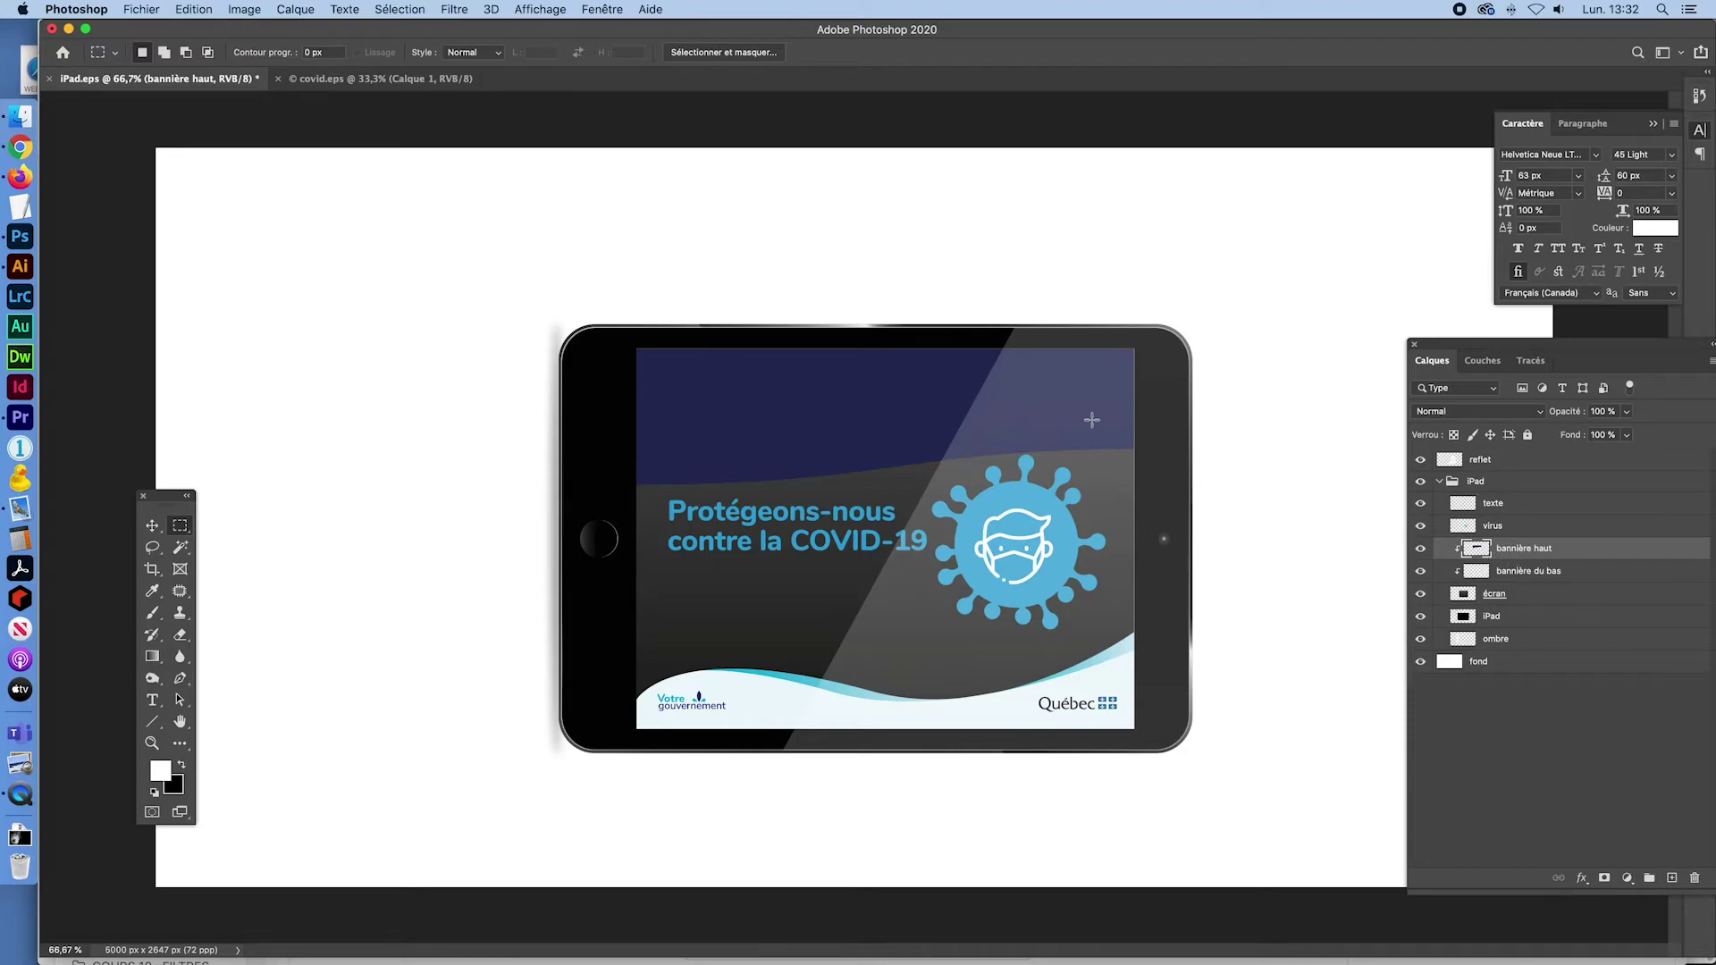
Move bannière haut up so only a thin curved strip remains on screen
click(1420, 548)
key(ctrl+t)
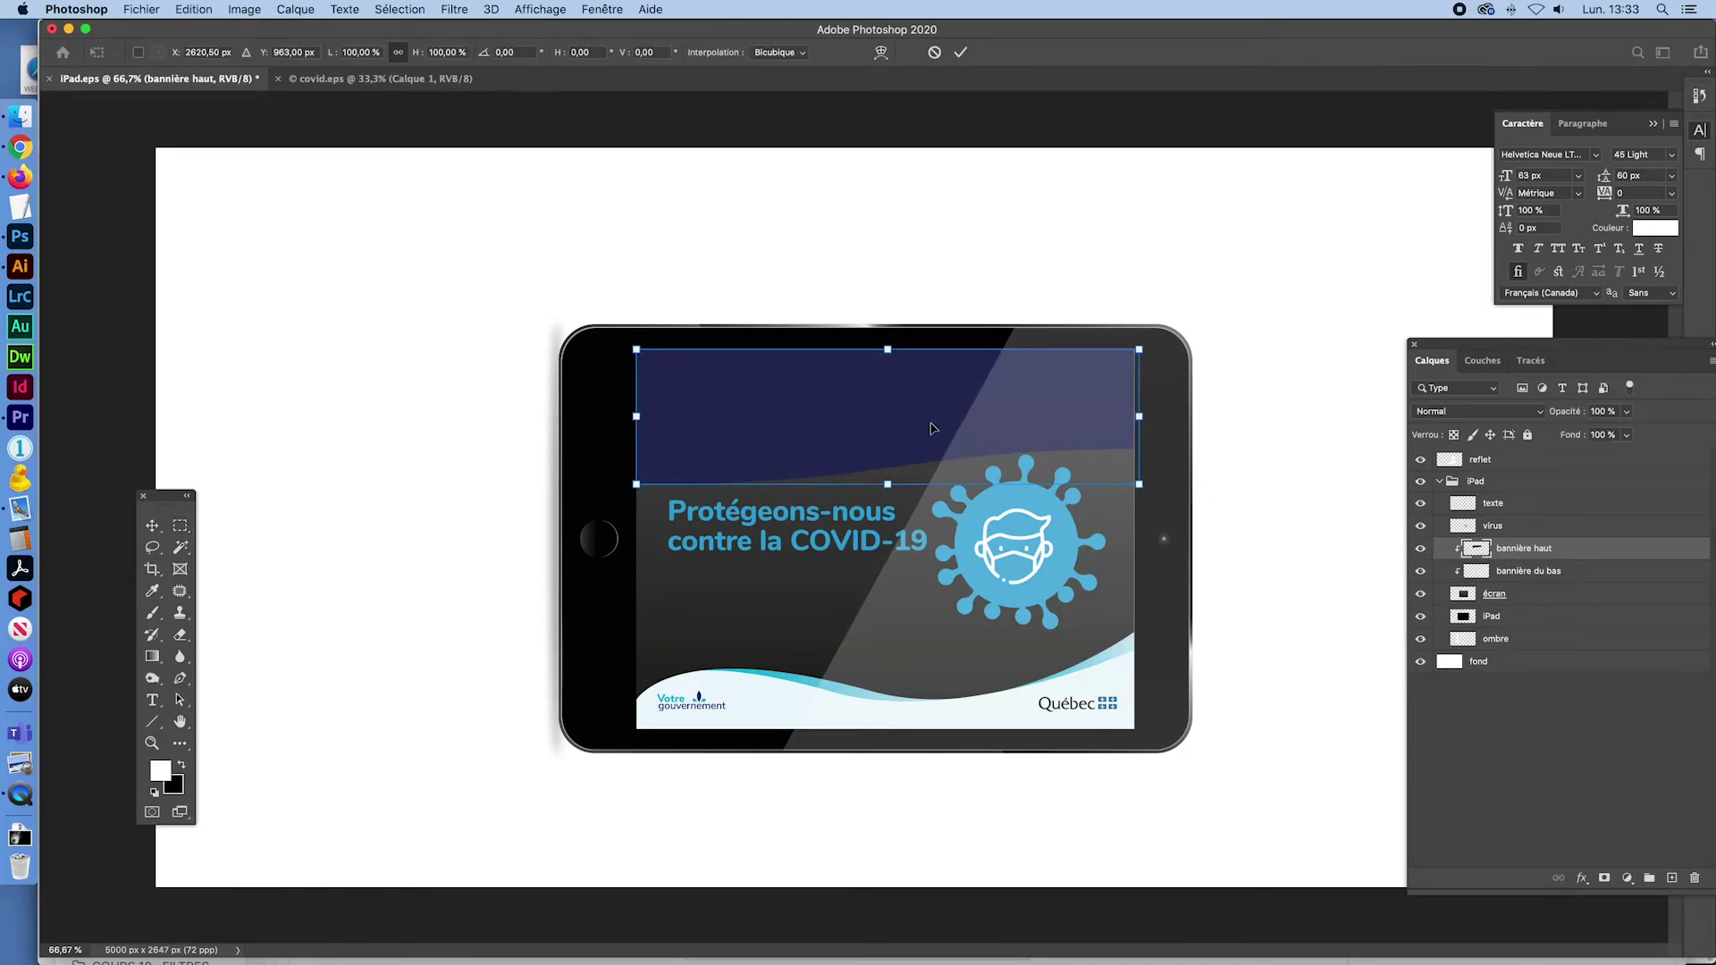
drag(930, 428, 933, 359)
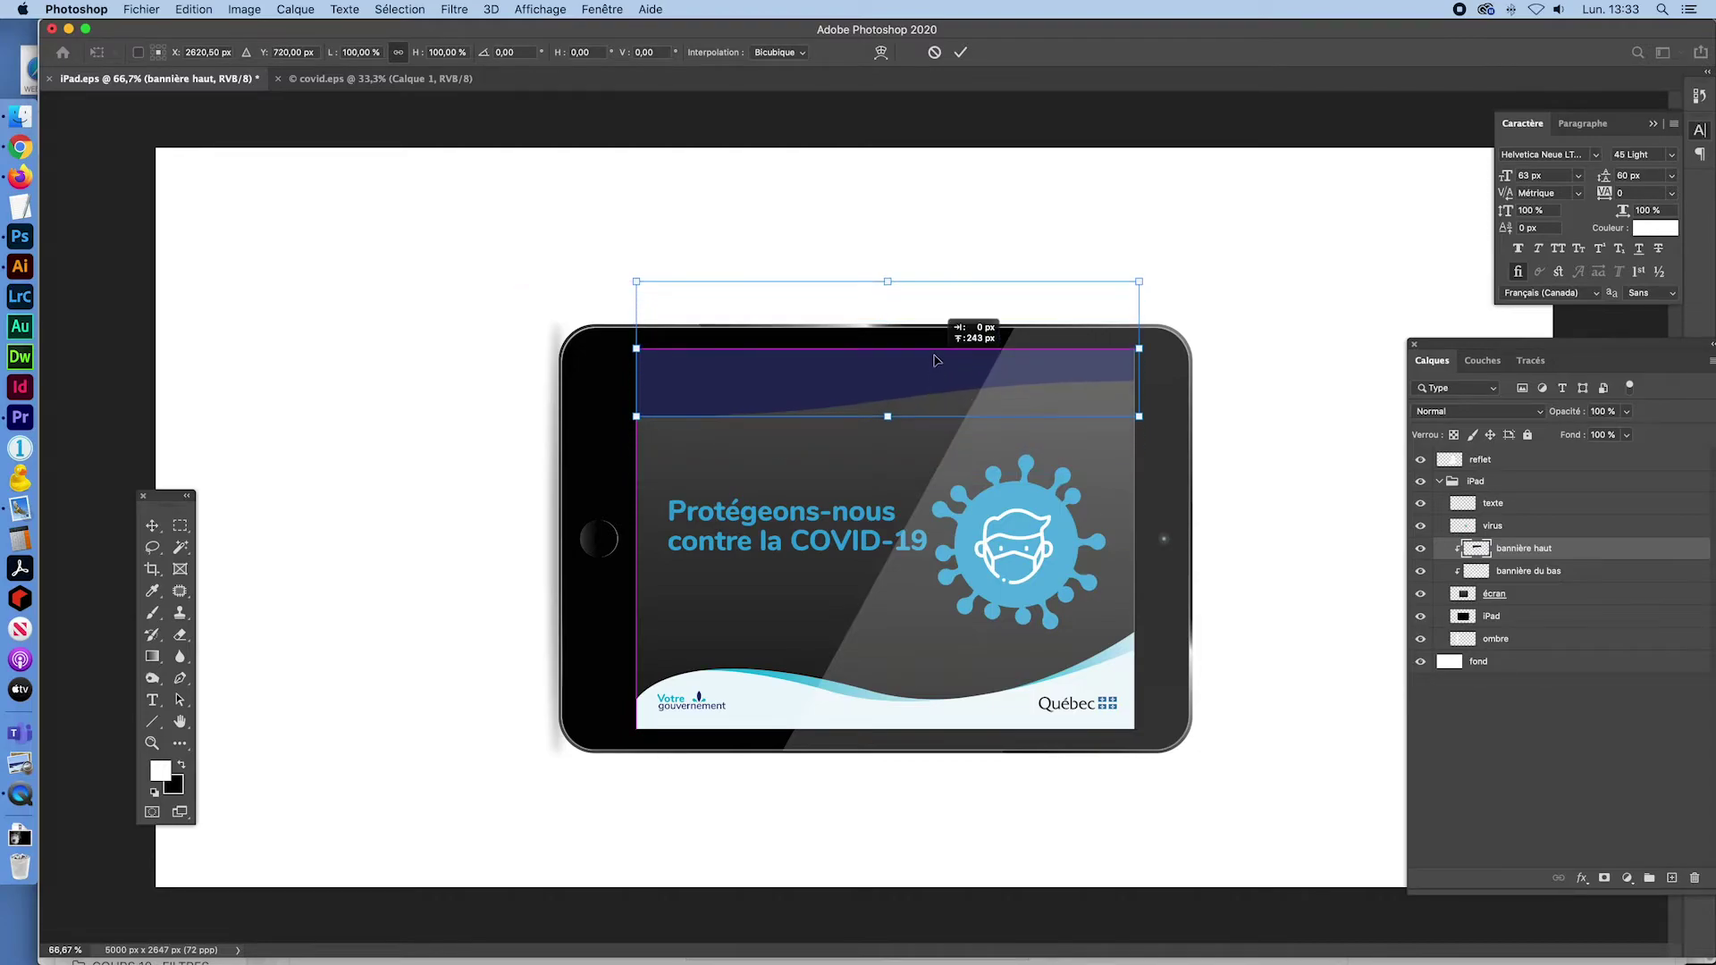
key(Return)
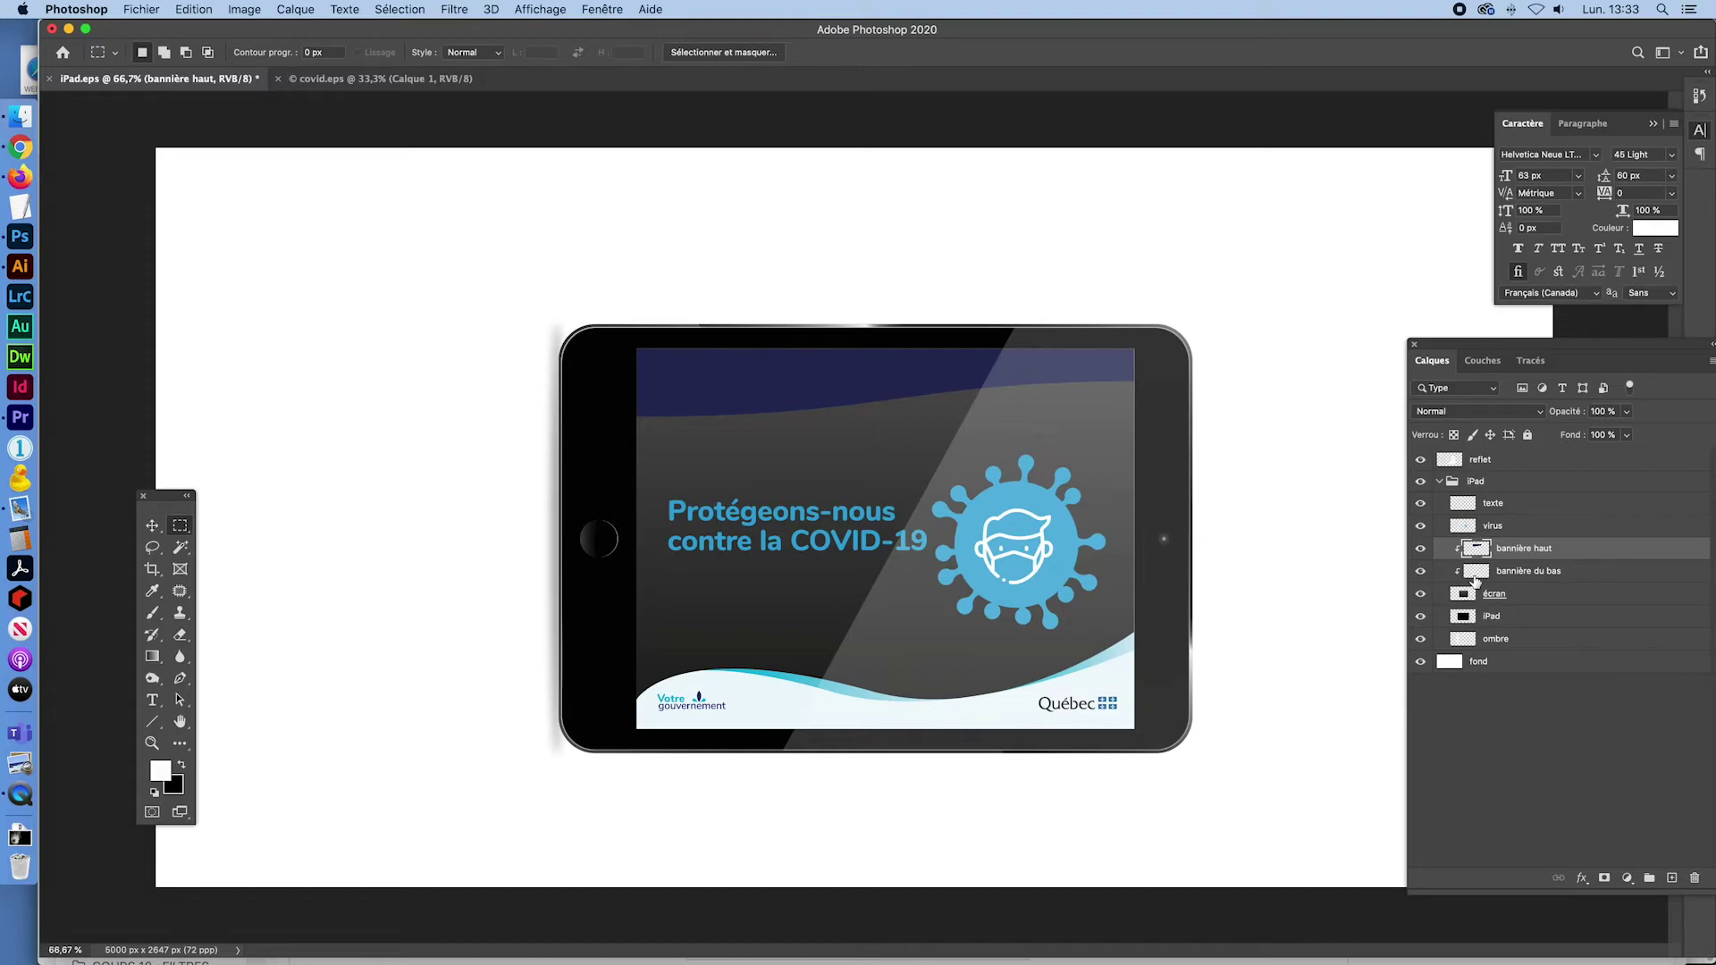
Nudge bannière du bas slightly down and bannière haut three steps further up
click(1476, 577)
key(shift+ctrl+Down)
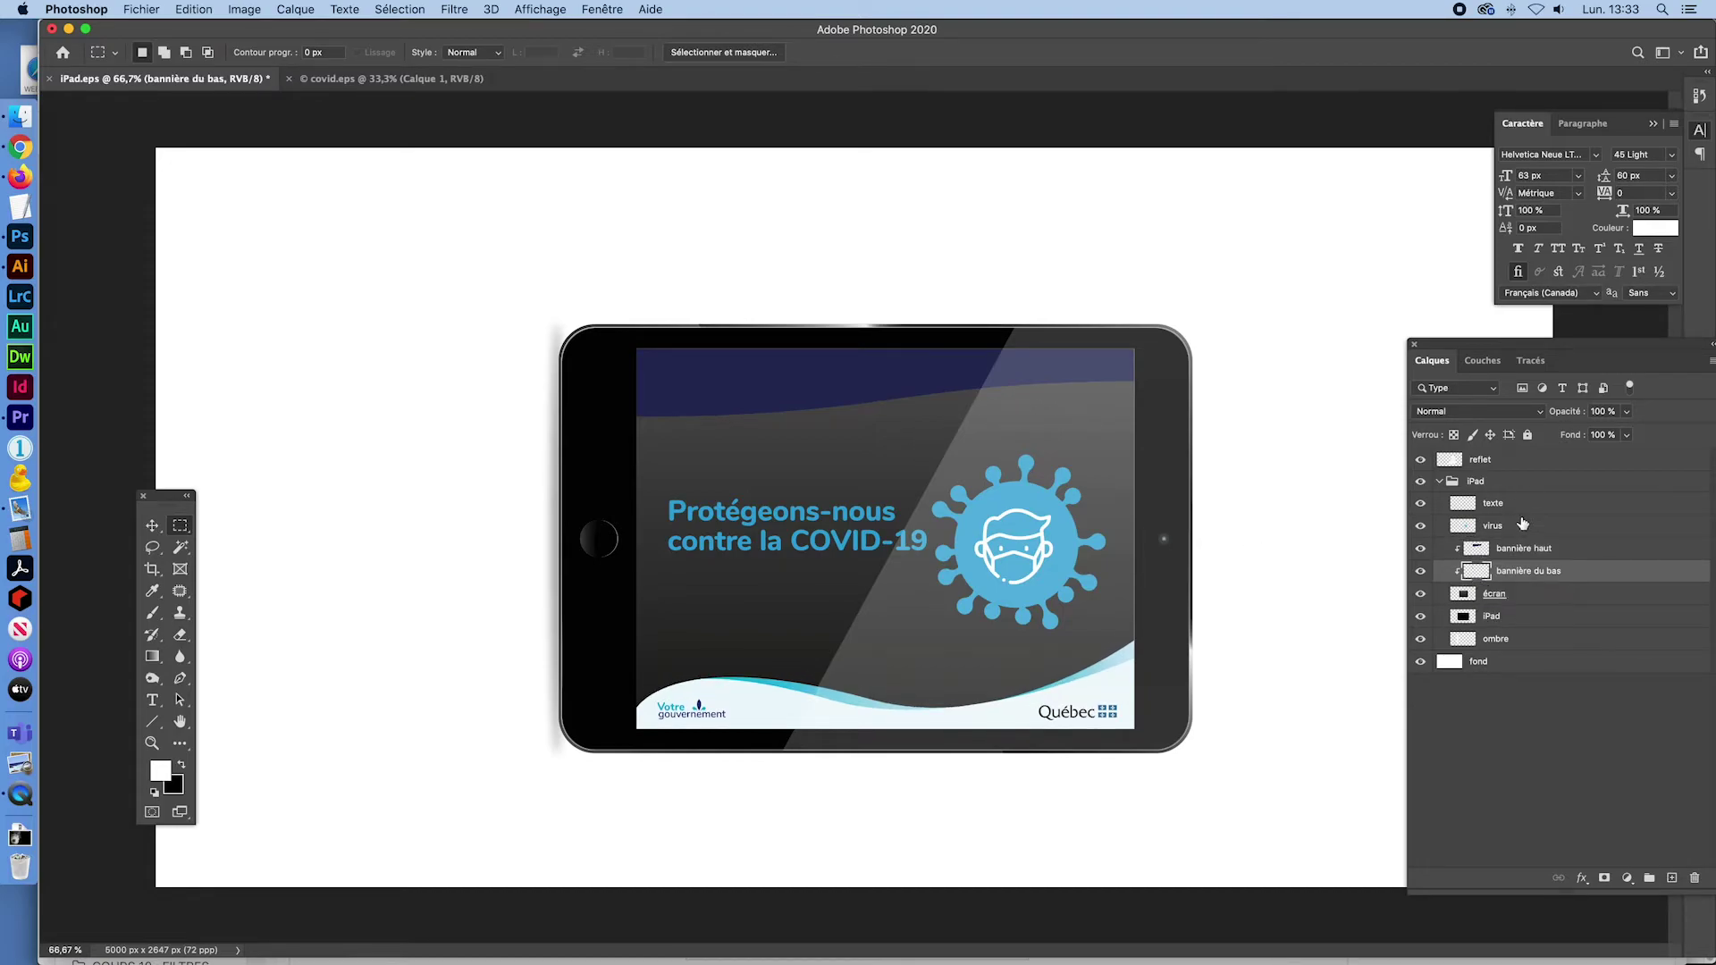
click(1474, 549)
key(shift+ctrl+Up)
key(shift+ctrl+Up)
key(shift+ctrl+Up)
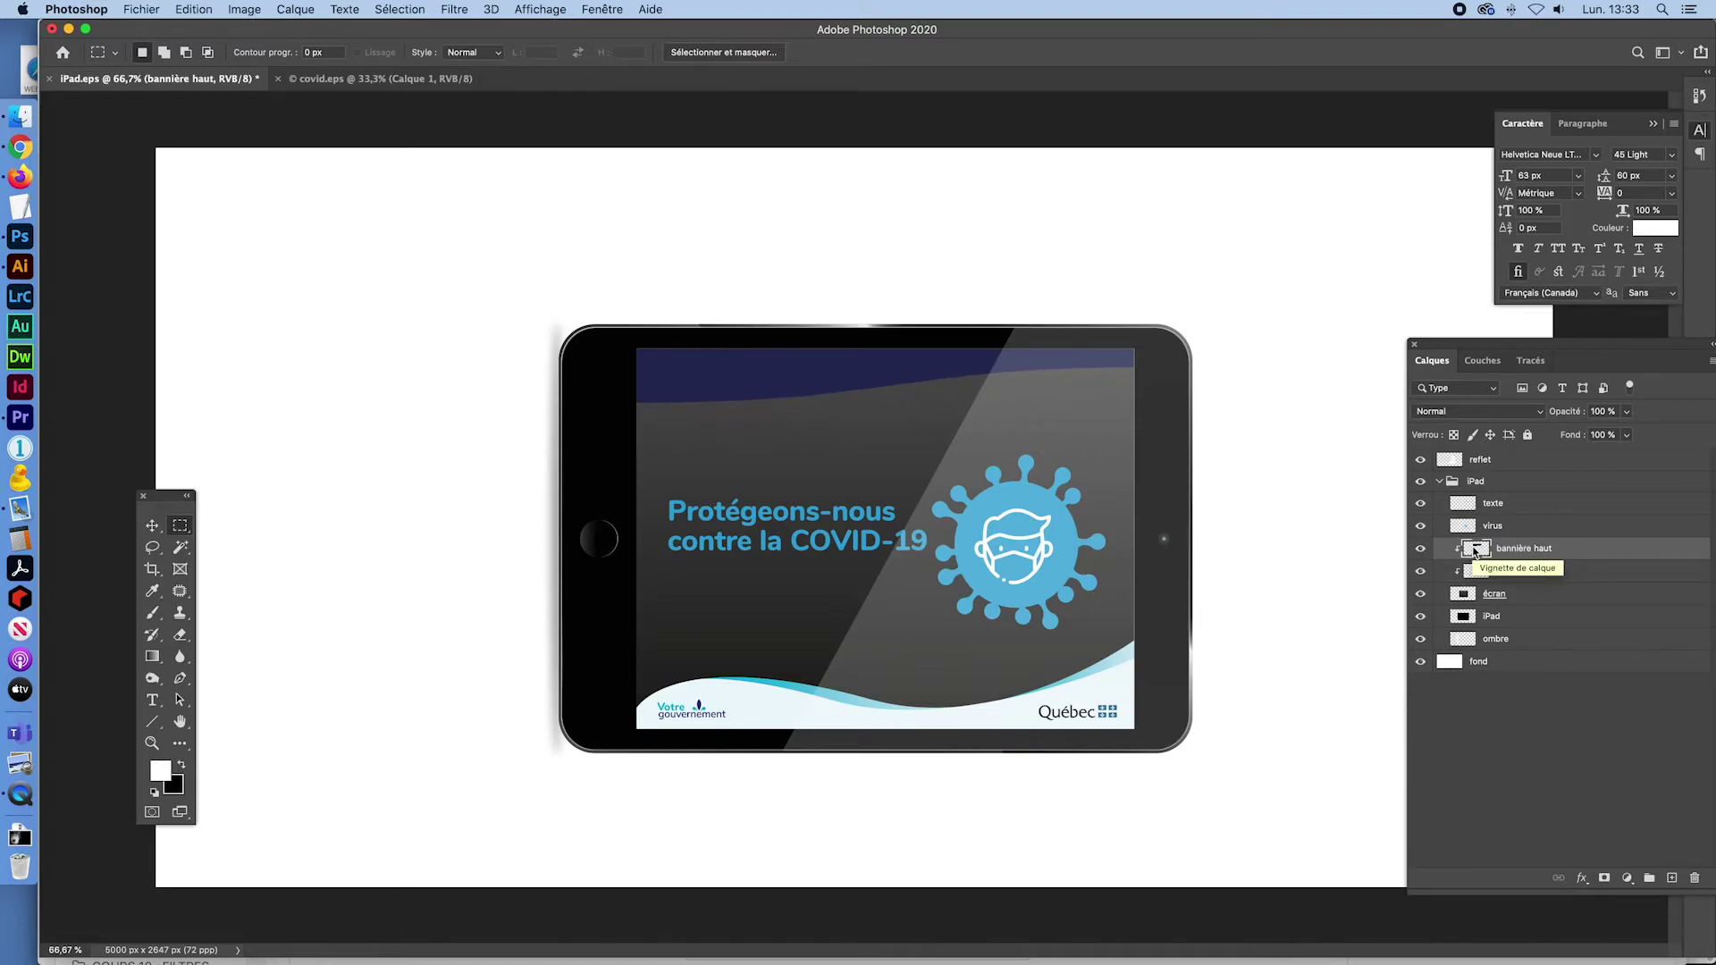
key(shift+ctrl+Up)
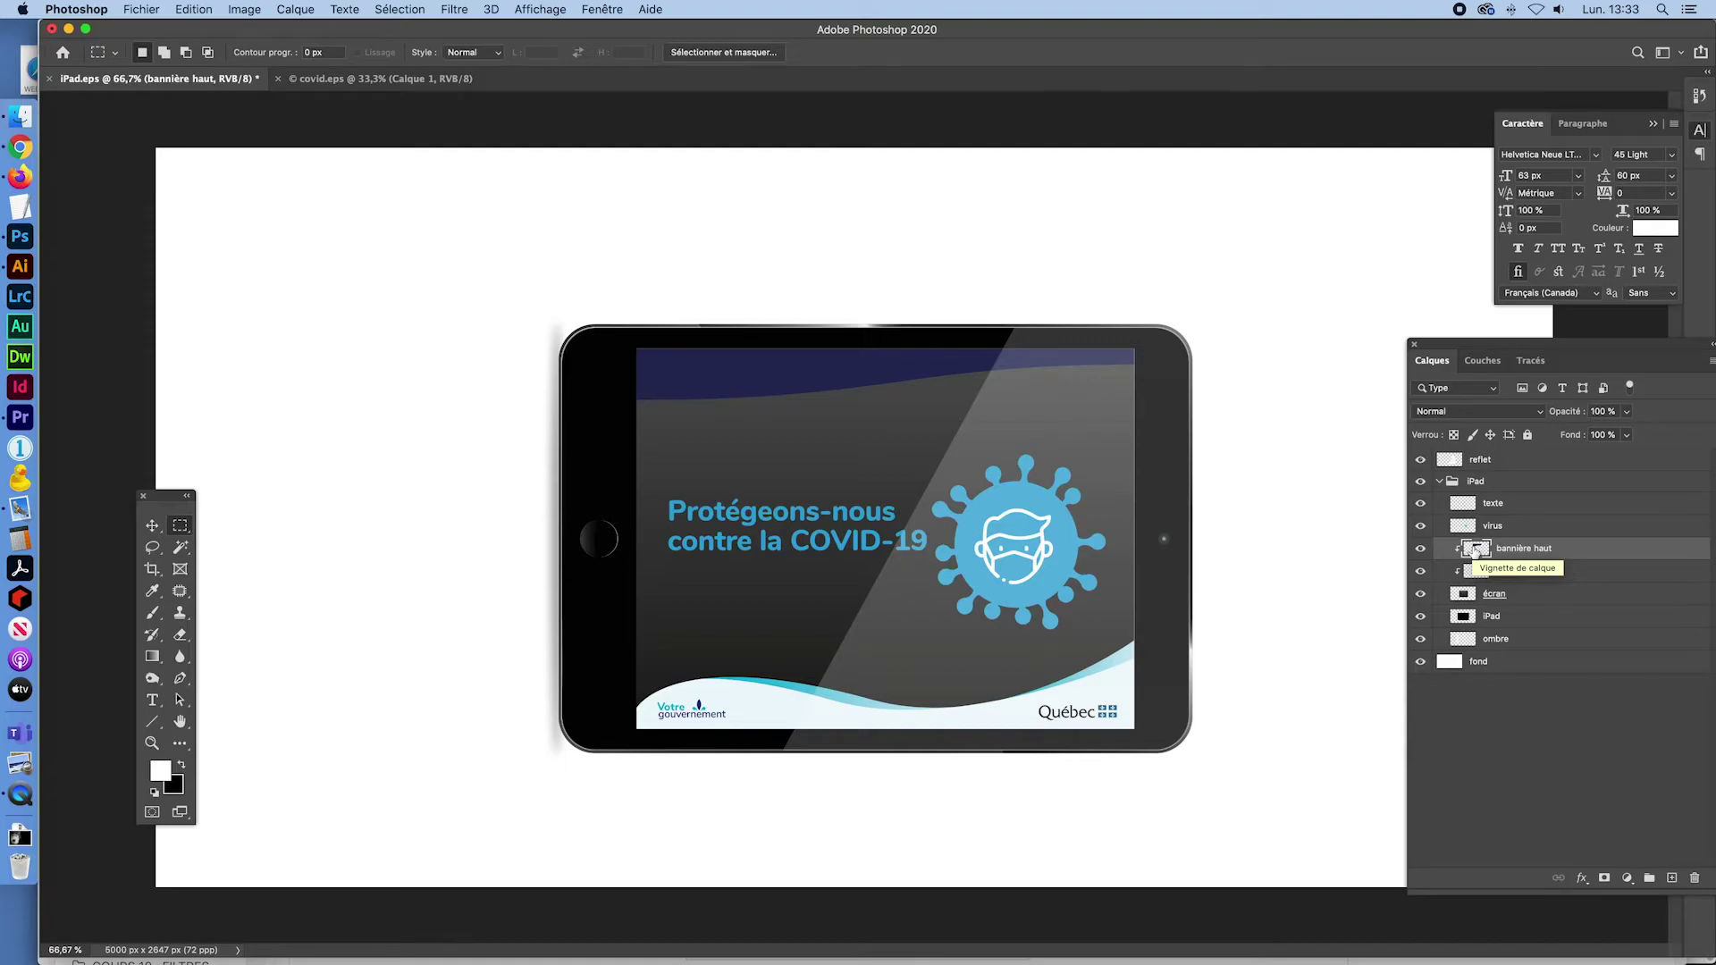
key(shift+ctrl+Up)
key(shift+ctrl+Up)
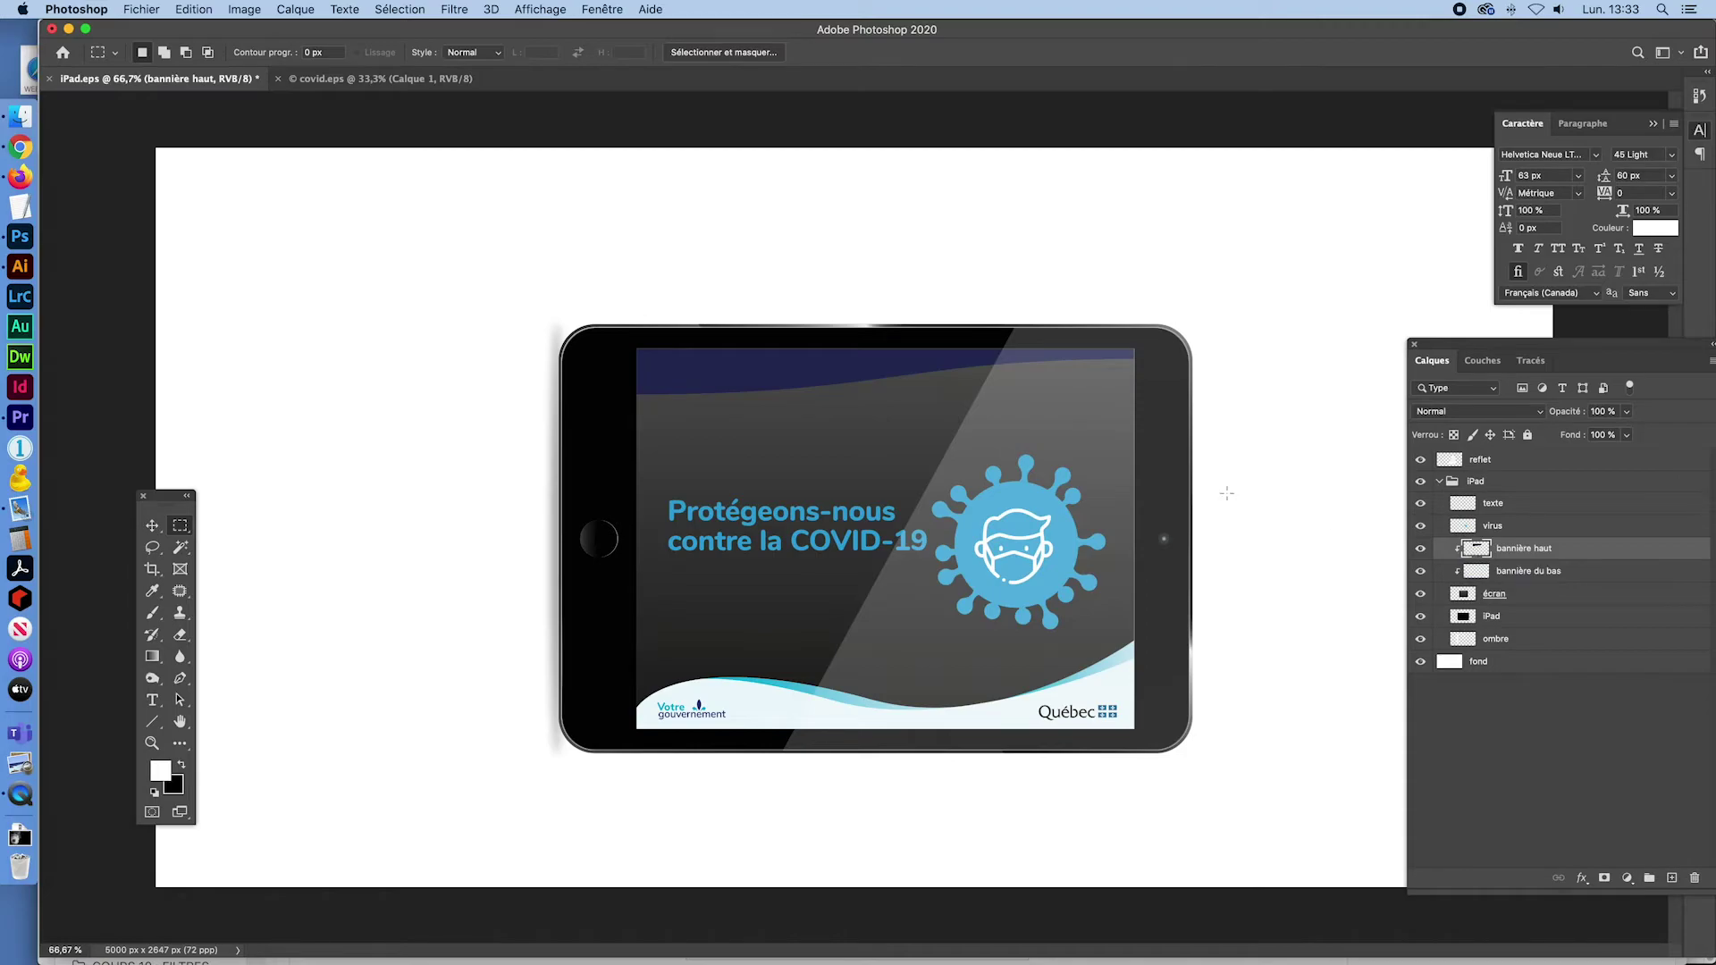
In Chrome, open the Moodle assignment 'Adaptation et recadrage d'une publicité' and its Unsplash link
click(21, 148)
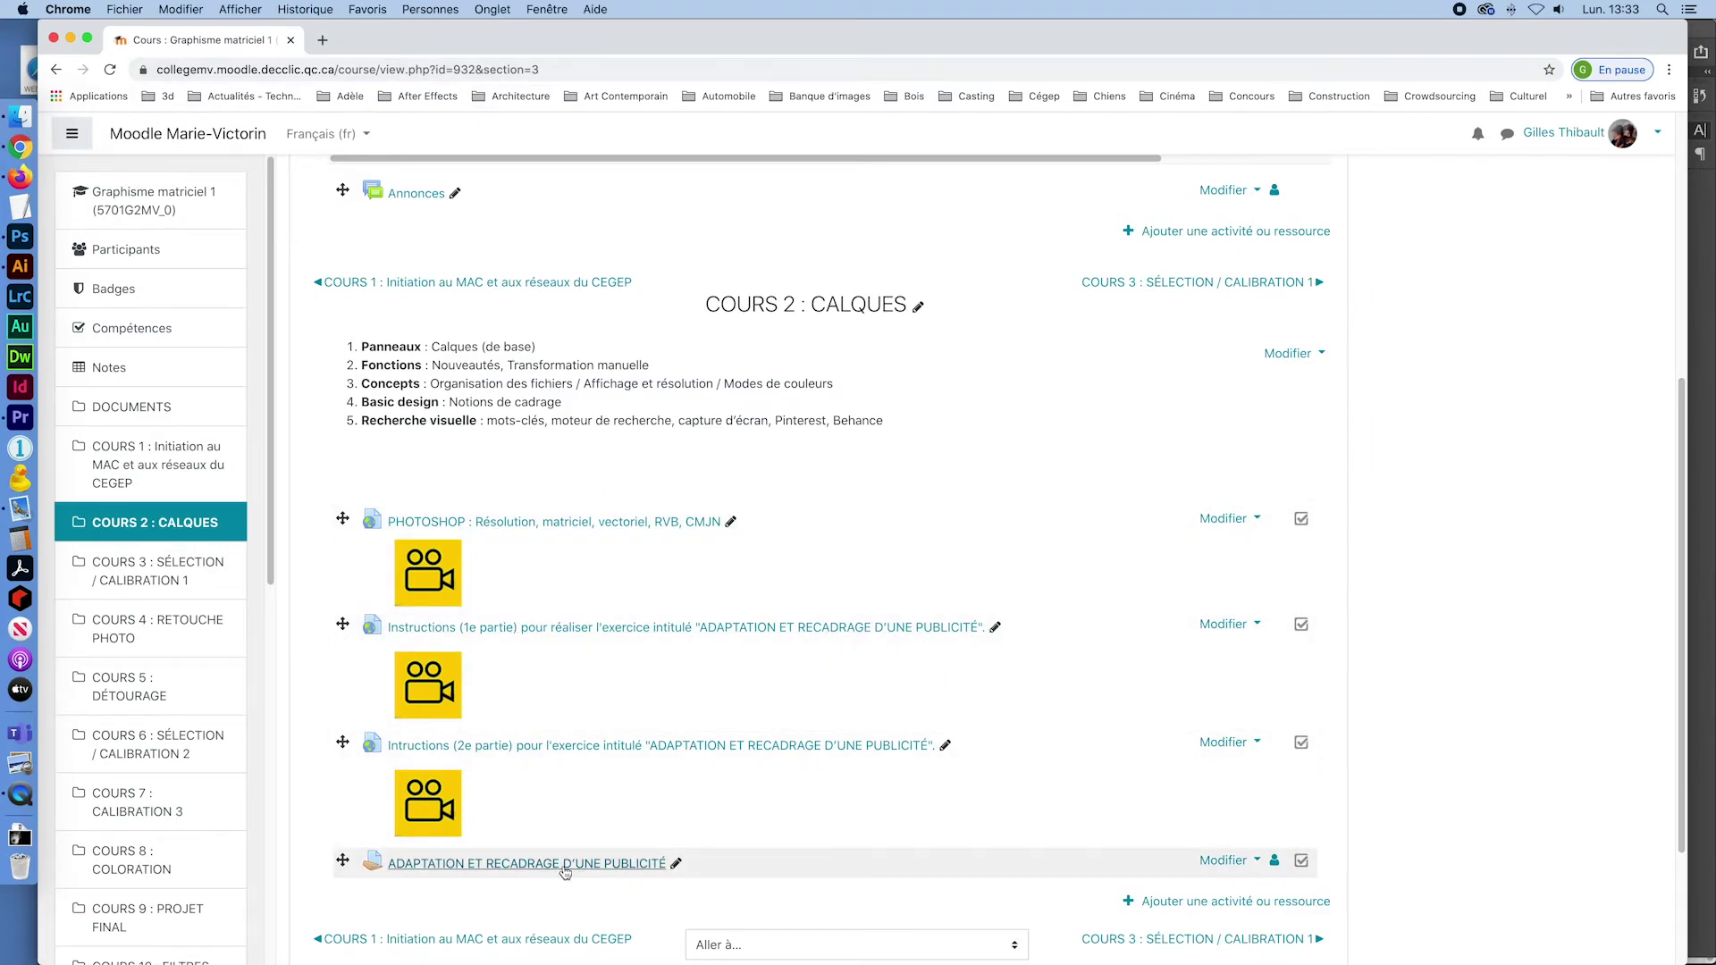
click(535, 869)
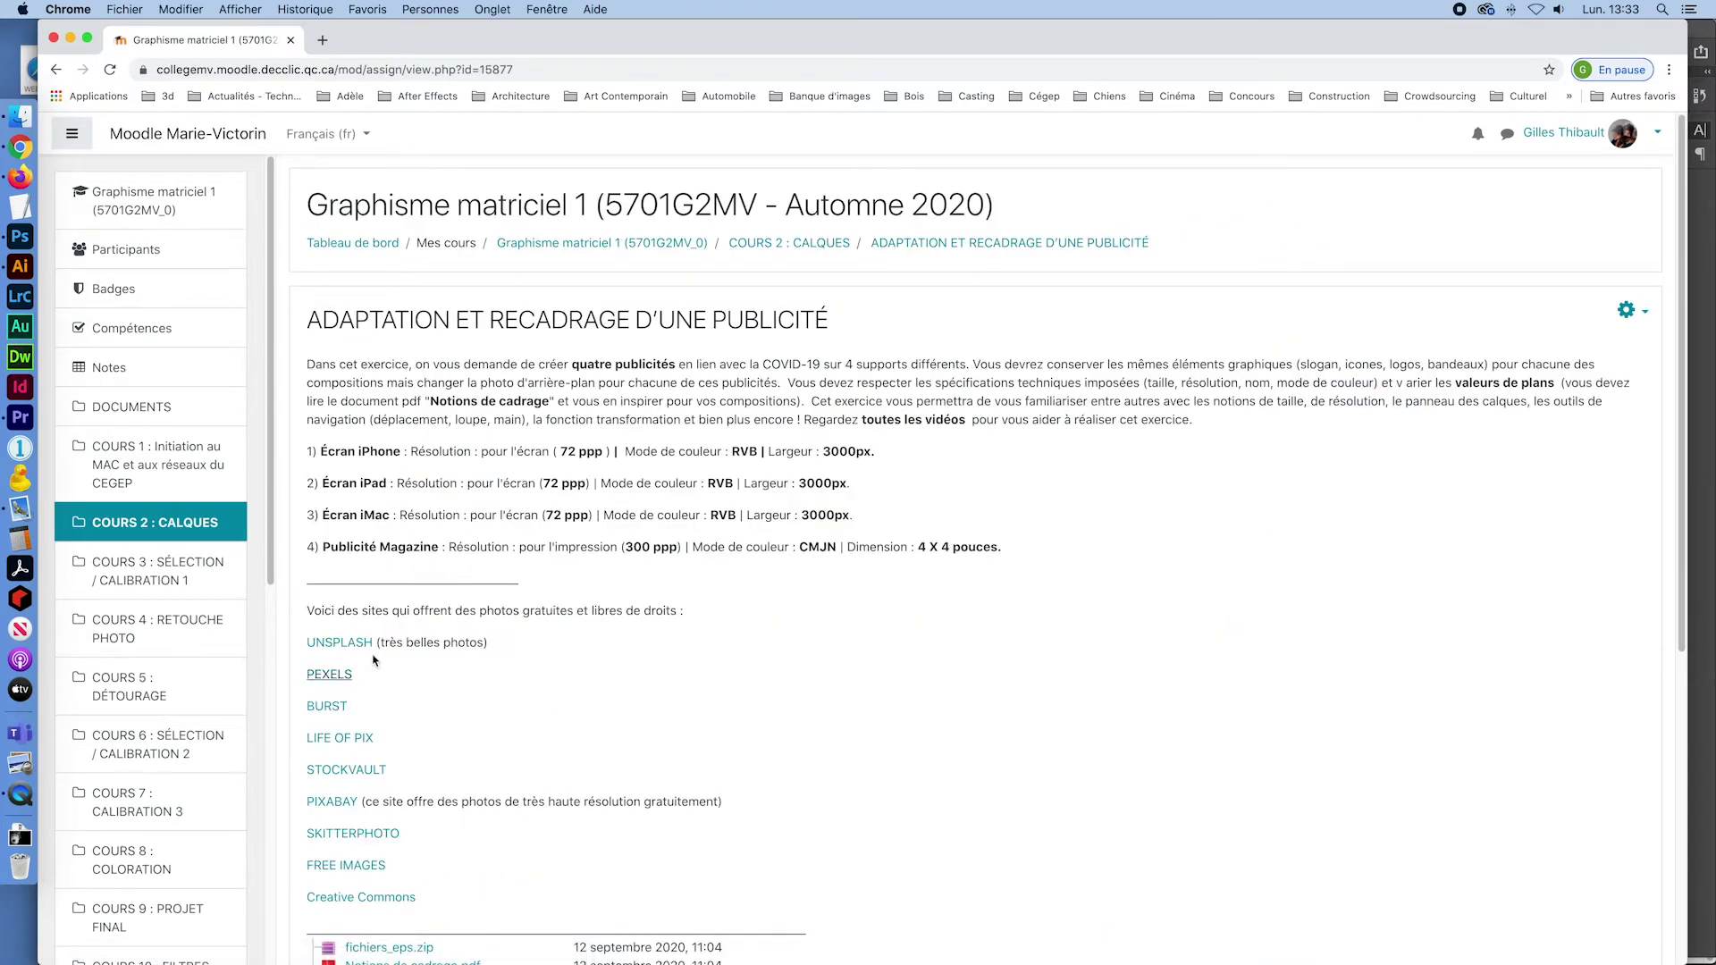
click(337, 643)
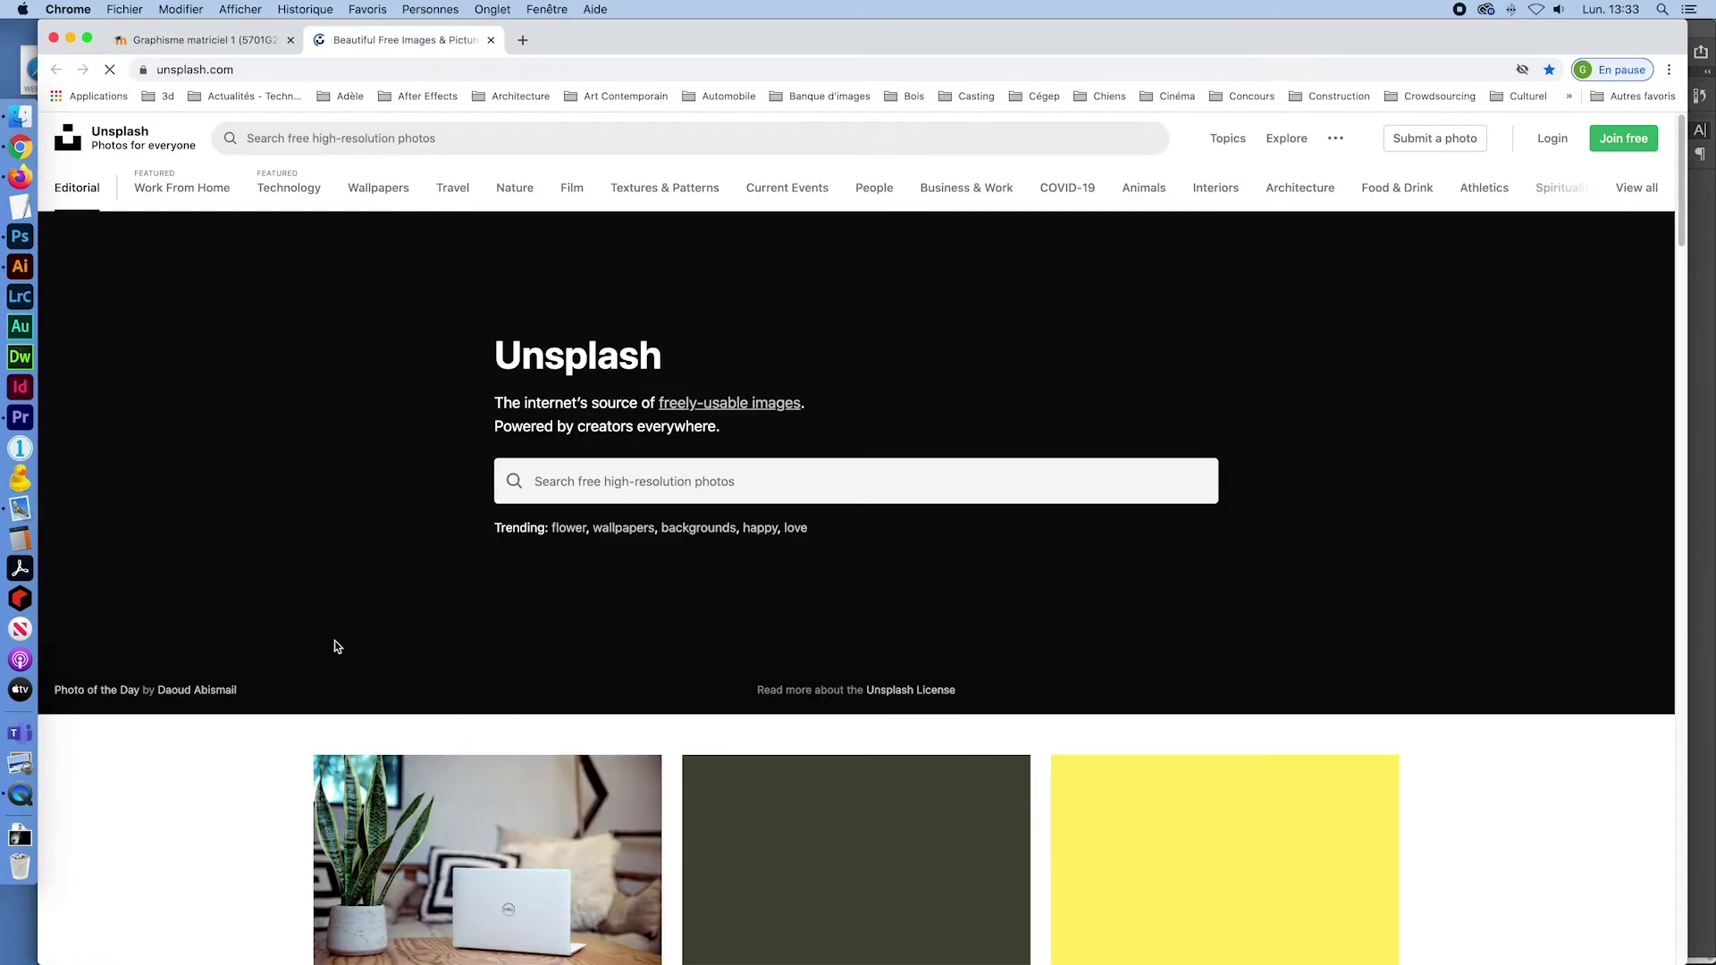
Scroll the Unsplash feed and open the photo of white walls under a pale sky
scroll(1084, 467, down, 3)
scroll(1088, 469, down, 5)
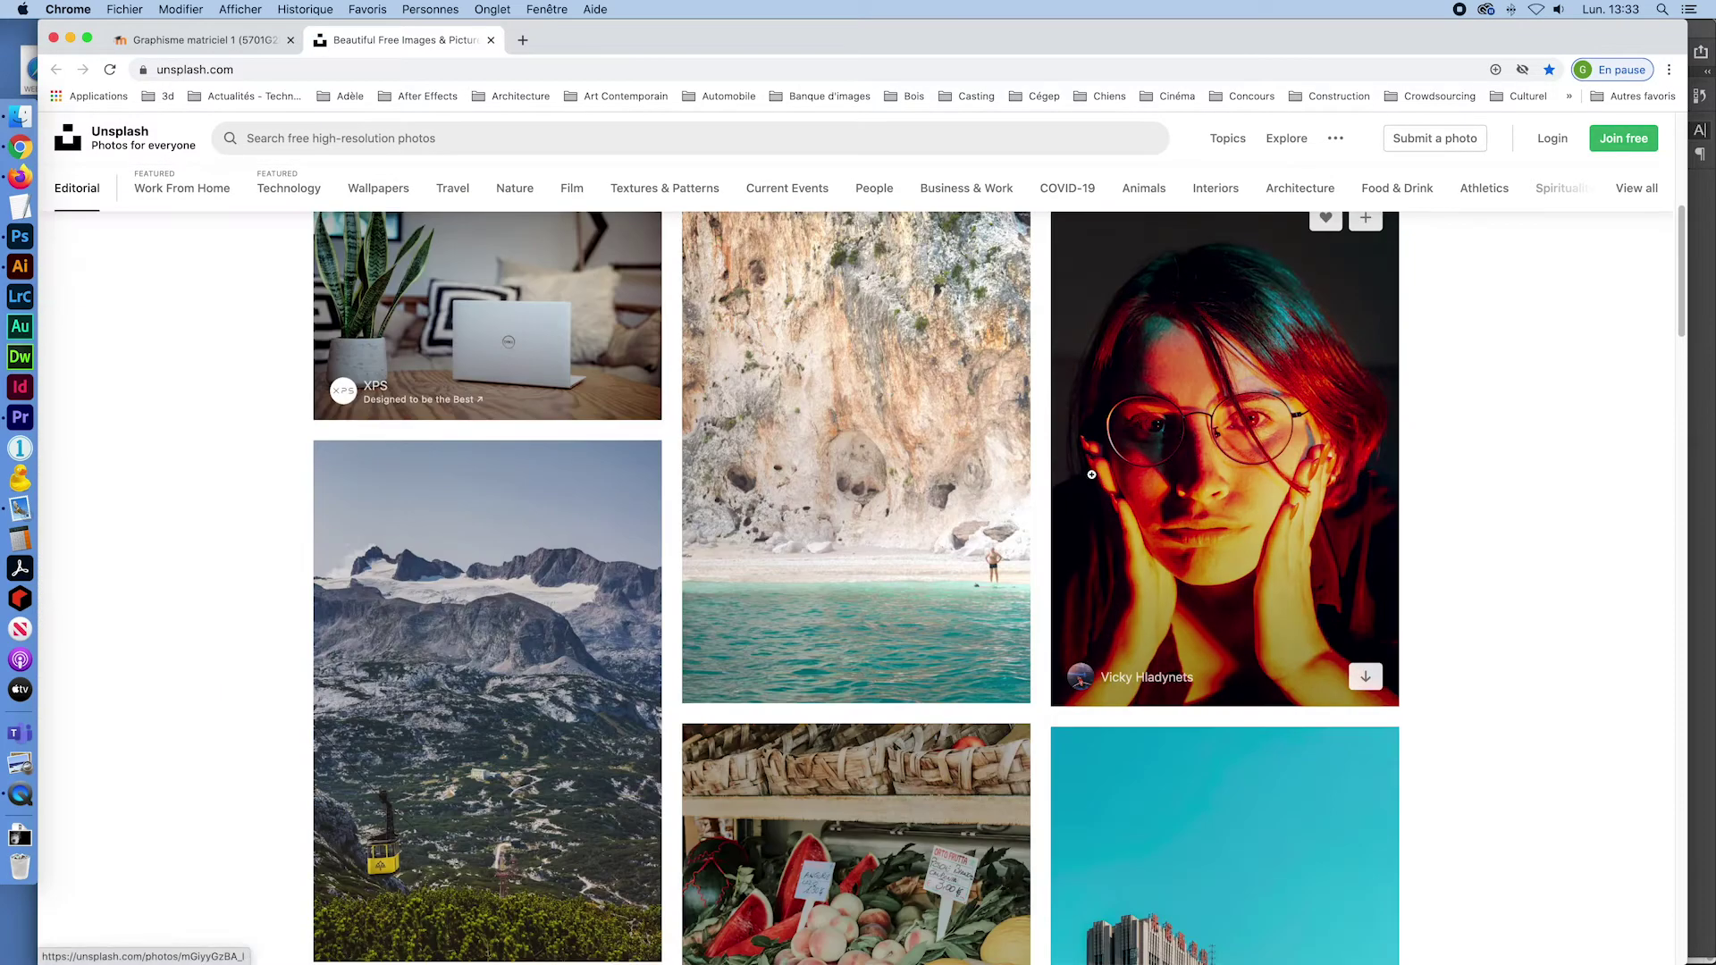
scroll(1094, 478, down, 5)
scroll(1103, 487, down, 5)
scroll(1110, 493, down, 5)
scroll(1110, 494, down, 5)
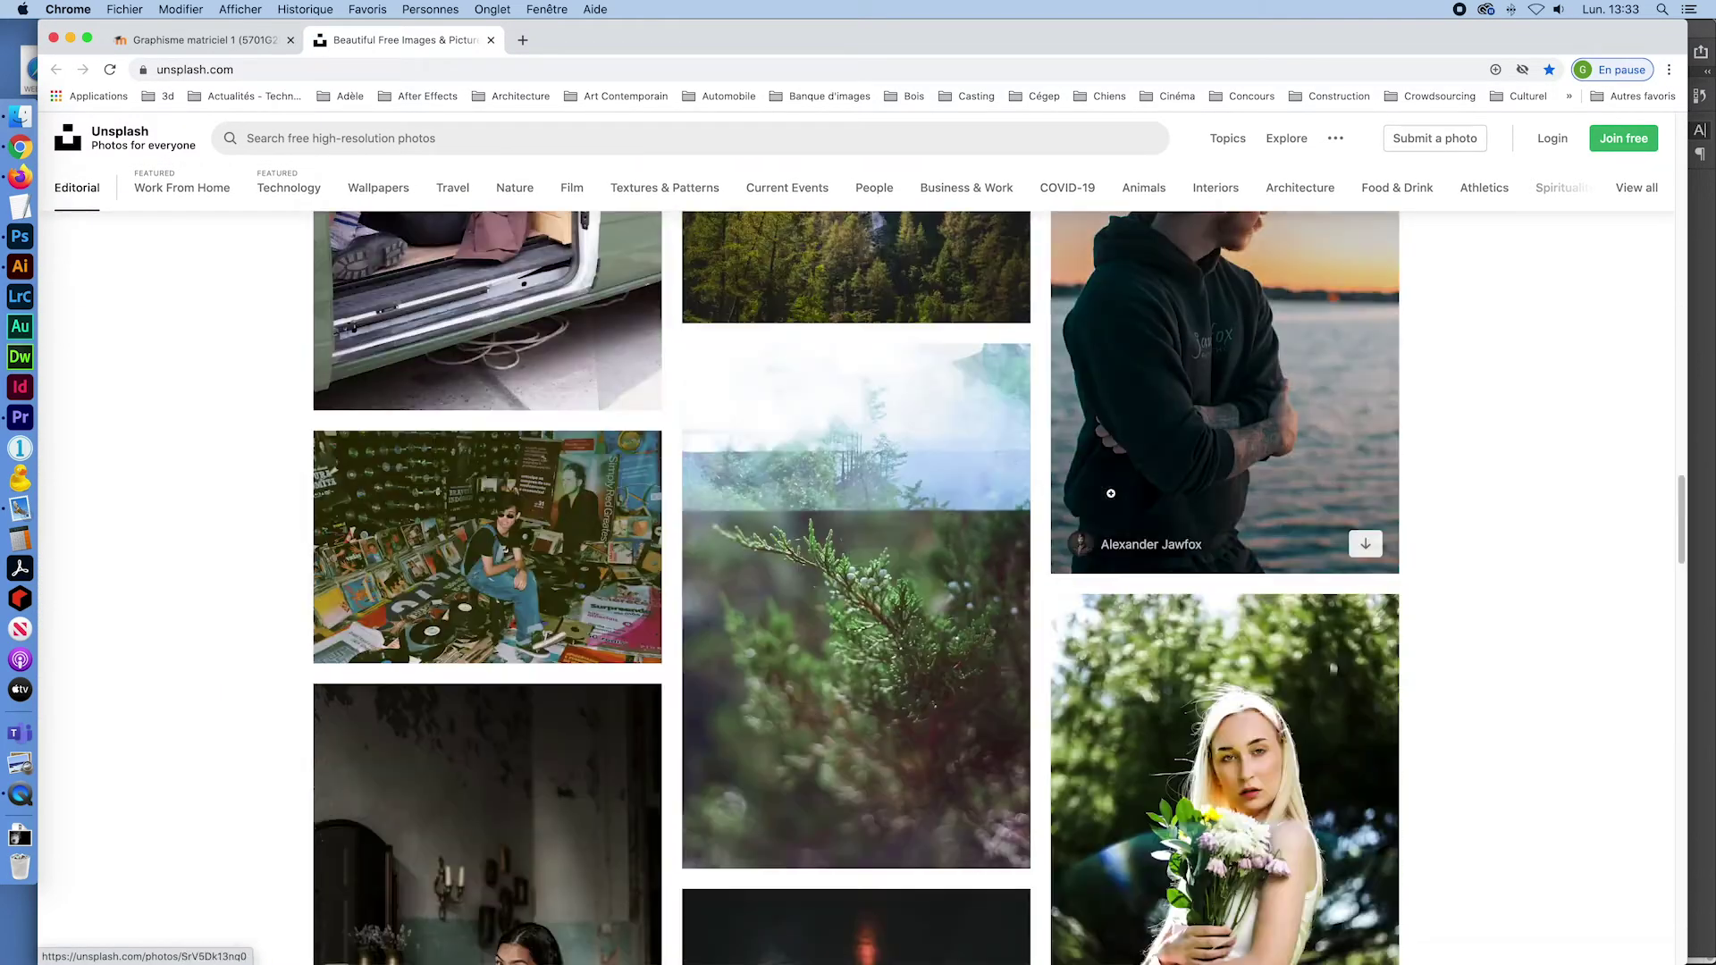
scroll(1111, 495, down, 5)
scroll(1111, 497, down, 5)
scroll(1113, 499, down, 5)
scroll(1117, 503, down, 5)
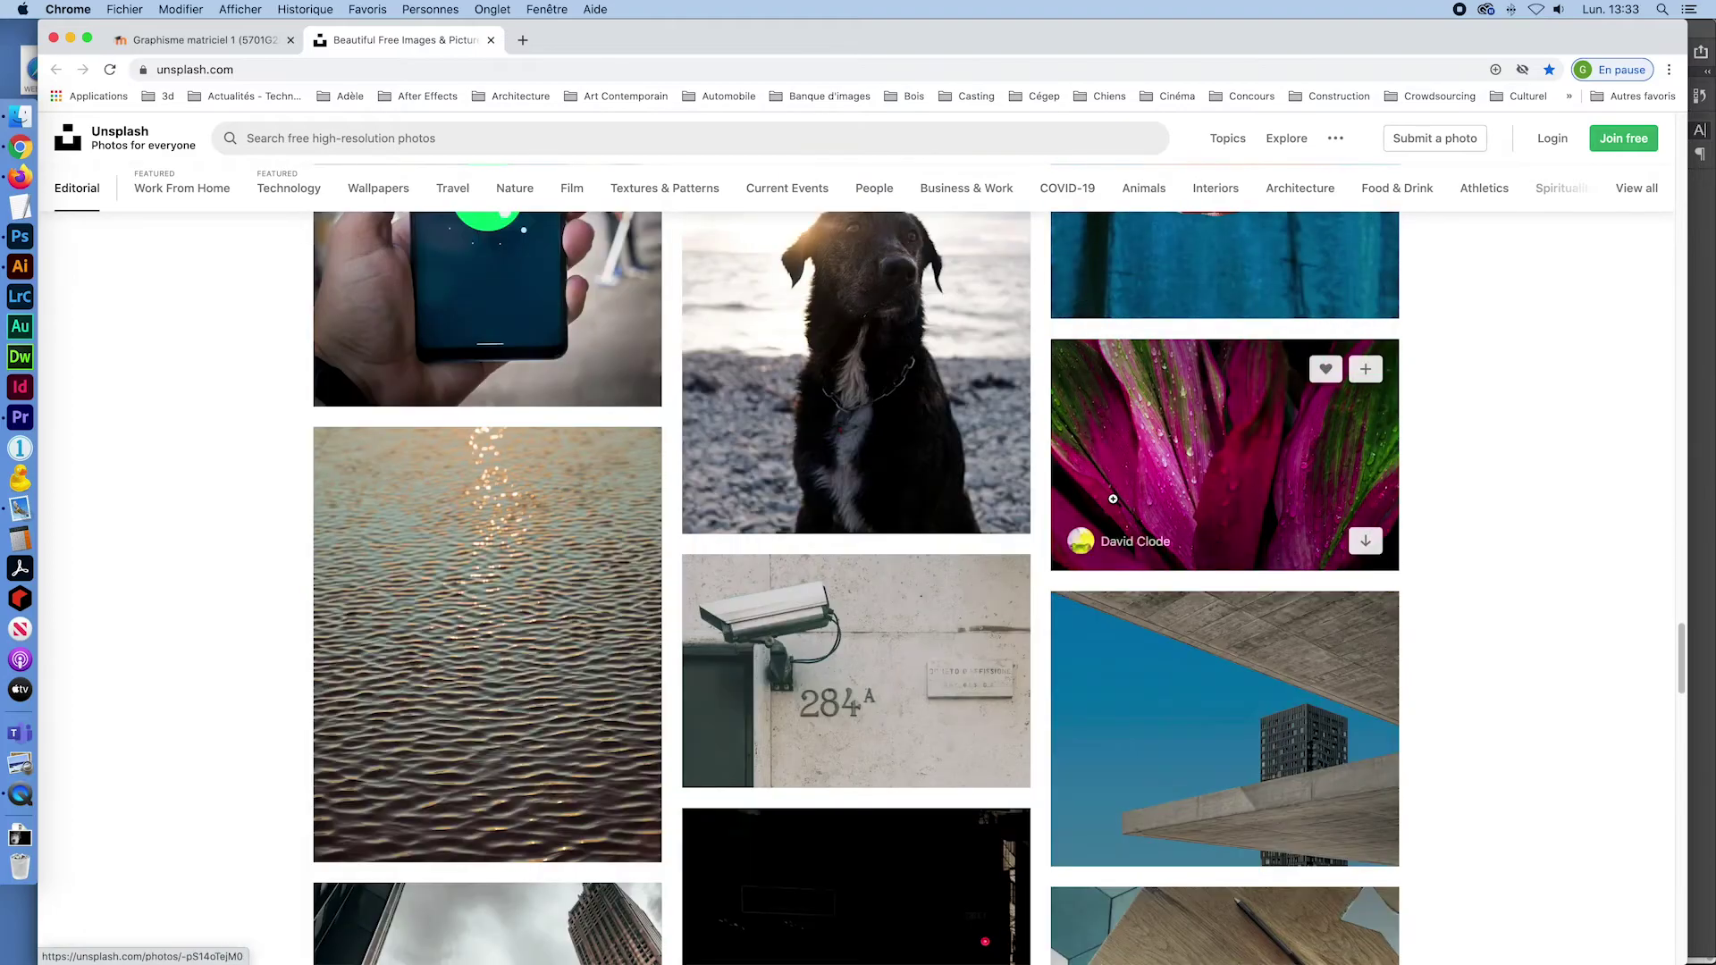
scroll(1121, 507, down, 5)
scroll(1126, 512, down, 5)
scroll(1130, 516, down, 5)
scroll(1130, 516, up, 3)
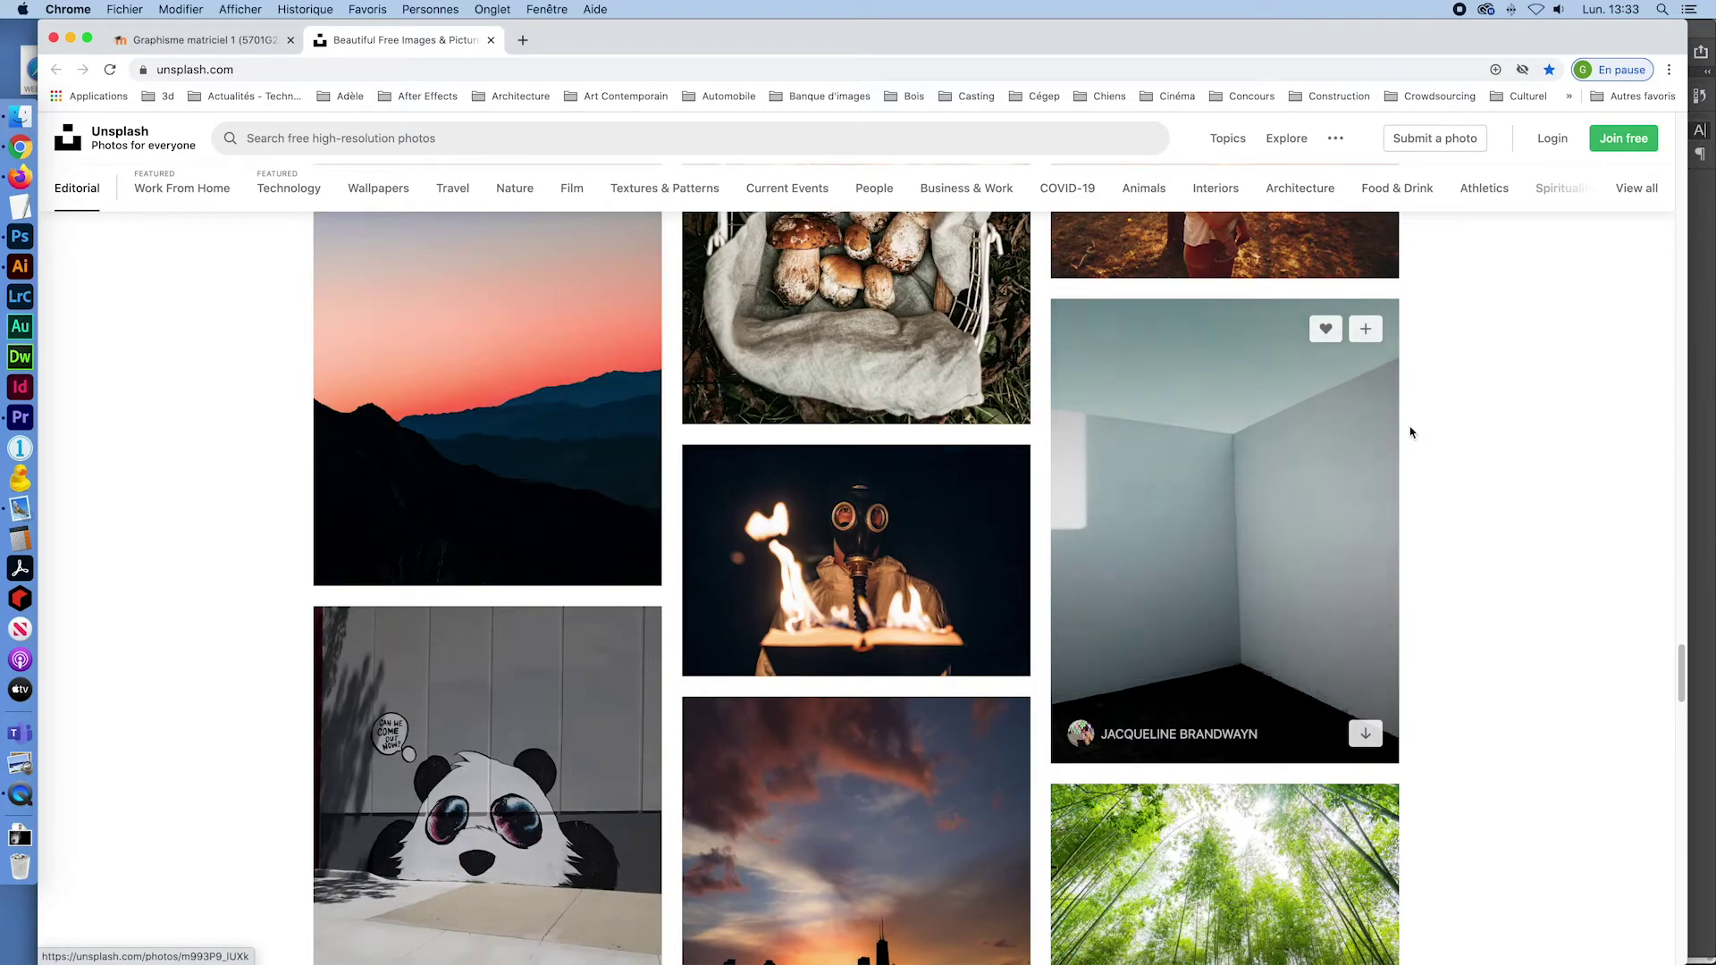
click(1360, 532)
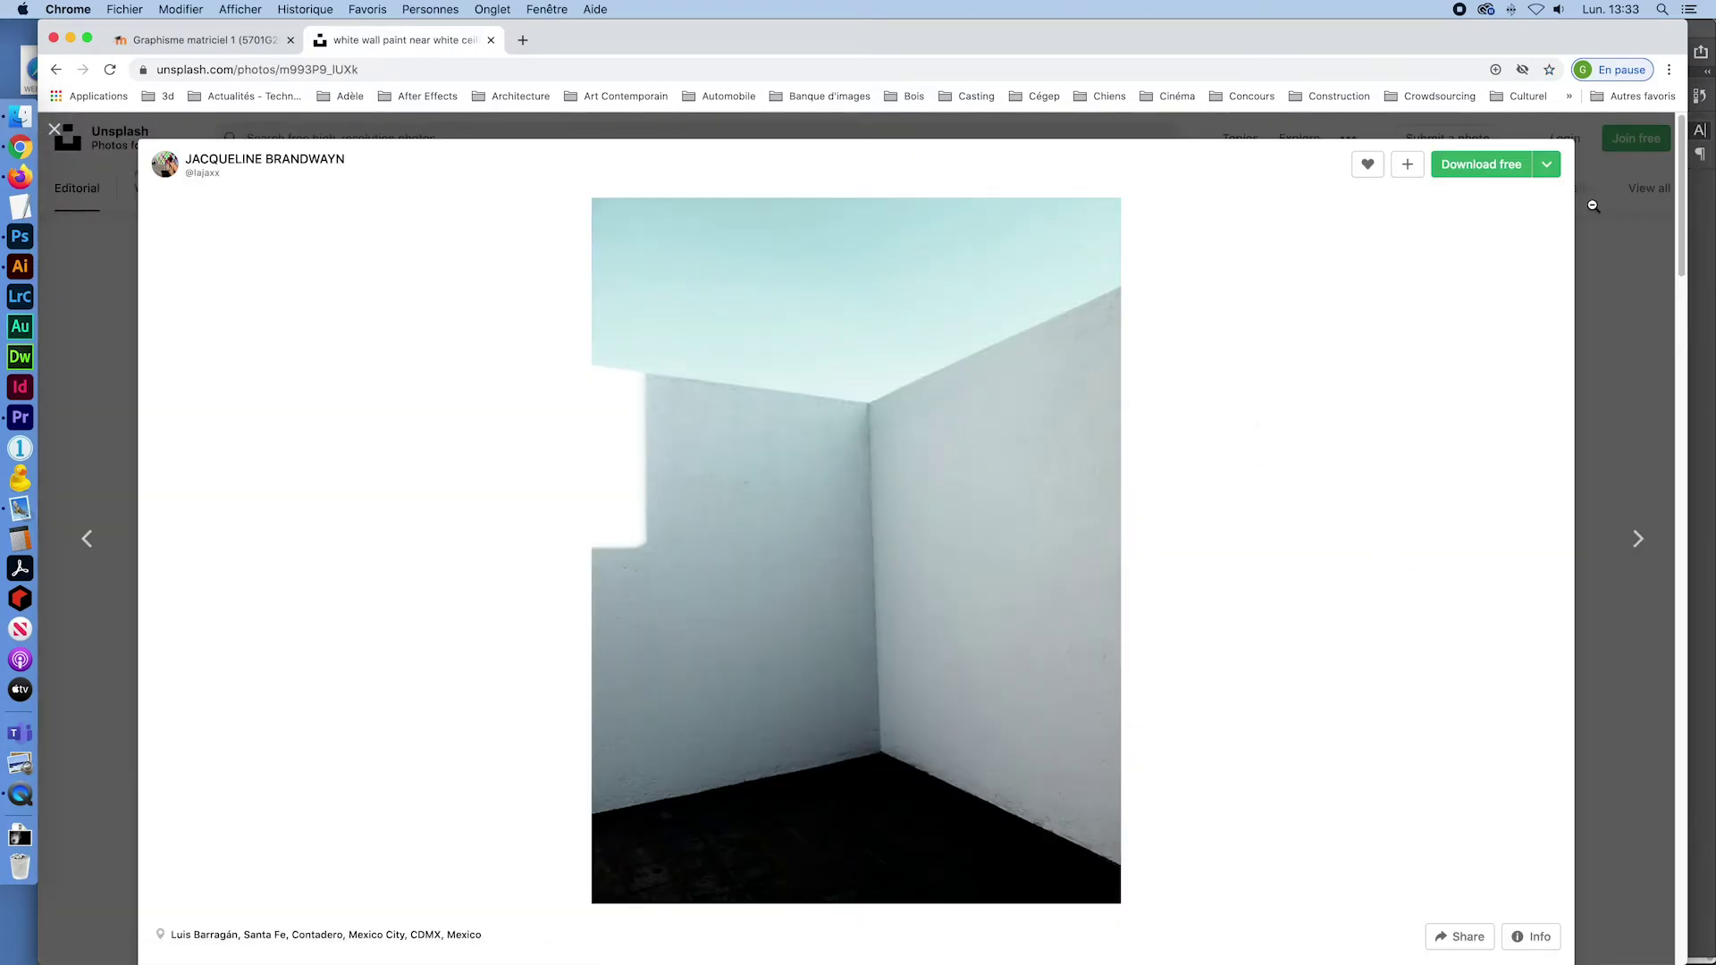
Download the white-wall photo free as a JPEG into the Téléchargements folder
click(1489, 165)
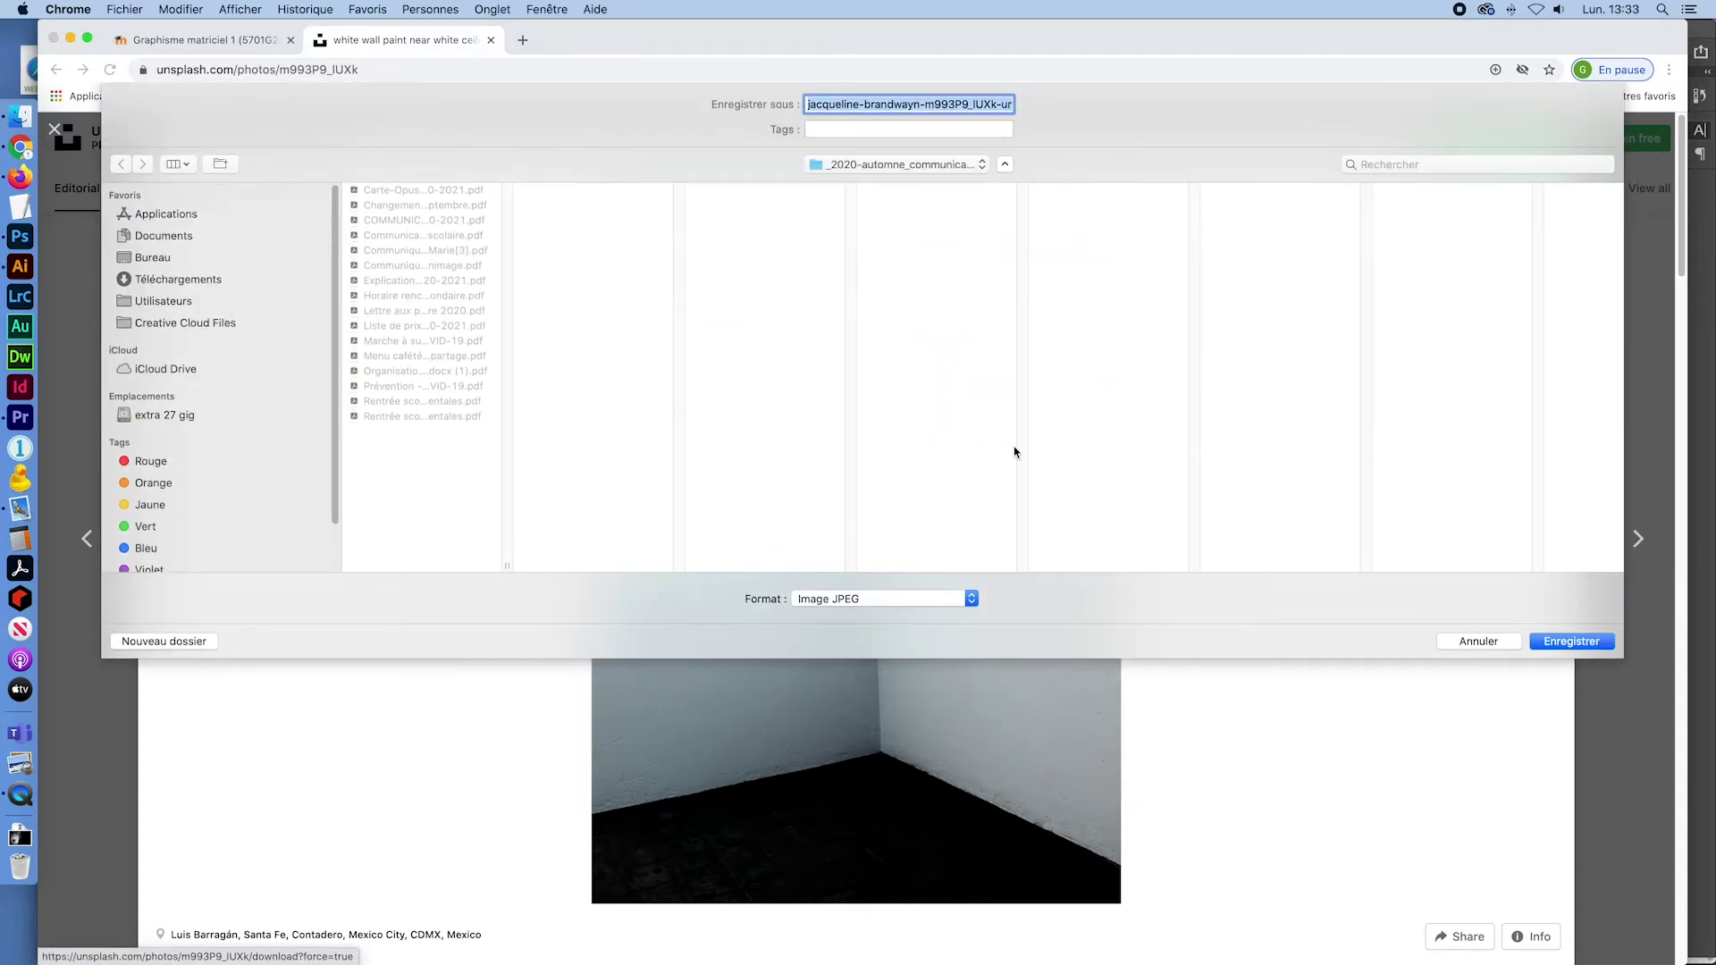
click(171, 279)
click(1563, 641)
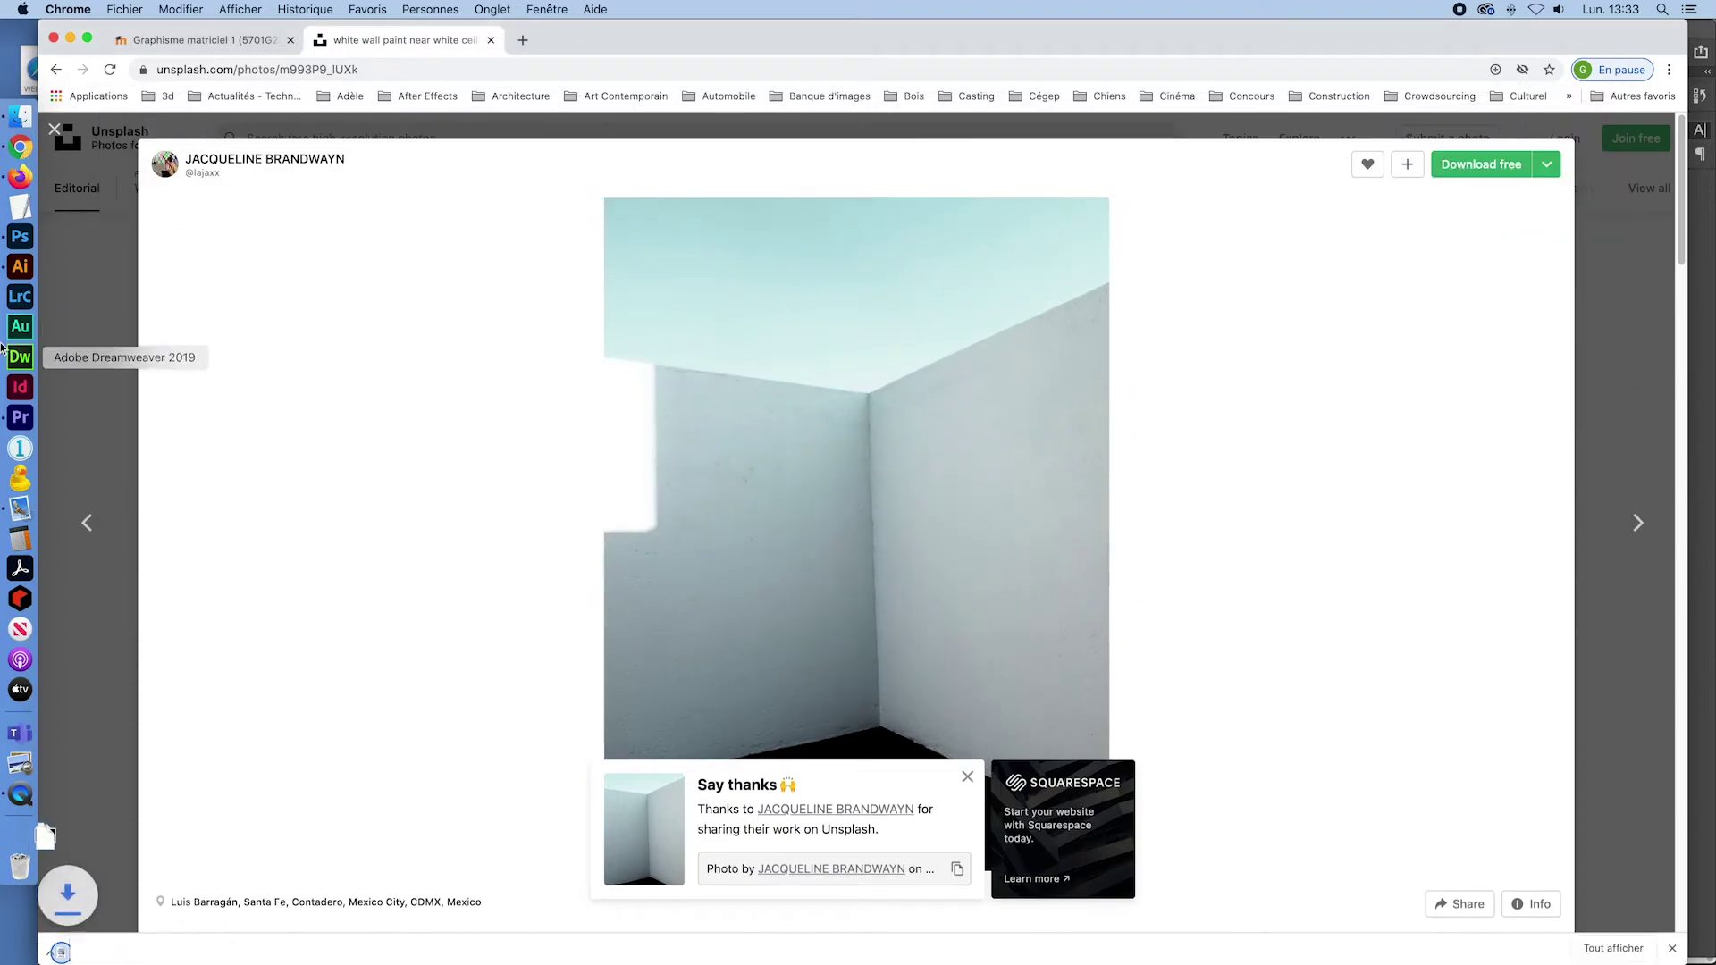
click(20, 236)
Open the downloaded white-wall JPEG from Téléchargements, select all of it, and close it
key(super+o)
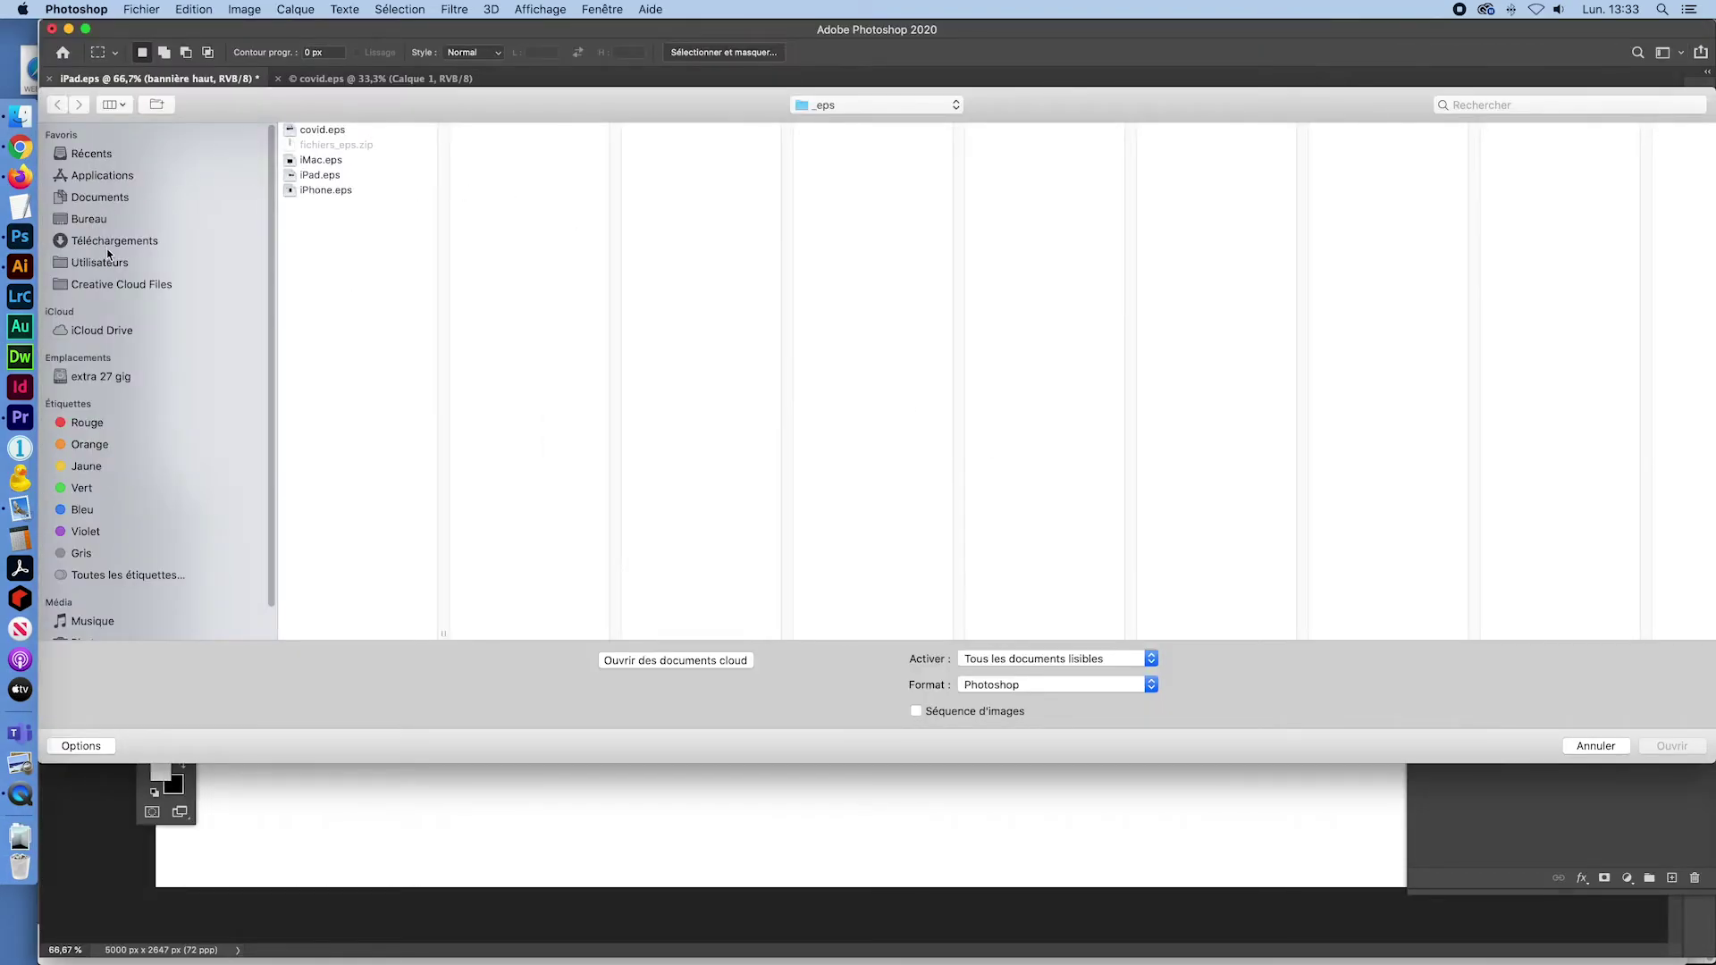
click(108, 243)
double_click(333, 223)
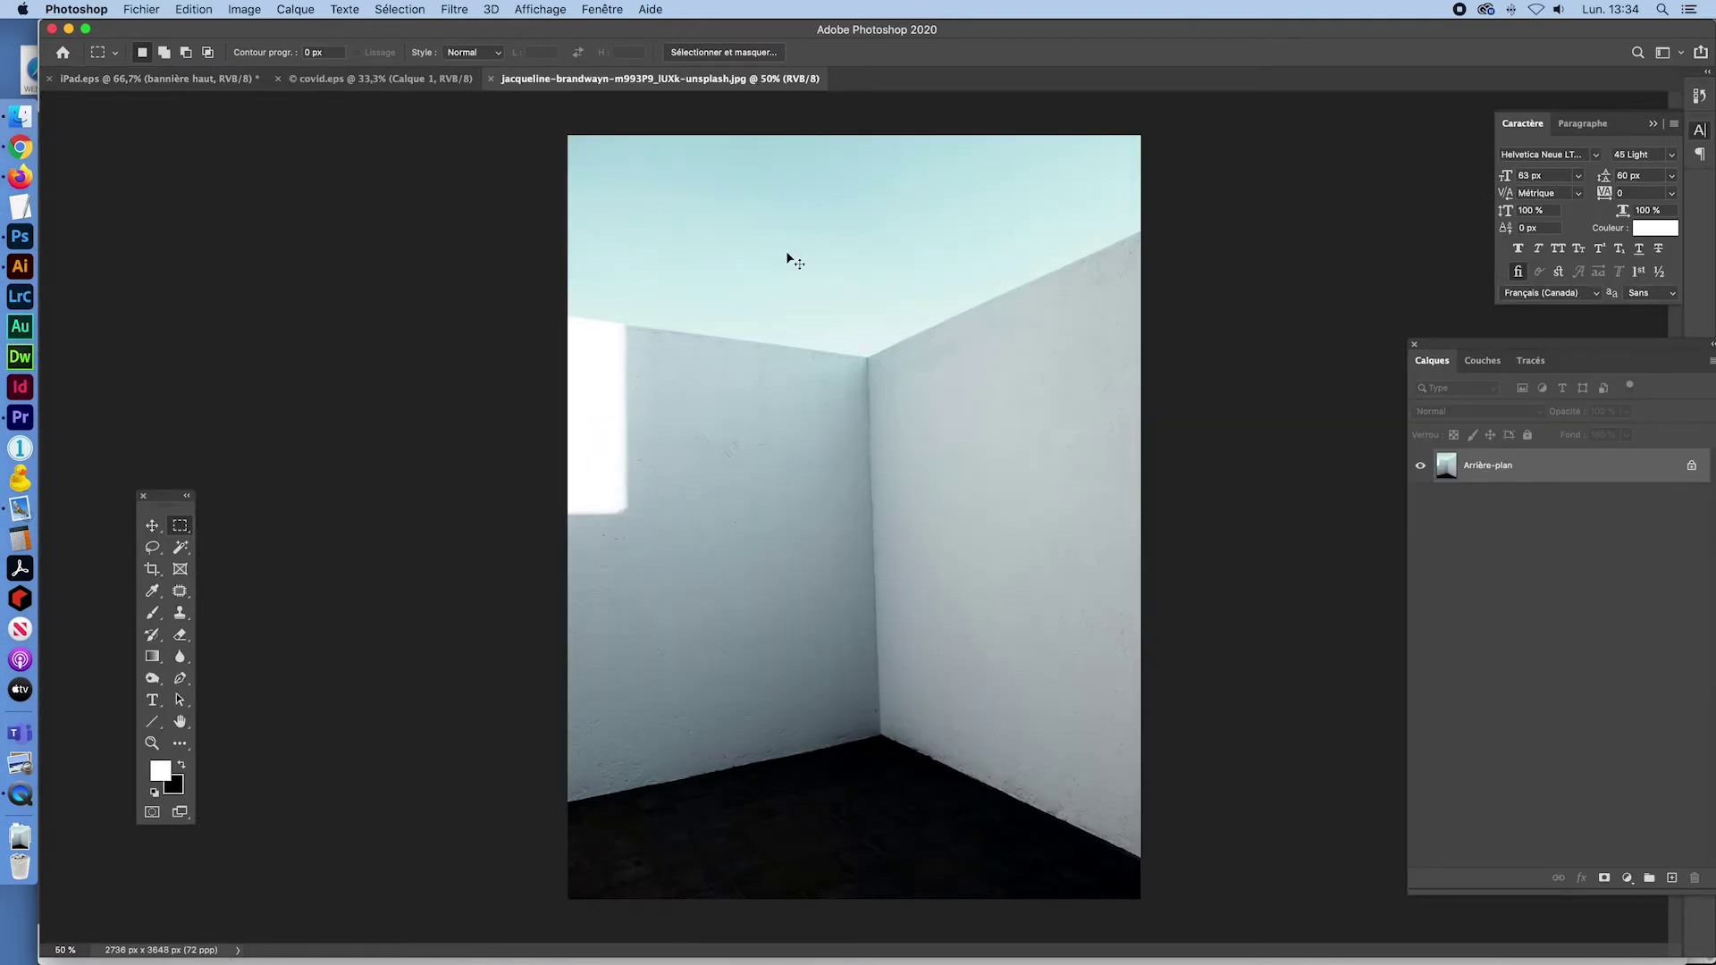
key(super+a)
key(super+w)
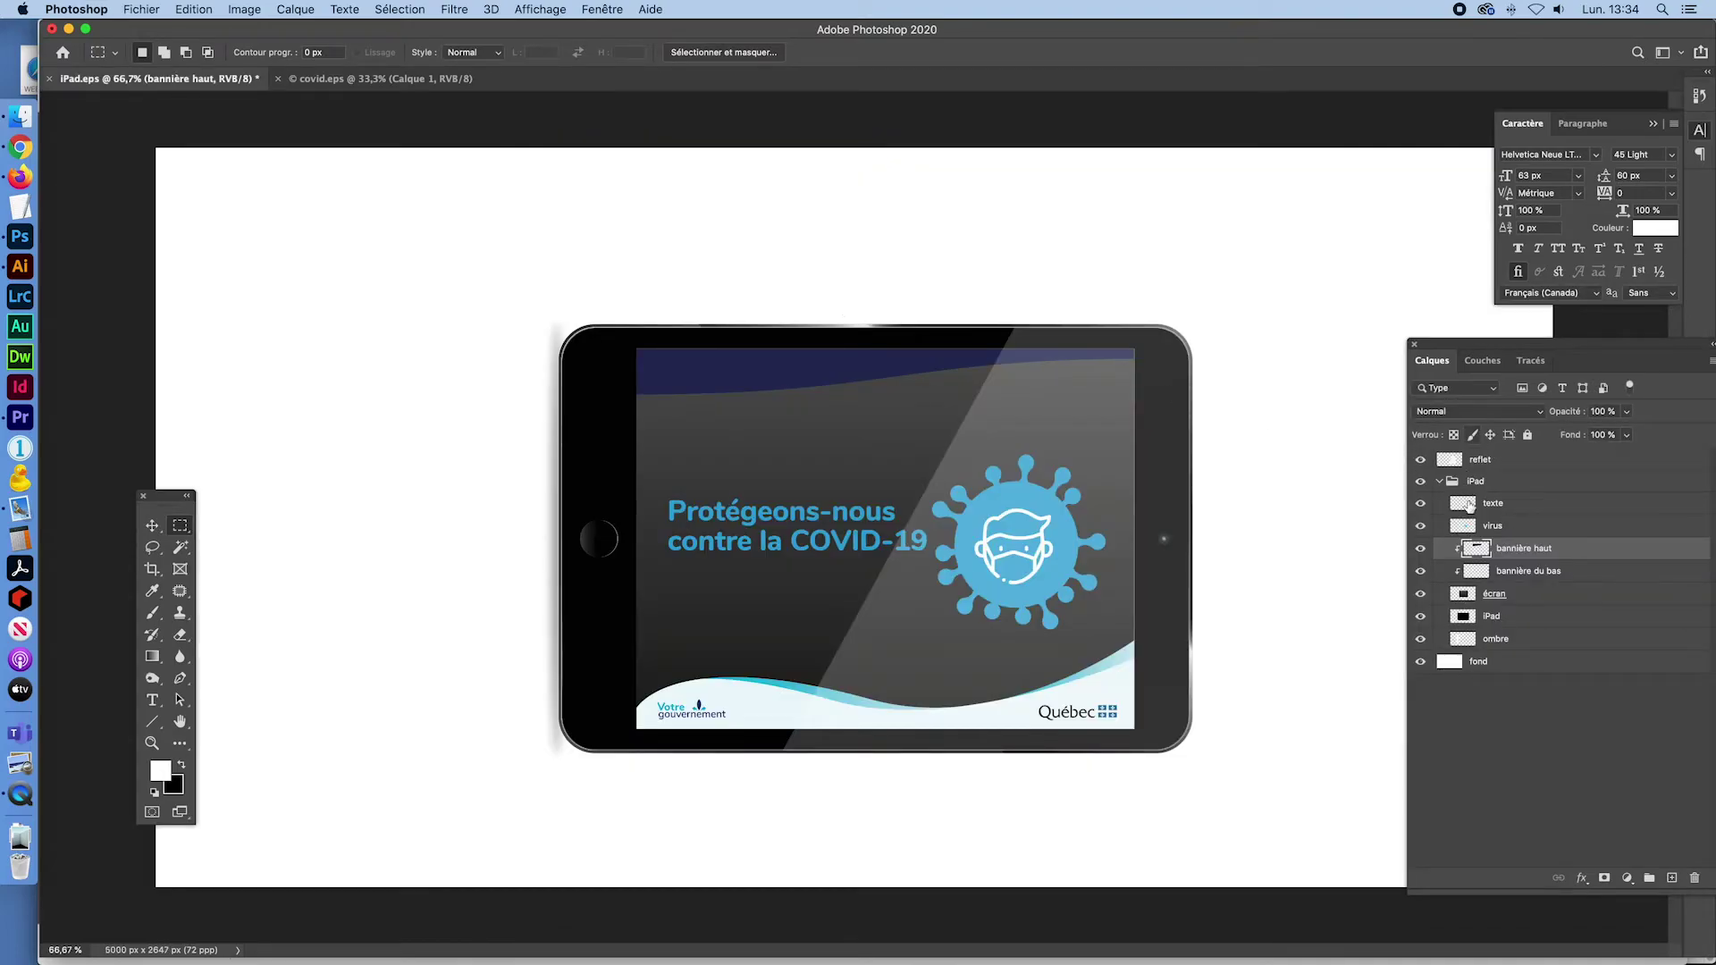
Paste the wall photo into the iPad mockup as Calque 1 above the screen layer
click(1470, 617)
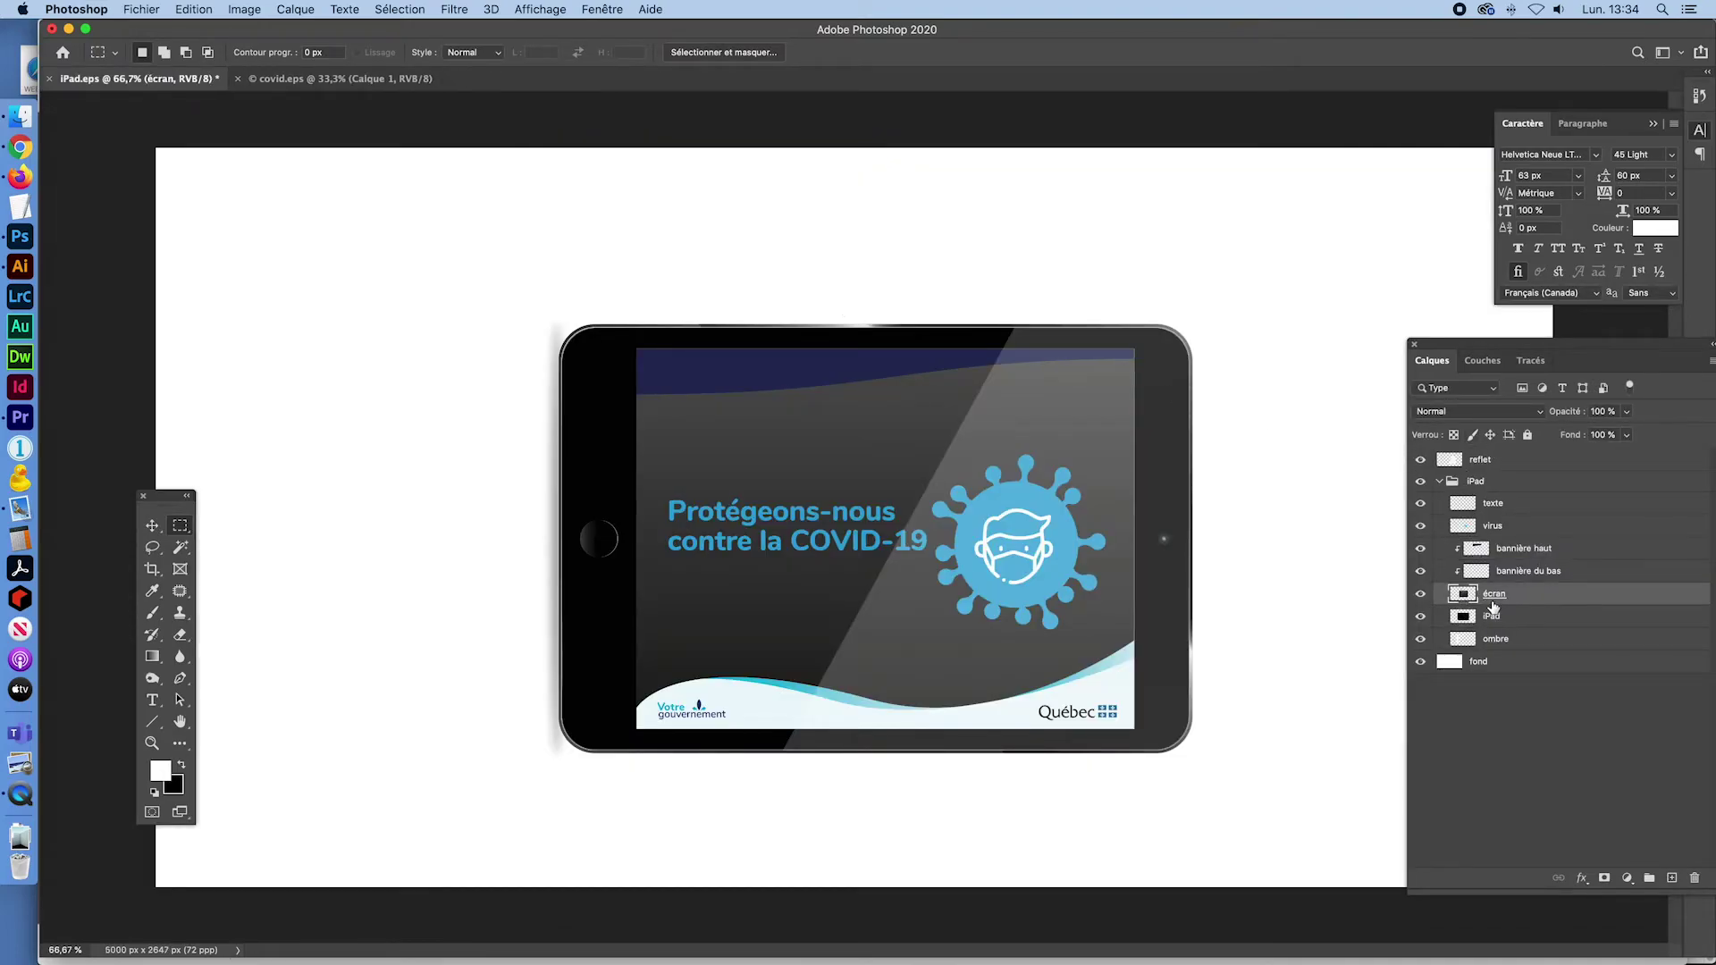
key(super+v)
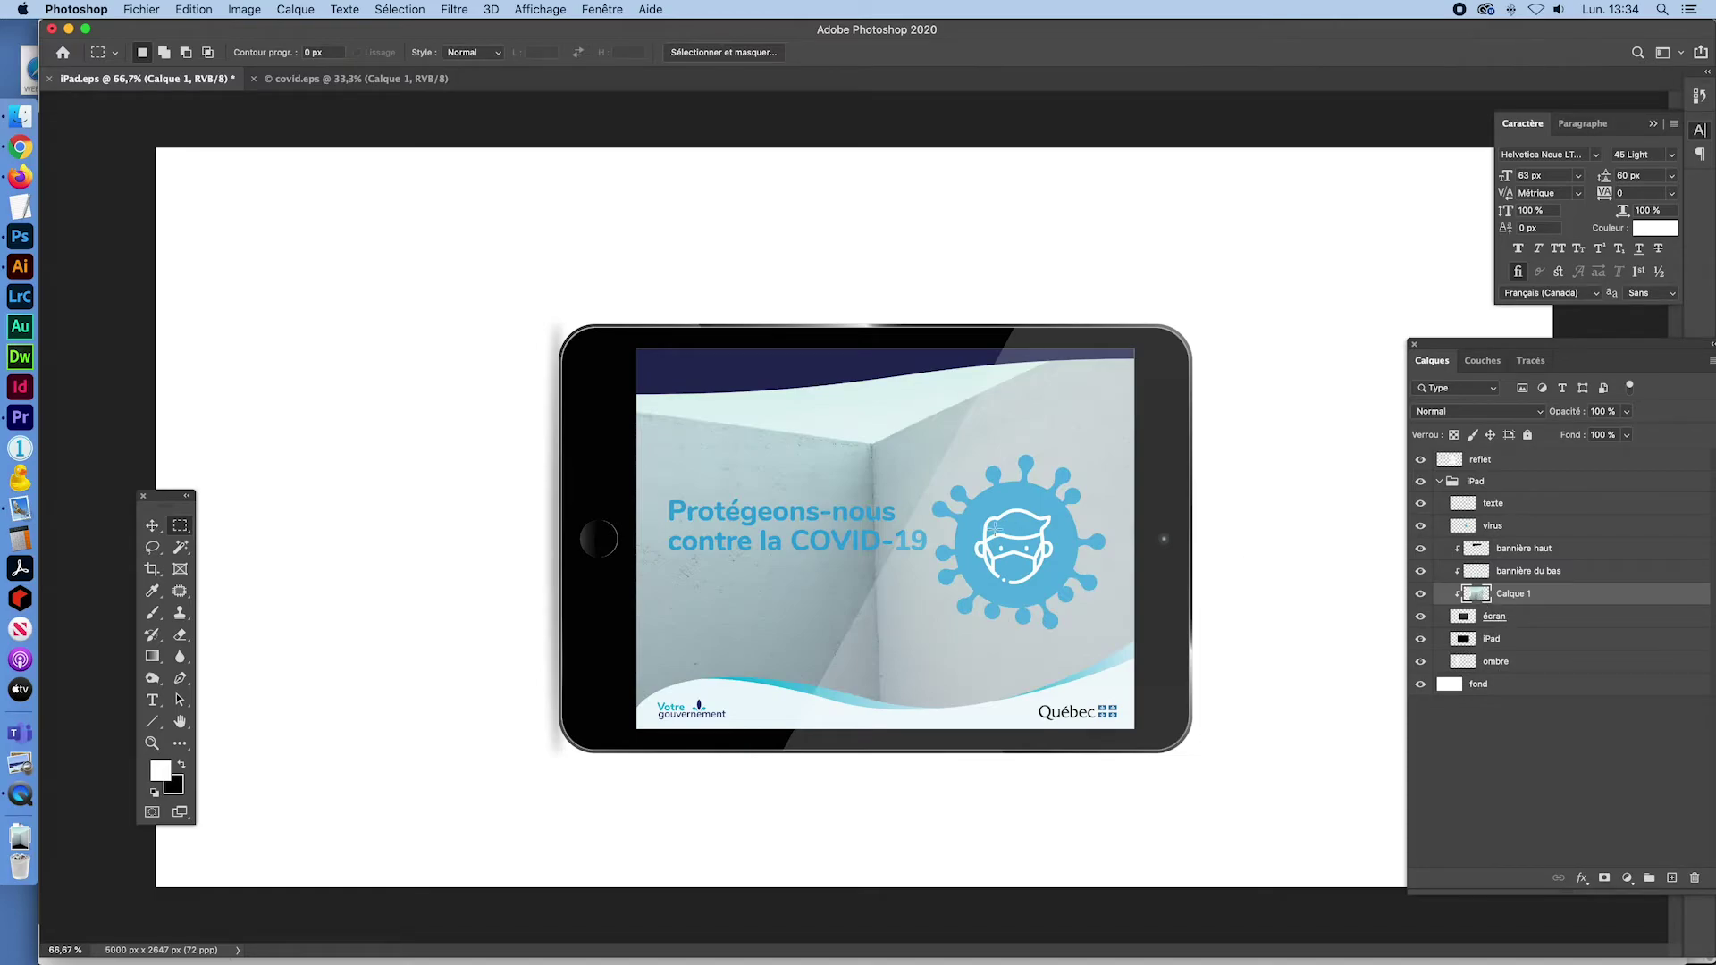
click(1469, 620)
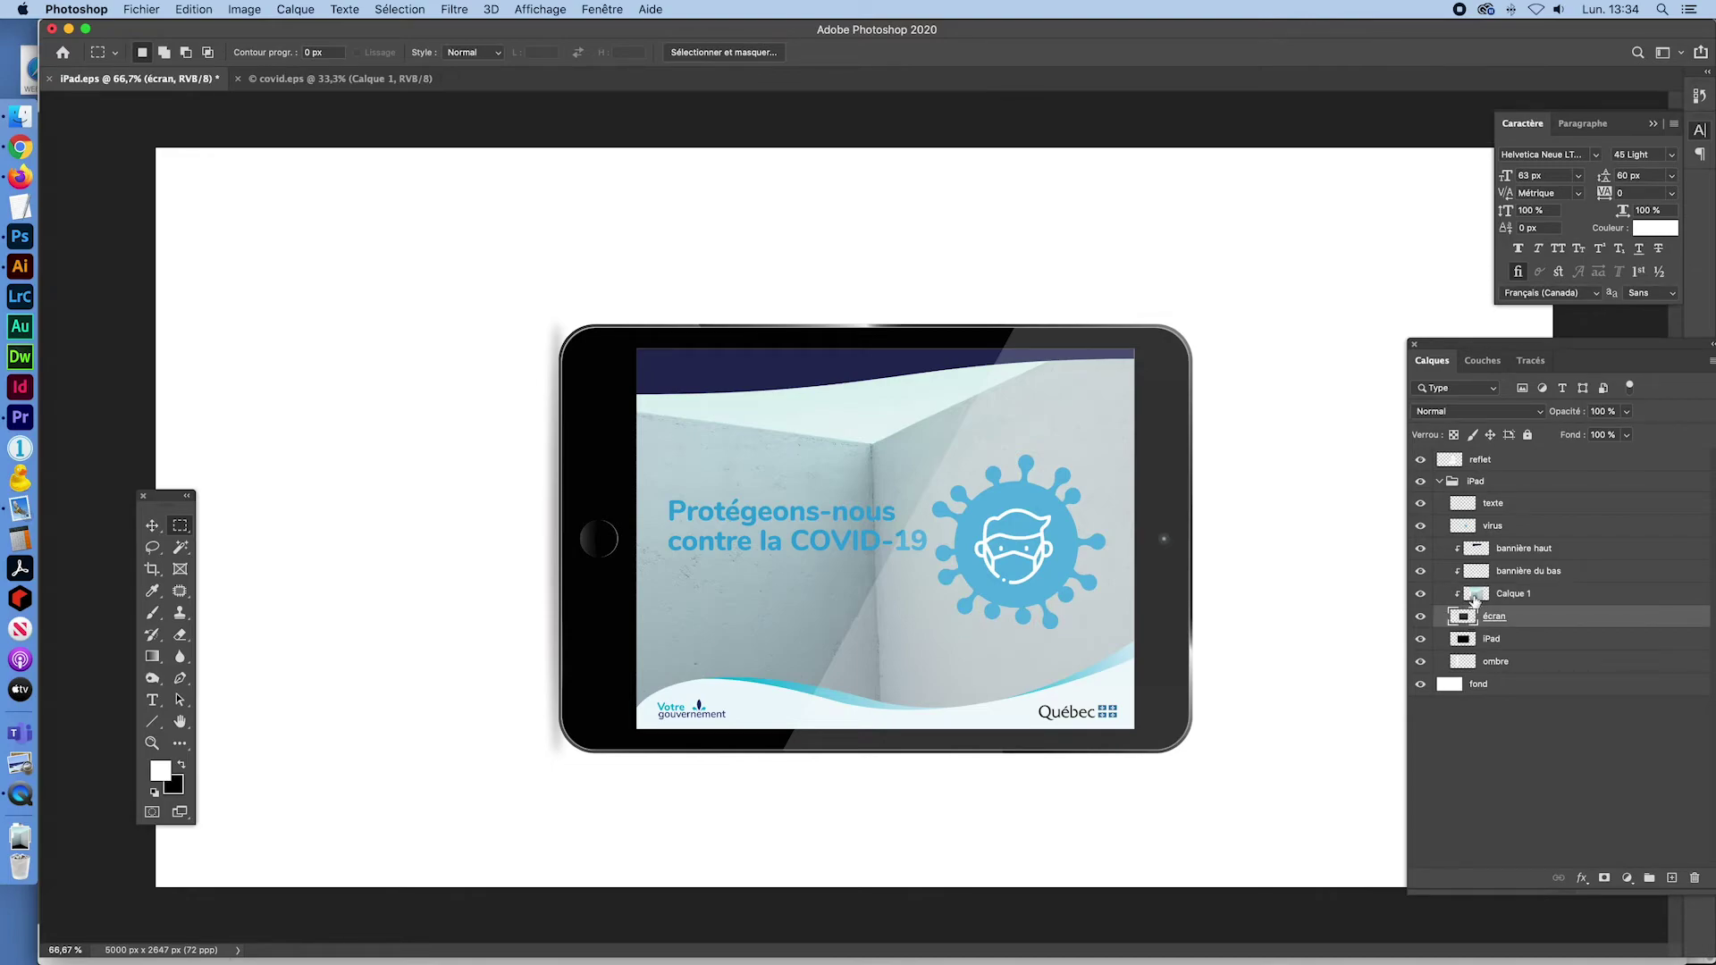
click(1480, 596)
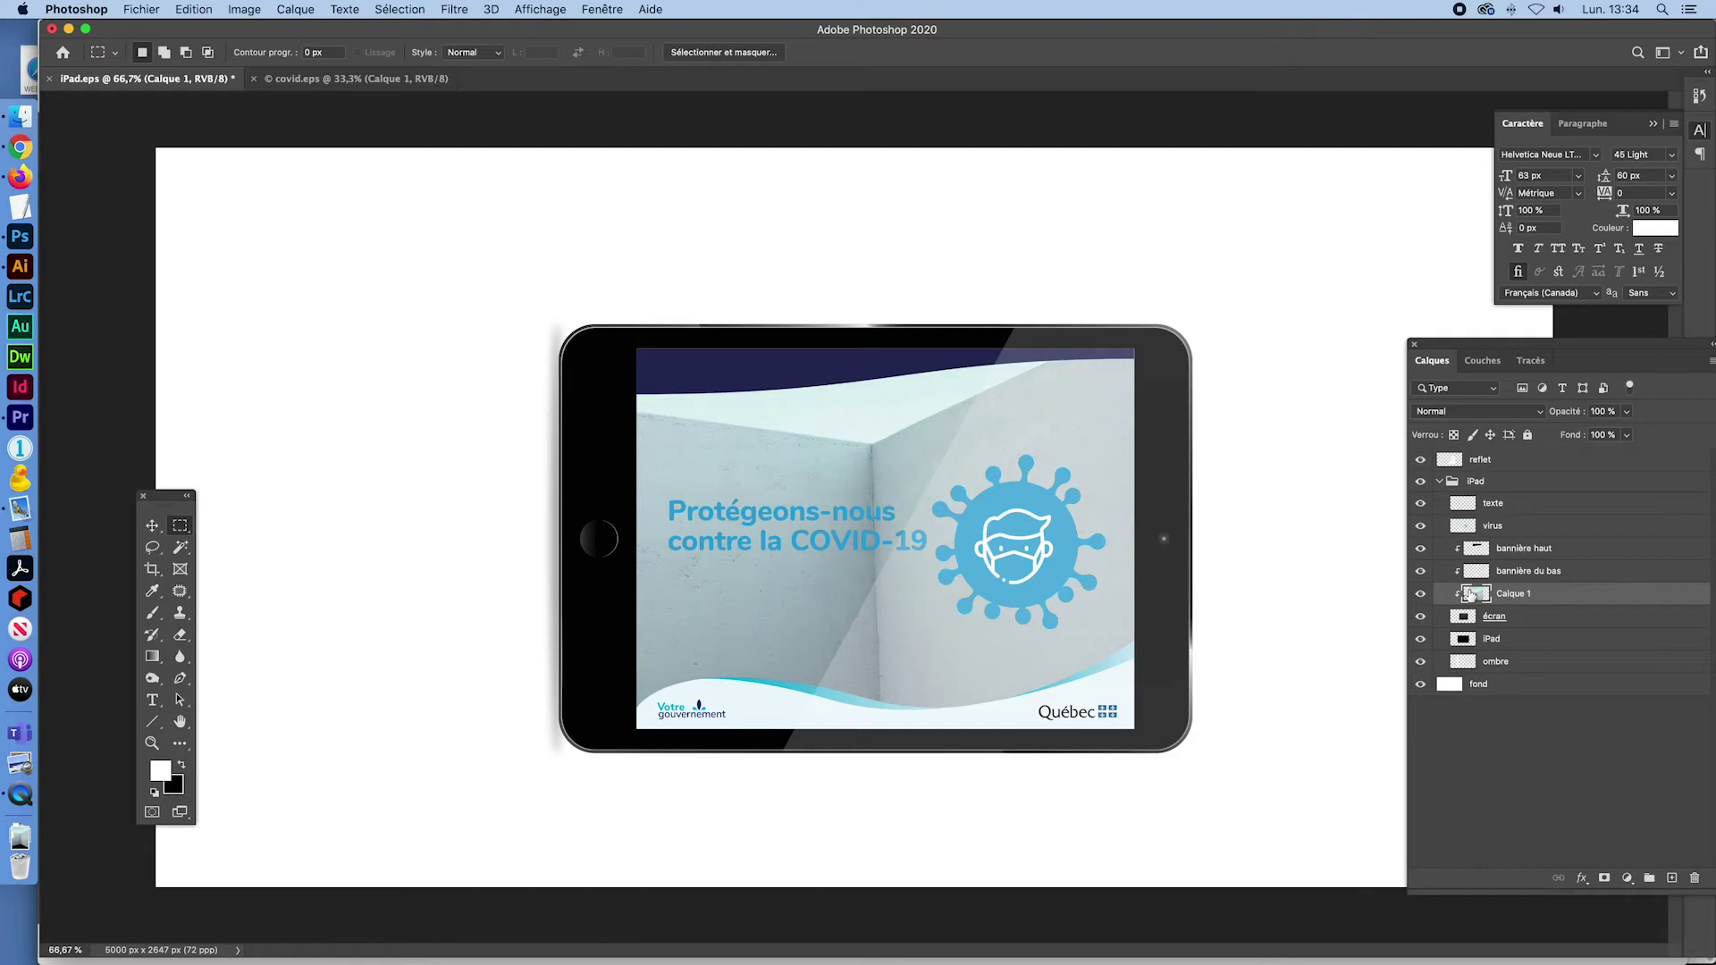
Scale the wall photo down to about 68% and move it onto the iPad screen
key(super+t)
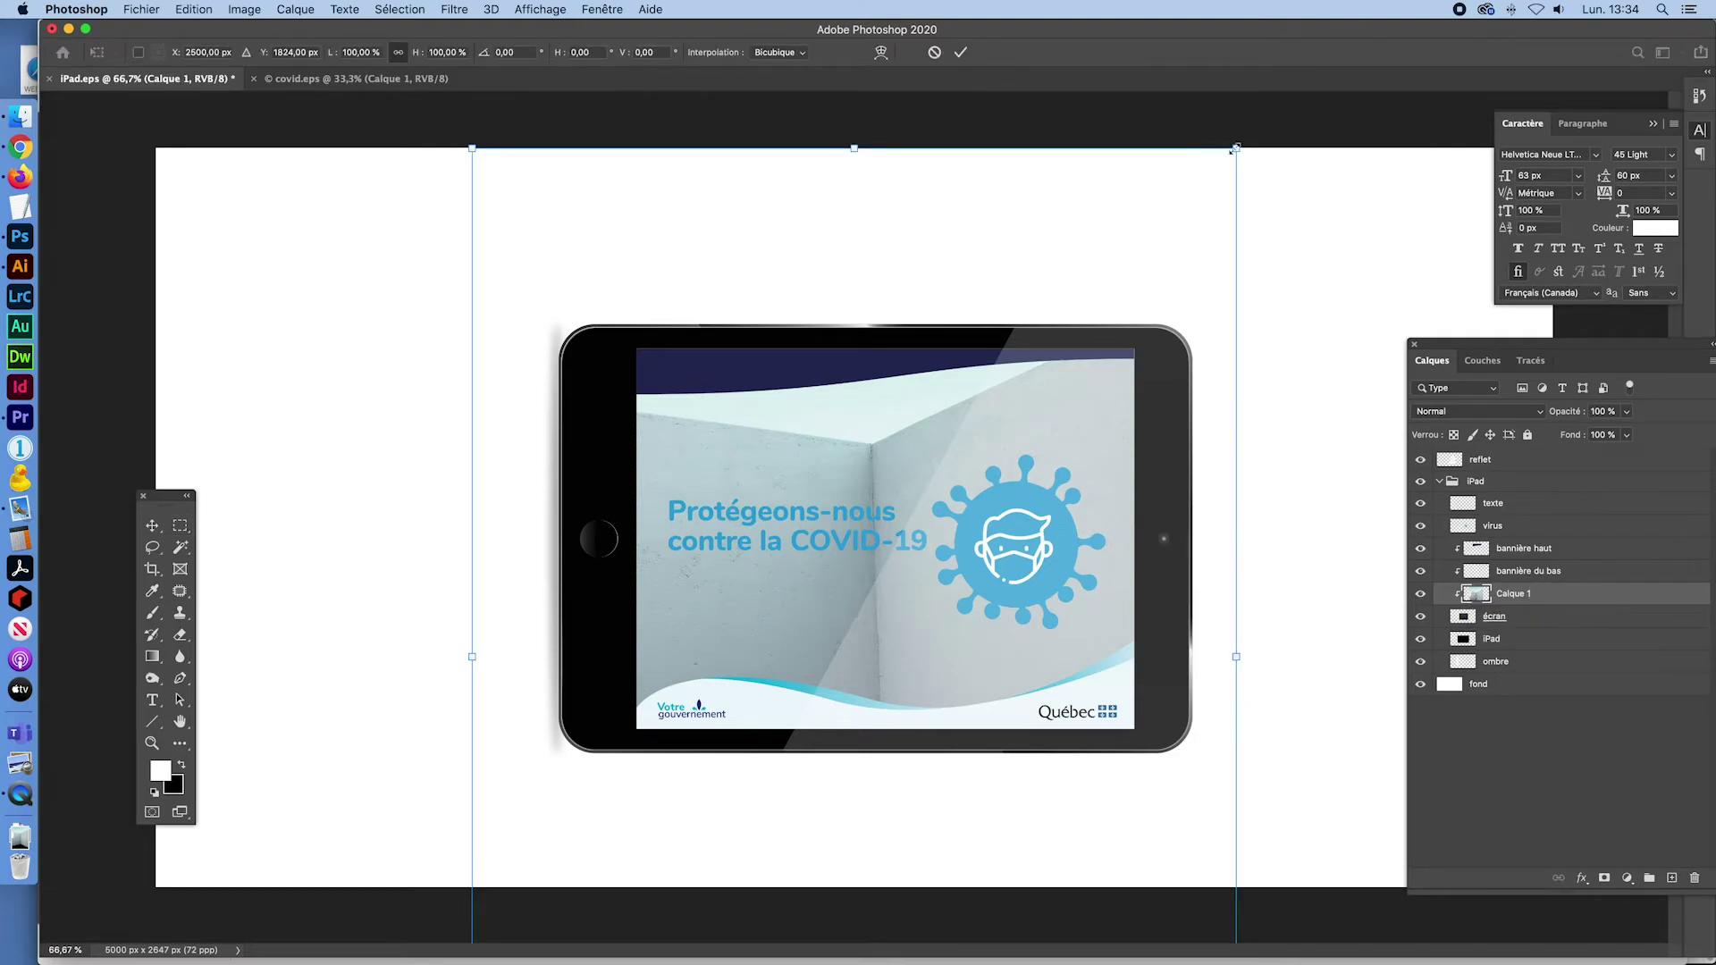
drag(1234, 149, 1097, 234)
drag(563, 268, 647, 337)
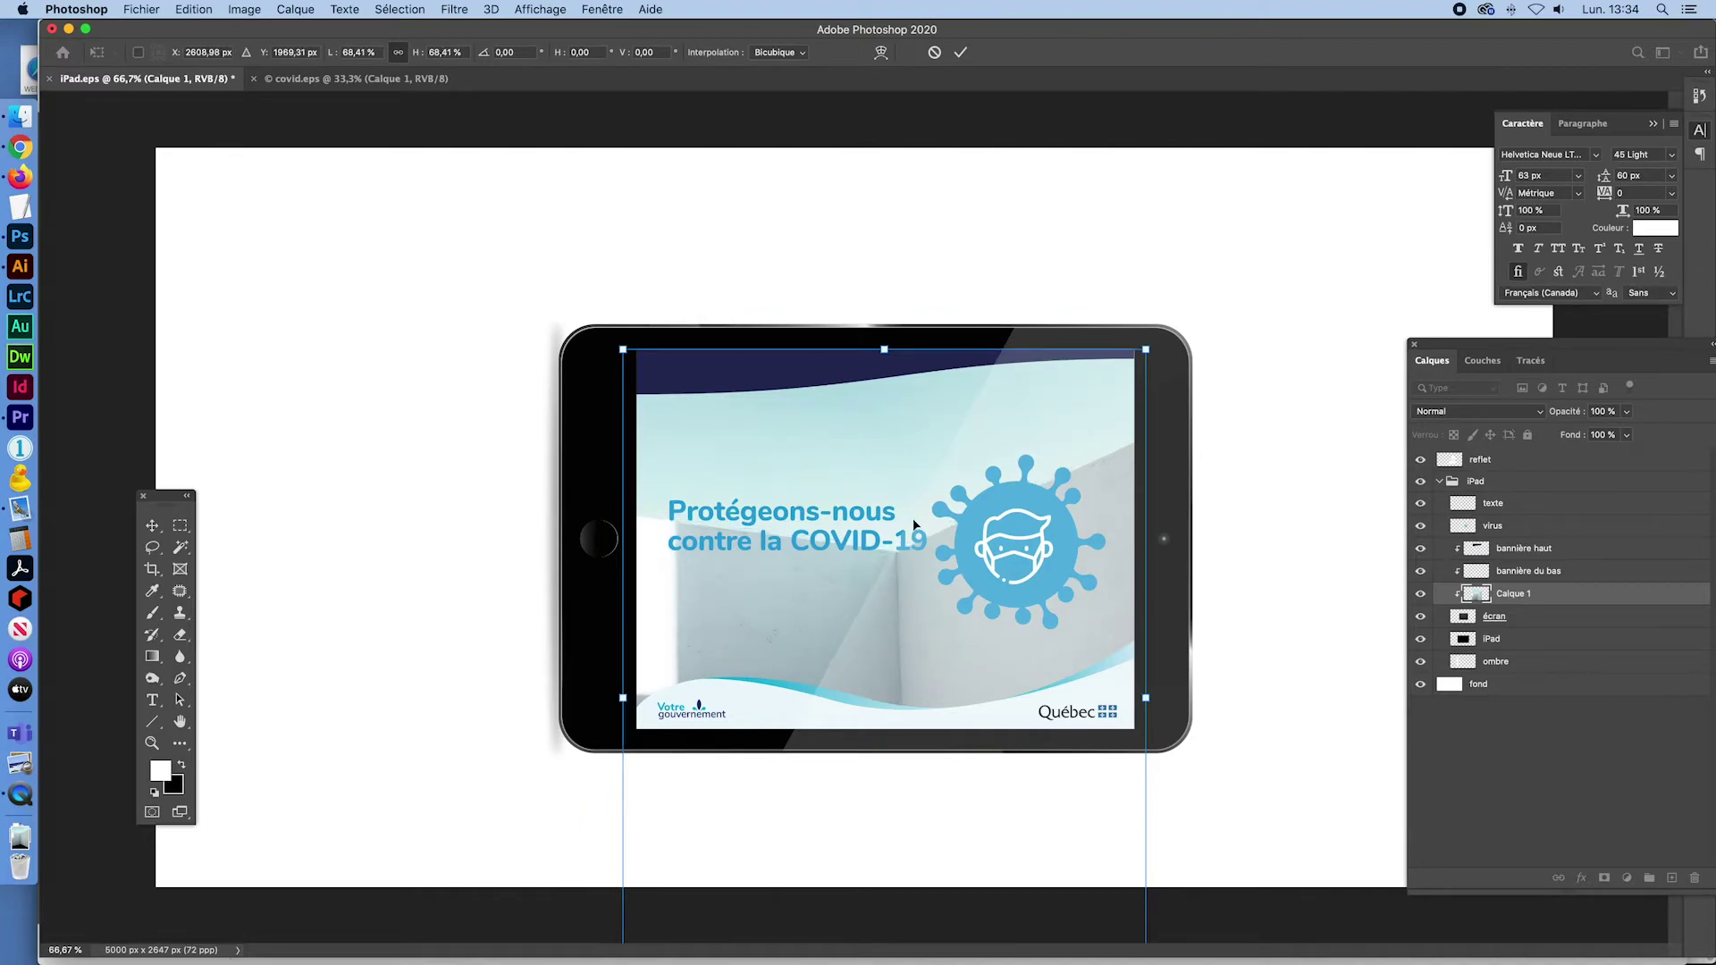
mouse_move(910, 525)
mouse_down()
mouse_move(924, 427)
mouse_move(929, 559)
mouse_up()
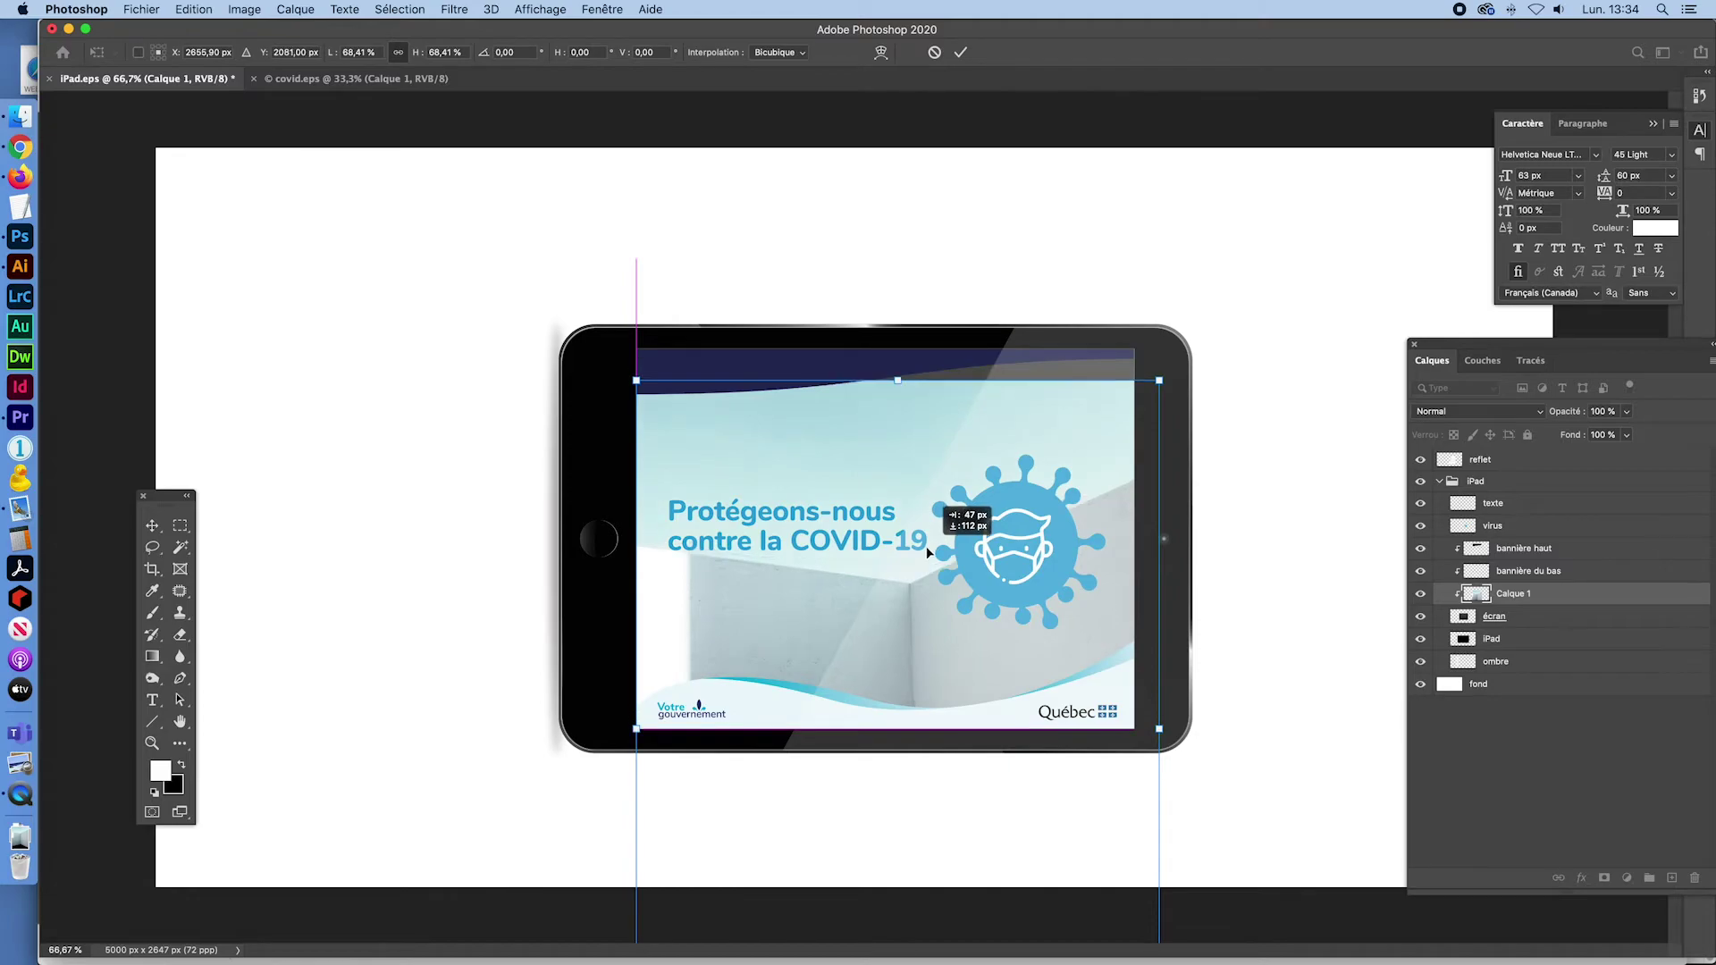
key(Return)
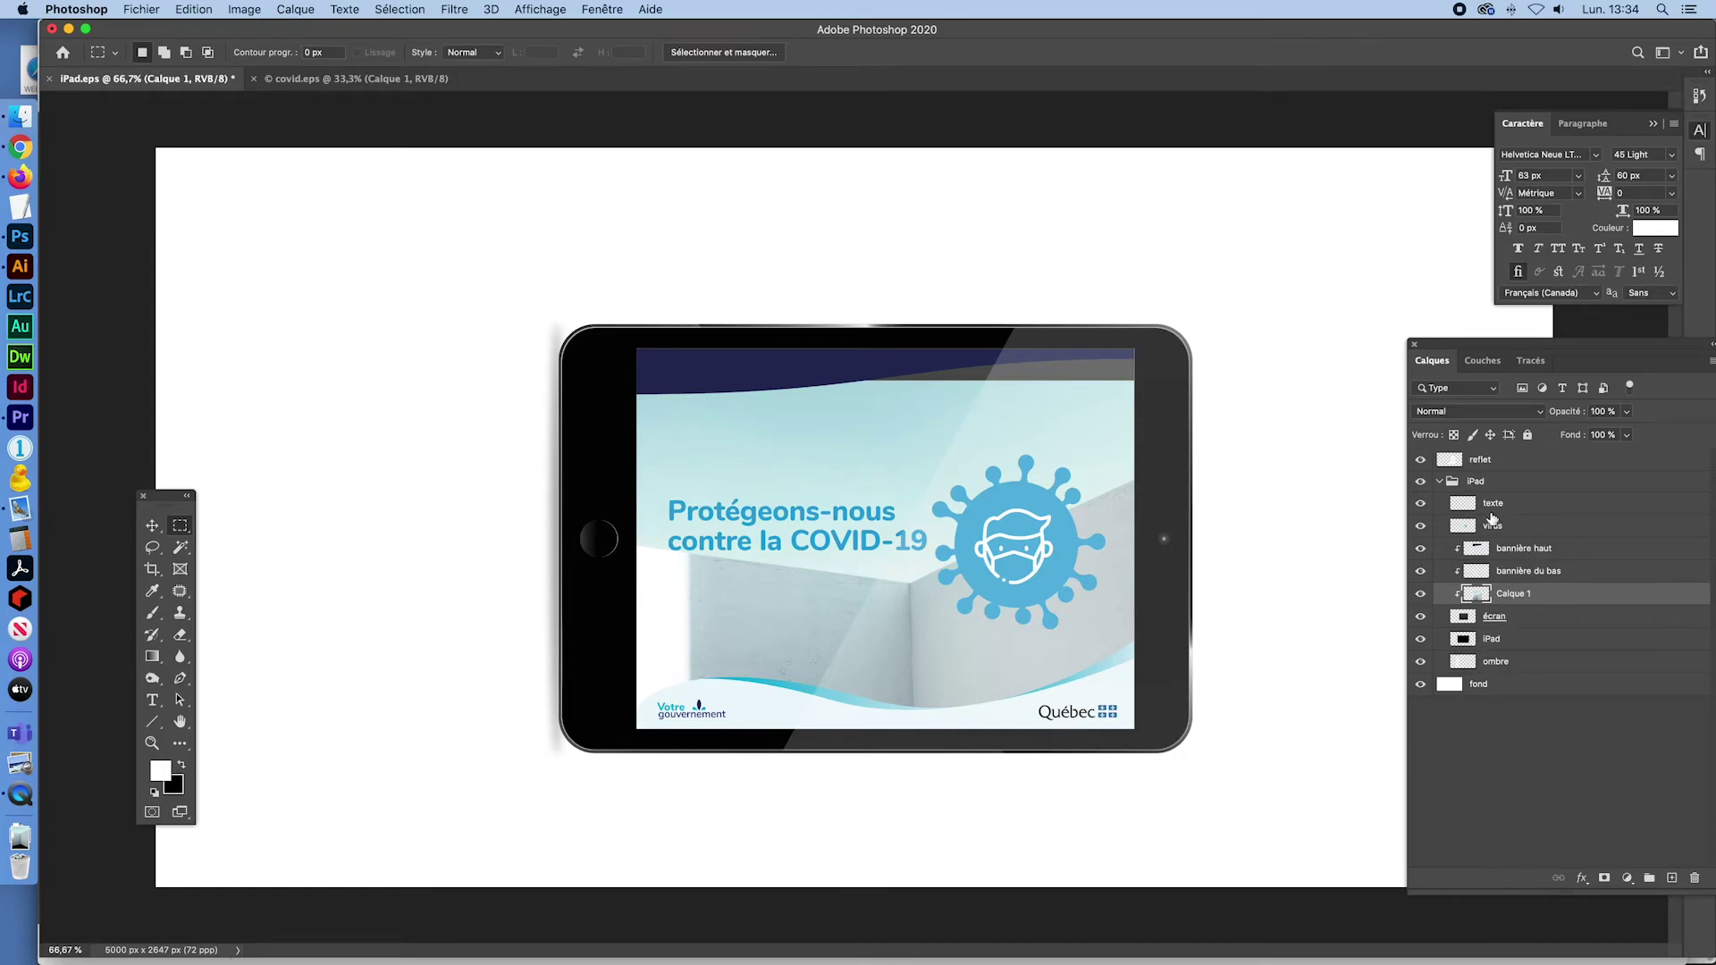
Move the COVID-19 headline up and to the left on the screen
click(1460, 503)
key(ctrl+t)
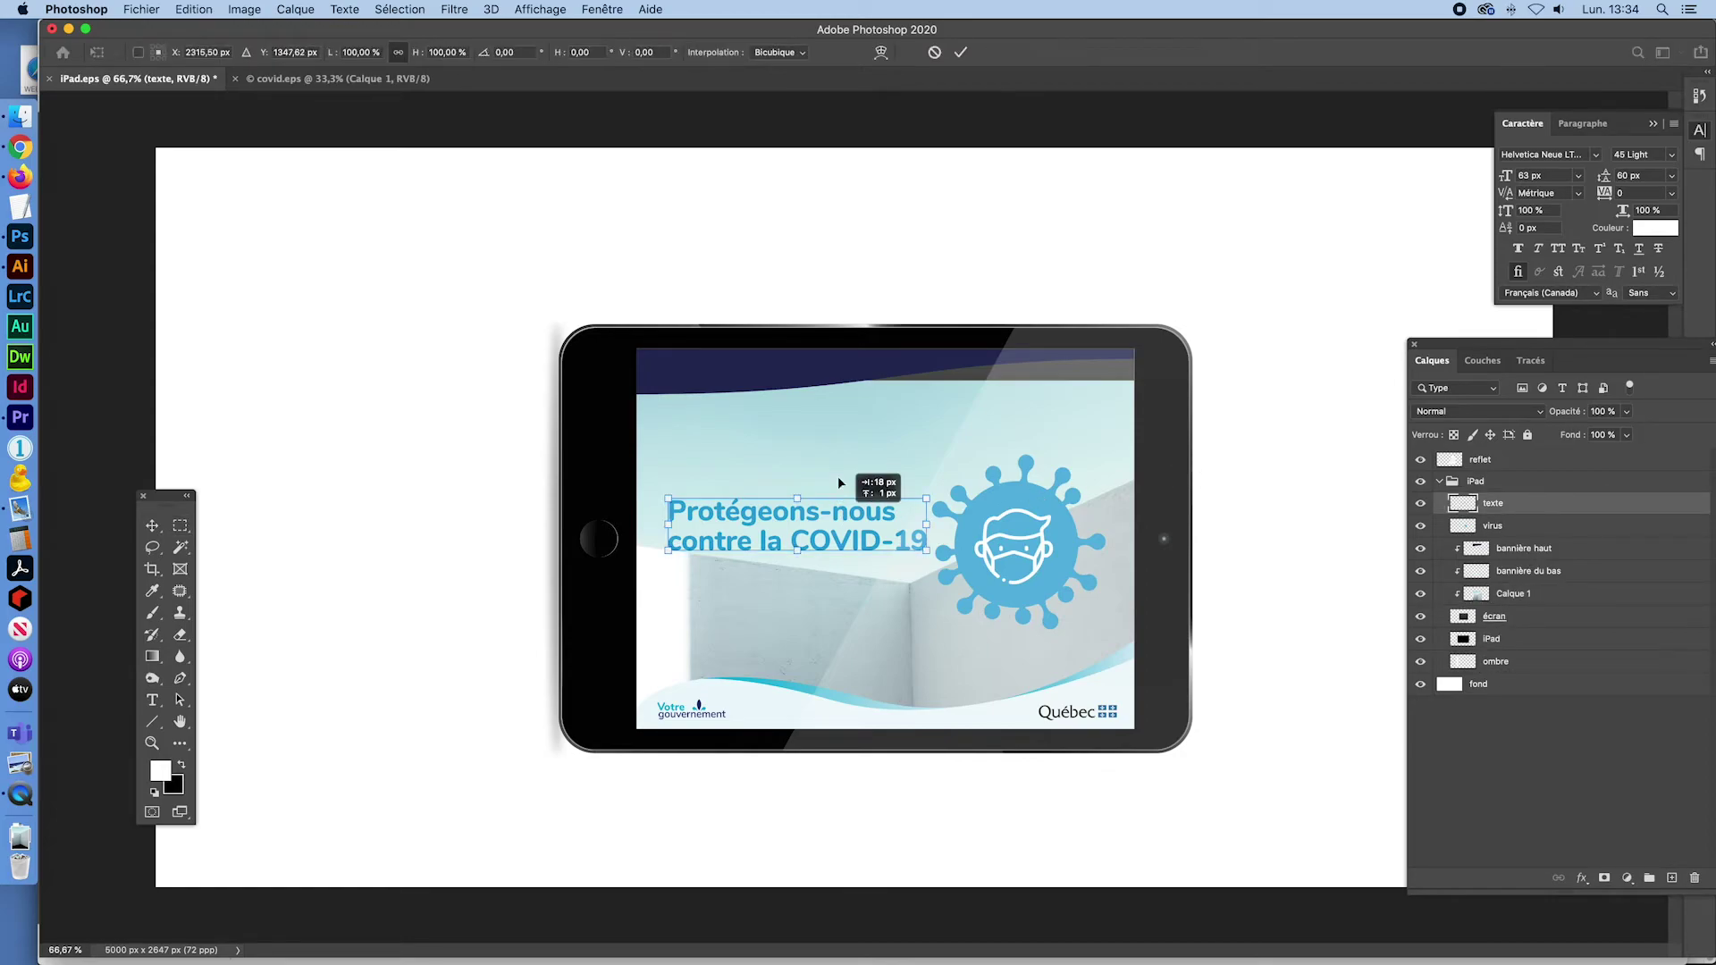
drag(896, 509, 881, 438)
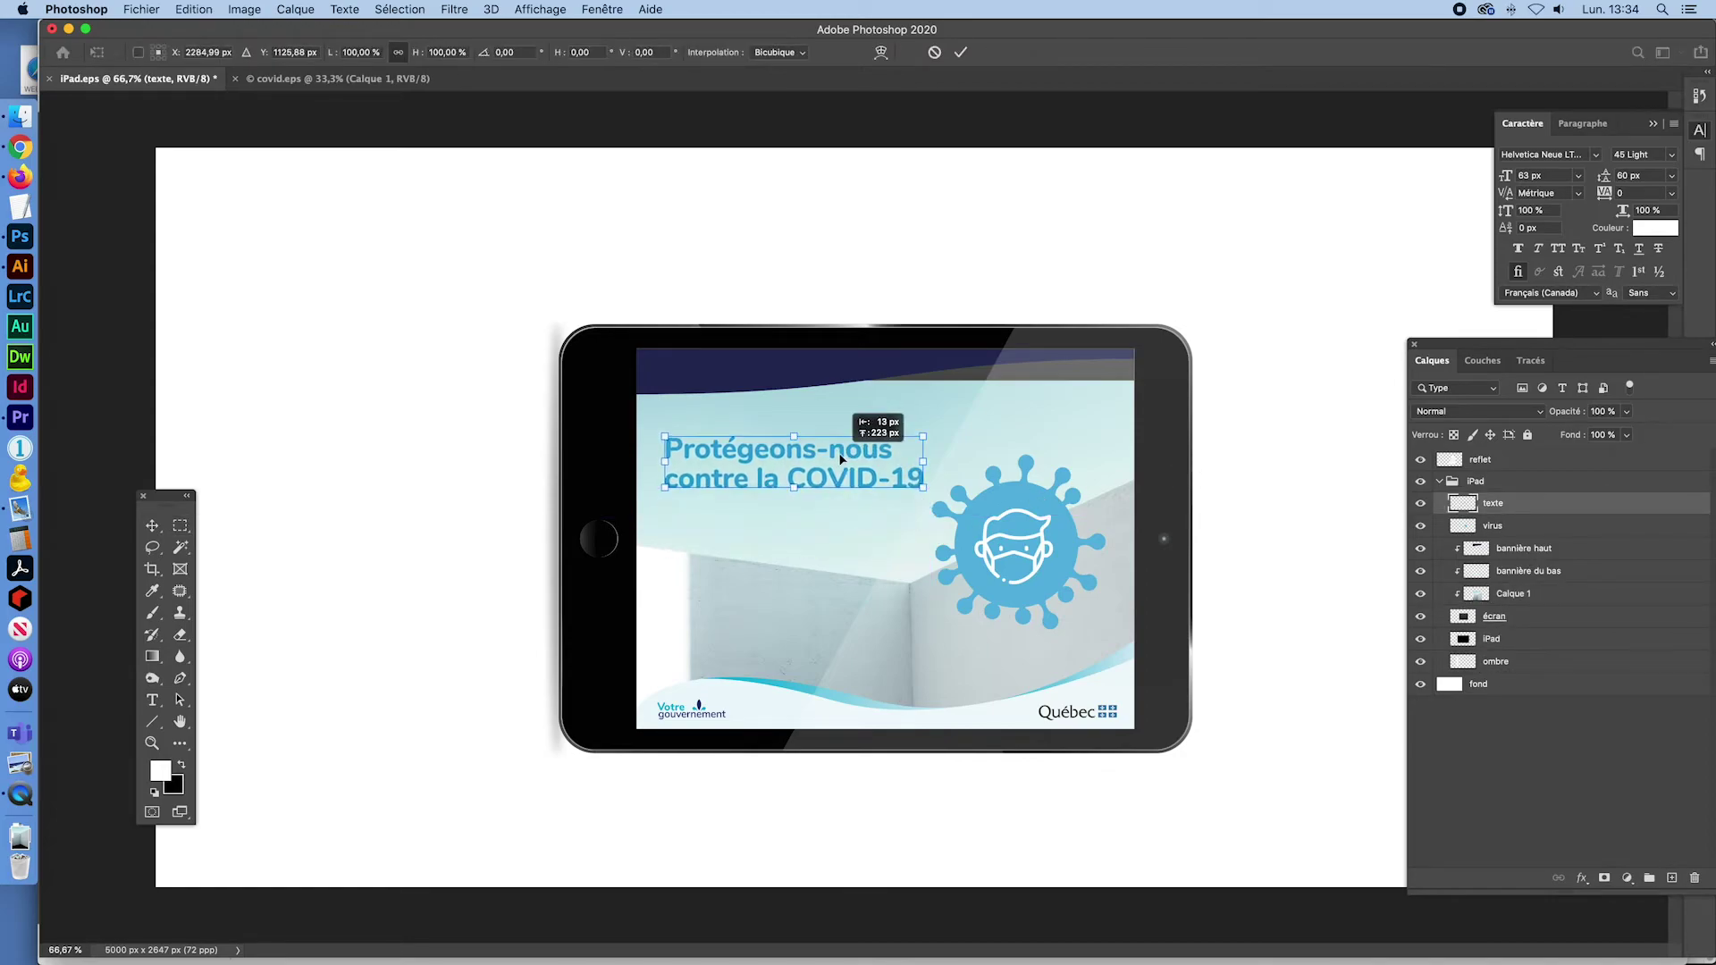
key(Return)
Shrink the virus graphic toward the screen's lower right corner
click(1494, 531)
key(ctrl+t)
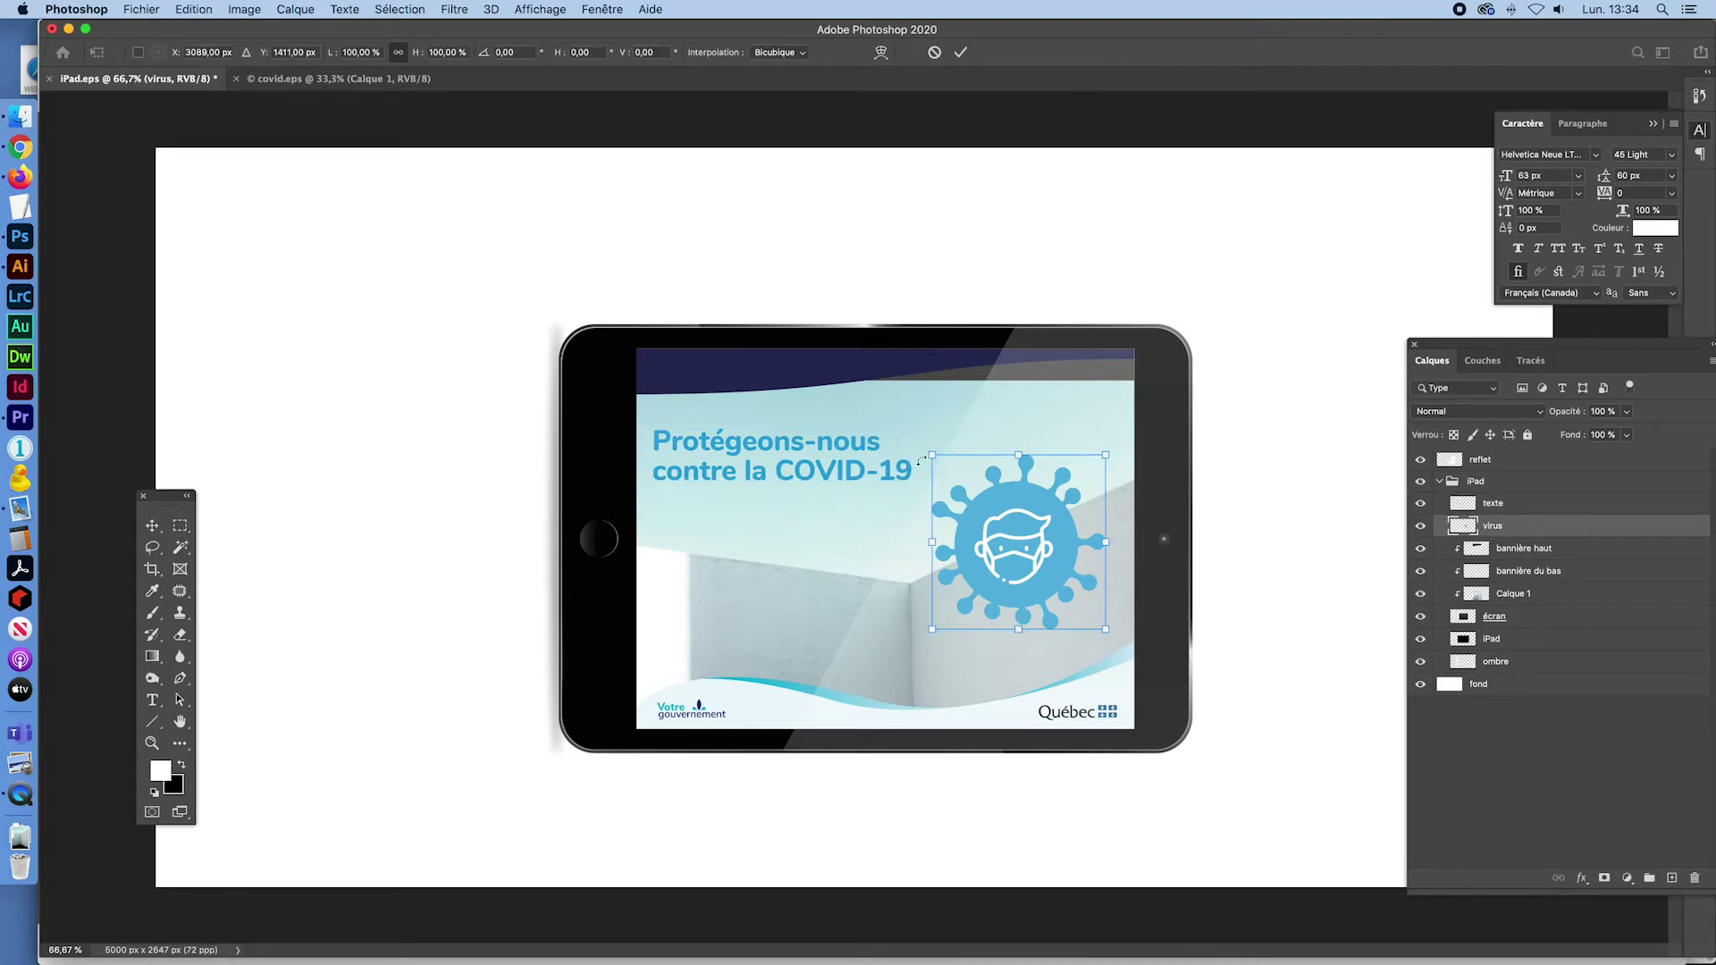
drag(929, 454, 962, 486)
key(Return)
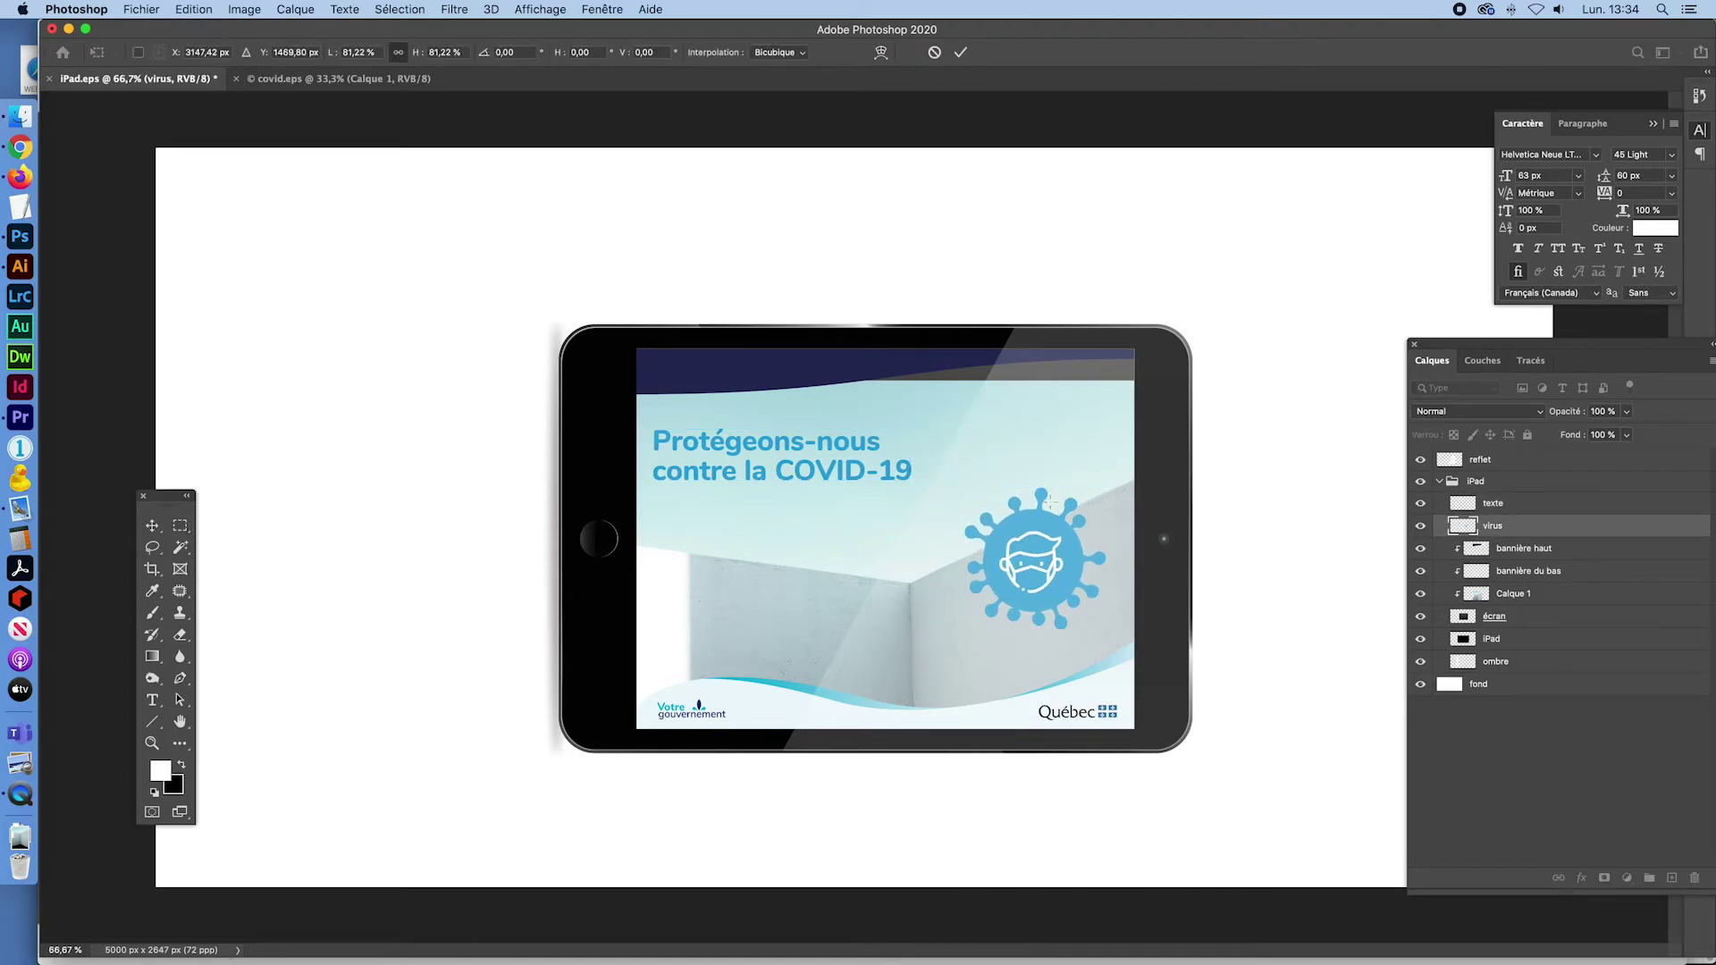
key(m)
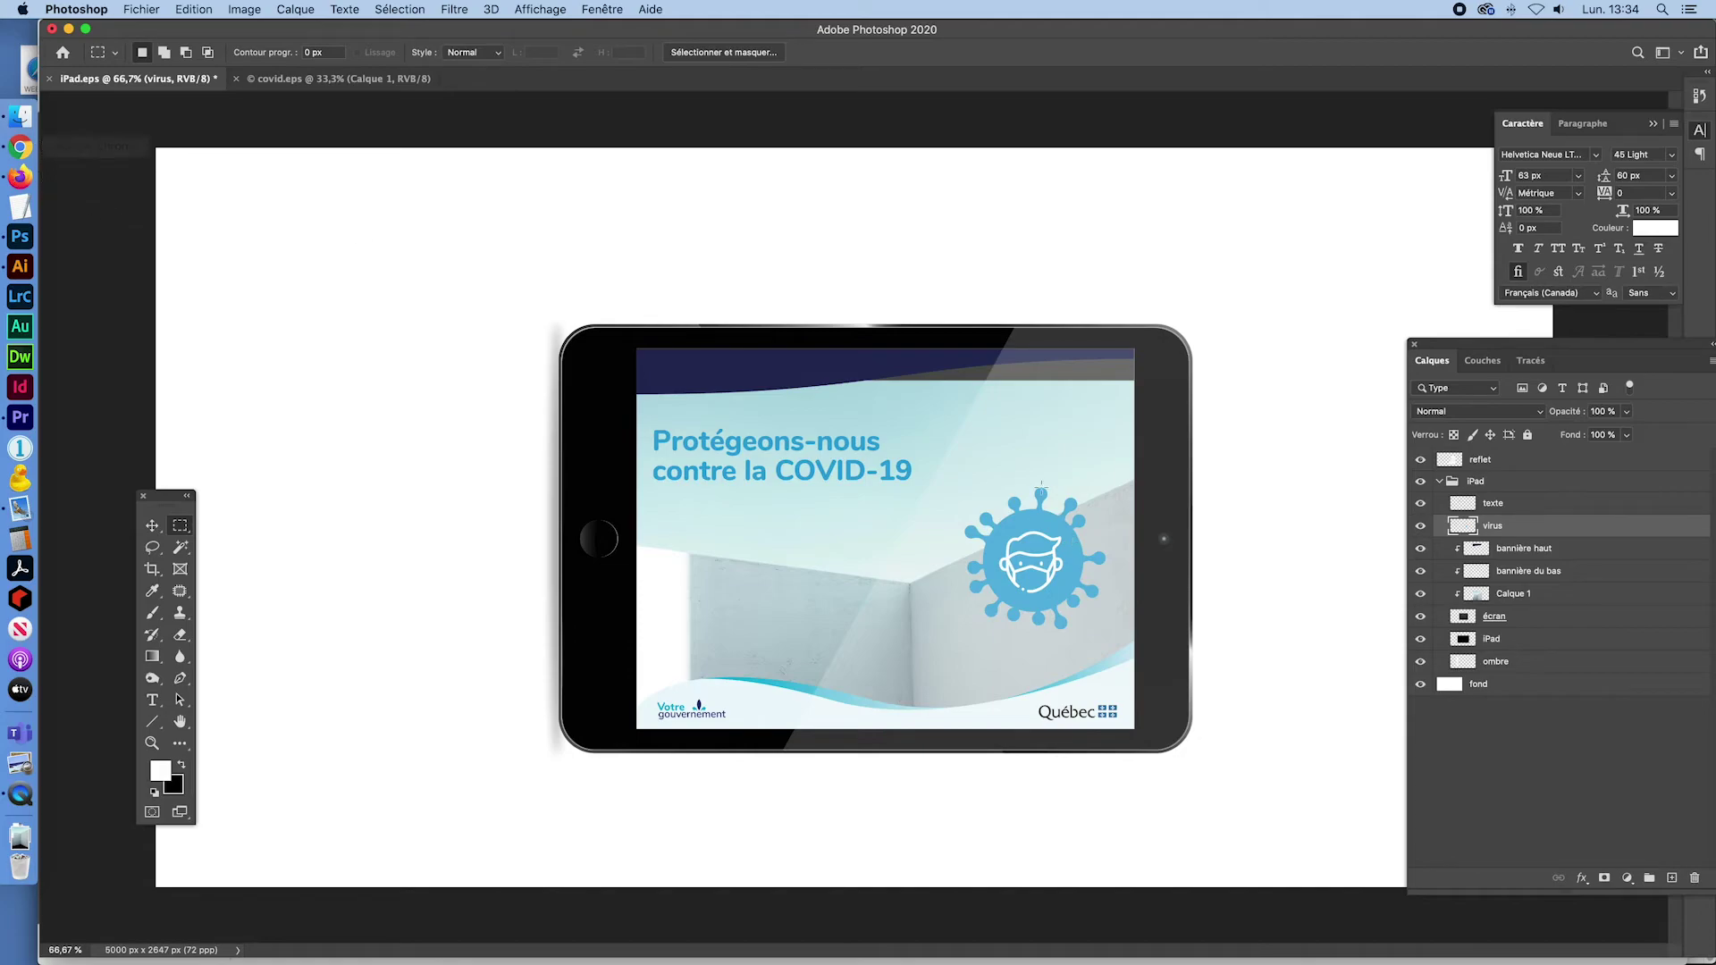
From the _themes folder in Finder, open the Attitude poster EX02b.psd in Photoshop
click(20, 116)
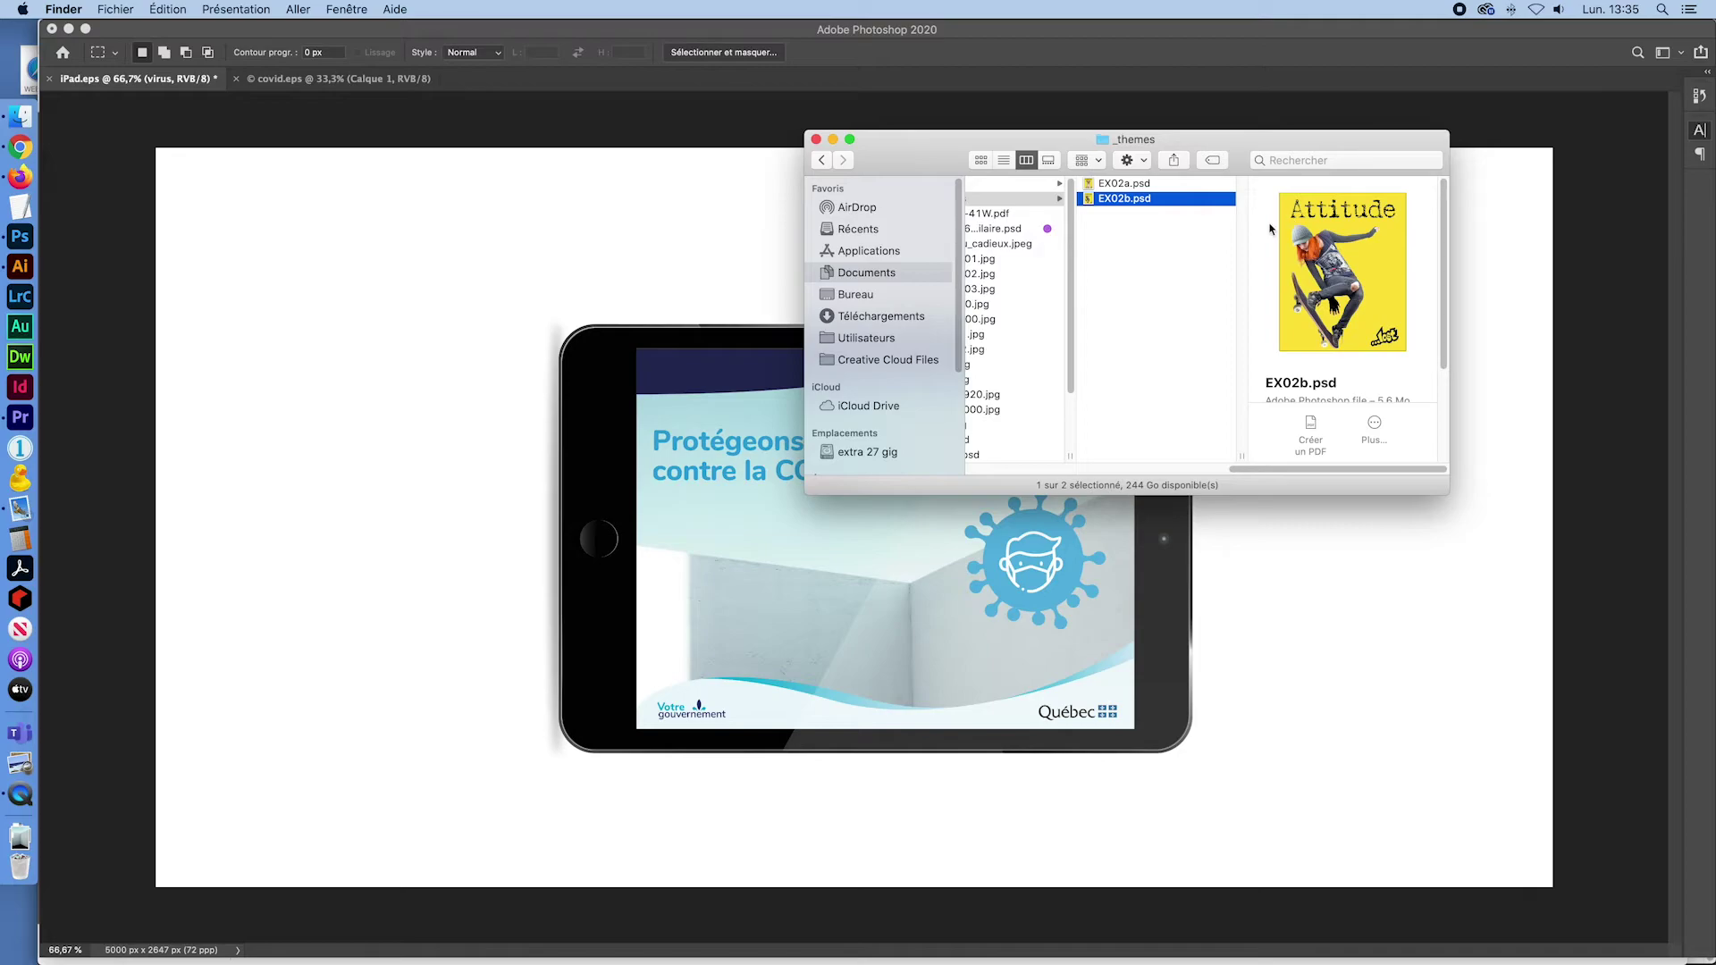
click(1135, 185)
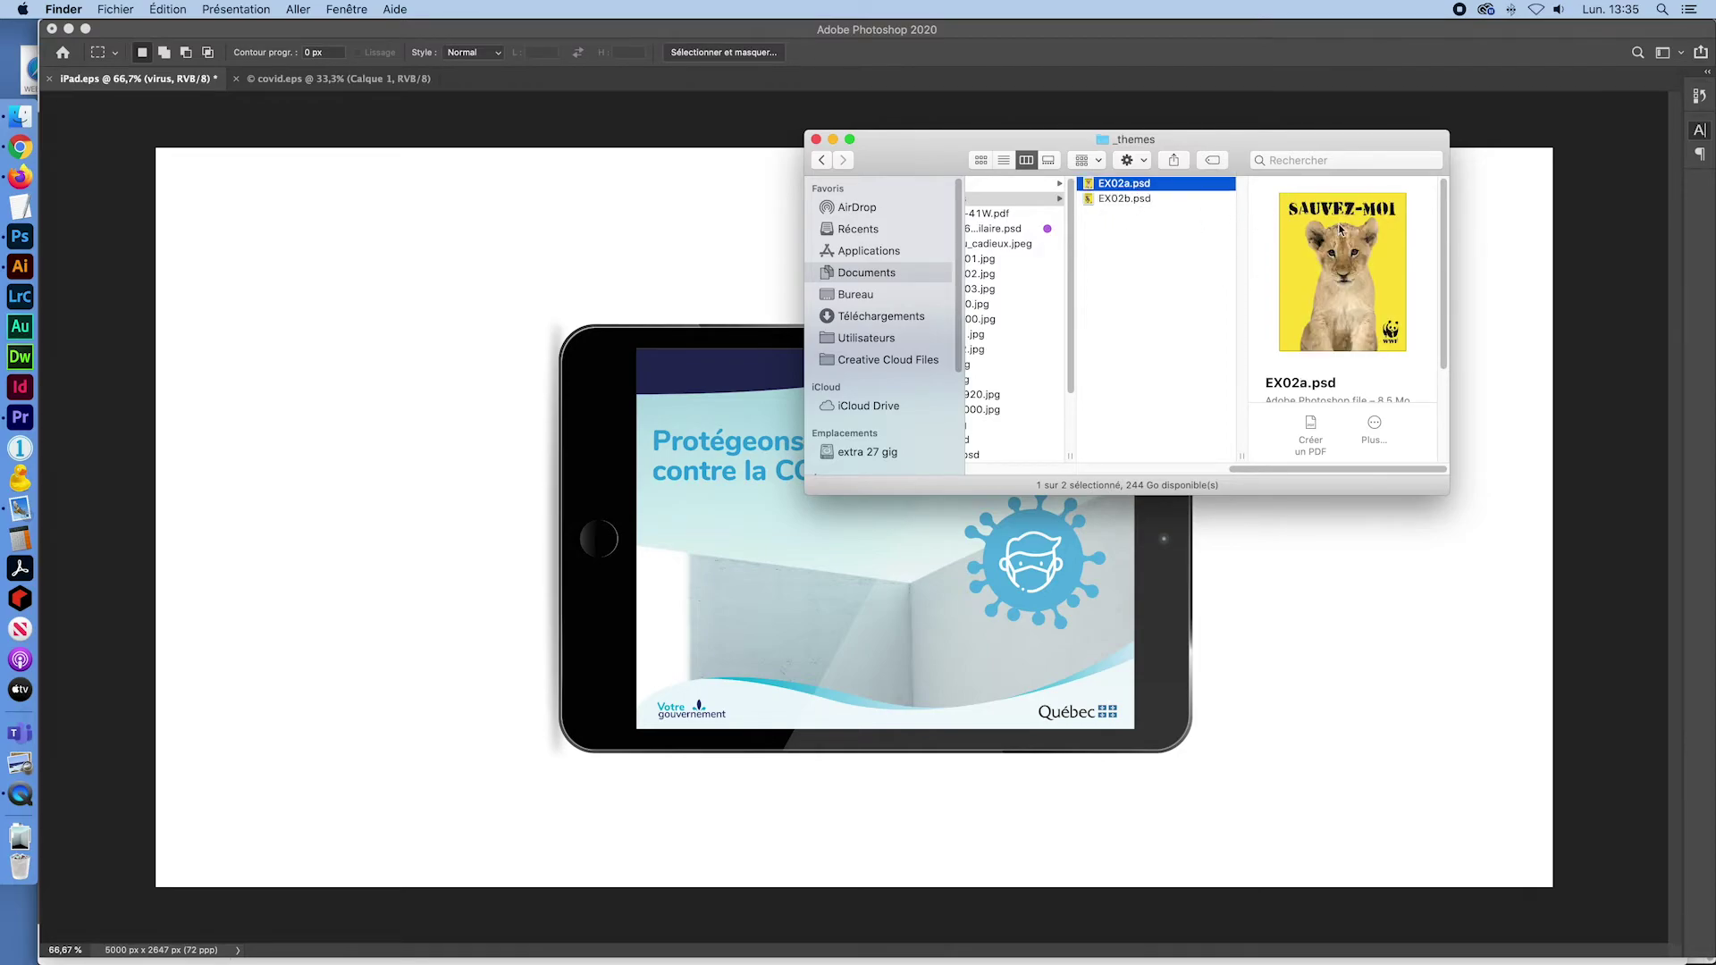
click(1135, 202)
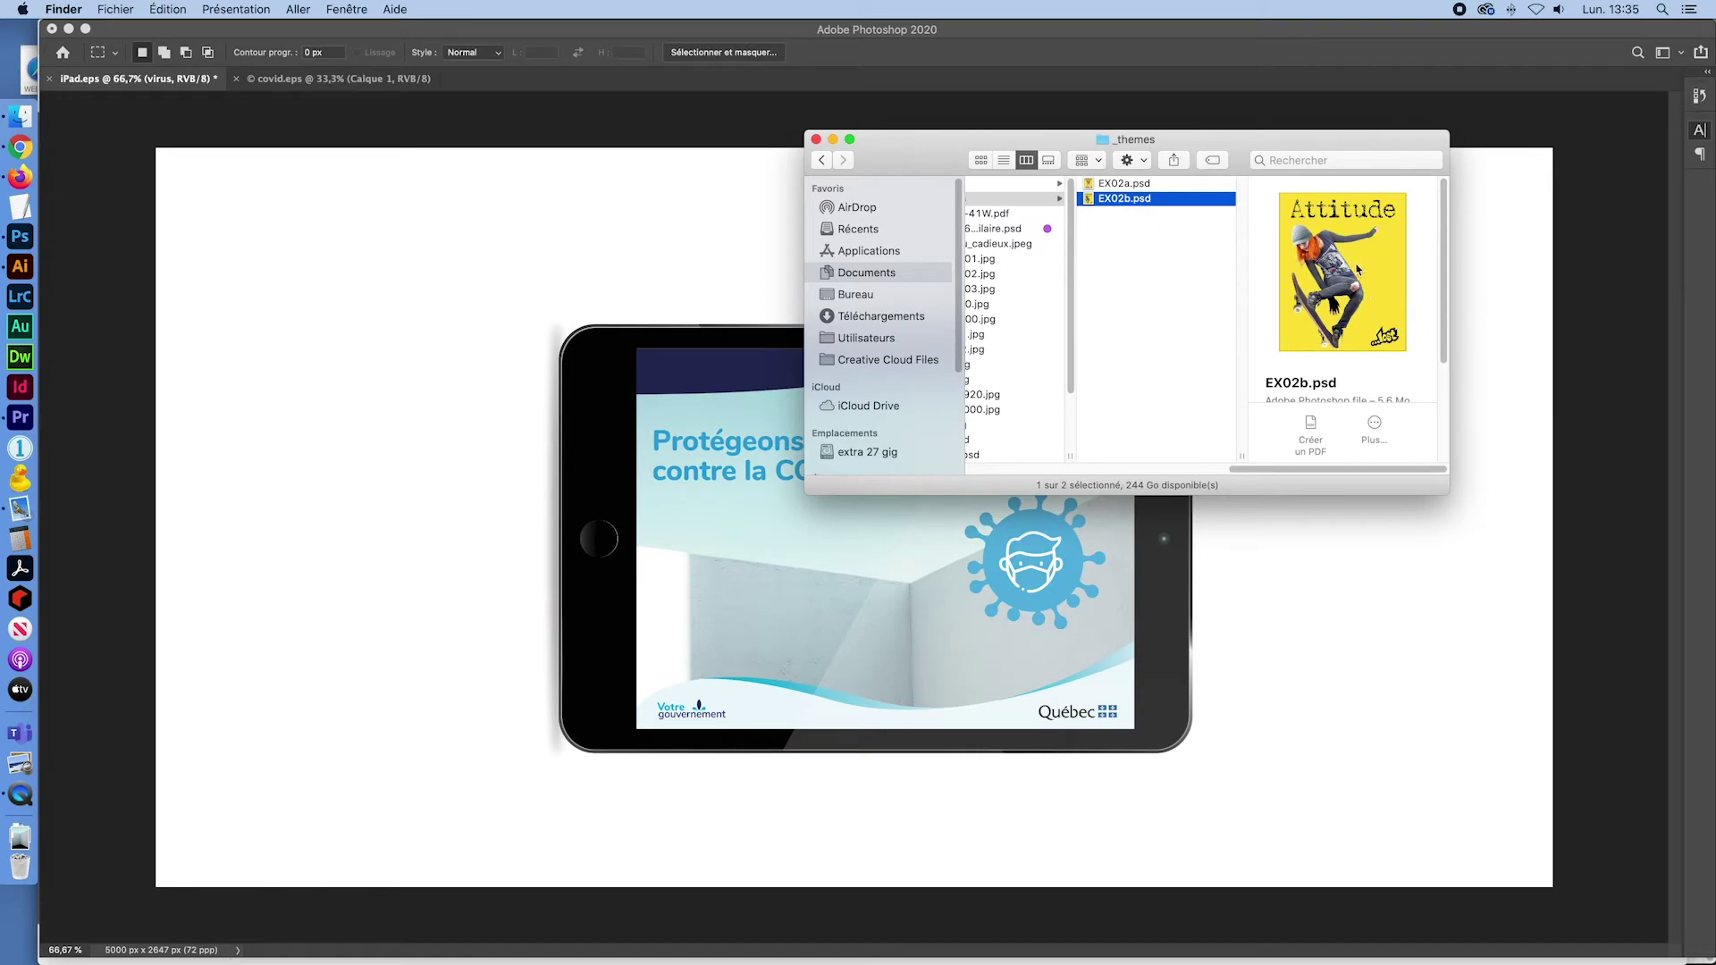
double_click(1135, 197)
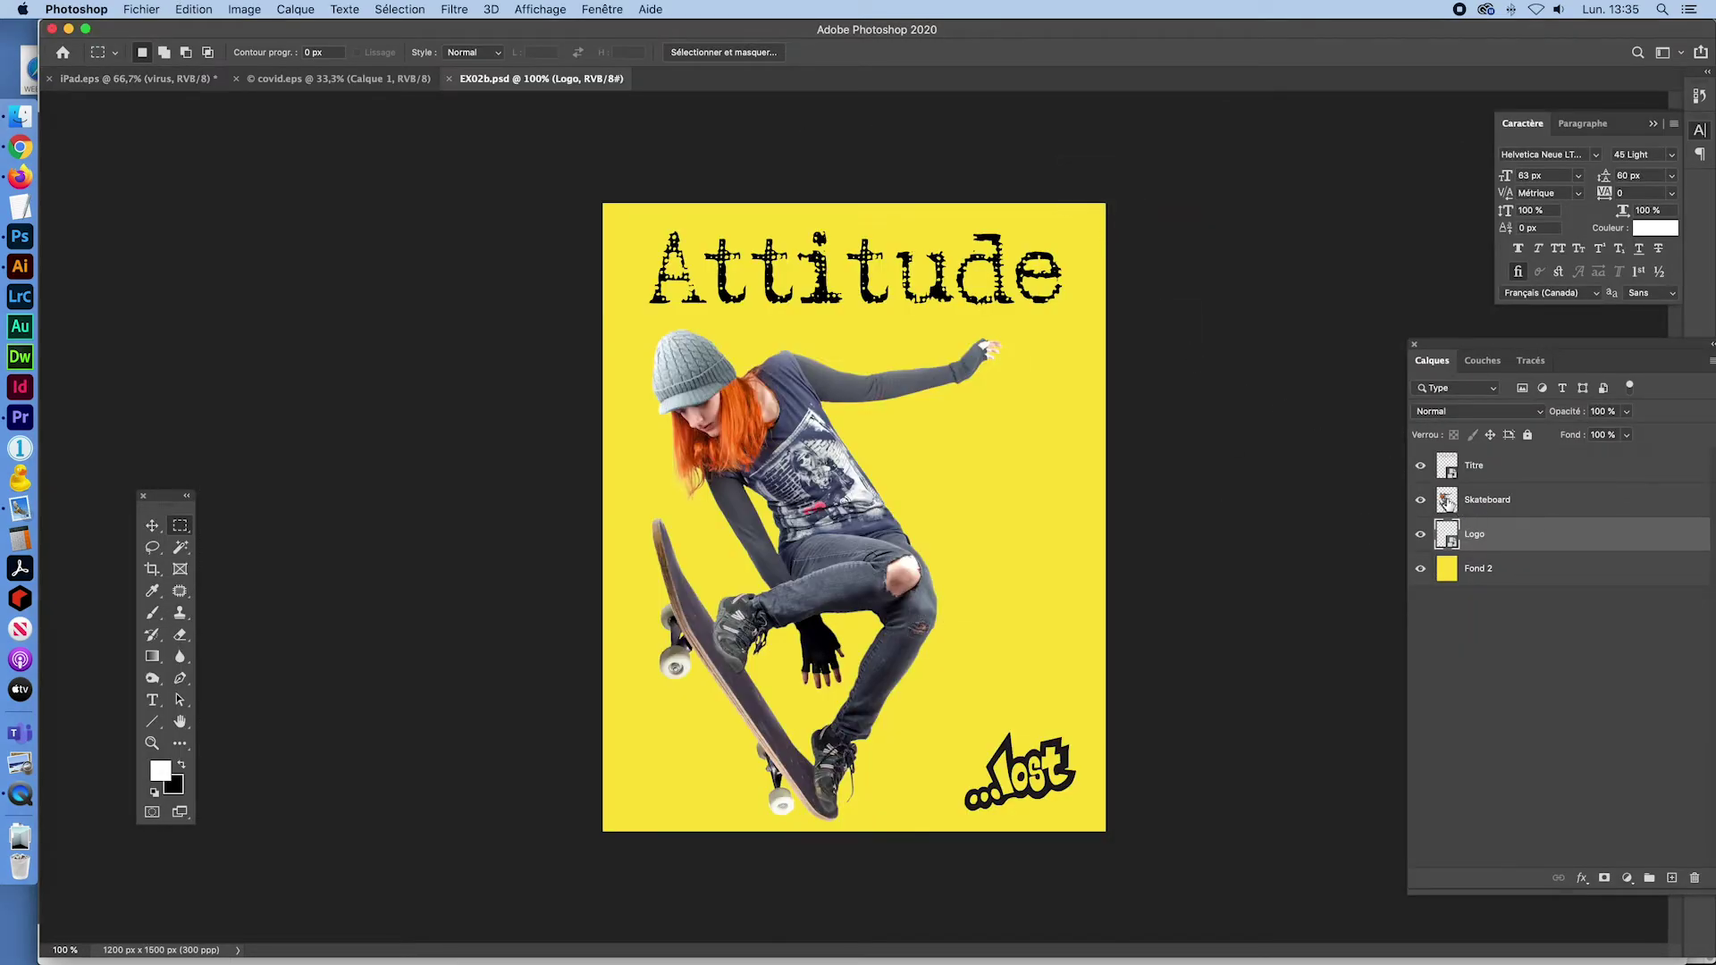
Copy the Skateboard layer from EX02b.psd and paste it into iPad.eps as Calque 2
click(1449, 505)
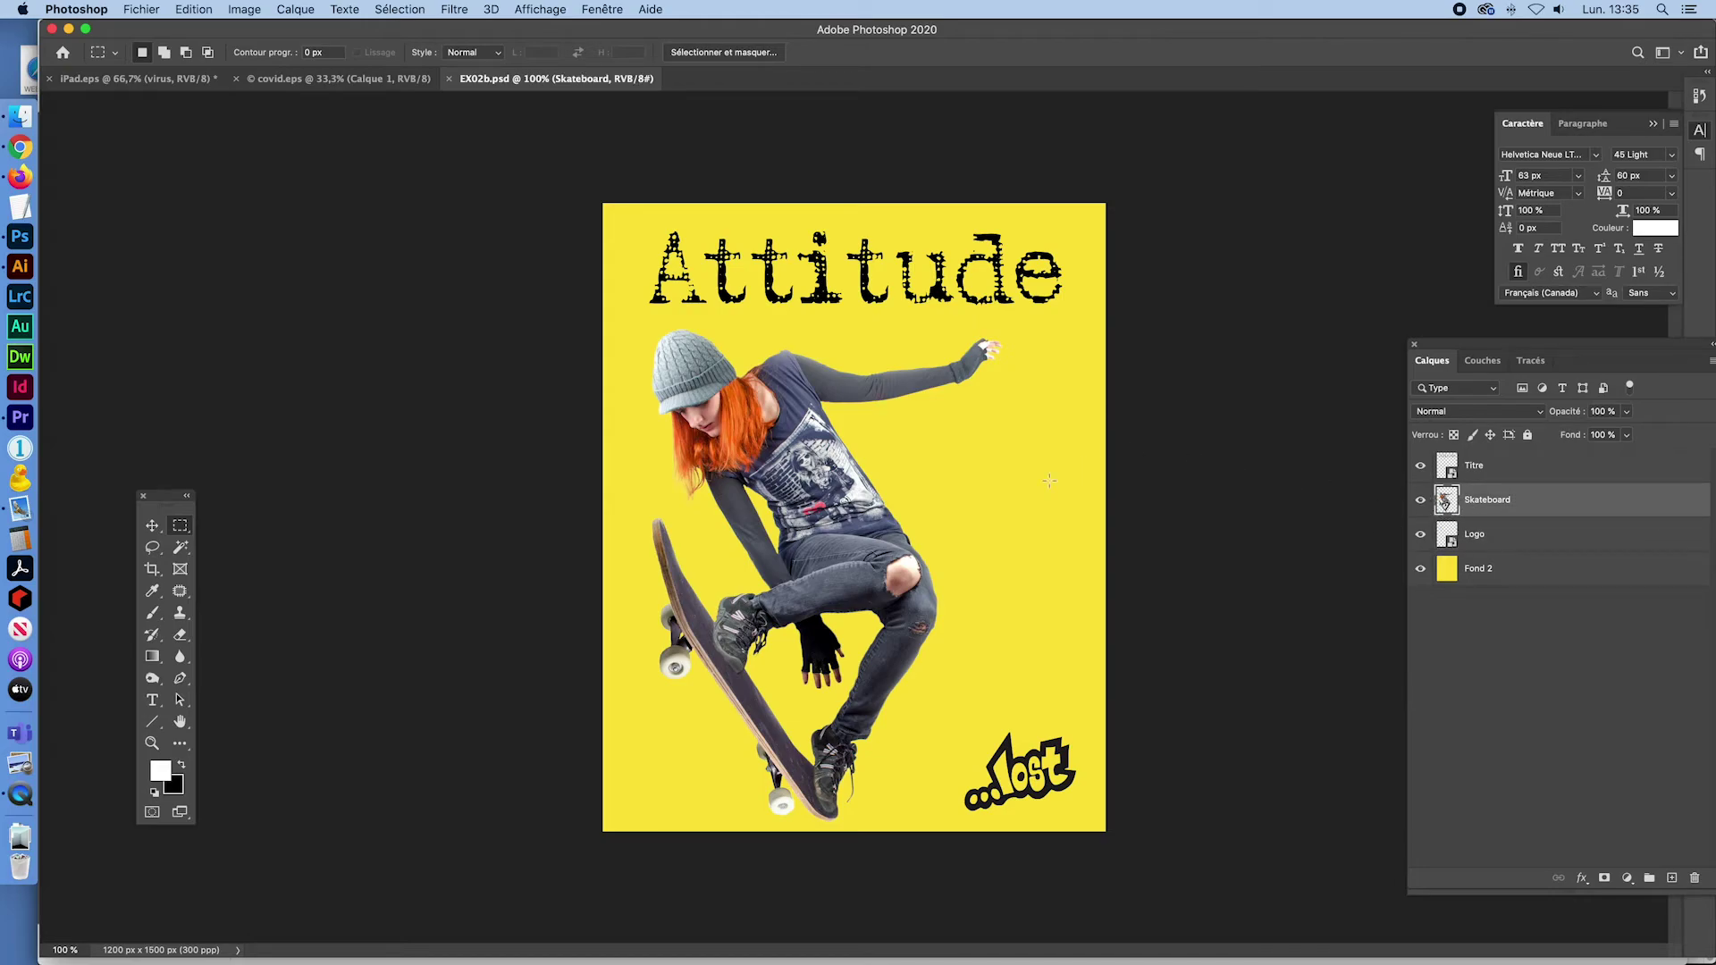
key(super+a)
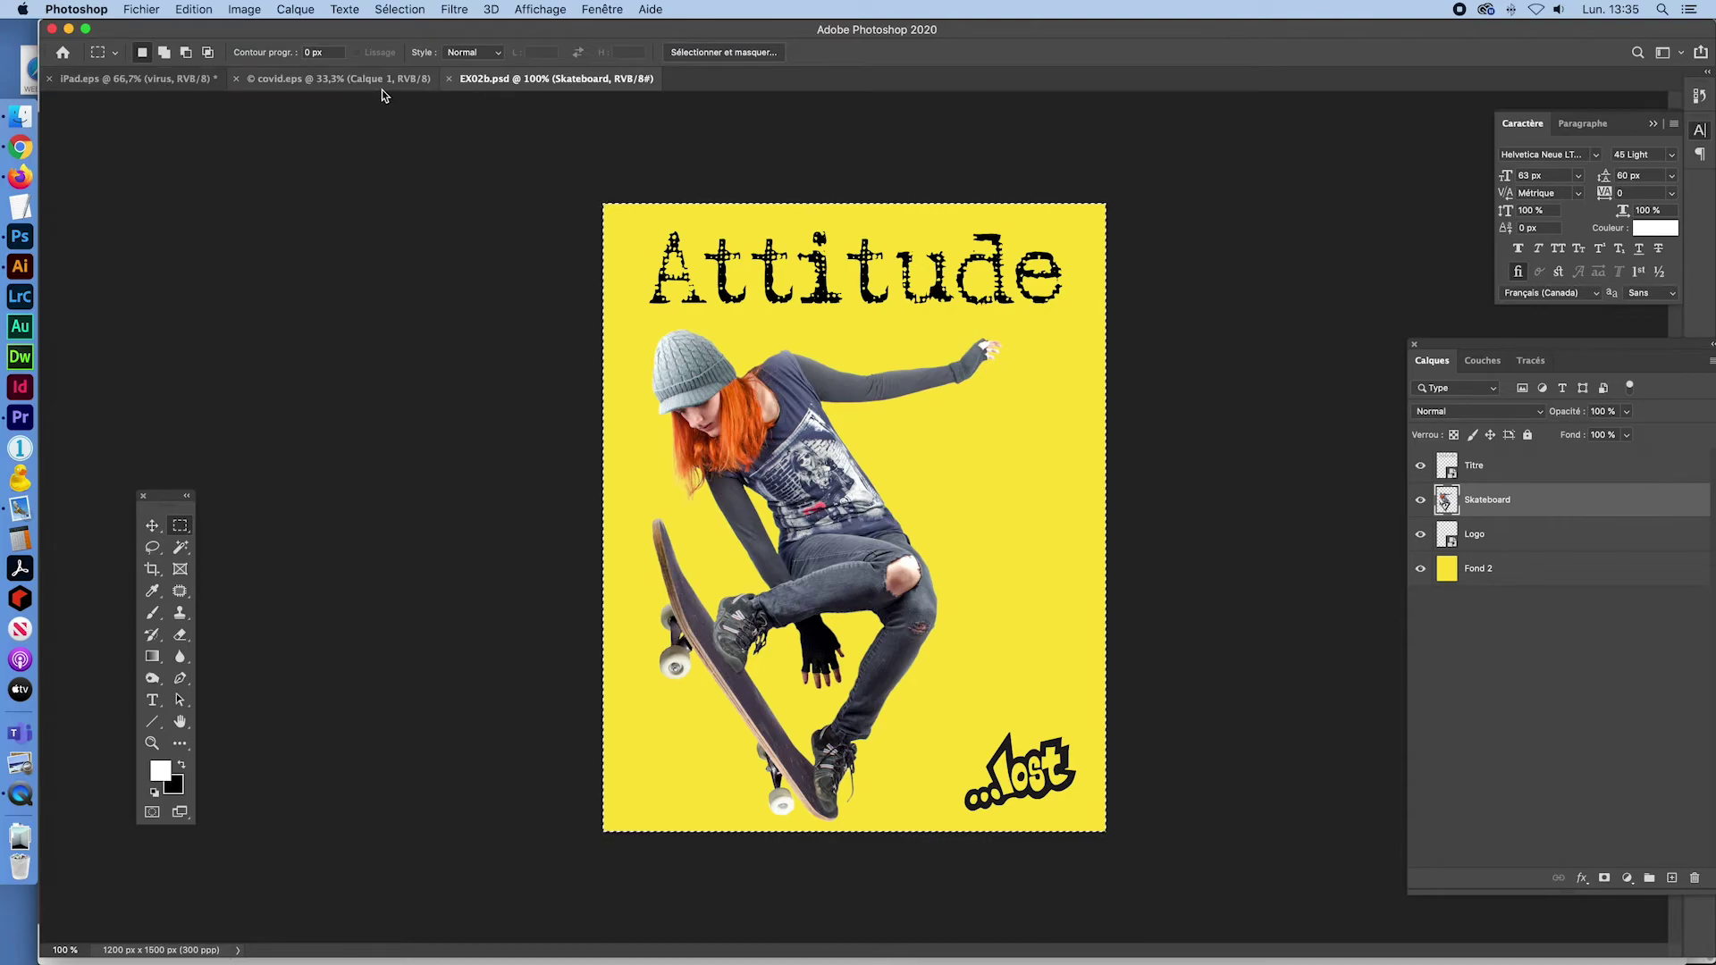
click(173, 83)
key(super+v)
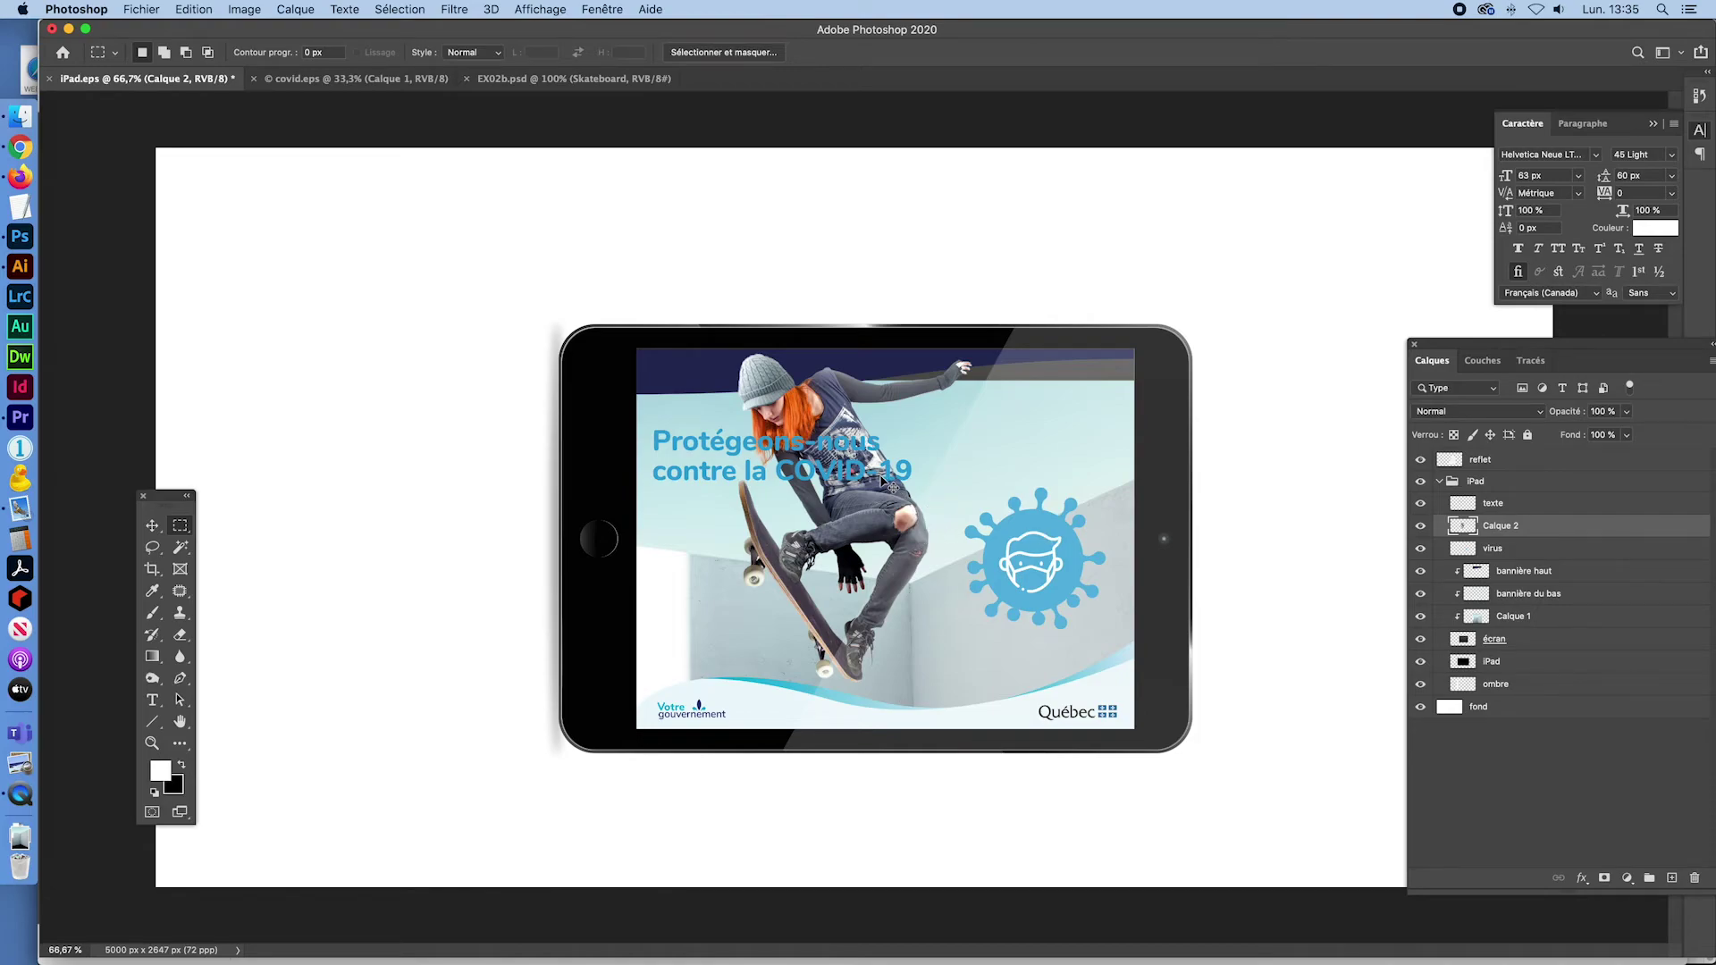
Position the skateboarder (Calque 2) across the screen's centre-left, nudged slightly lower
mouse_move(887, 486)
mouse_down()
mouse_move(915, 536)
mouse_move(898, 496)
mouse_up()
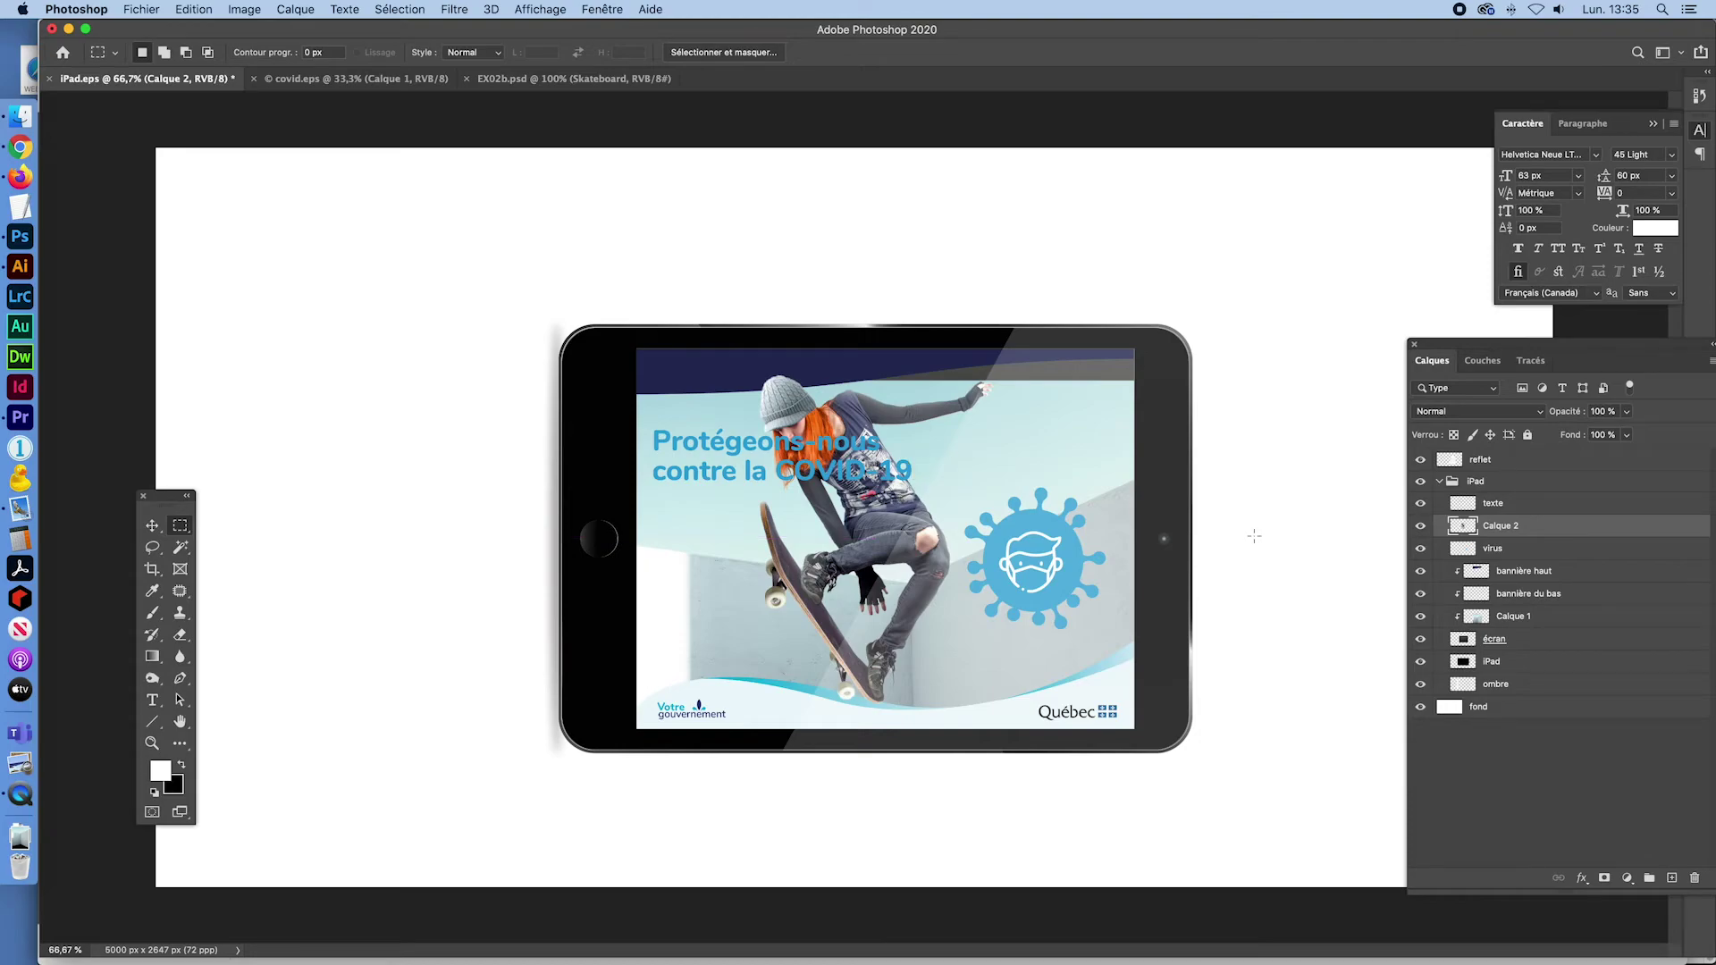
key(super+z)
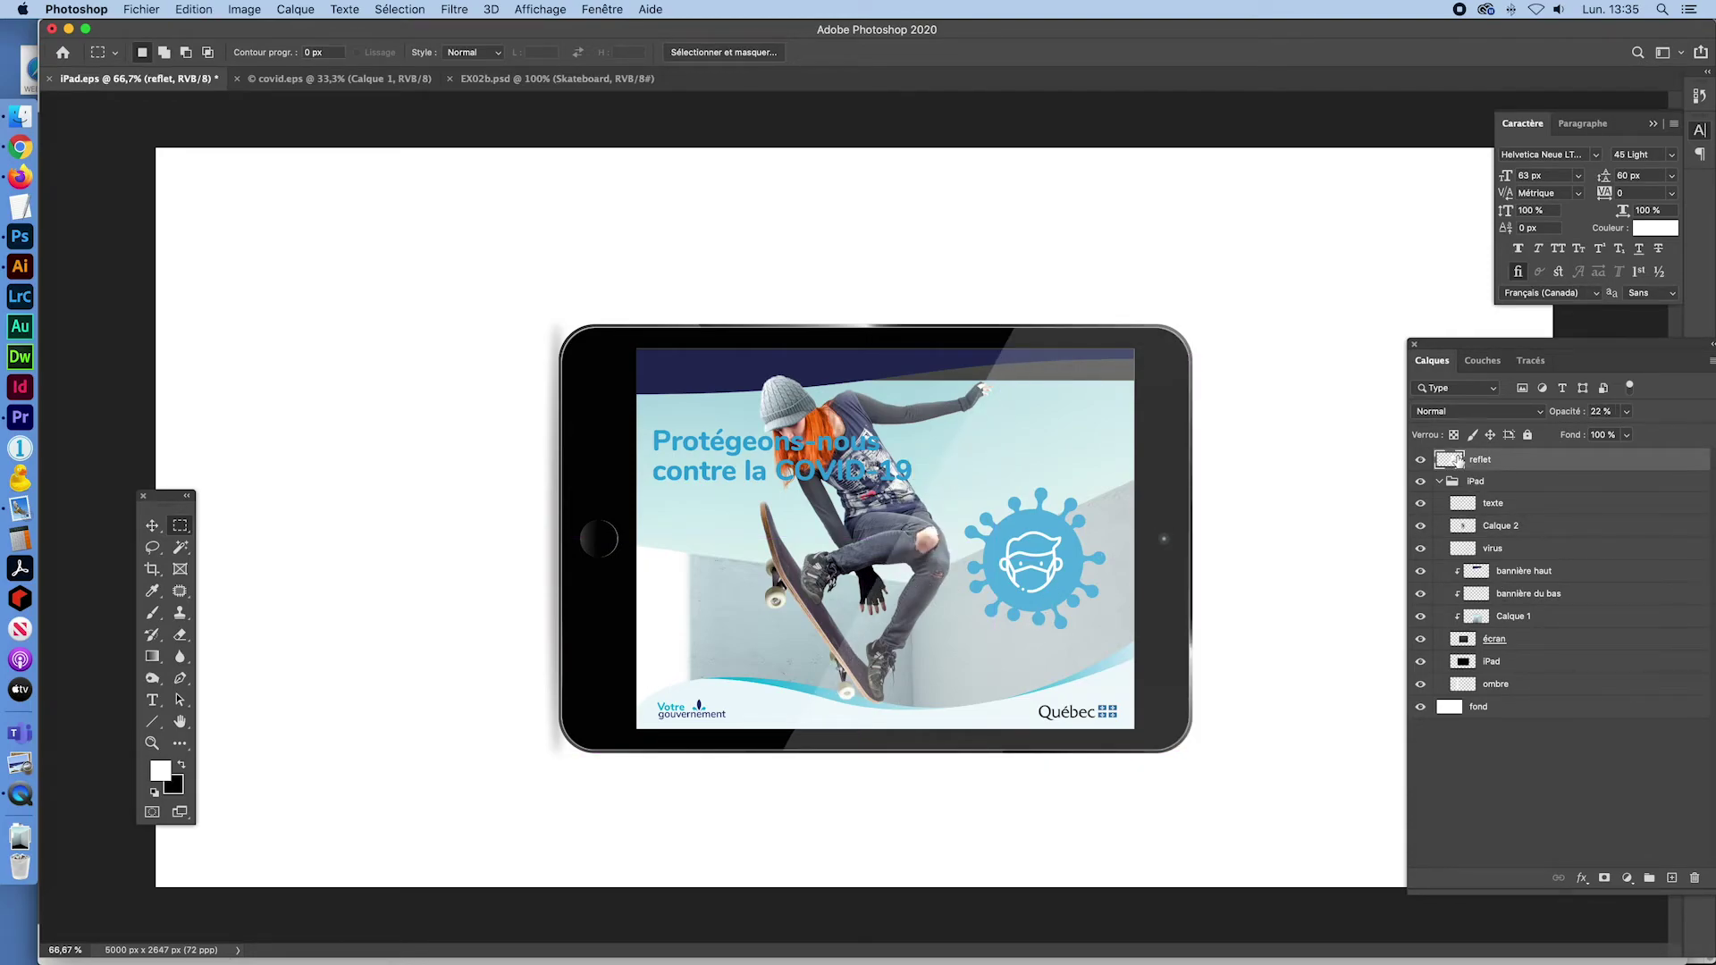
click(1463, 527)
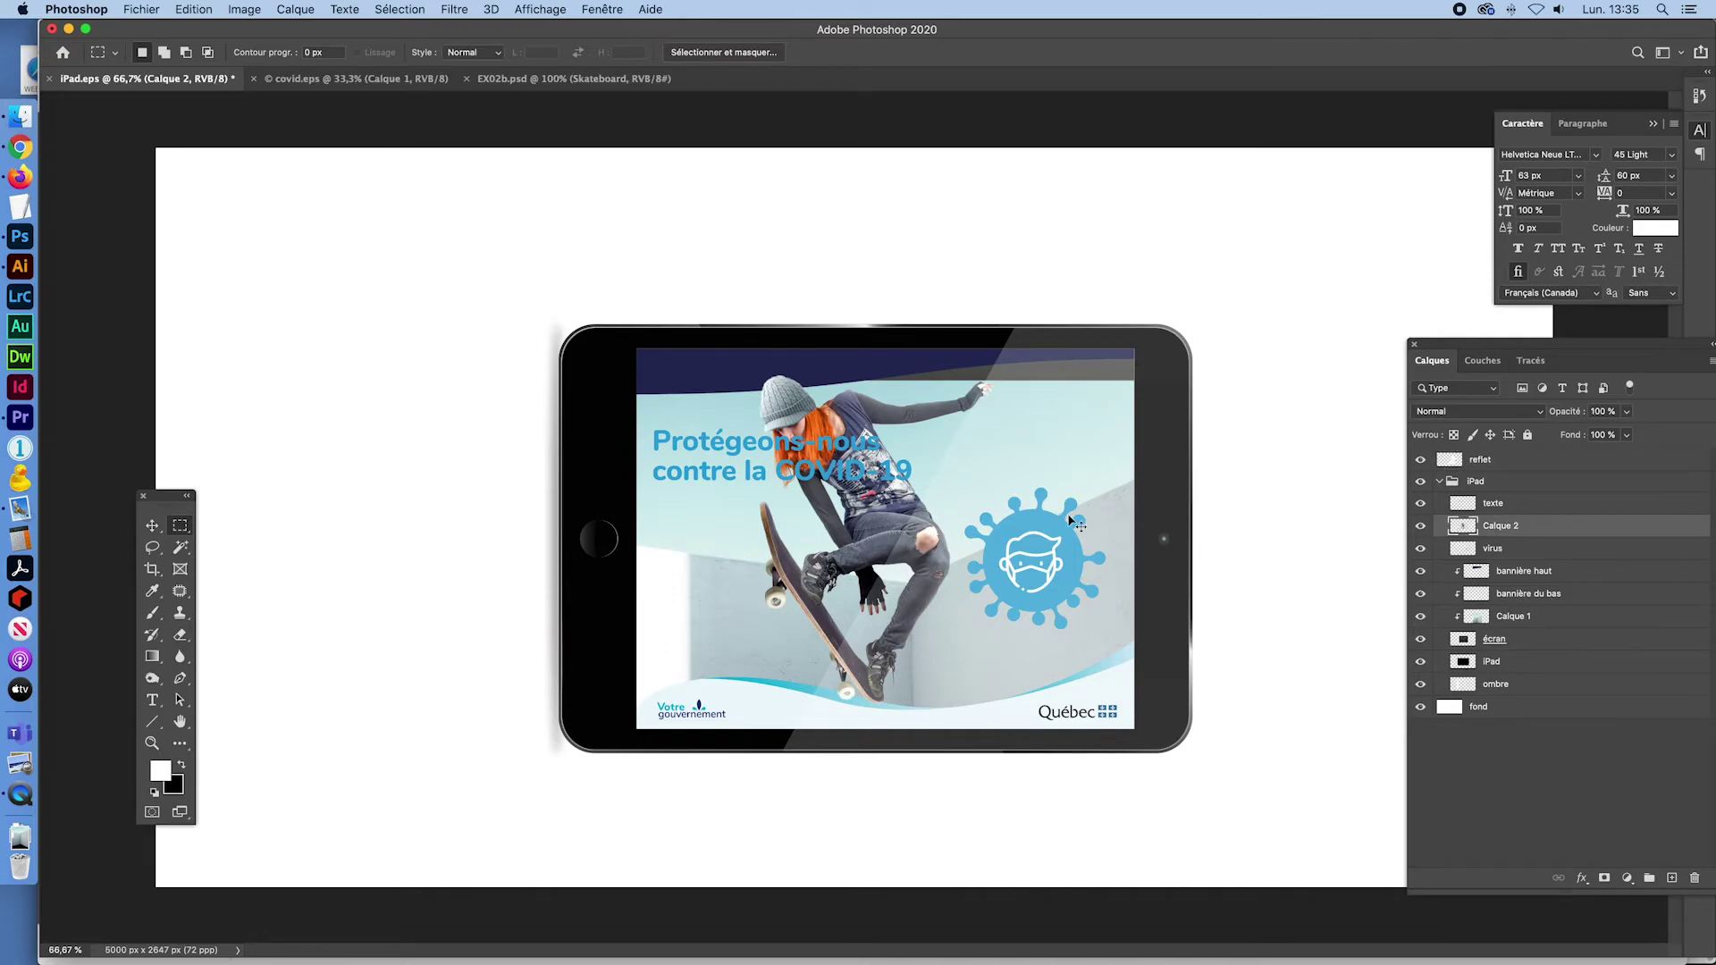
key(super+t)
drag(881, 510, 889, 518)
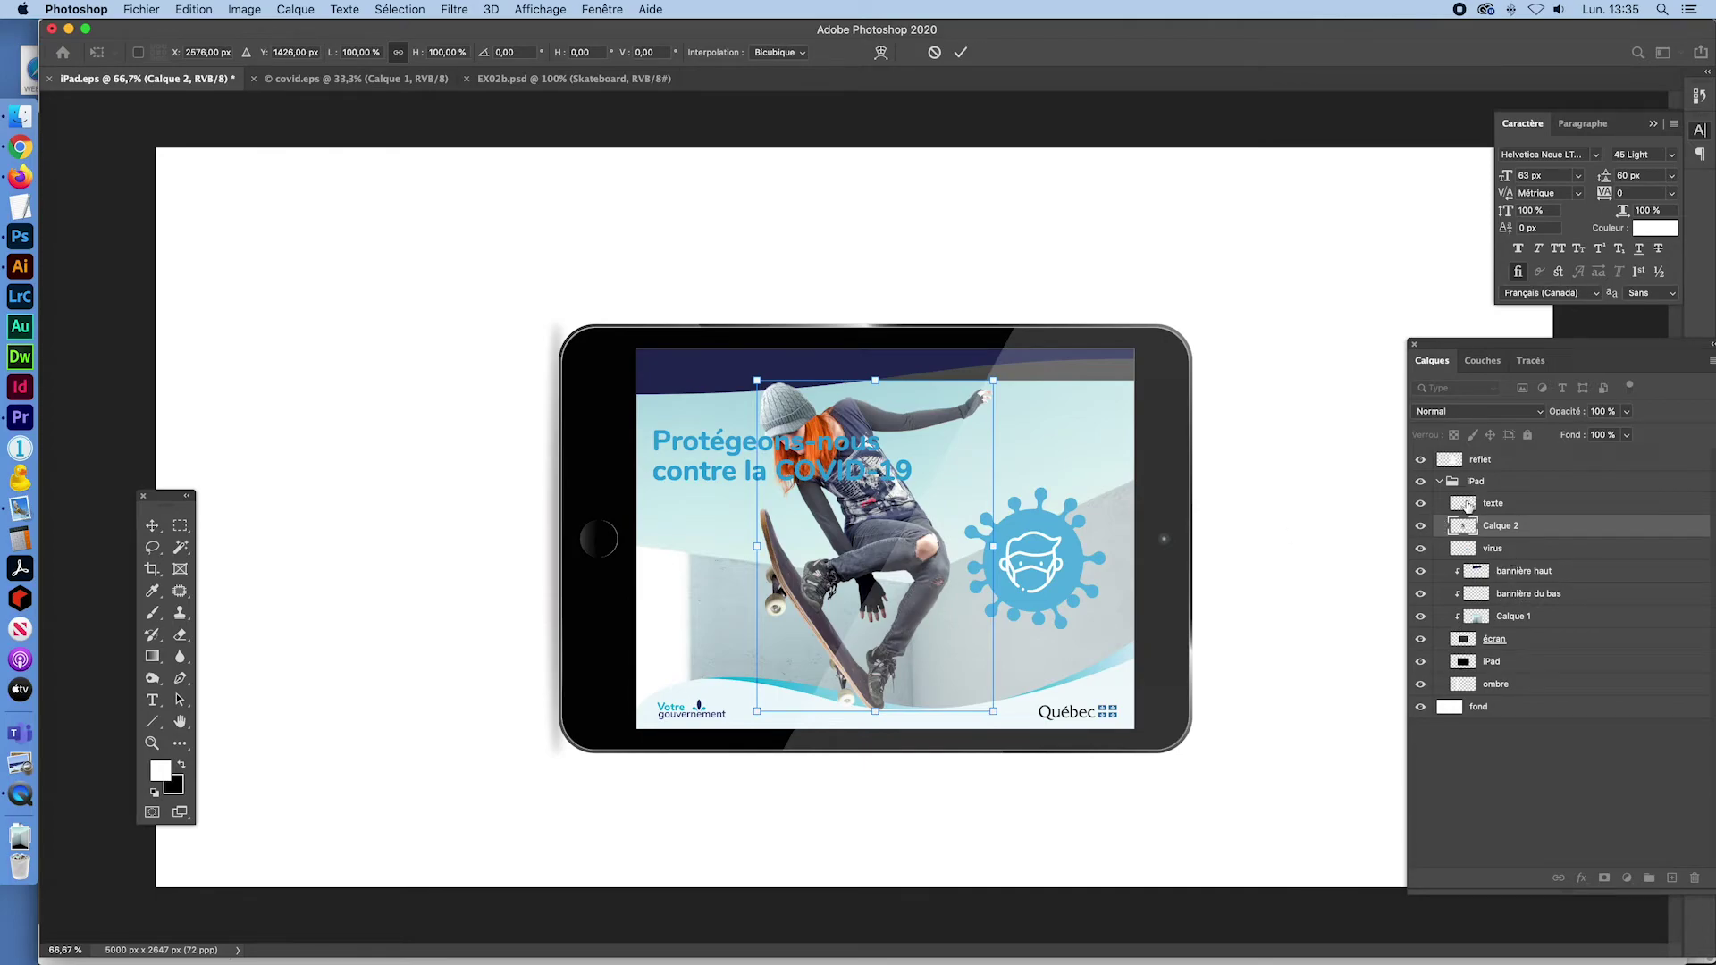
key(Return)
Move the COVID-19 headline down toward the lower right, beneath the virus graphic
key(alt+bracketright)
key(ctrl+t)
mouse_move(804, 455)
mouse_down()
mouse_move(801, 628)
mouse_move(796, 484)
mouse_move(873, 612)
mouse_move(969, 622)
mouse_up()
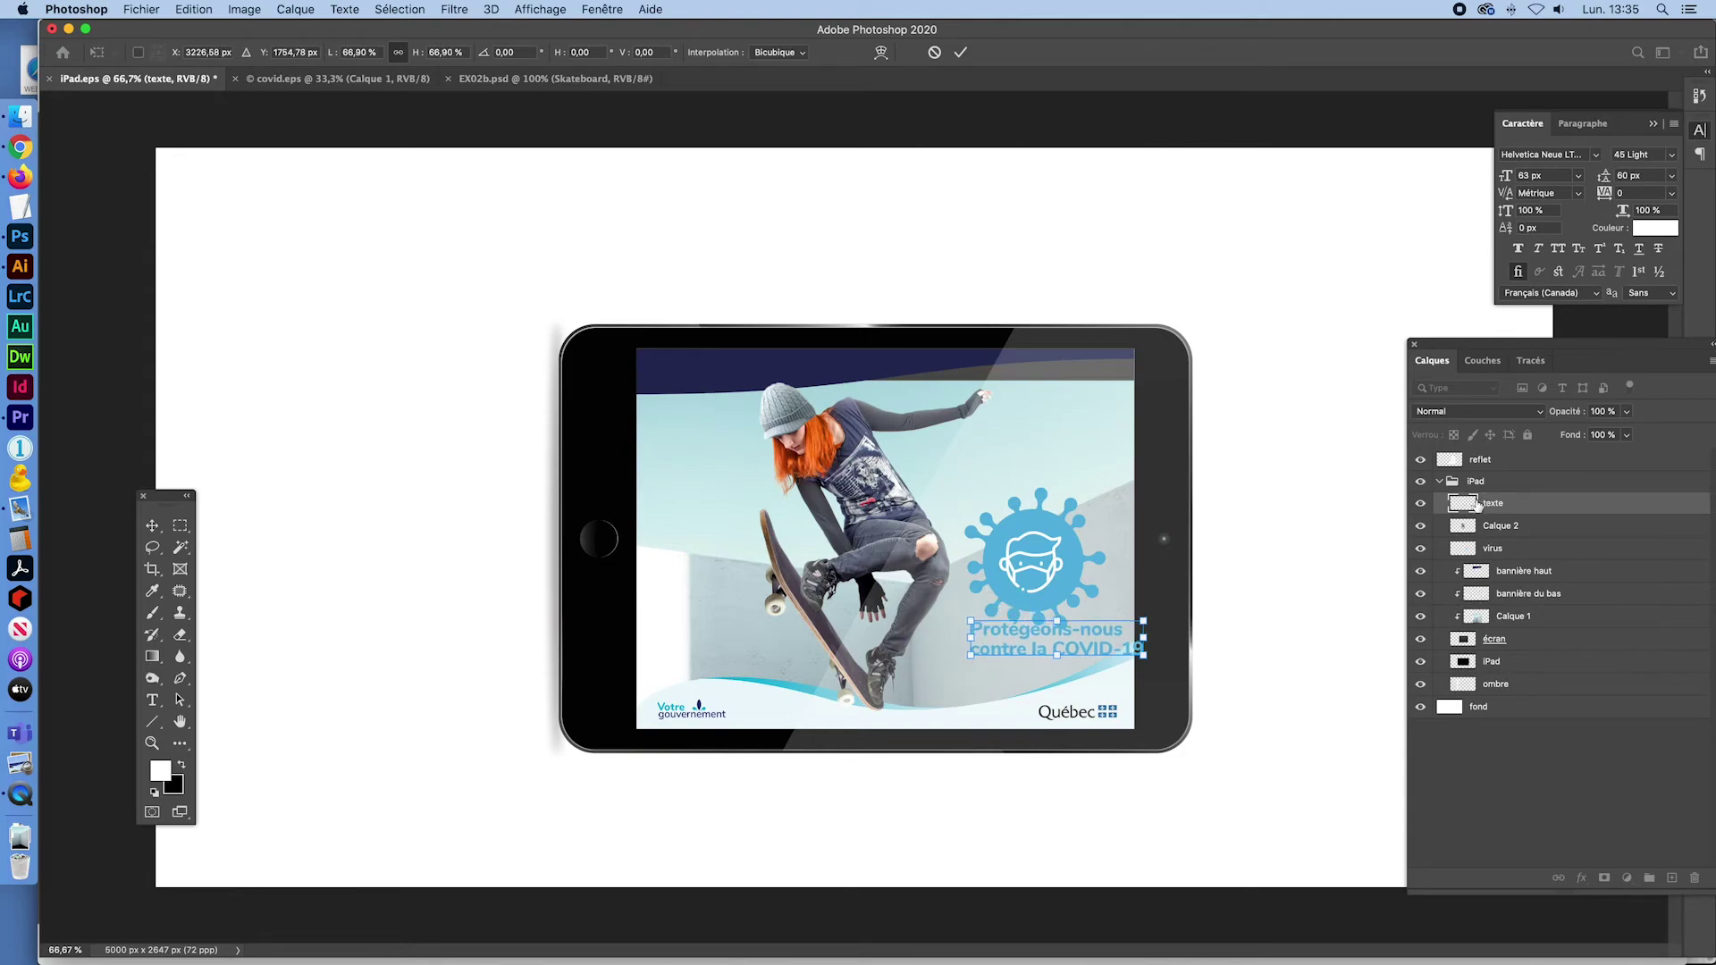
Settle the headline at lower right, shrink the virus to ~79% above it, and float the Layers panel
mouse_move(1097, 636)
mouse_down()
mouse_move(1051, 641)
mouse_move(1049, 622)
mouse_up()
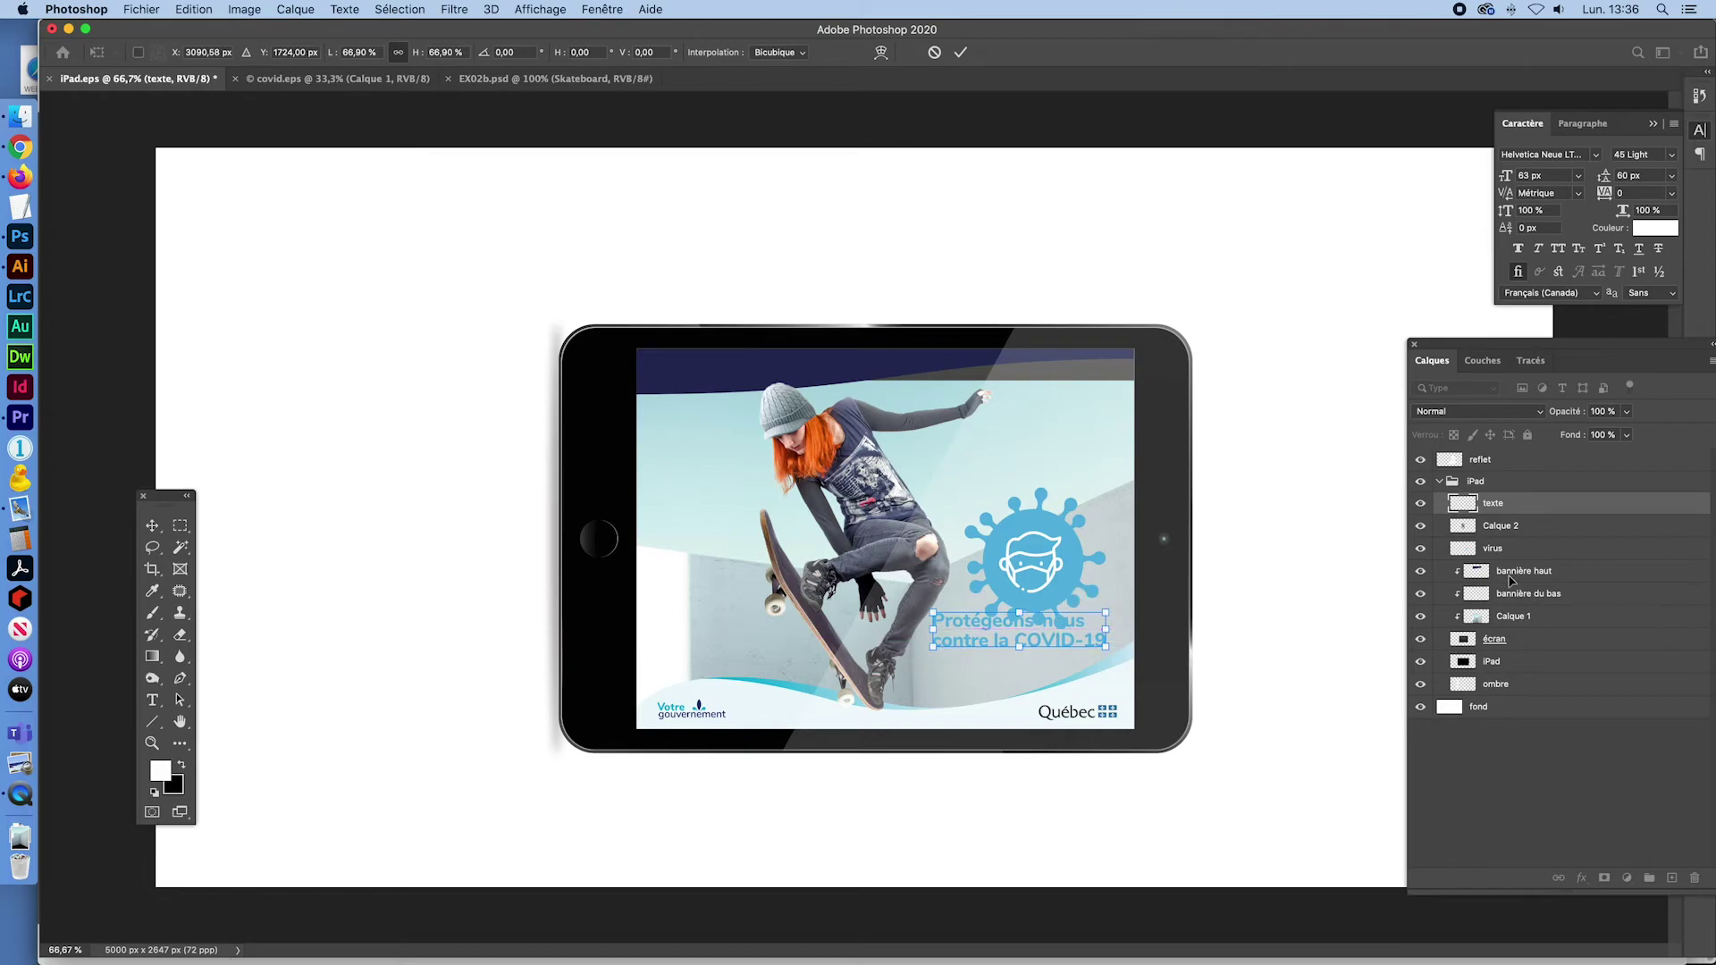
key(Return)
super+click(1076, 534)
key(super+t)
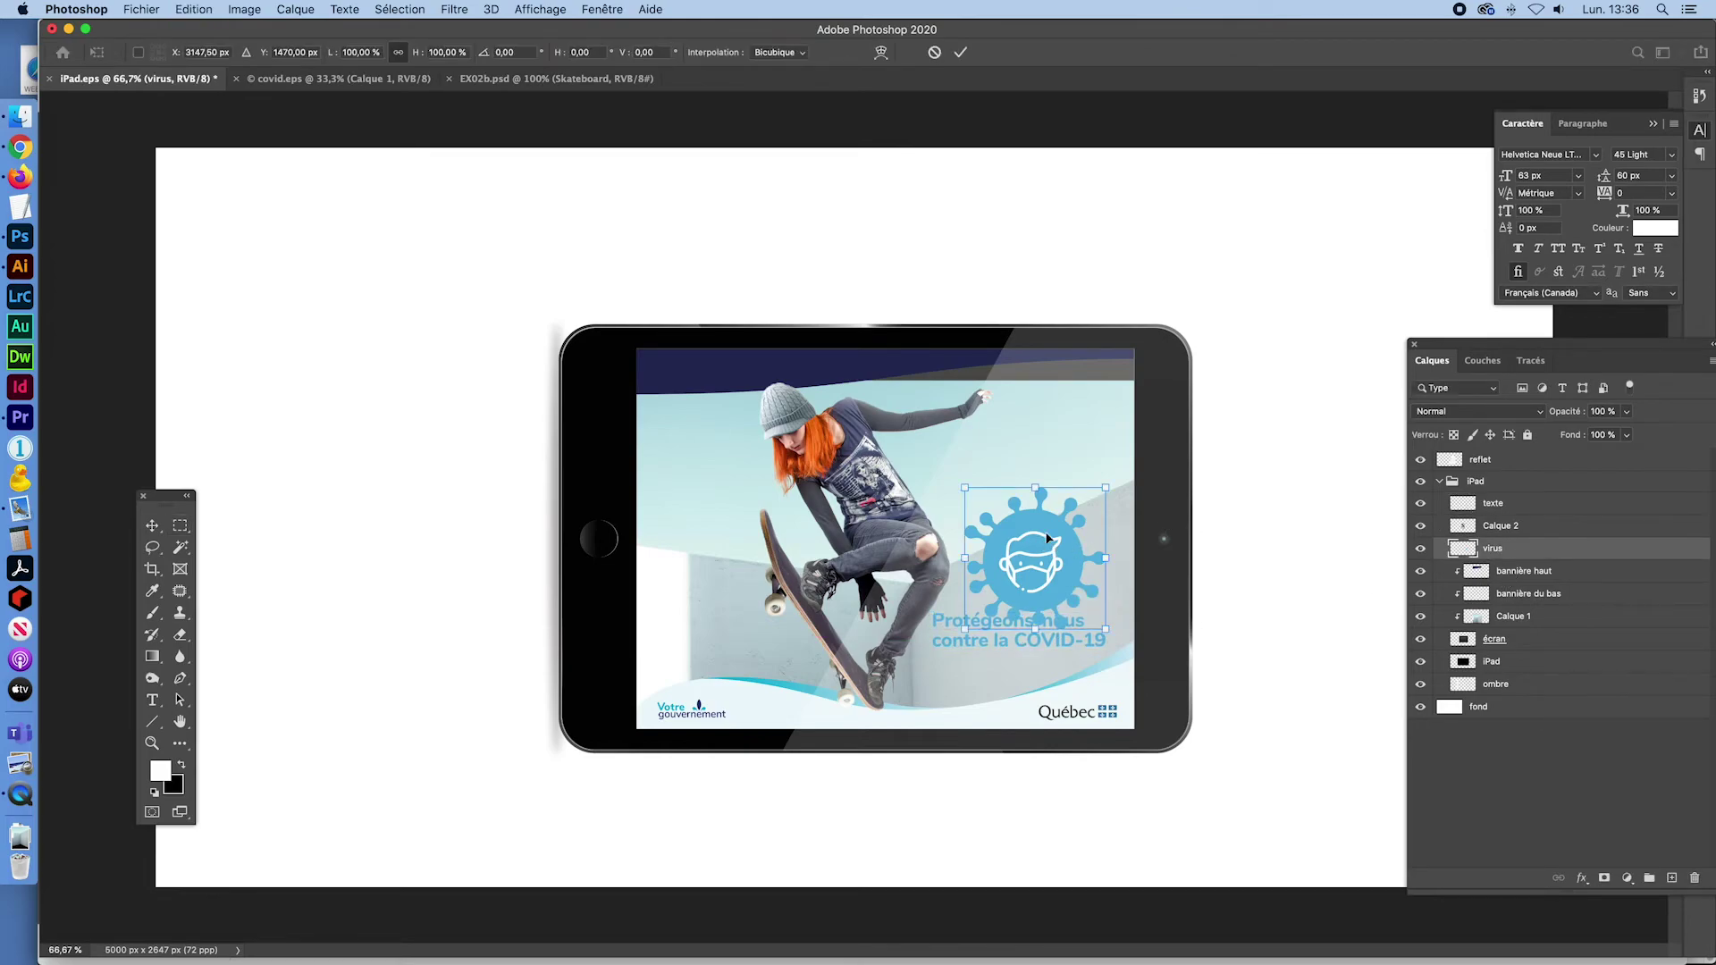
drag(1054, 554, 1055, 472)
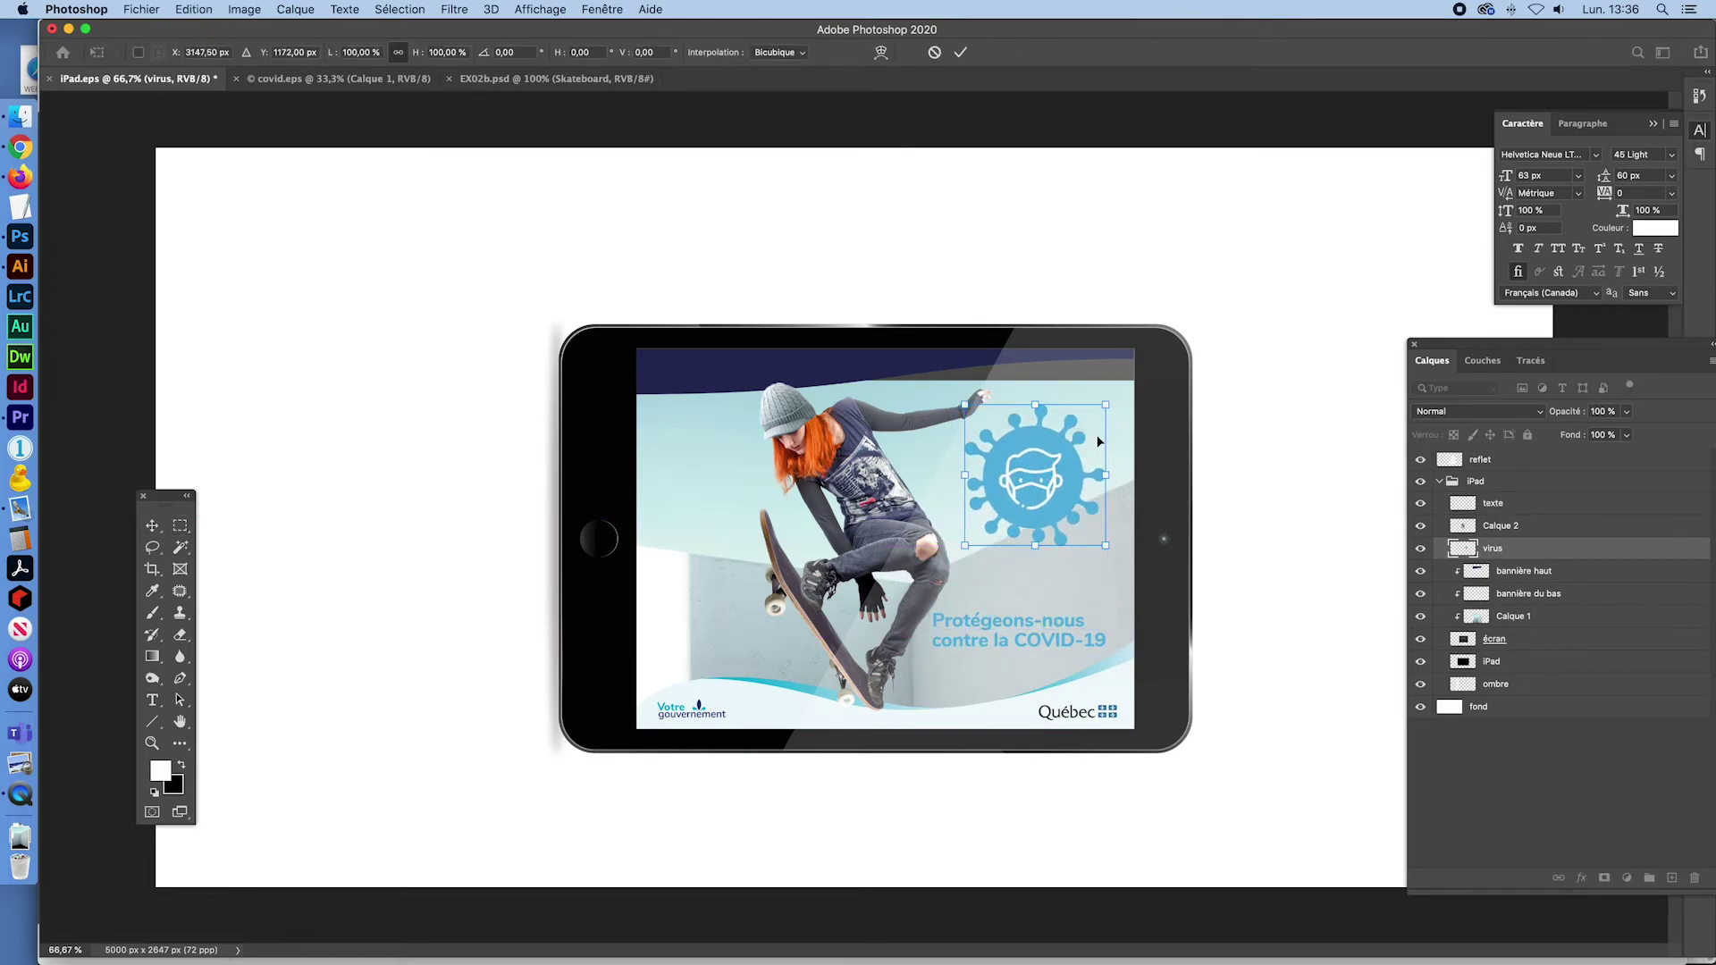
drag(1104, 406, 1076, 434)
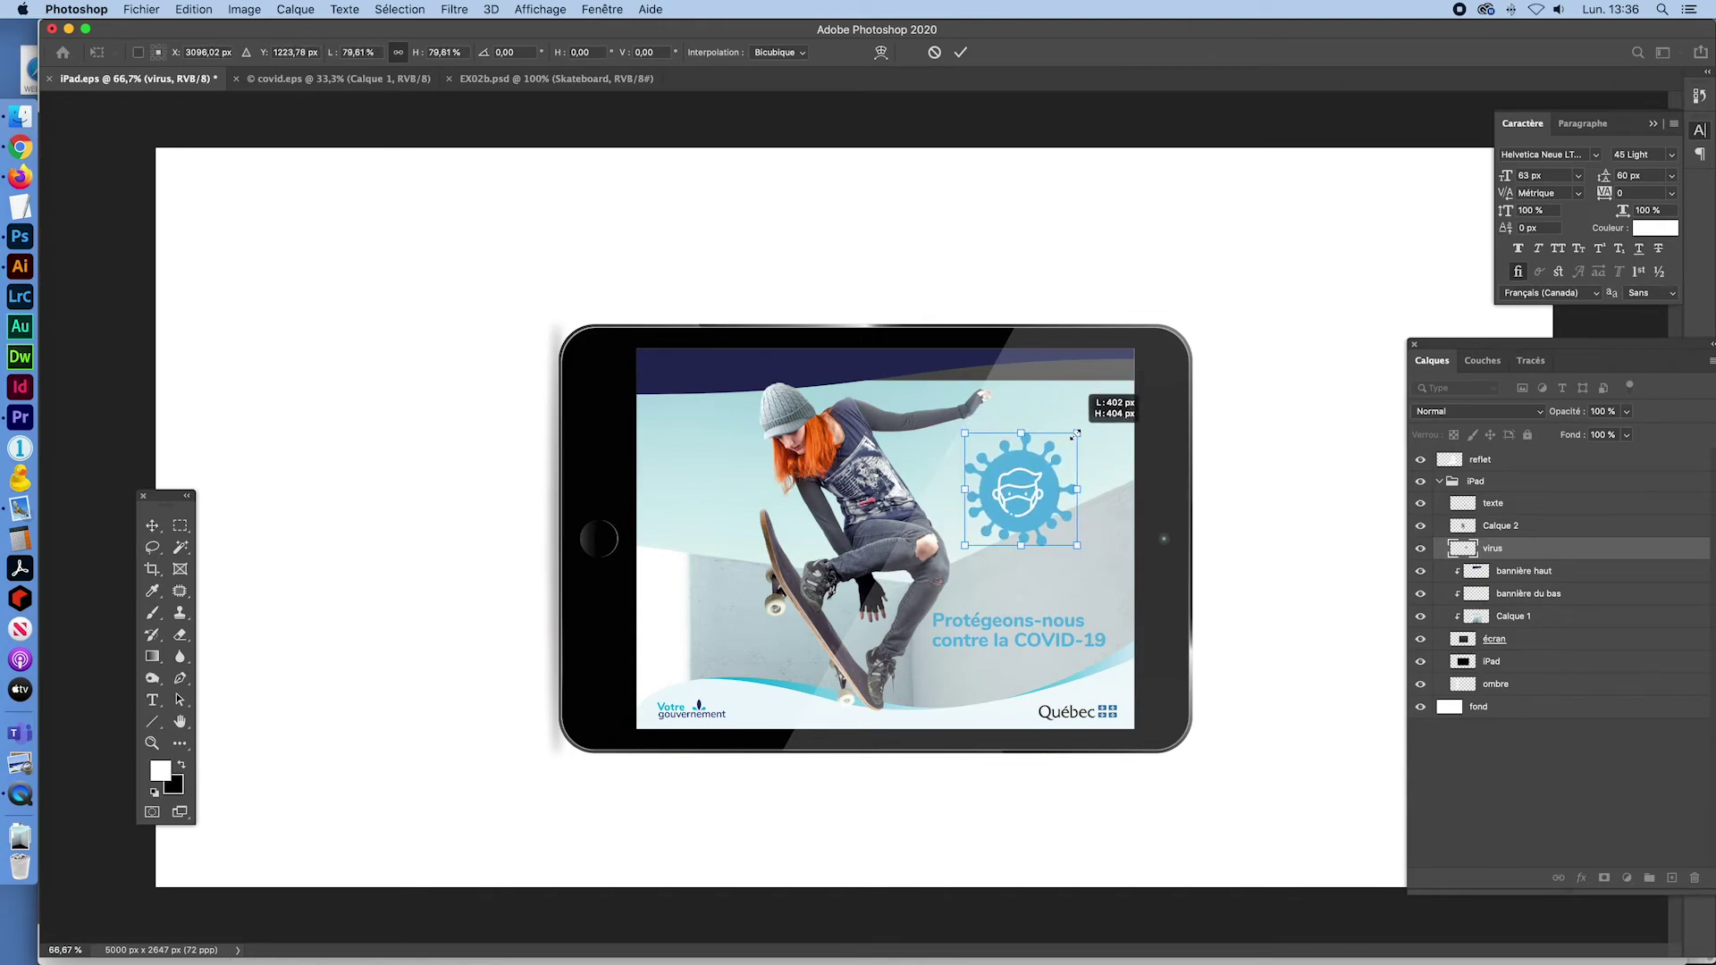
drag(1037, 505, 1066, 561)
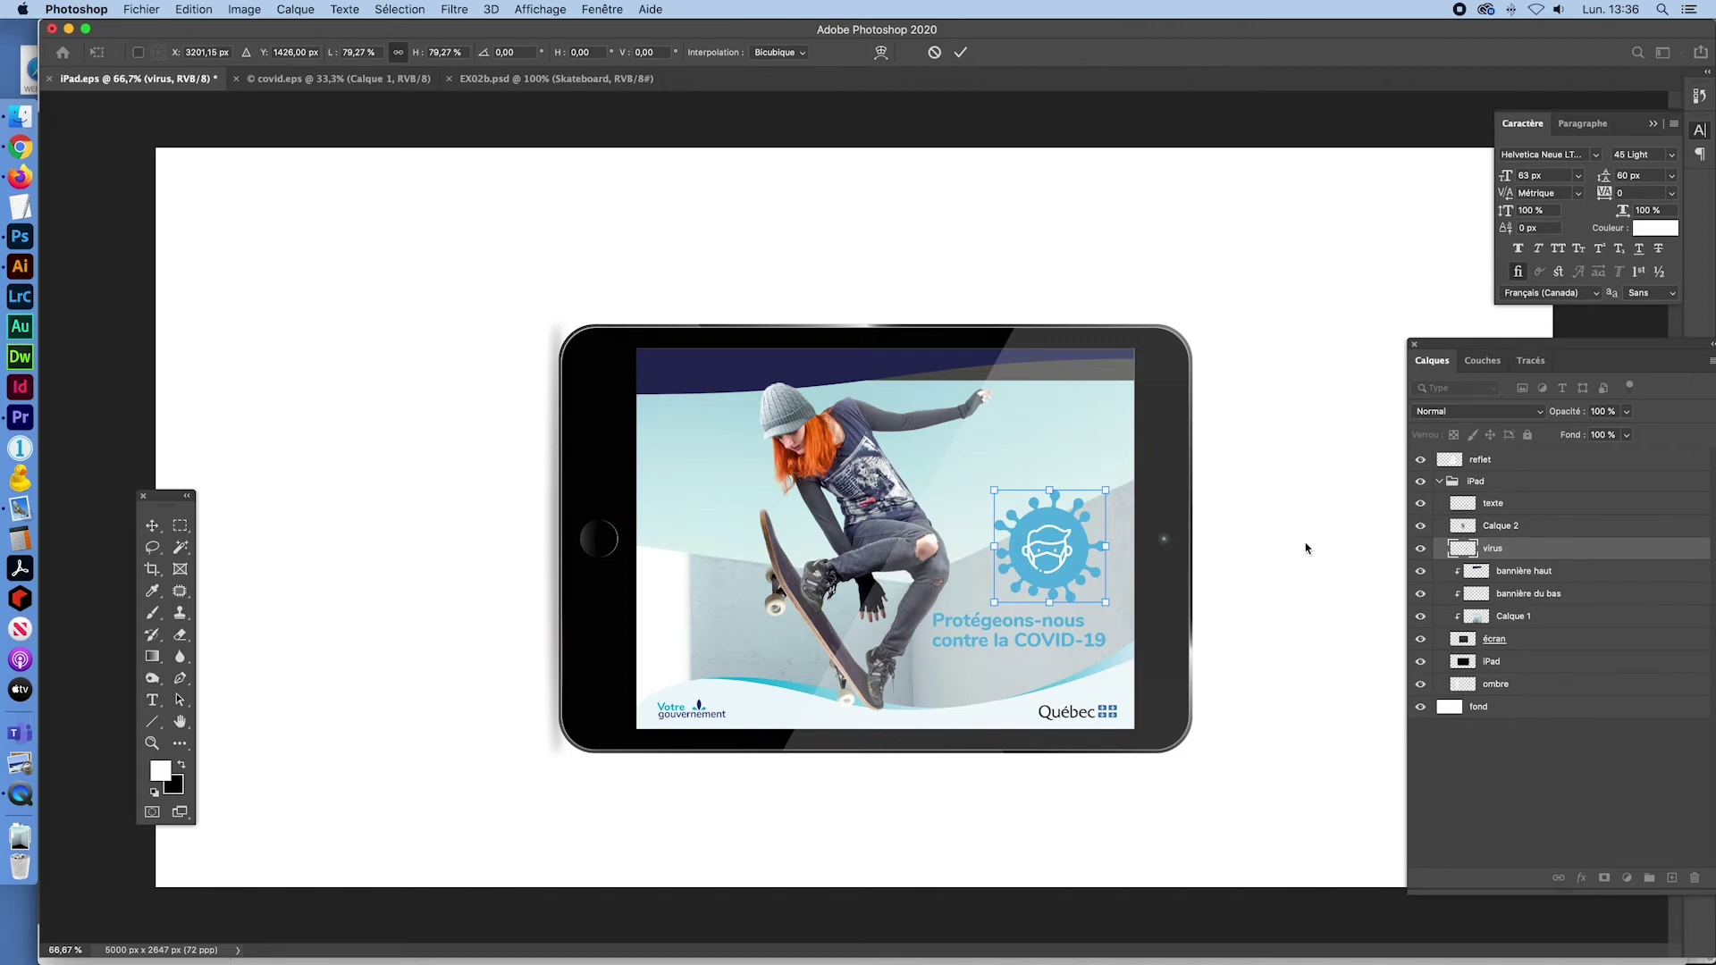
click(1450, 707)
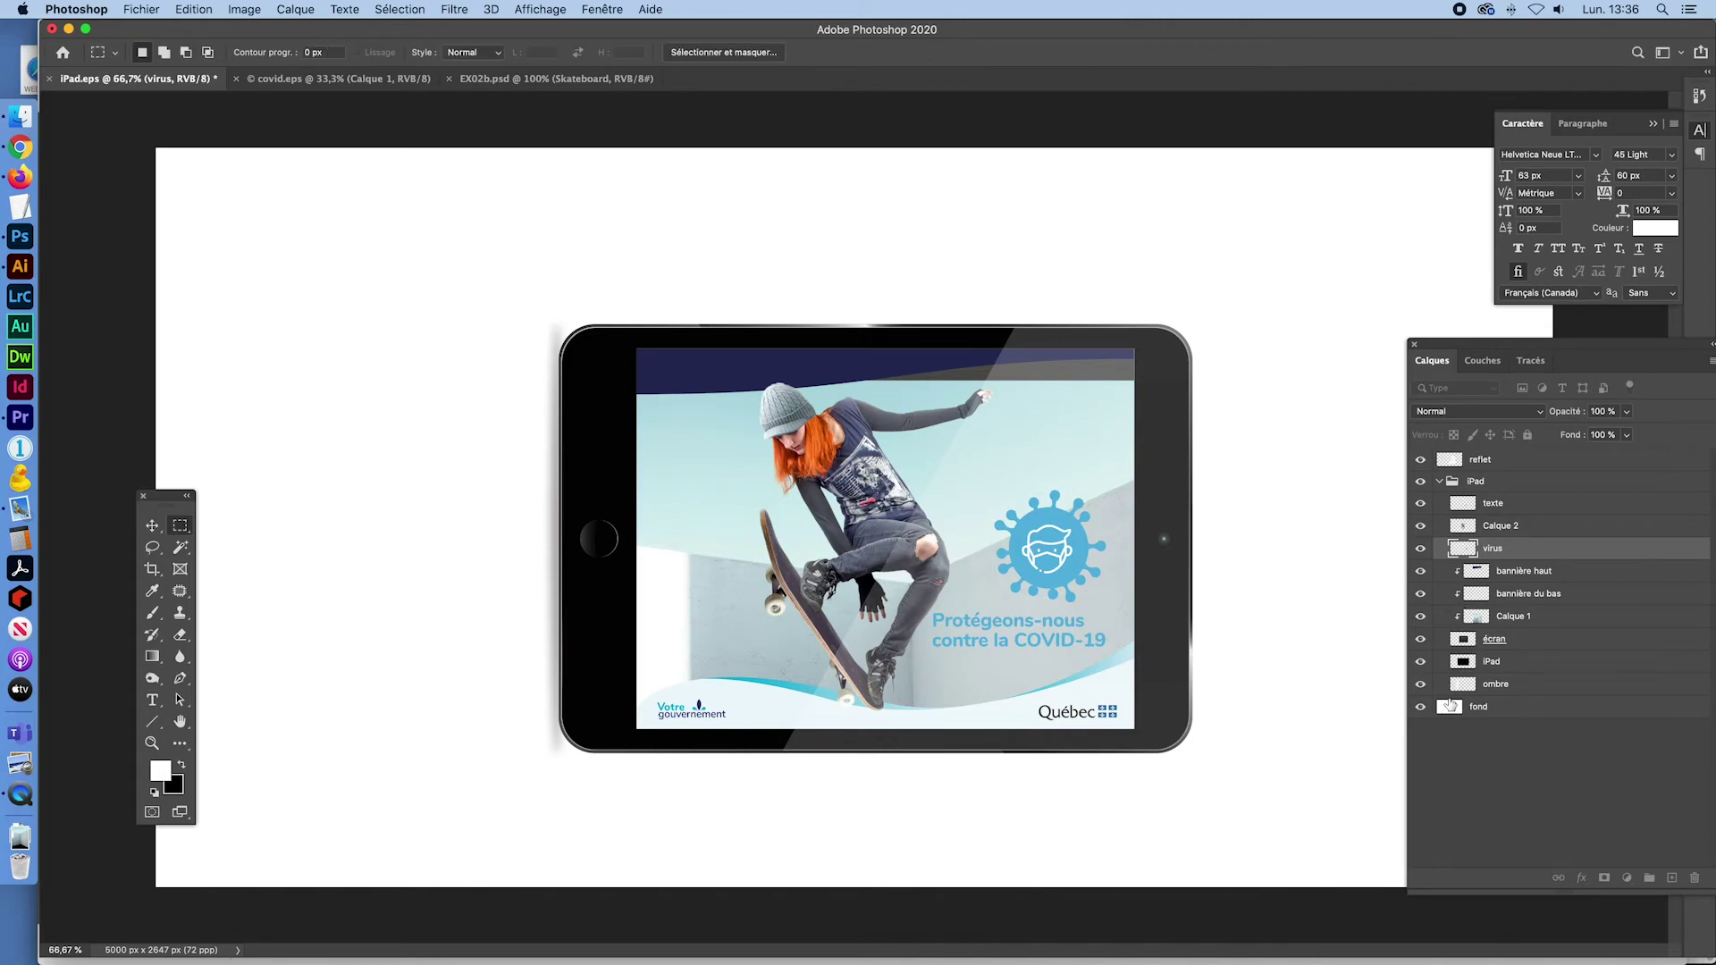
drag(1504, 343, 1366, 177)
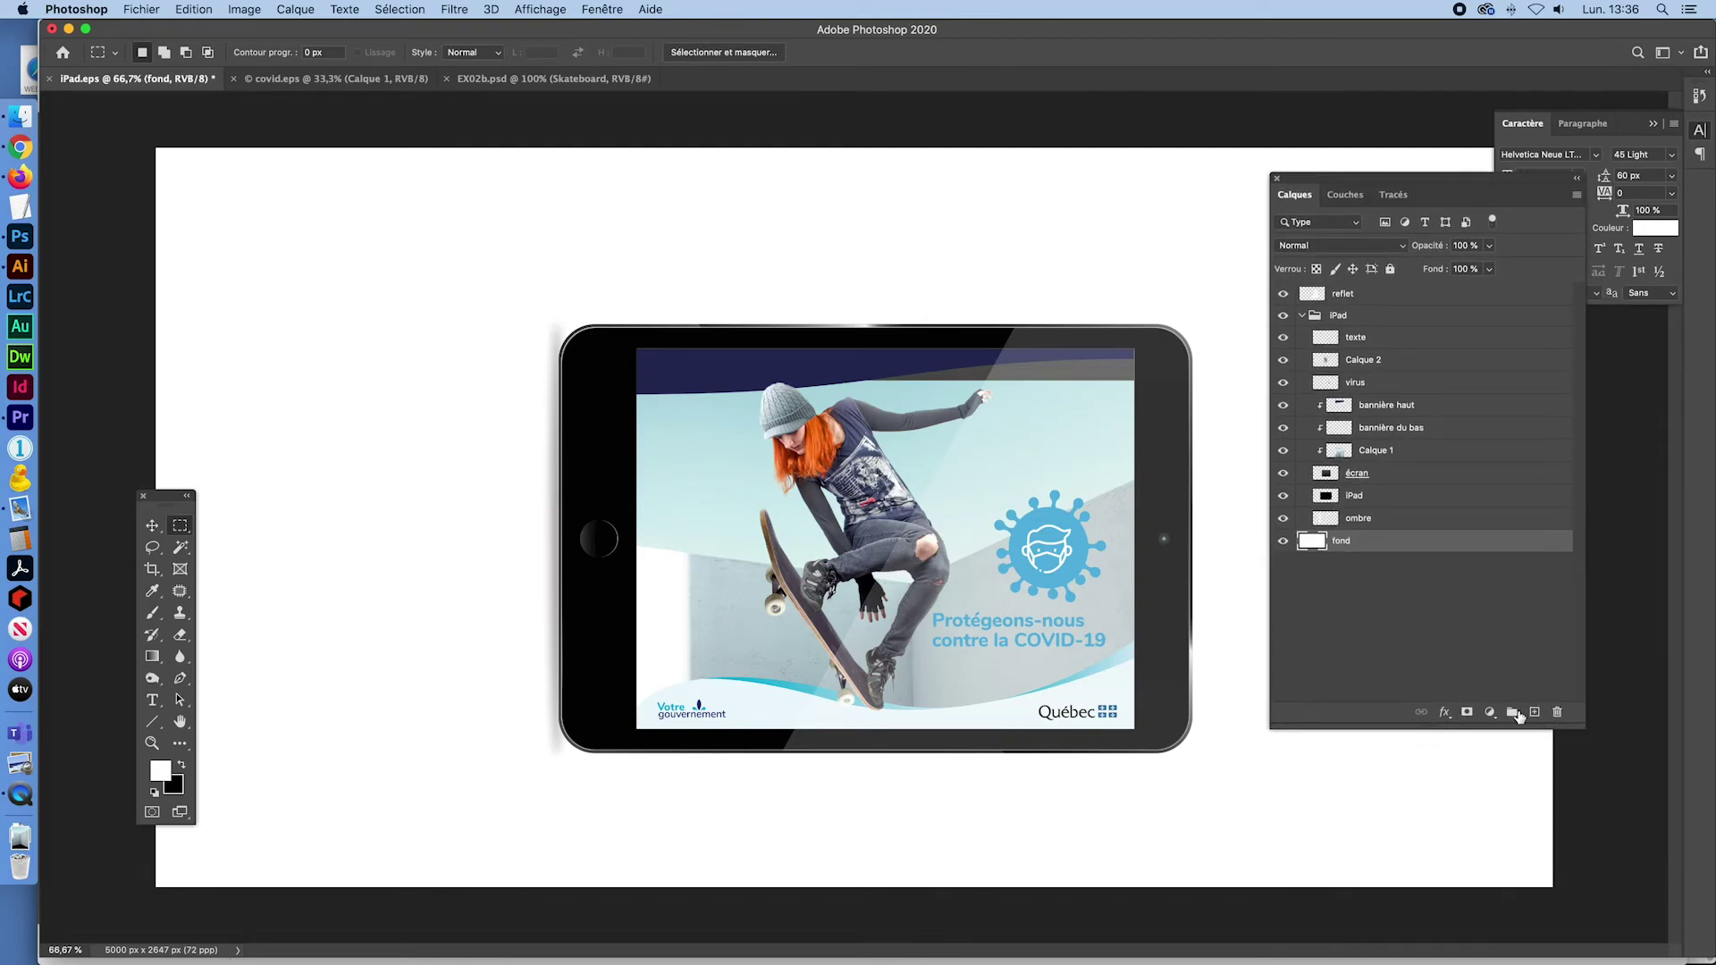
Add a new layer above fond named 'ombre'
click(1534, 712)
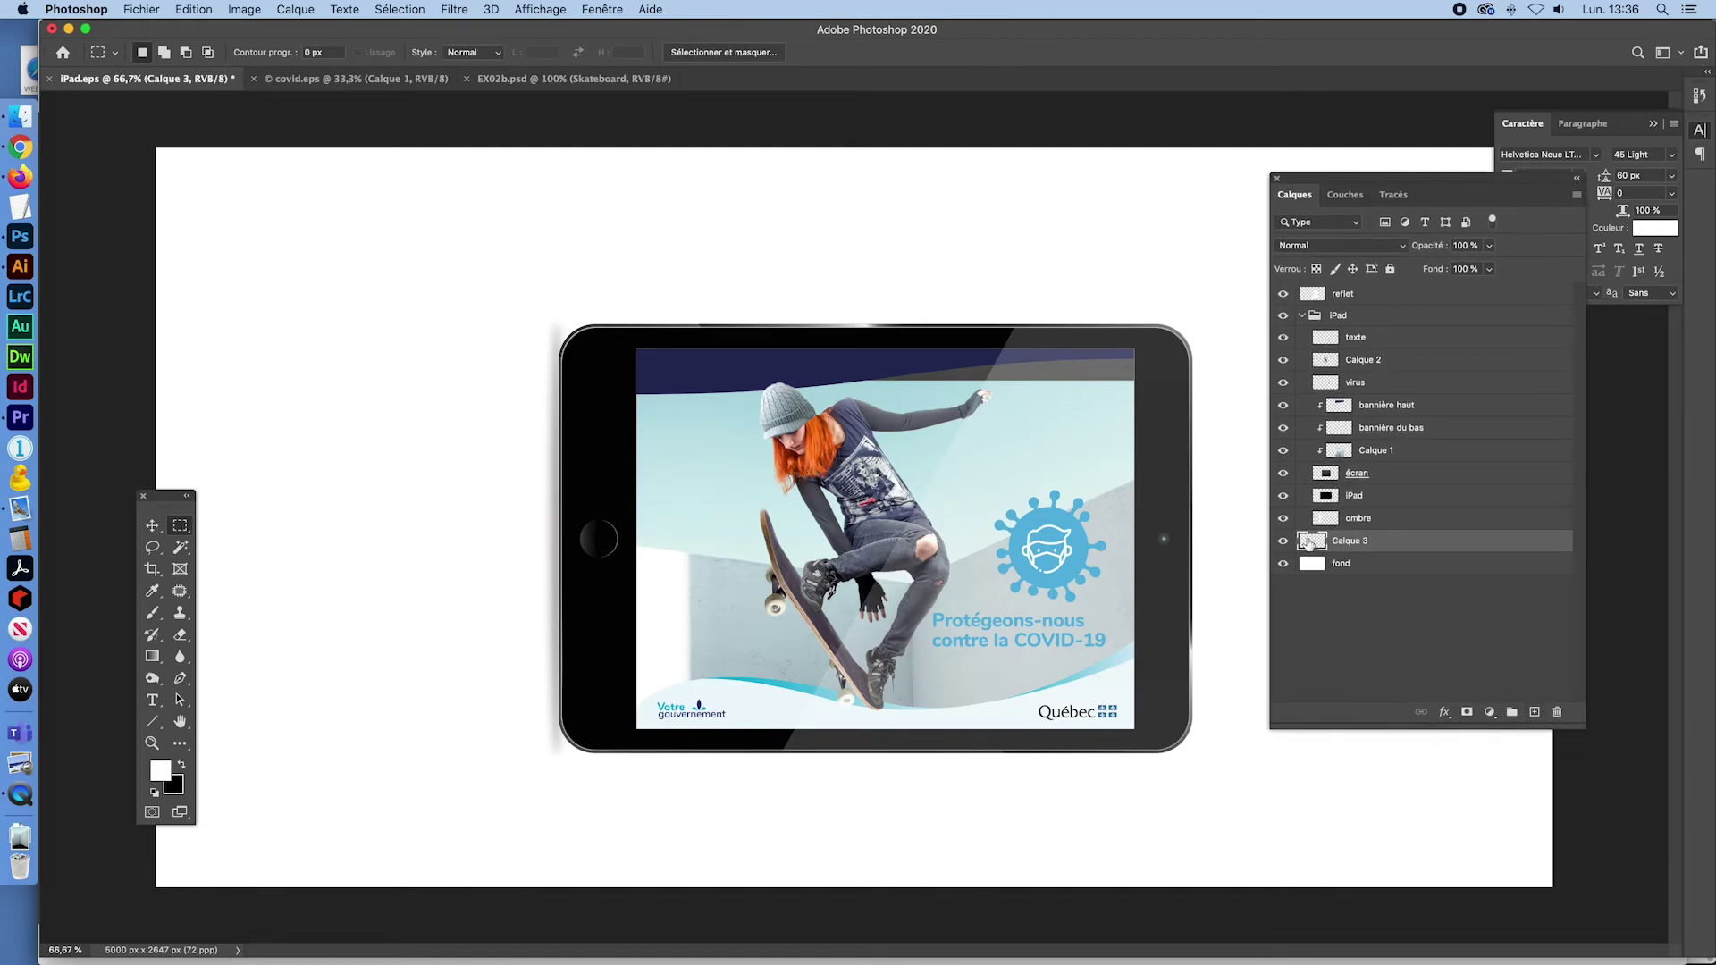
double_click(1351, 541)
text(ombre)
key(Return)
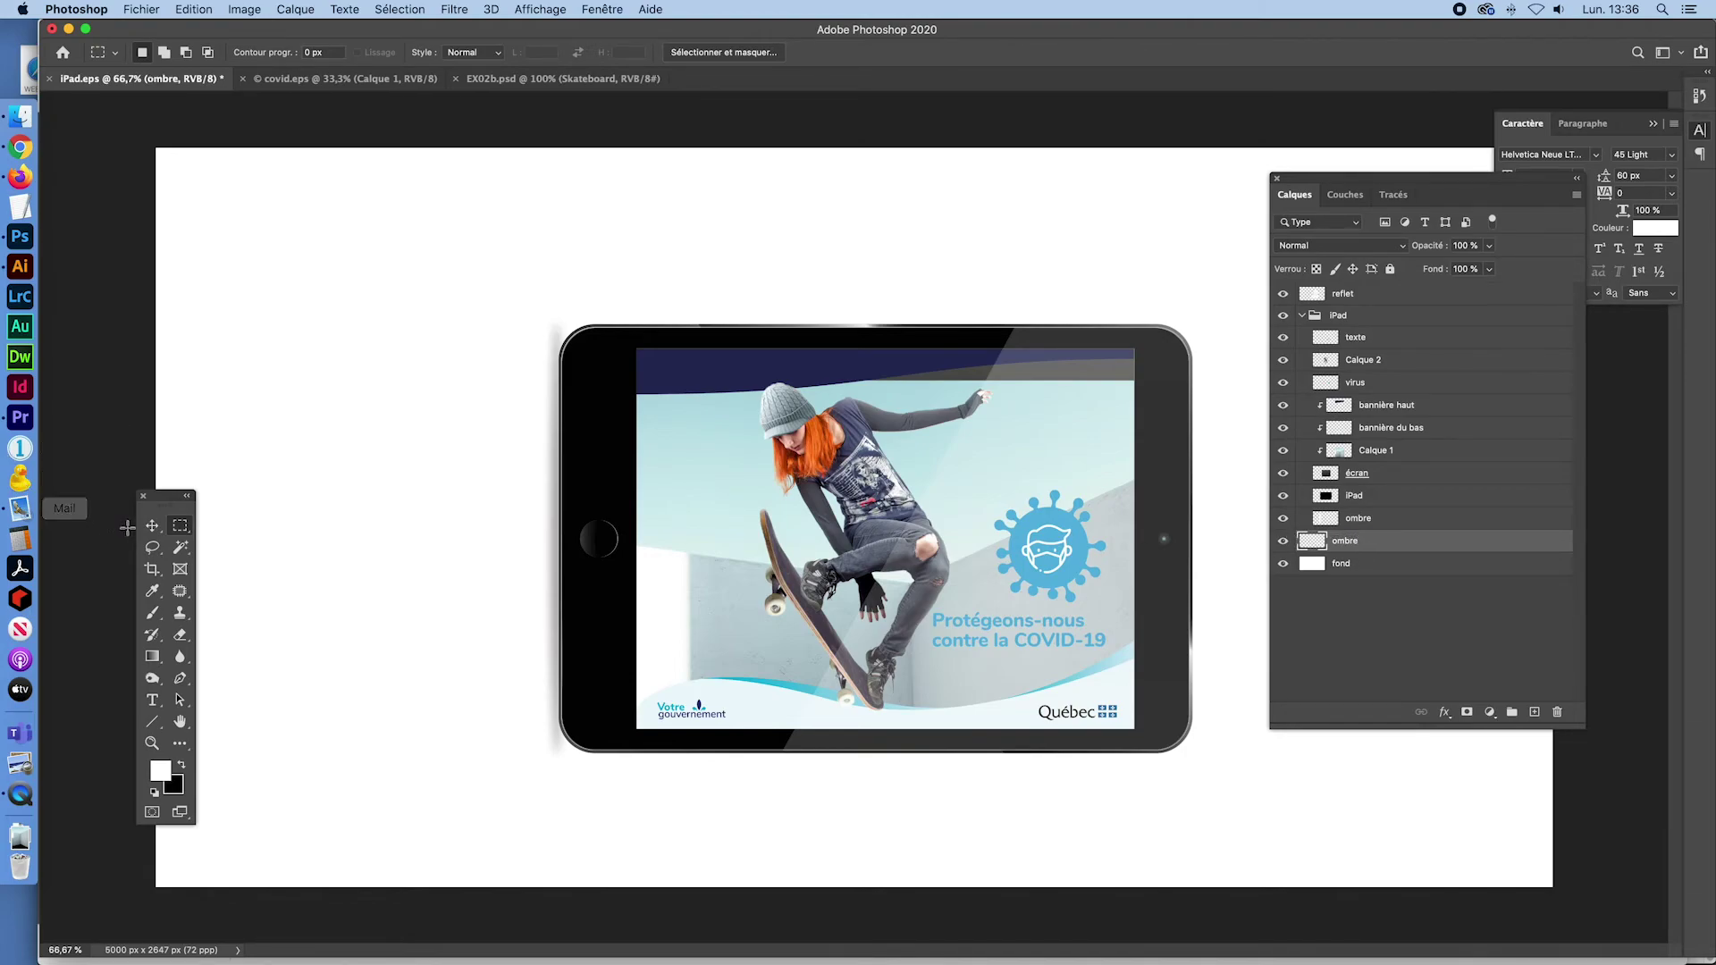
Draw a large elliptical selection right of the iPad and fill it with black
drag(180, 527, 207, 543)
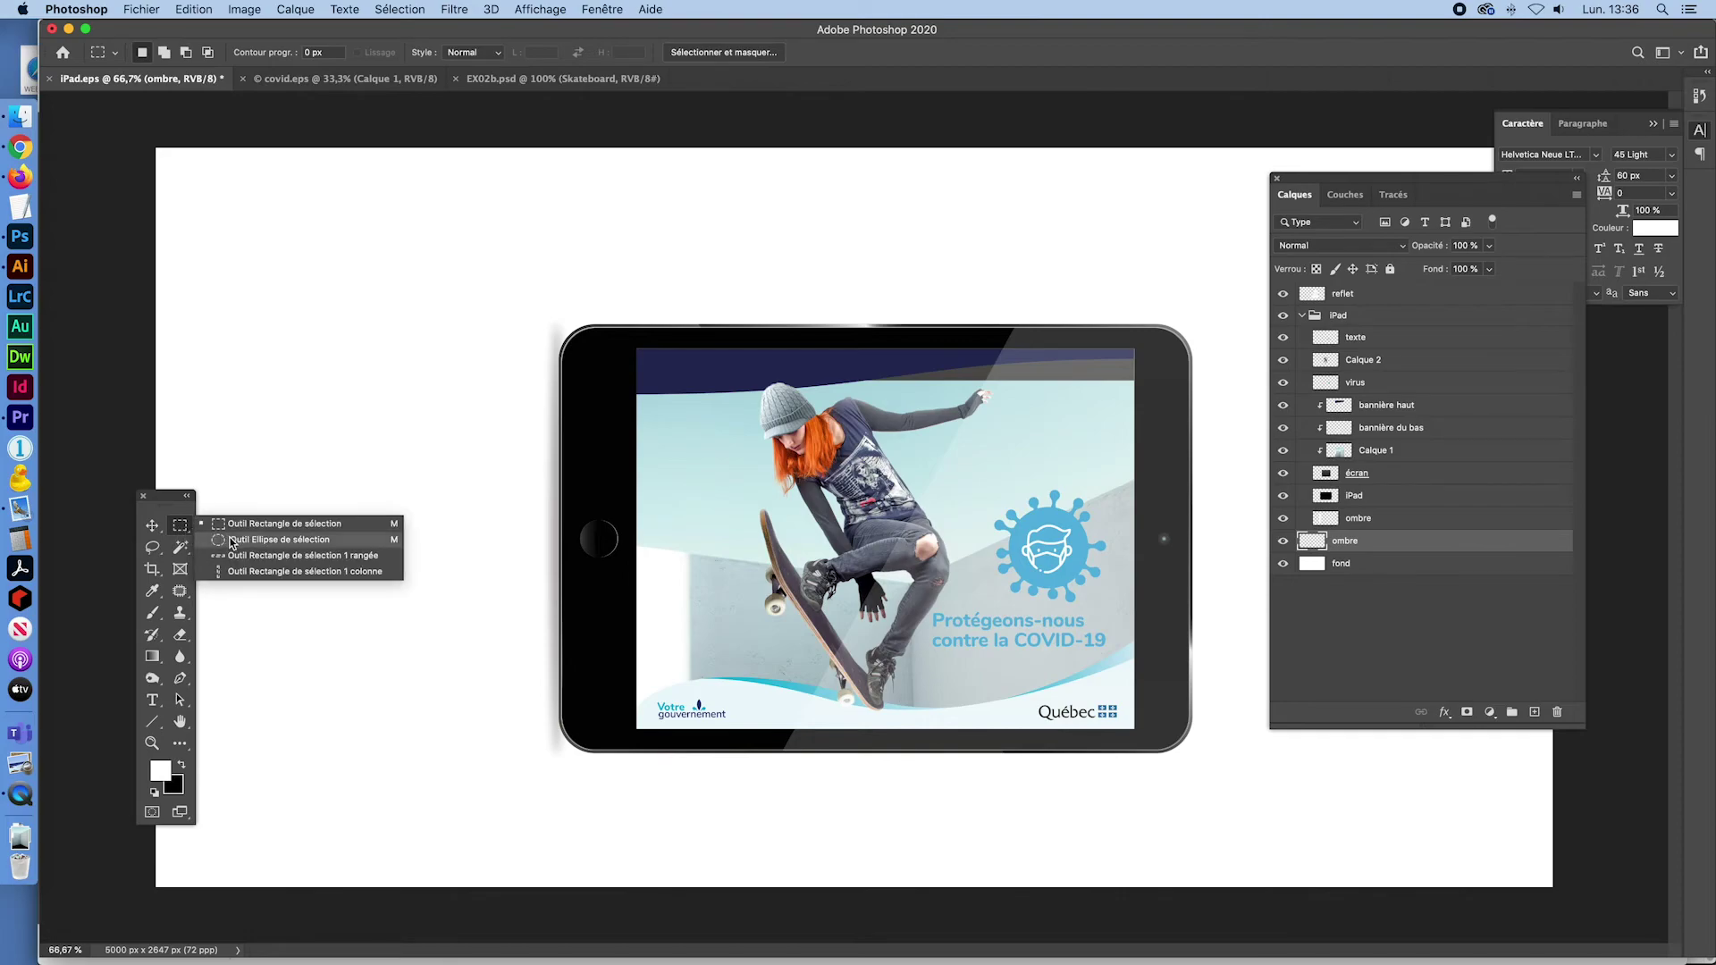
click(181, 764)
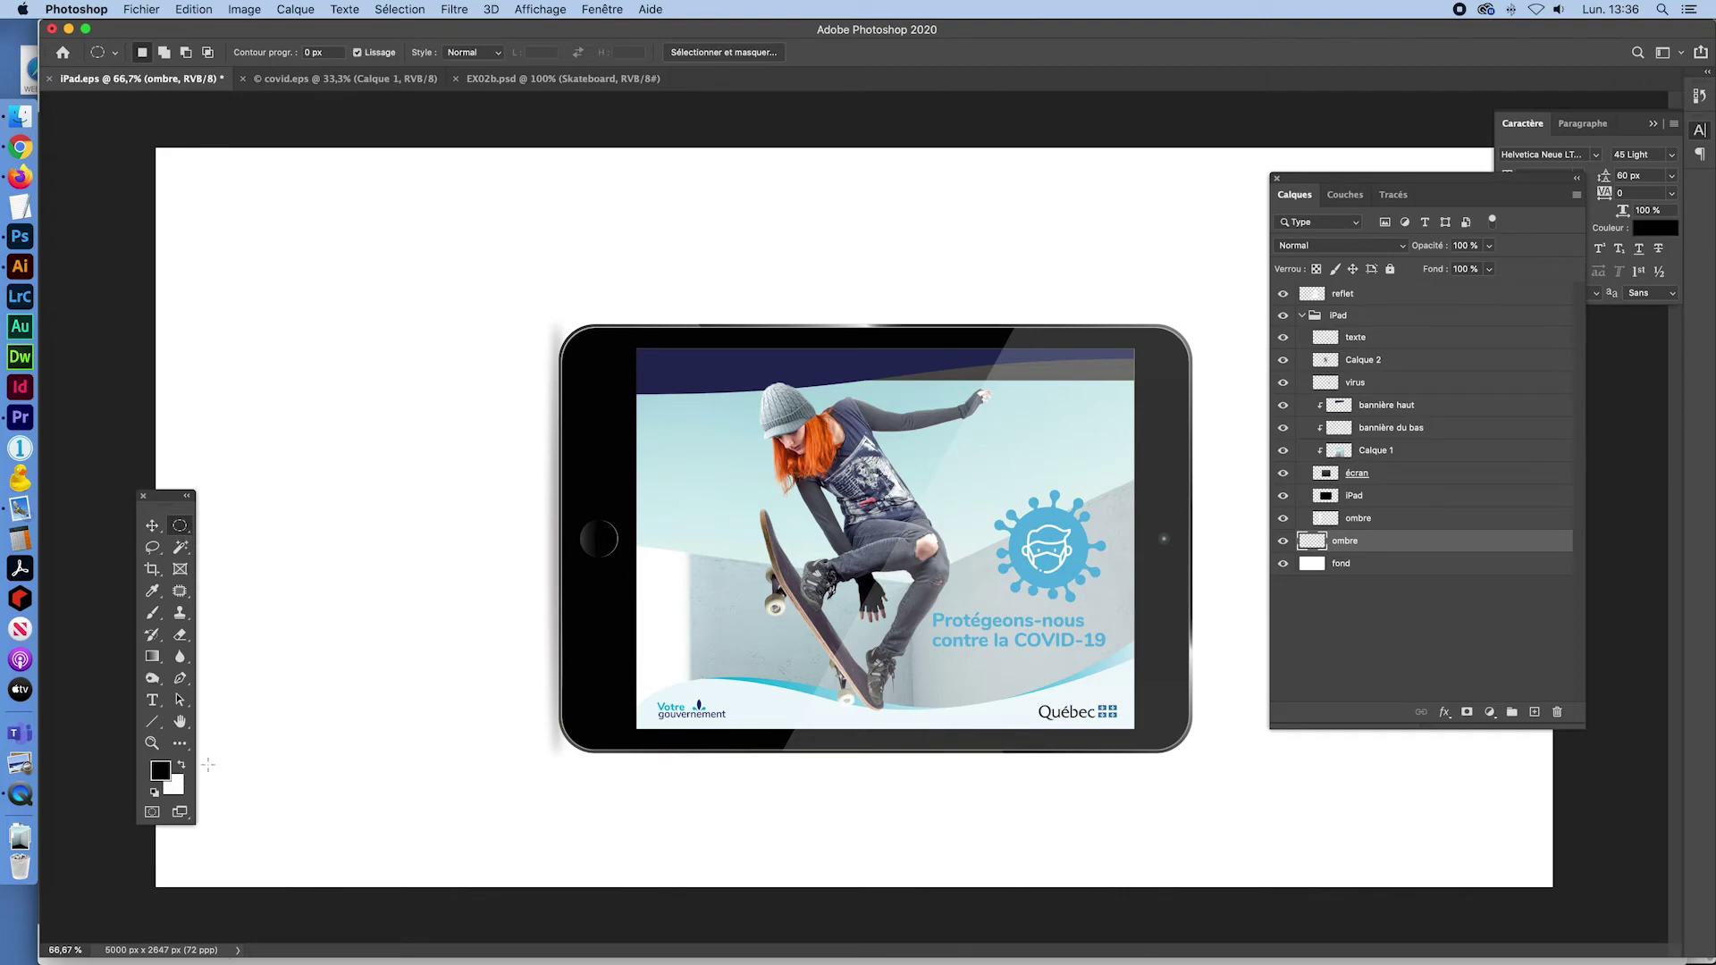
key(Tab)
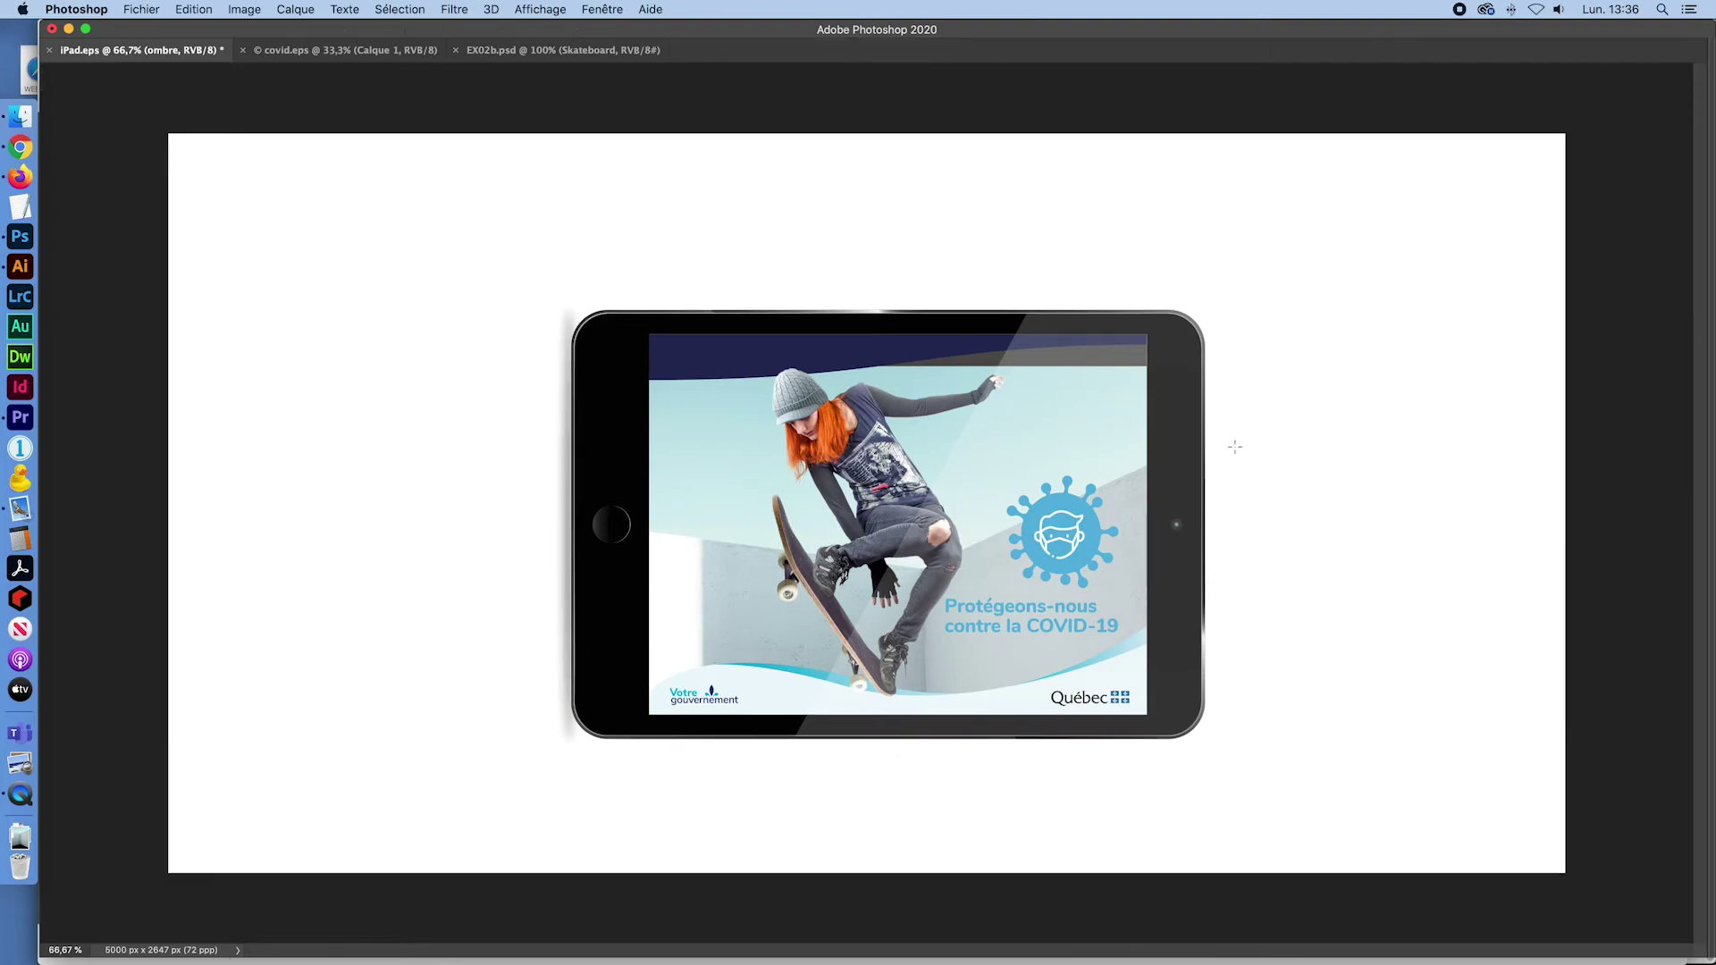
drag(1152, 404, 1574, 729)
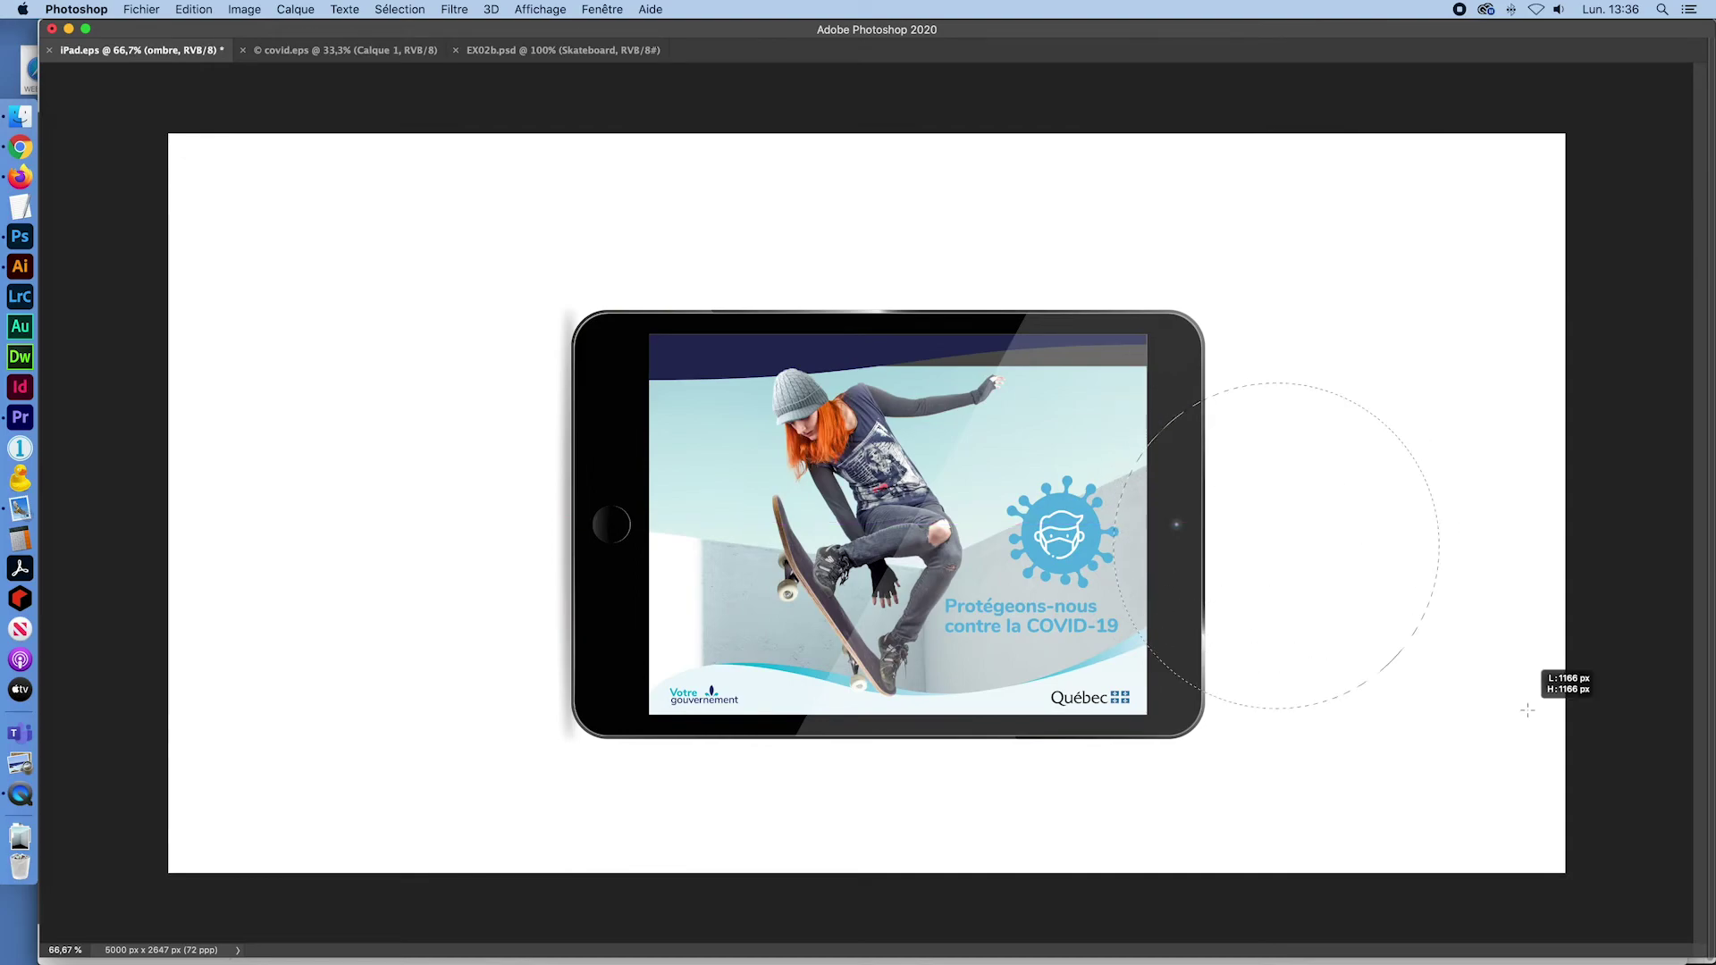
drag(1574, 729, 1649, 771)
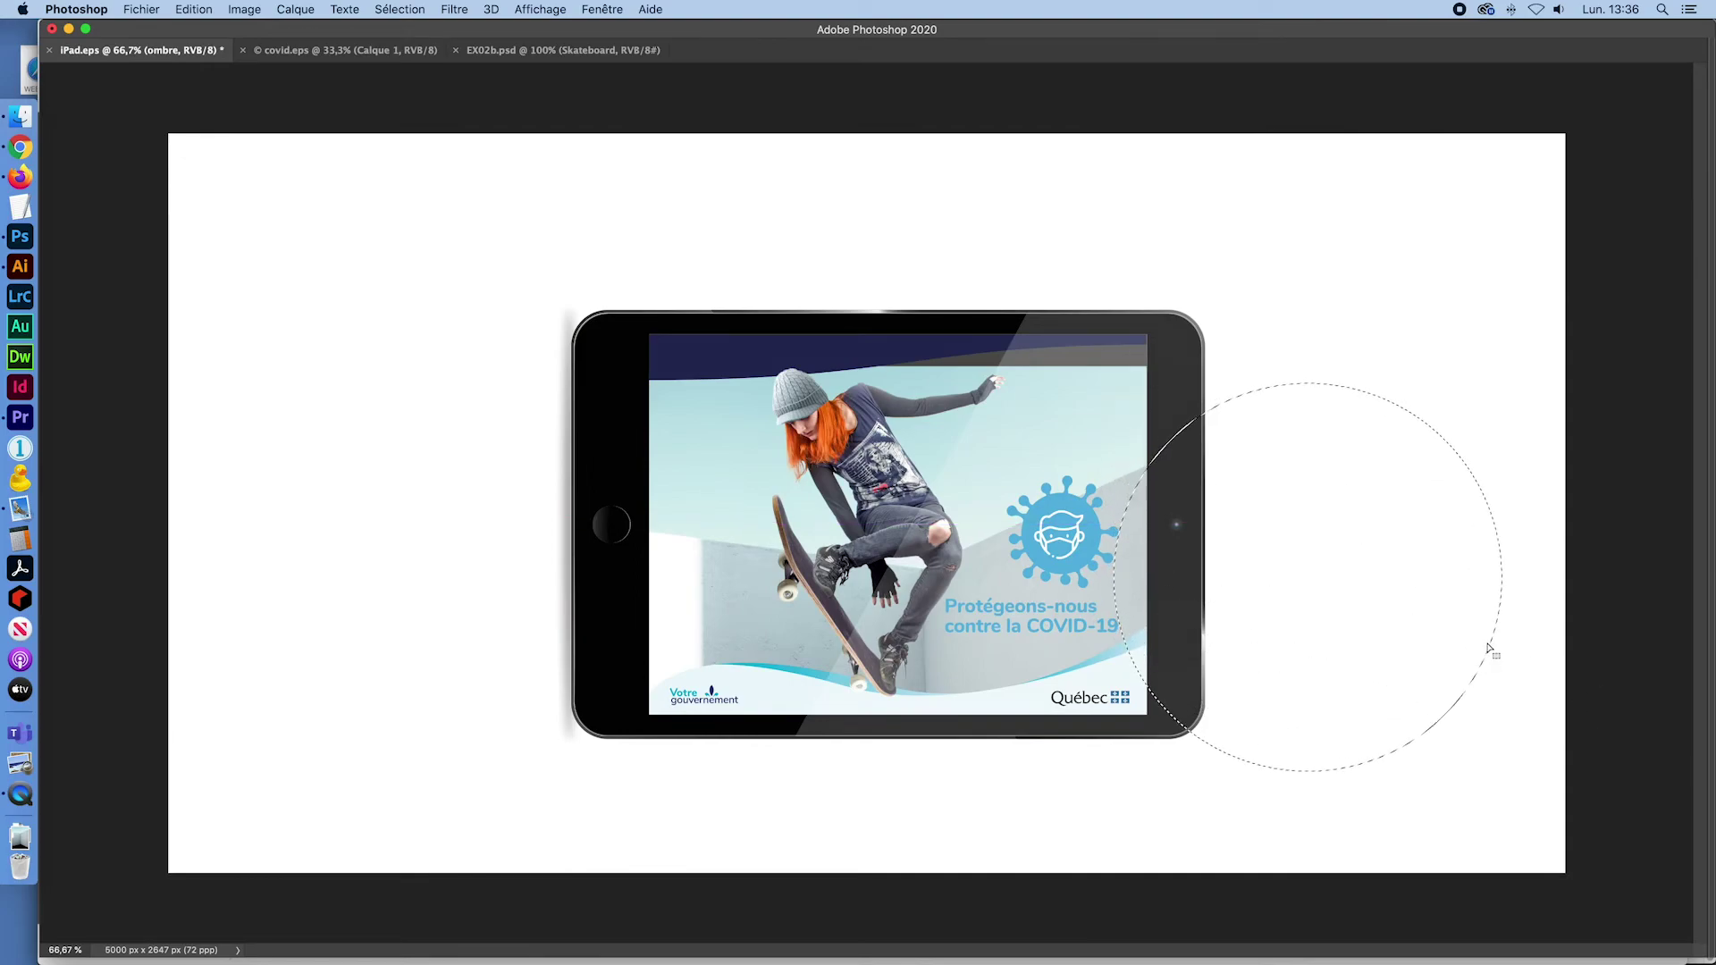
drag(1417, 609, 1412, 560)
key(alt+BackSpace)
key(super+d)
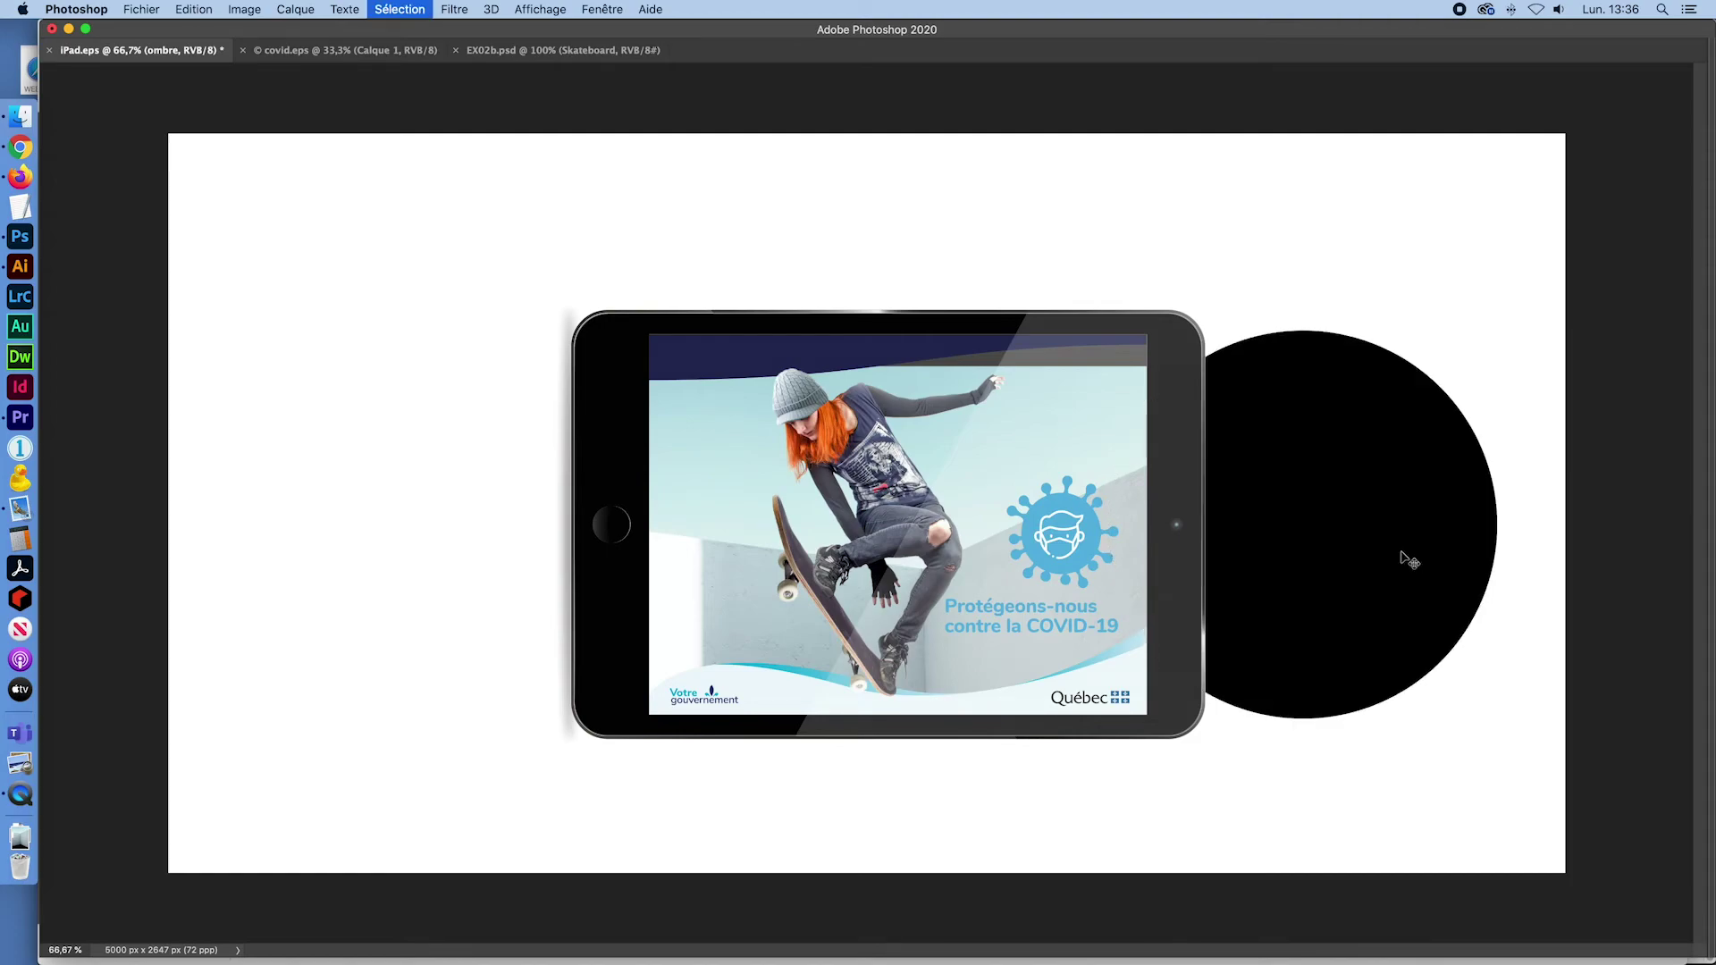
Apply a Gaussian Blur of about 435 pixels to the black circle
click(455, 8)
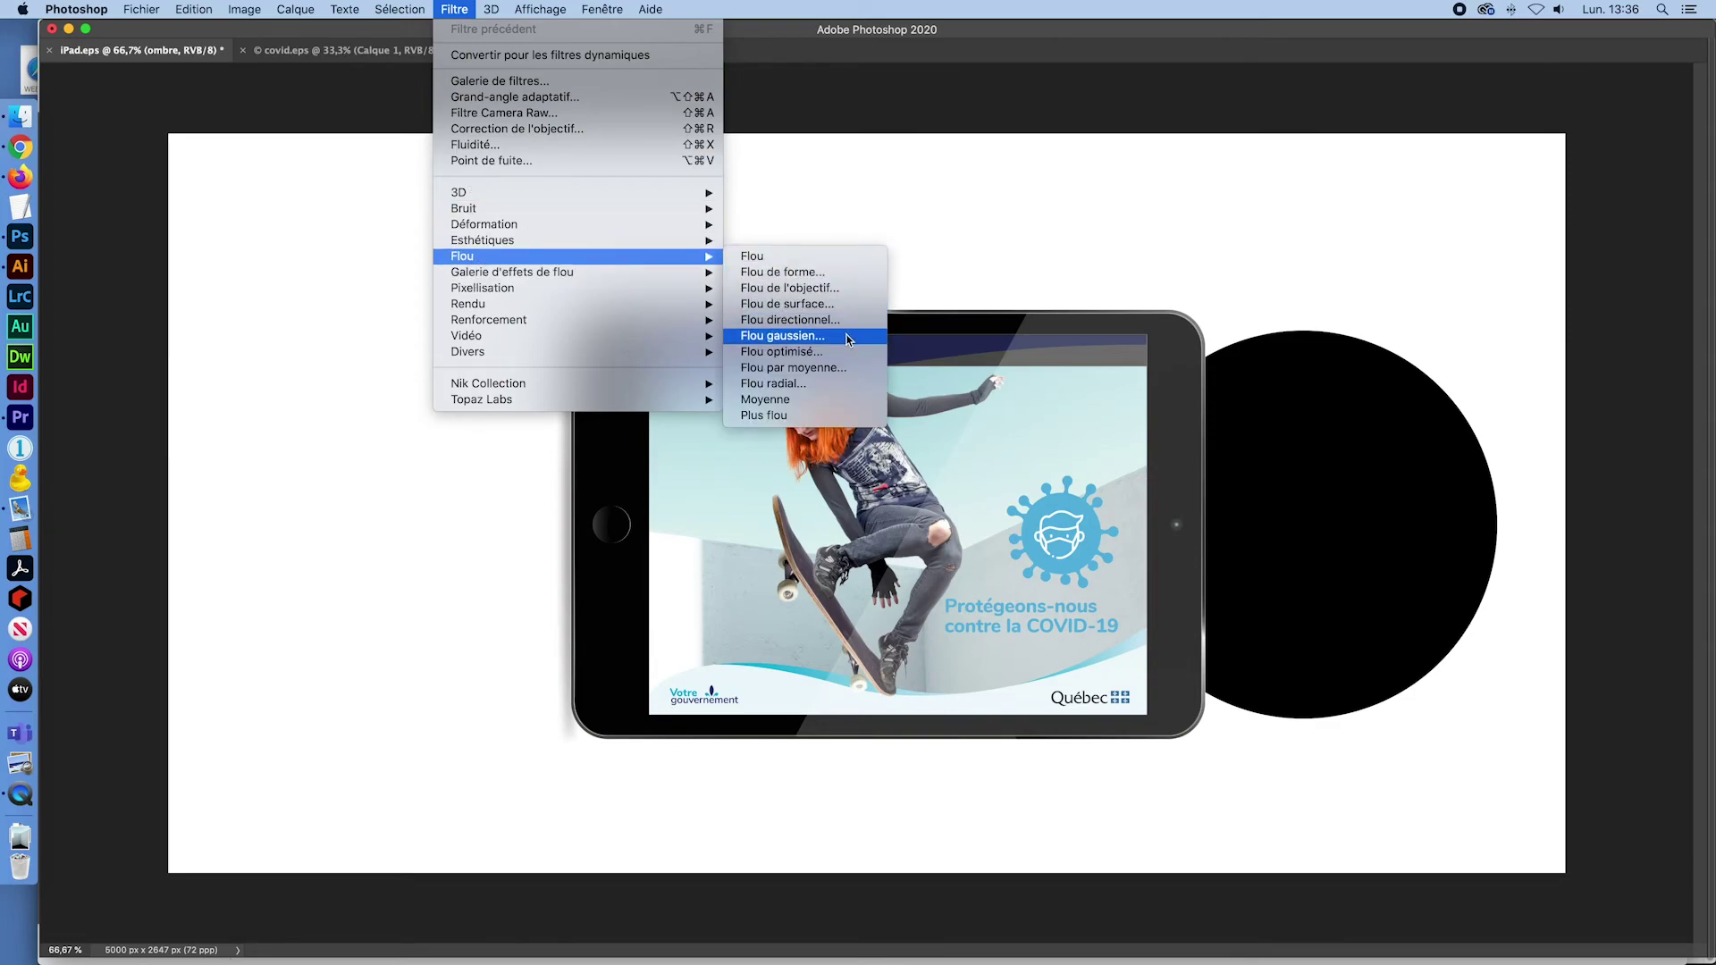
click(849, 335)
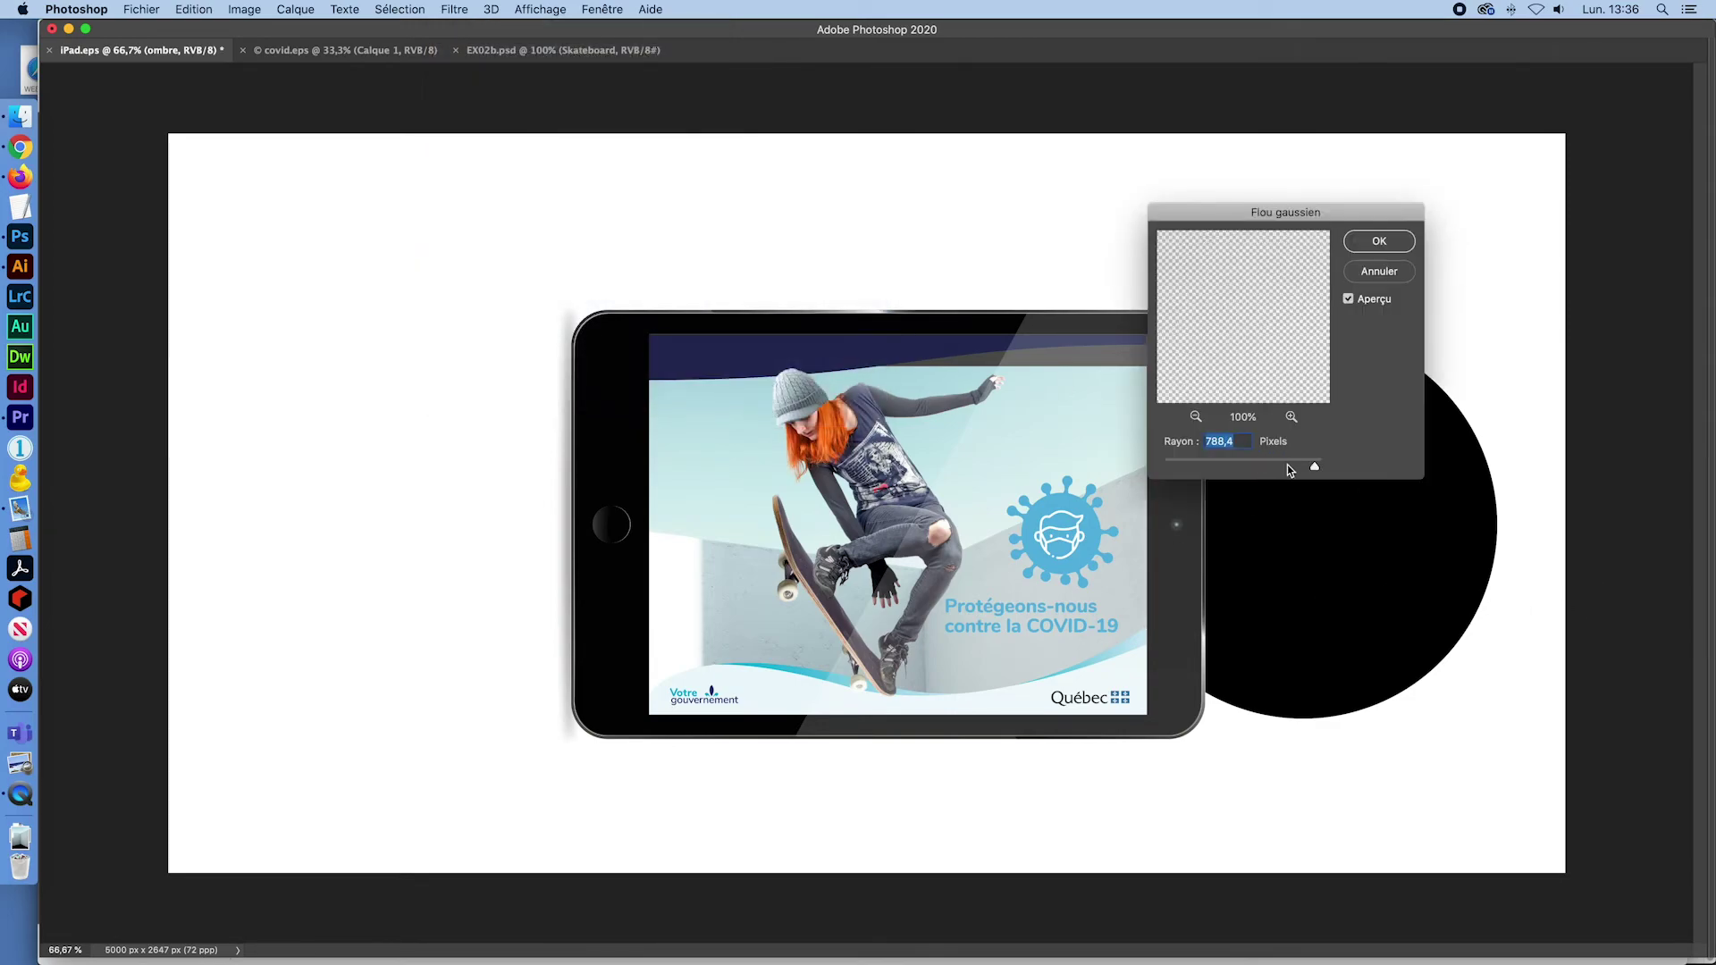
click(1287, 465)
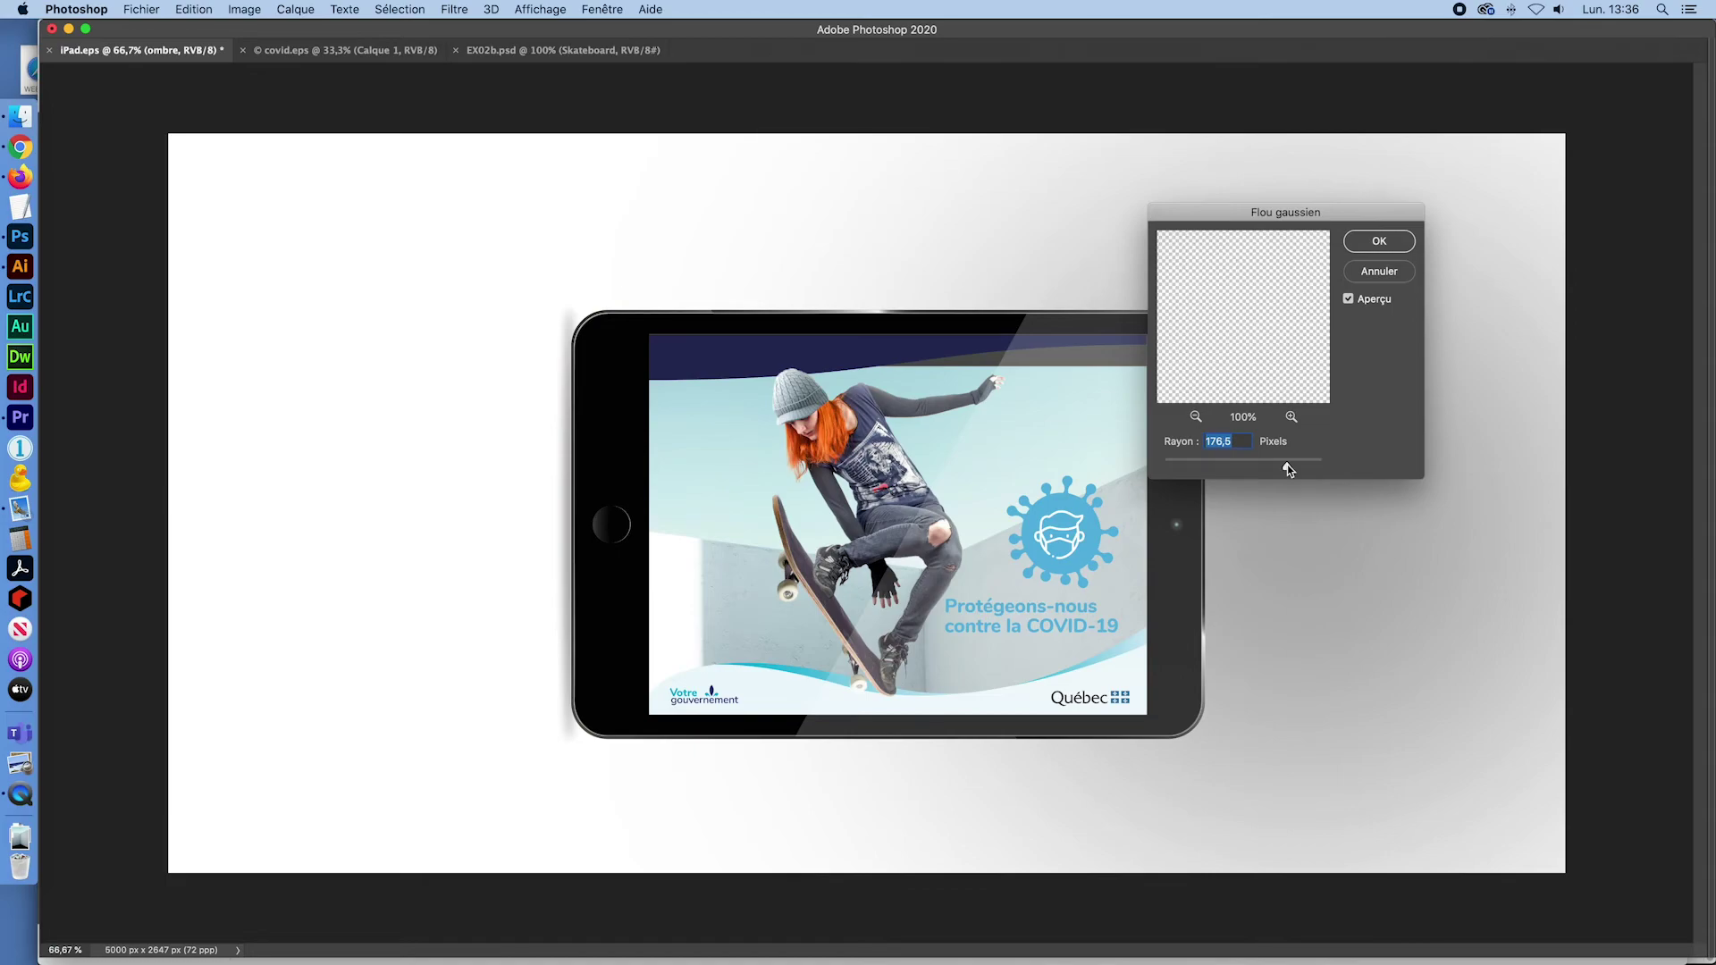
drag(1286, 465, 1306, 467)
click(1388, 249)
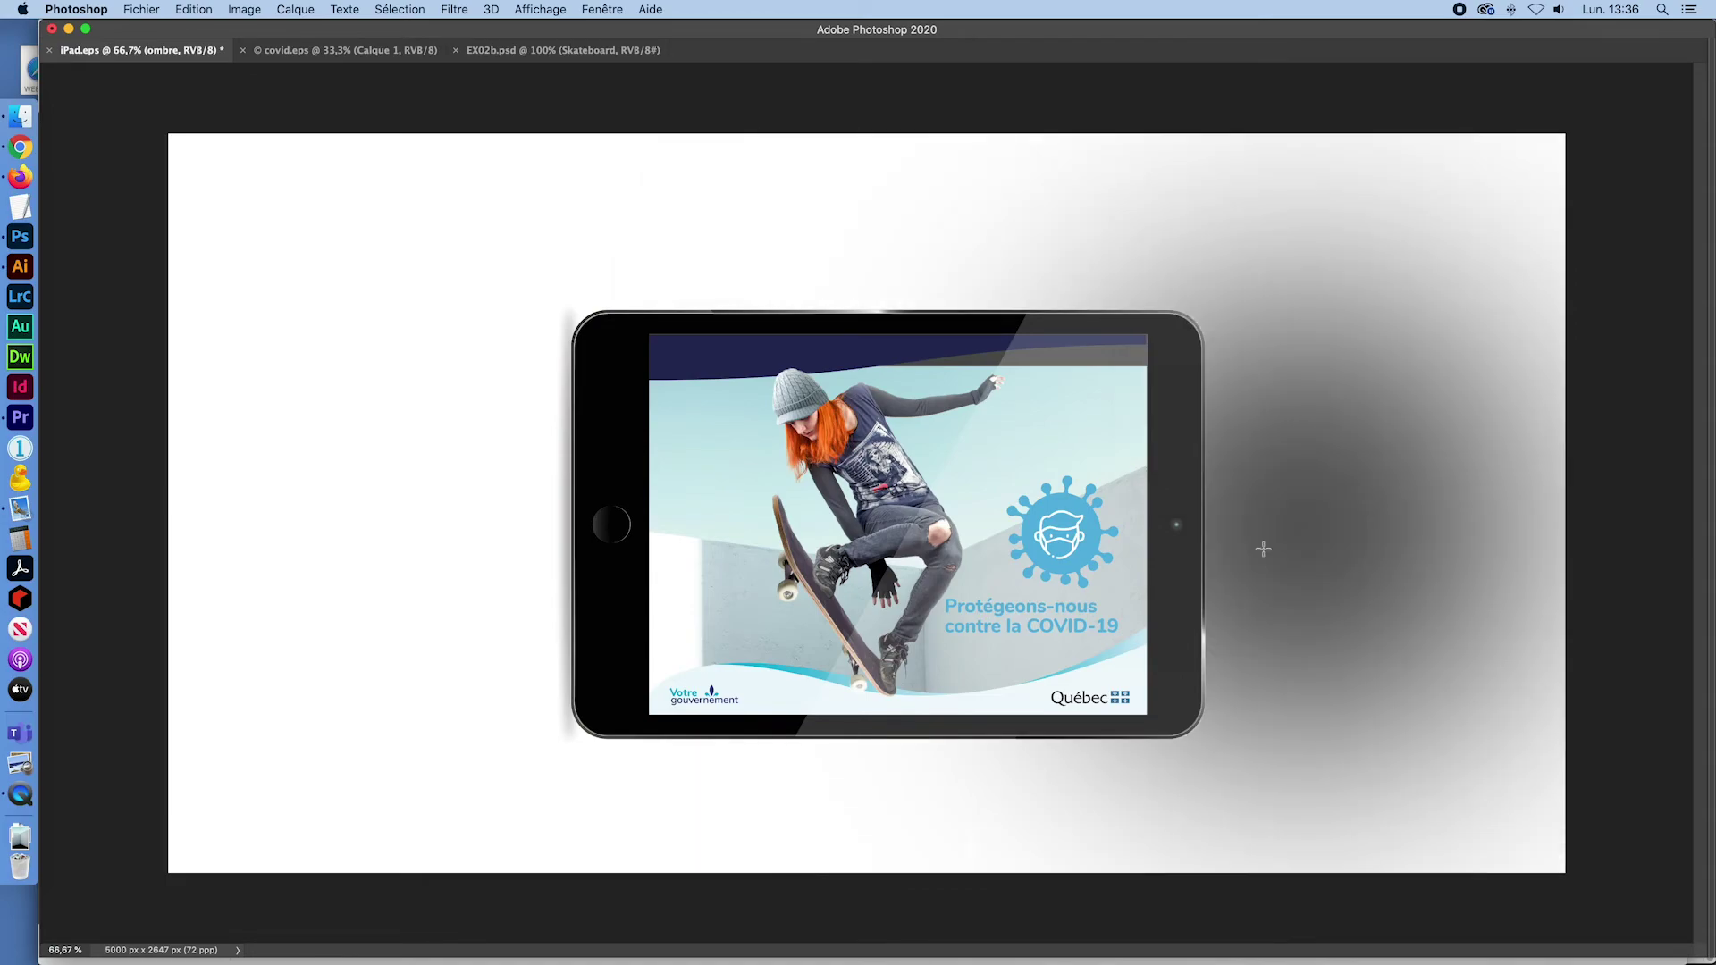
Set the ombre shadow layer's opacity to about 40%
key(super+Tab)
key(super+Tab)
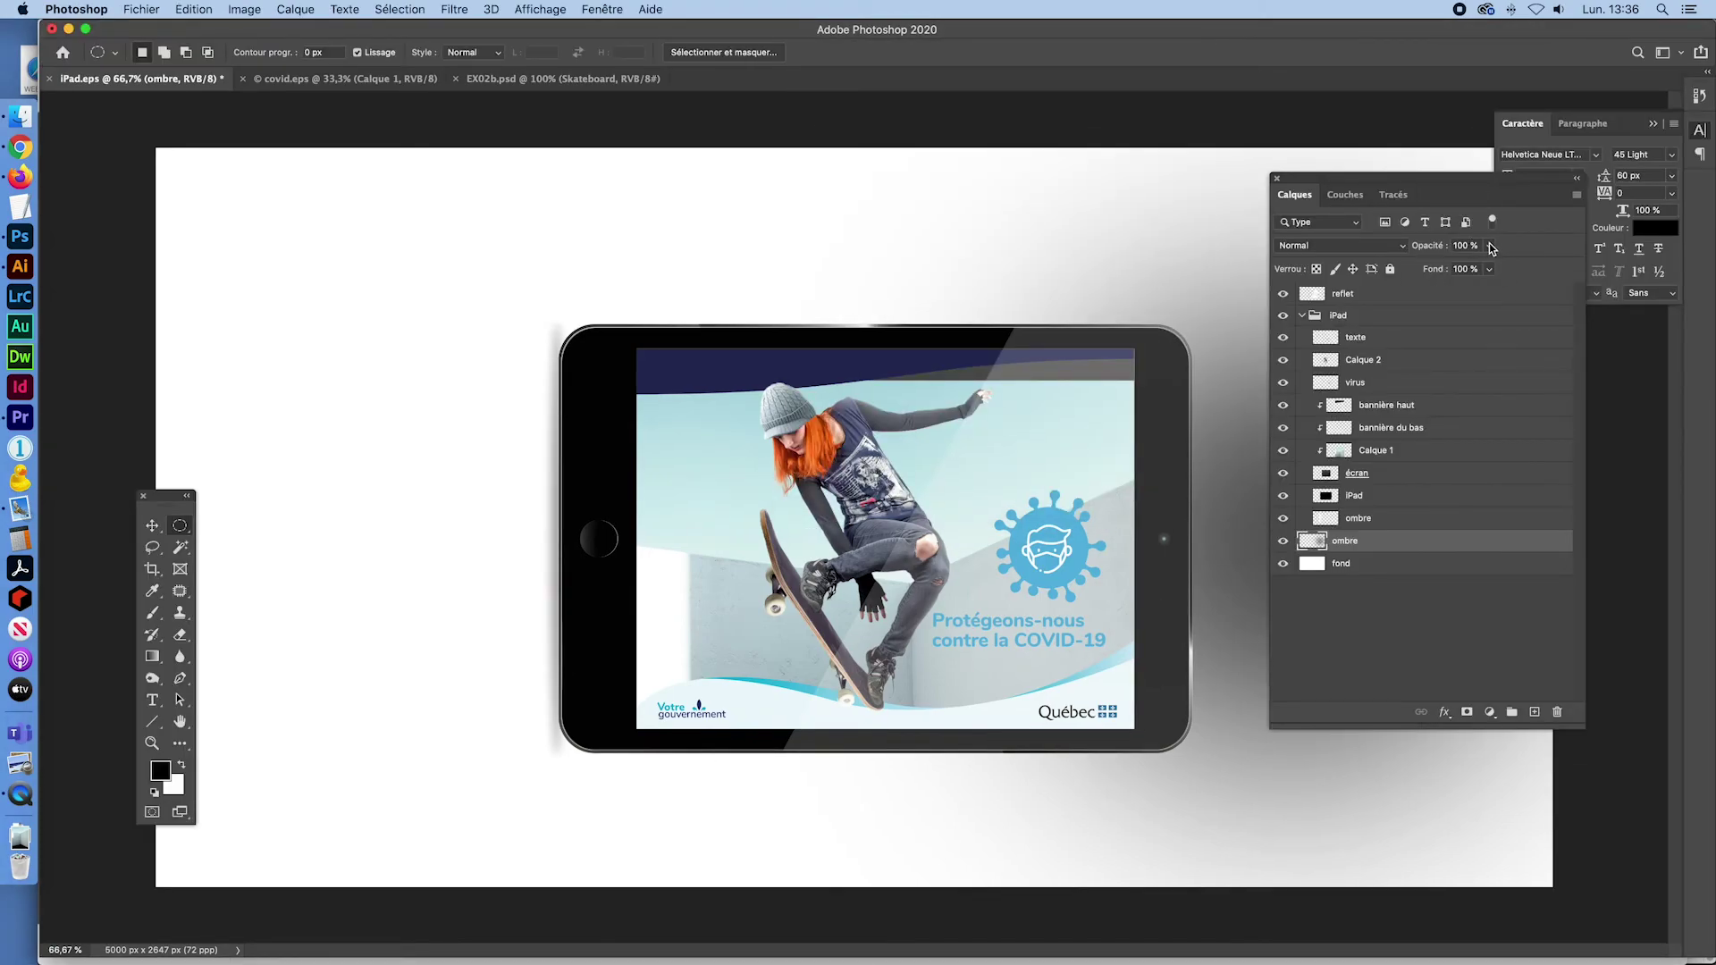
click(1490, 249)
drag(1430, 269, 1465, 268)
click(1430, 562)
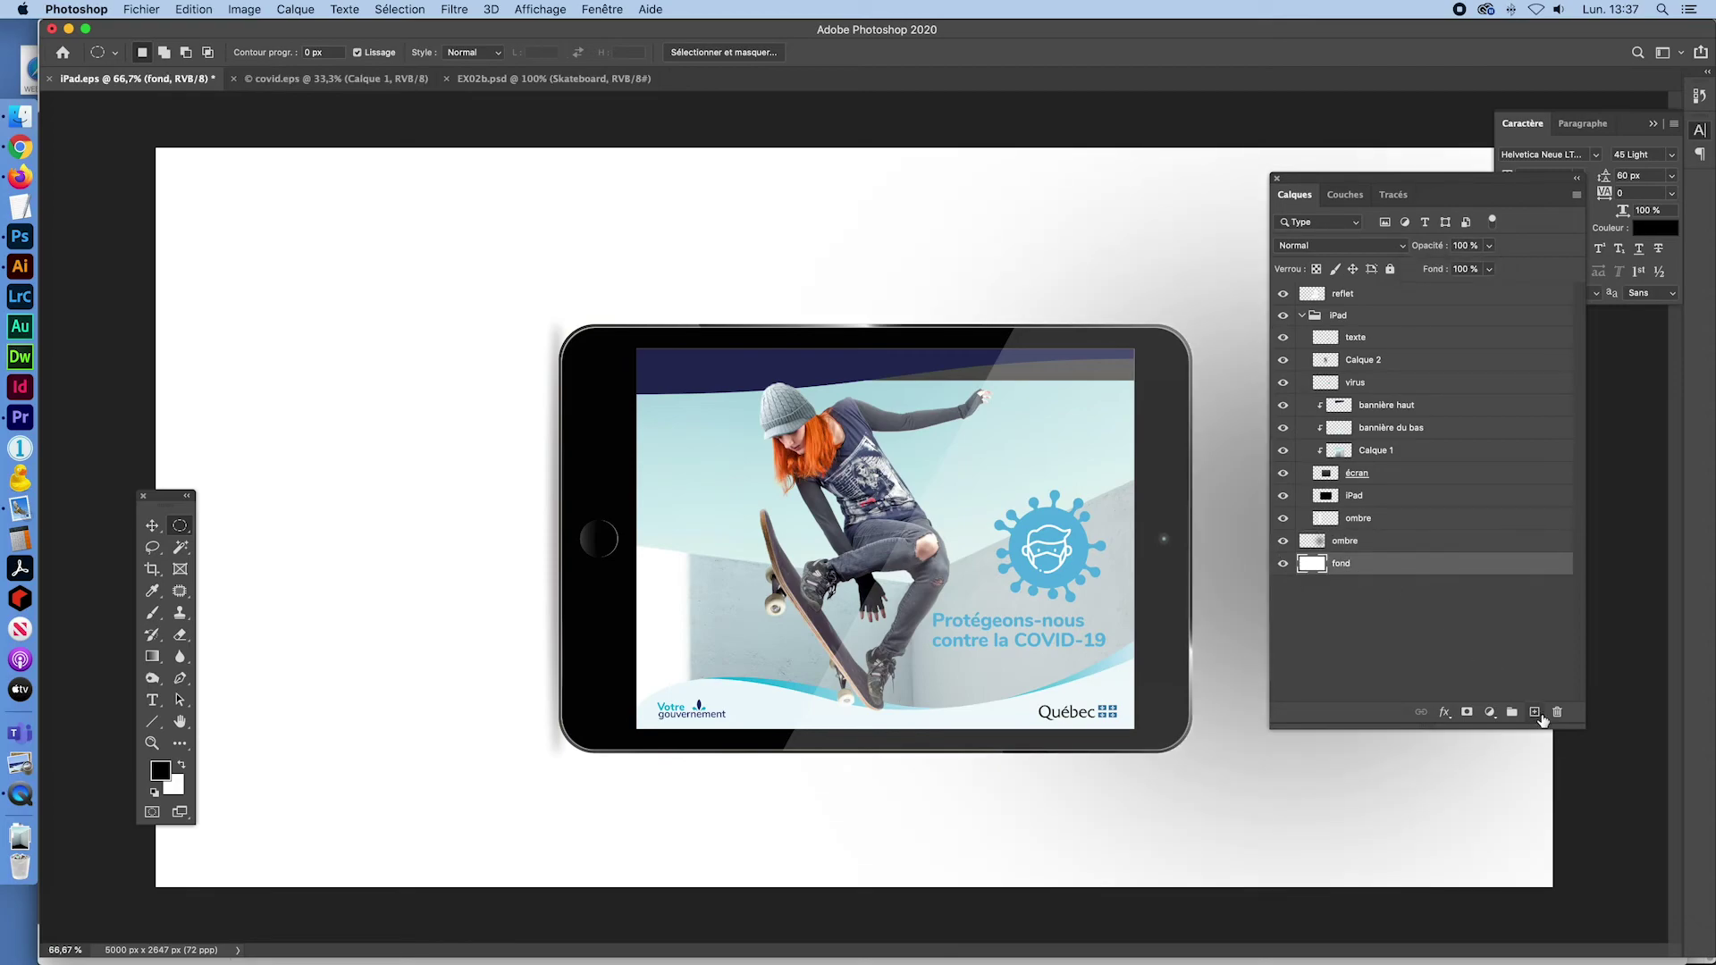
Add an empty layer, then rotate the iPad's ombre strip 90° and stretch it beneath the bottom edge
click(1534, 712)
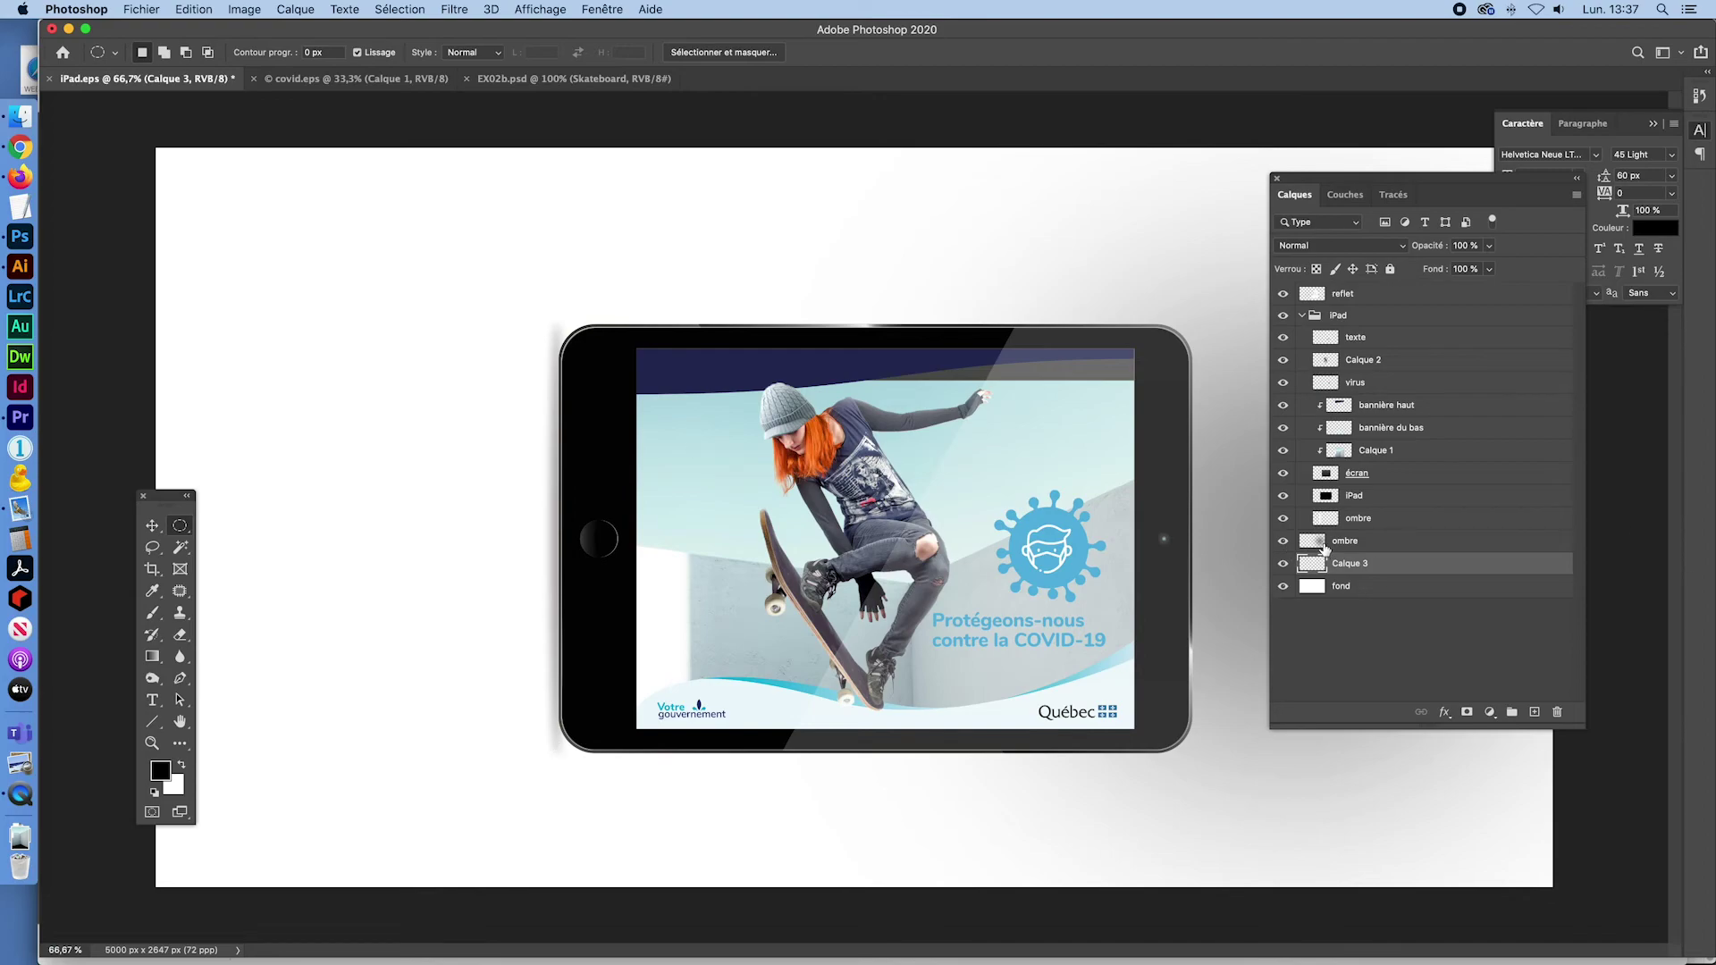
click(1332, 520)
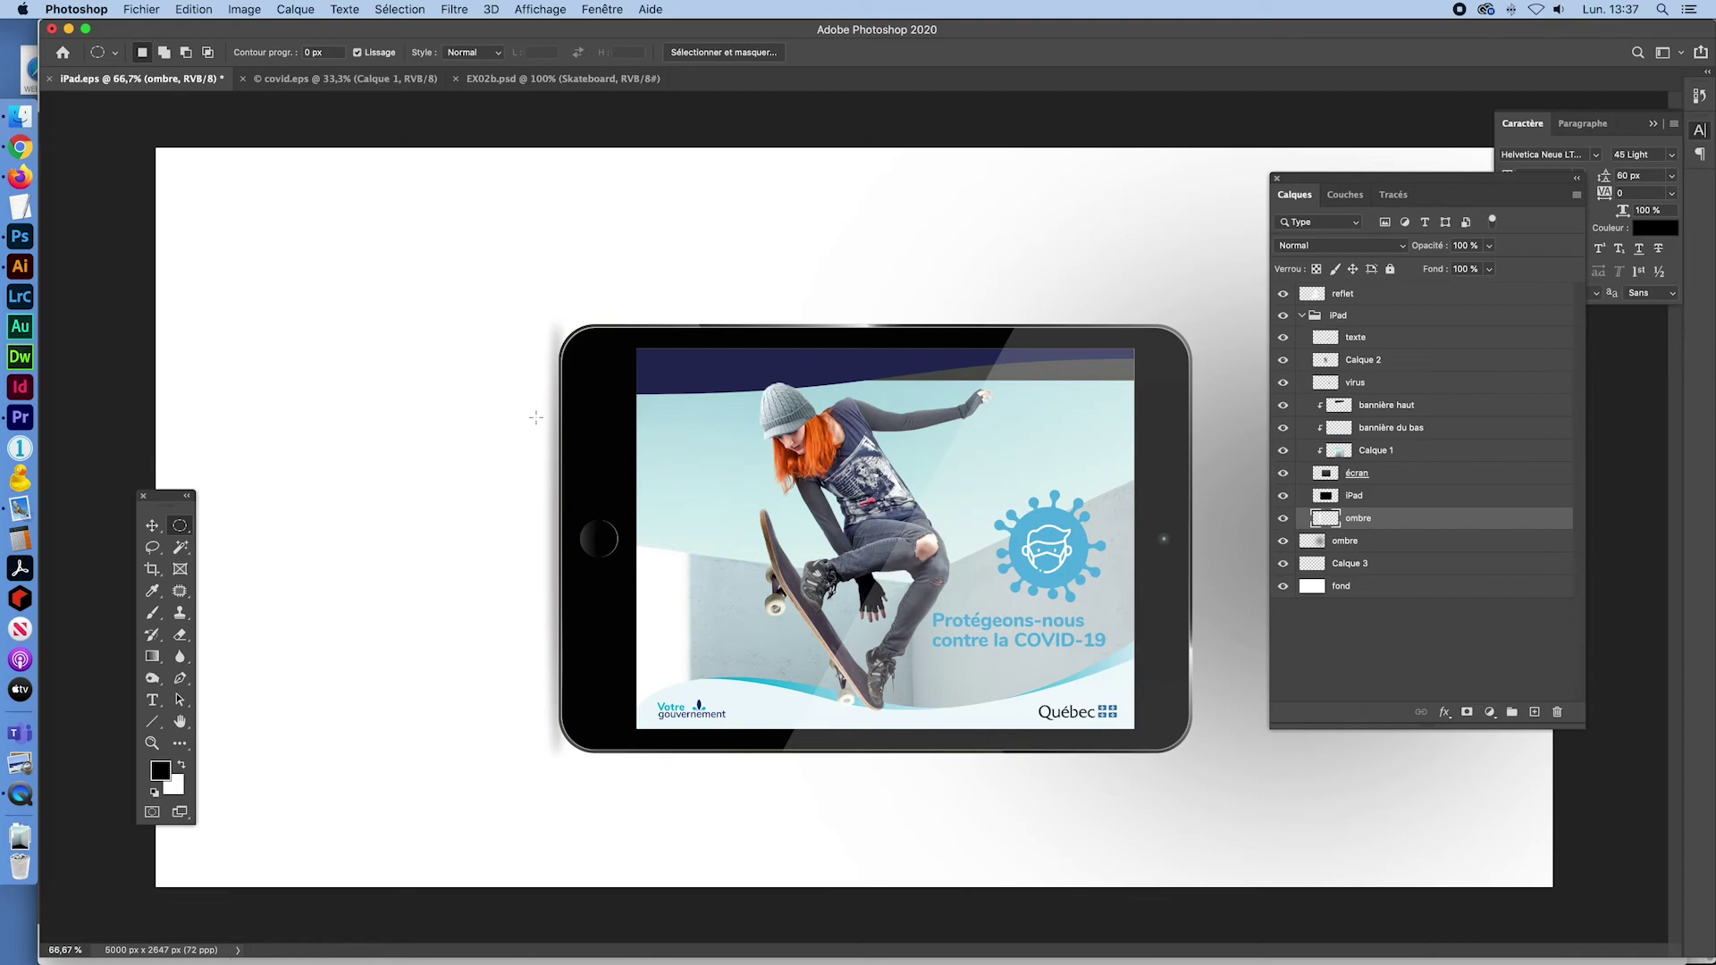
click(1321, 519)
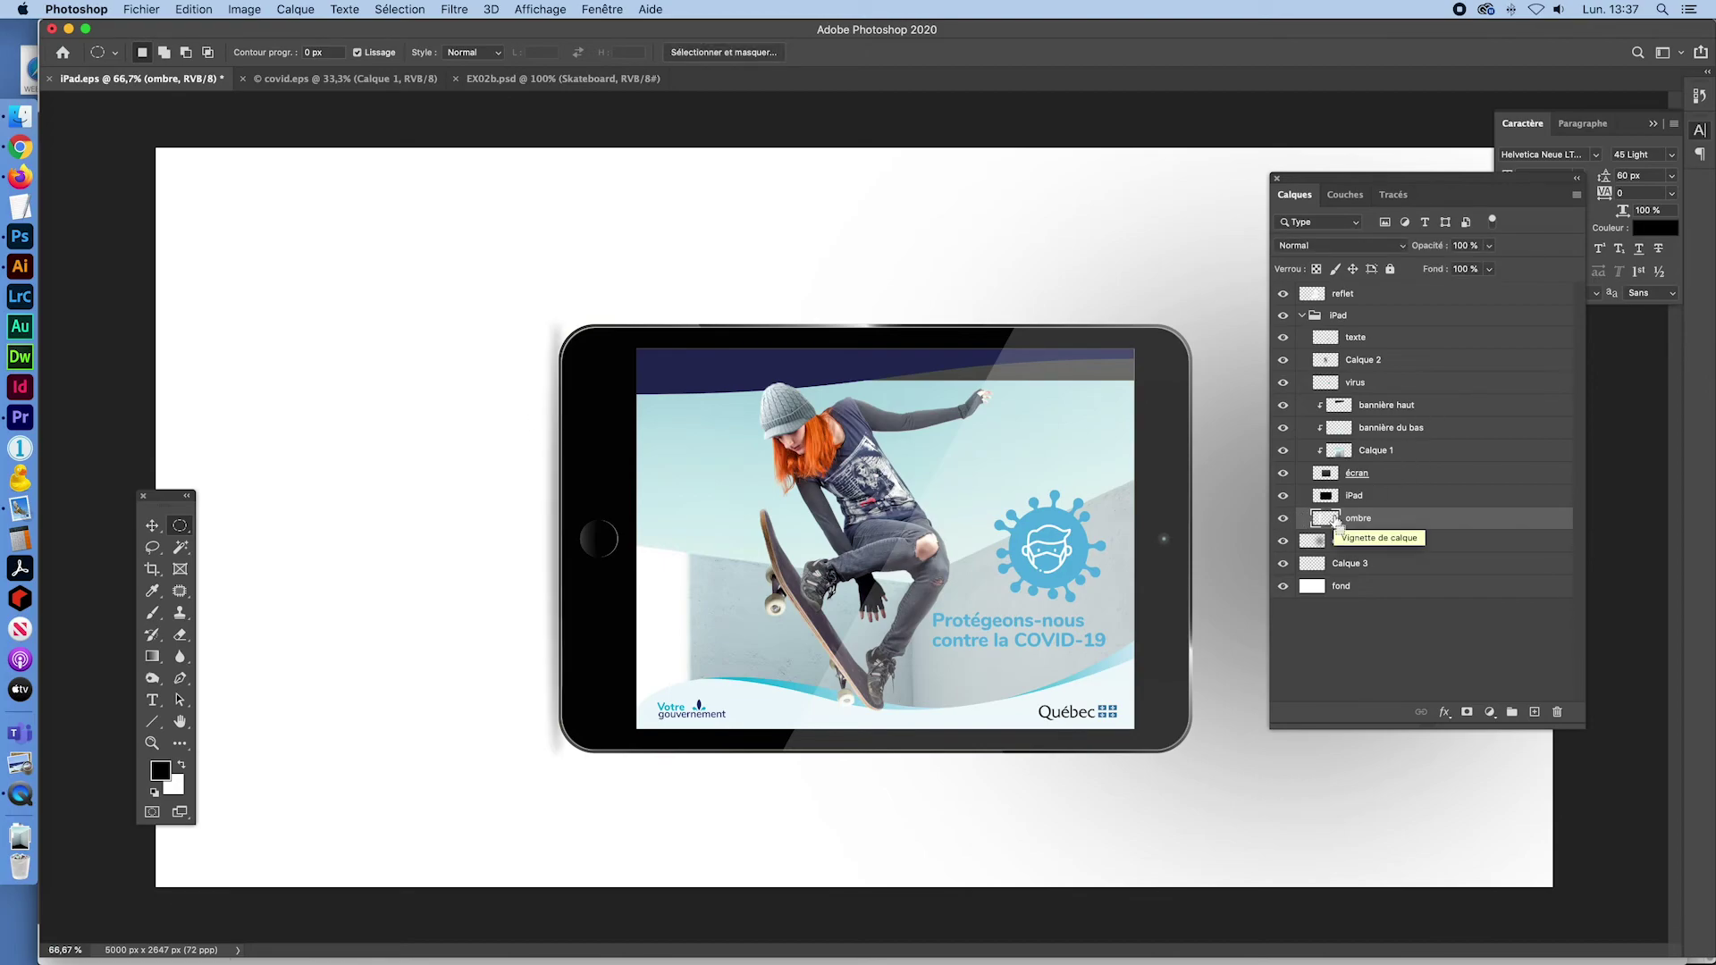
key(ctrl+t)
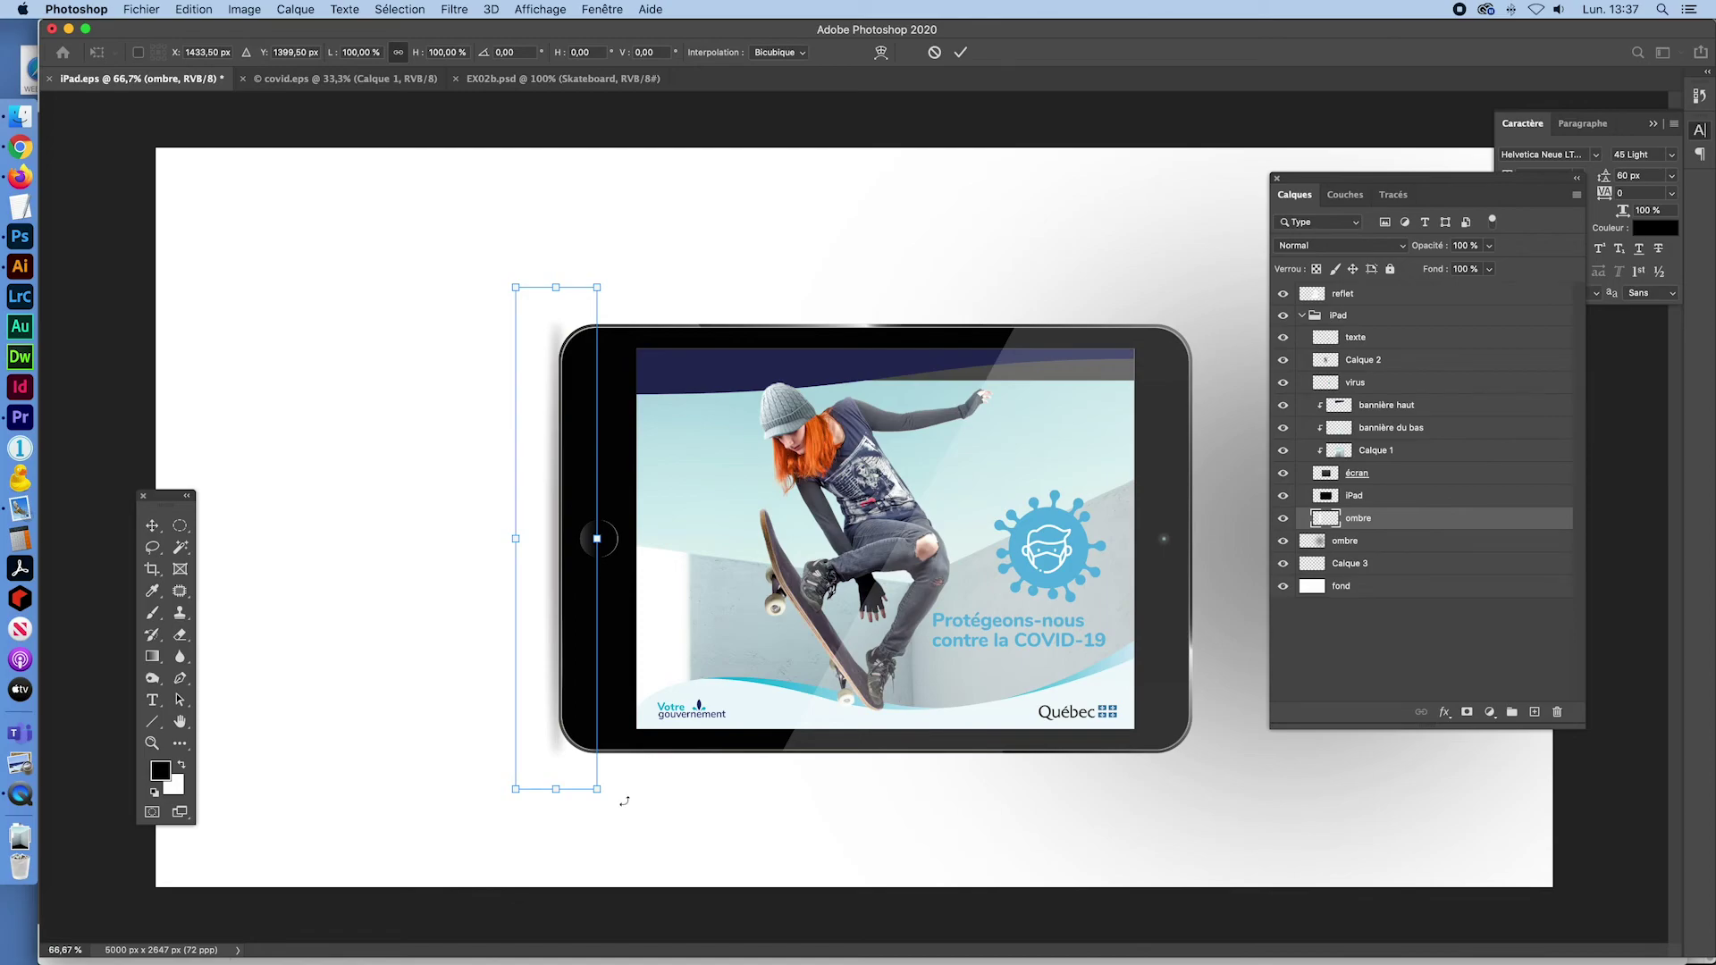
drag(624, 801, 718, 530)
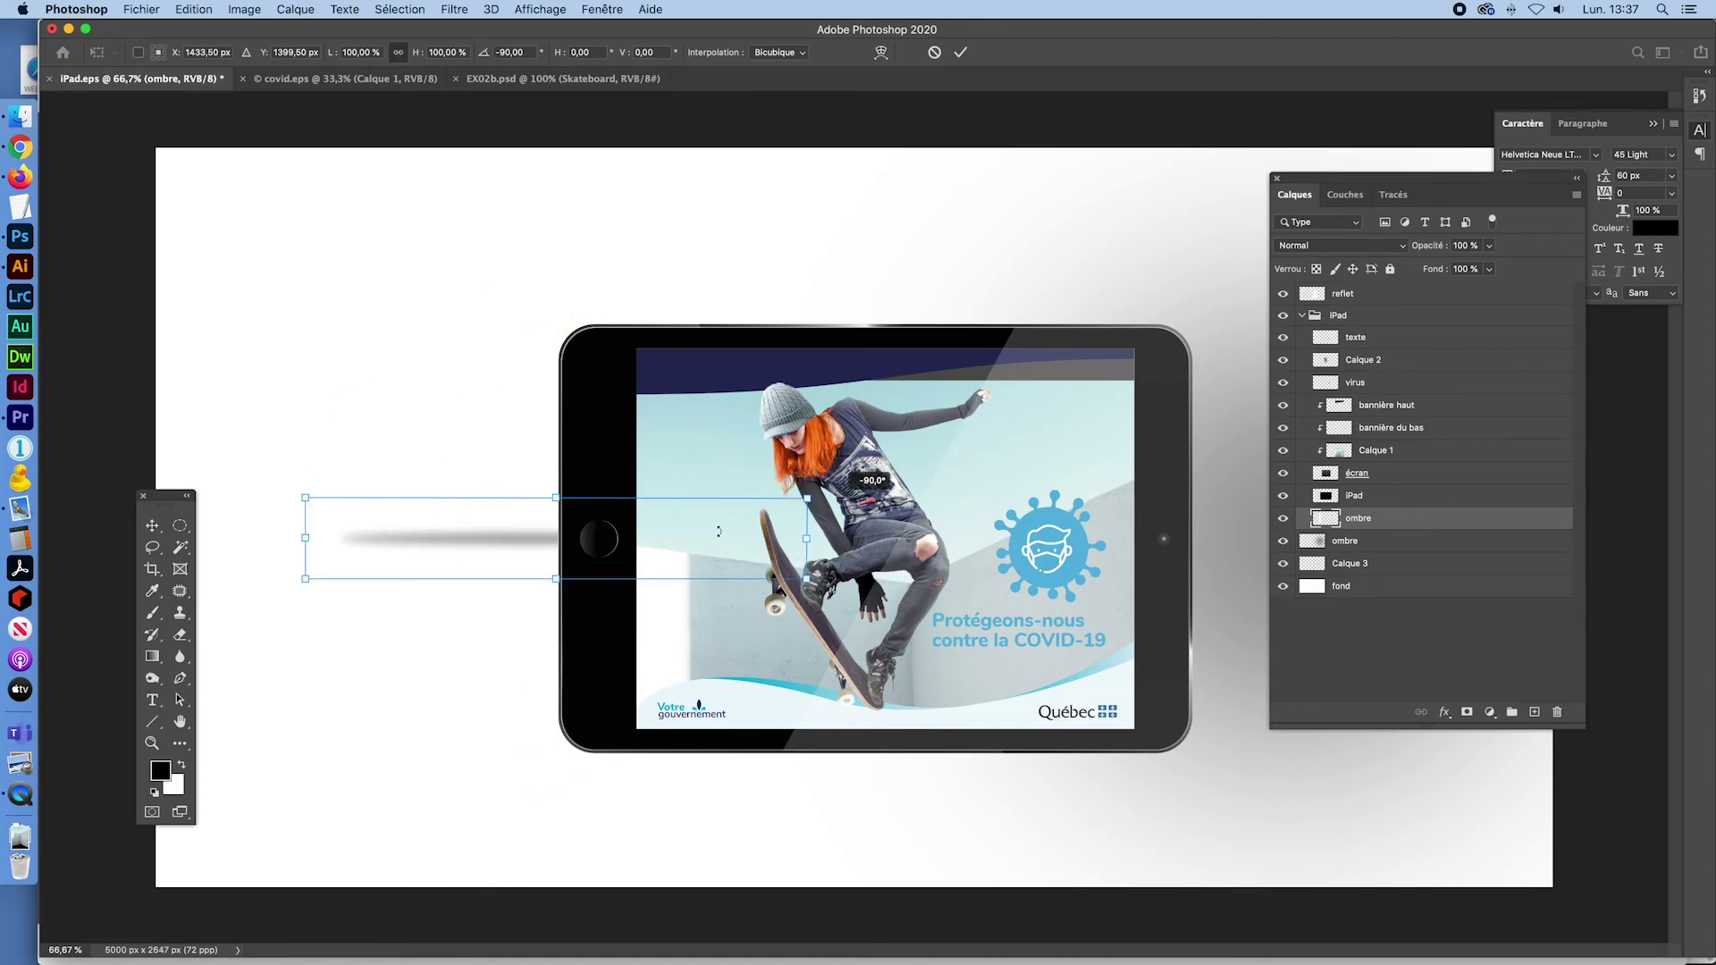
mouse_move(532, 544)
mouse_down()
mouse_move(804, 777)
mouse_move(770, 770)
mouse_up()
drag(764, 768, 748, 760)
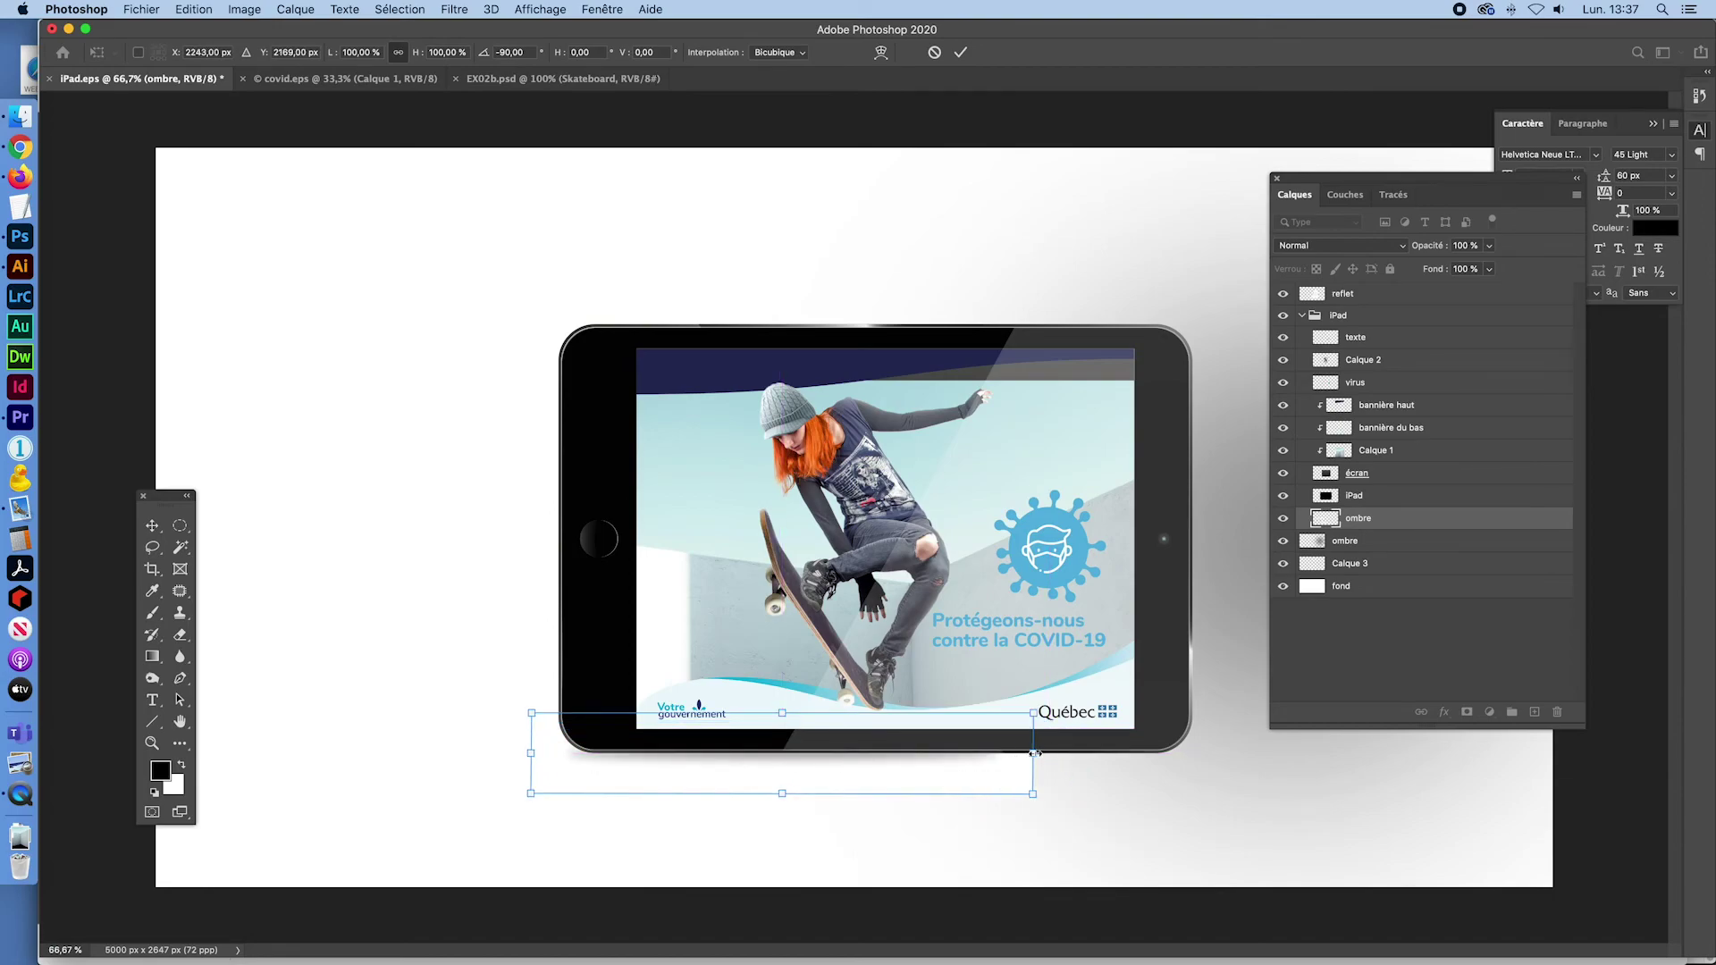
drag(1034, 754, 1230, 752)
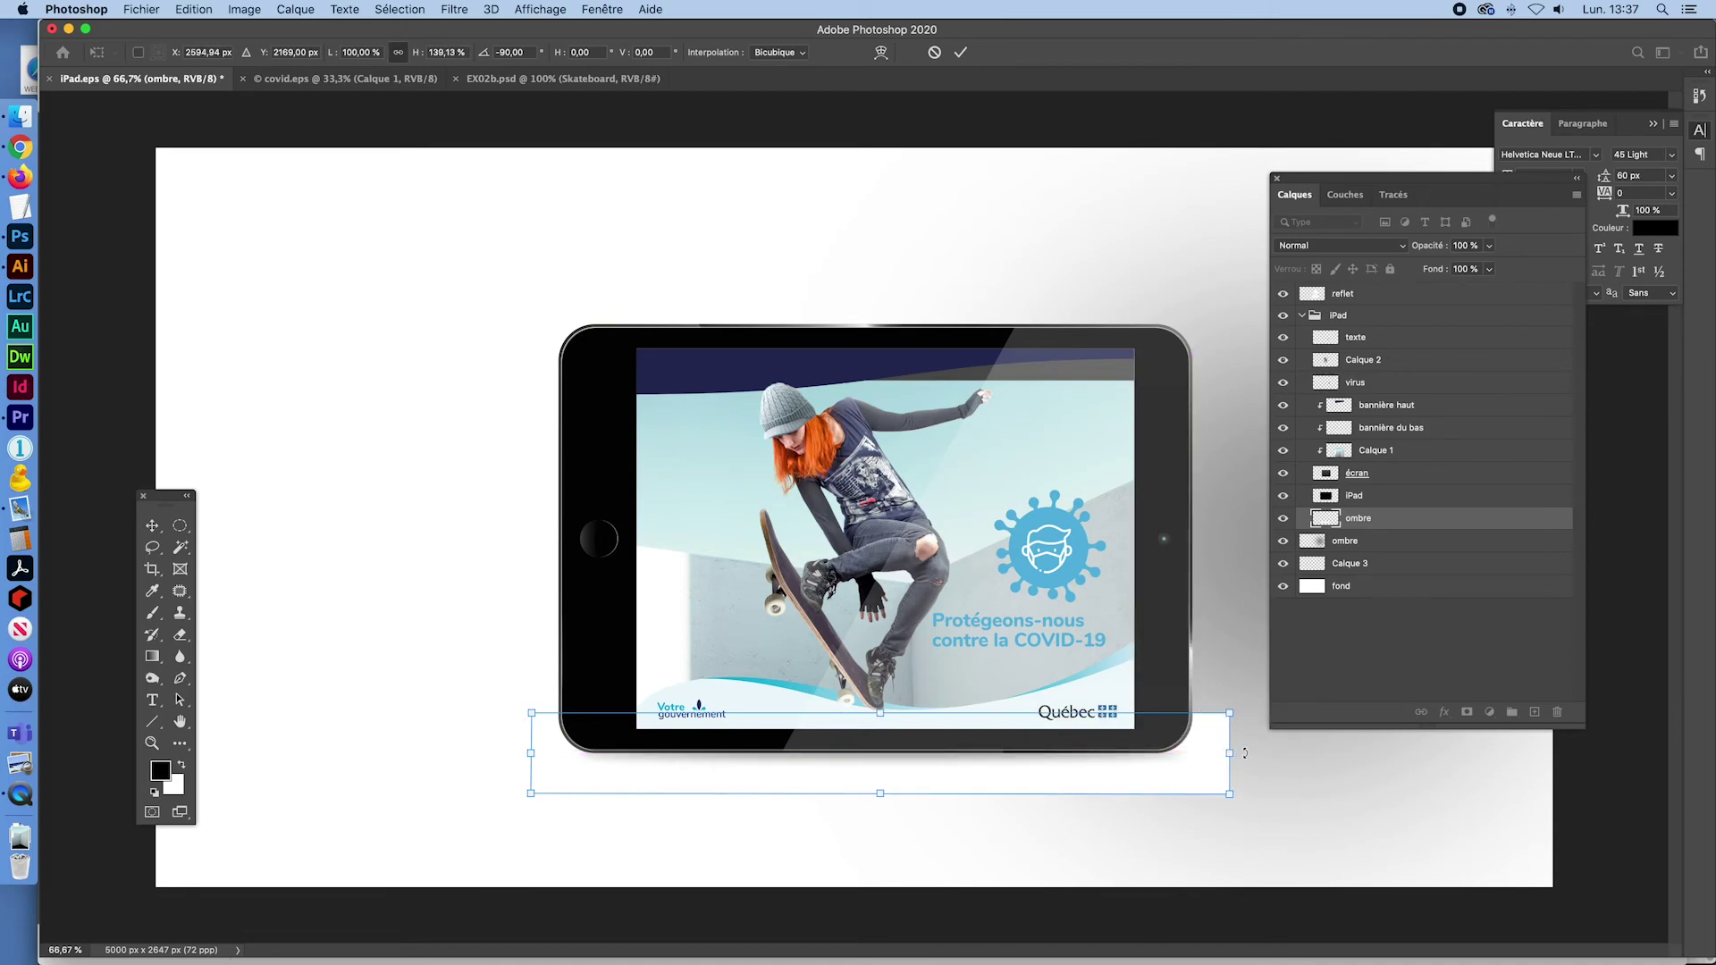
key(Return)
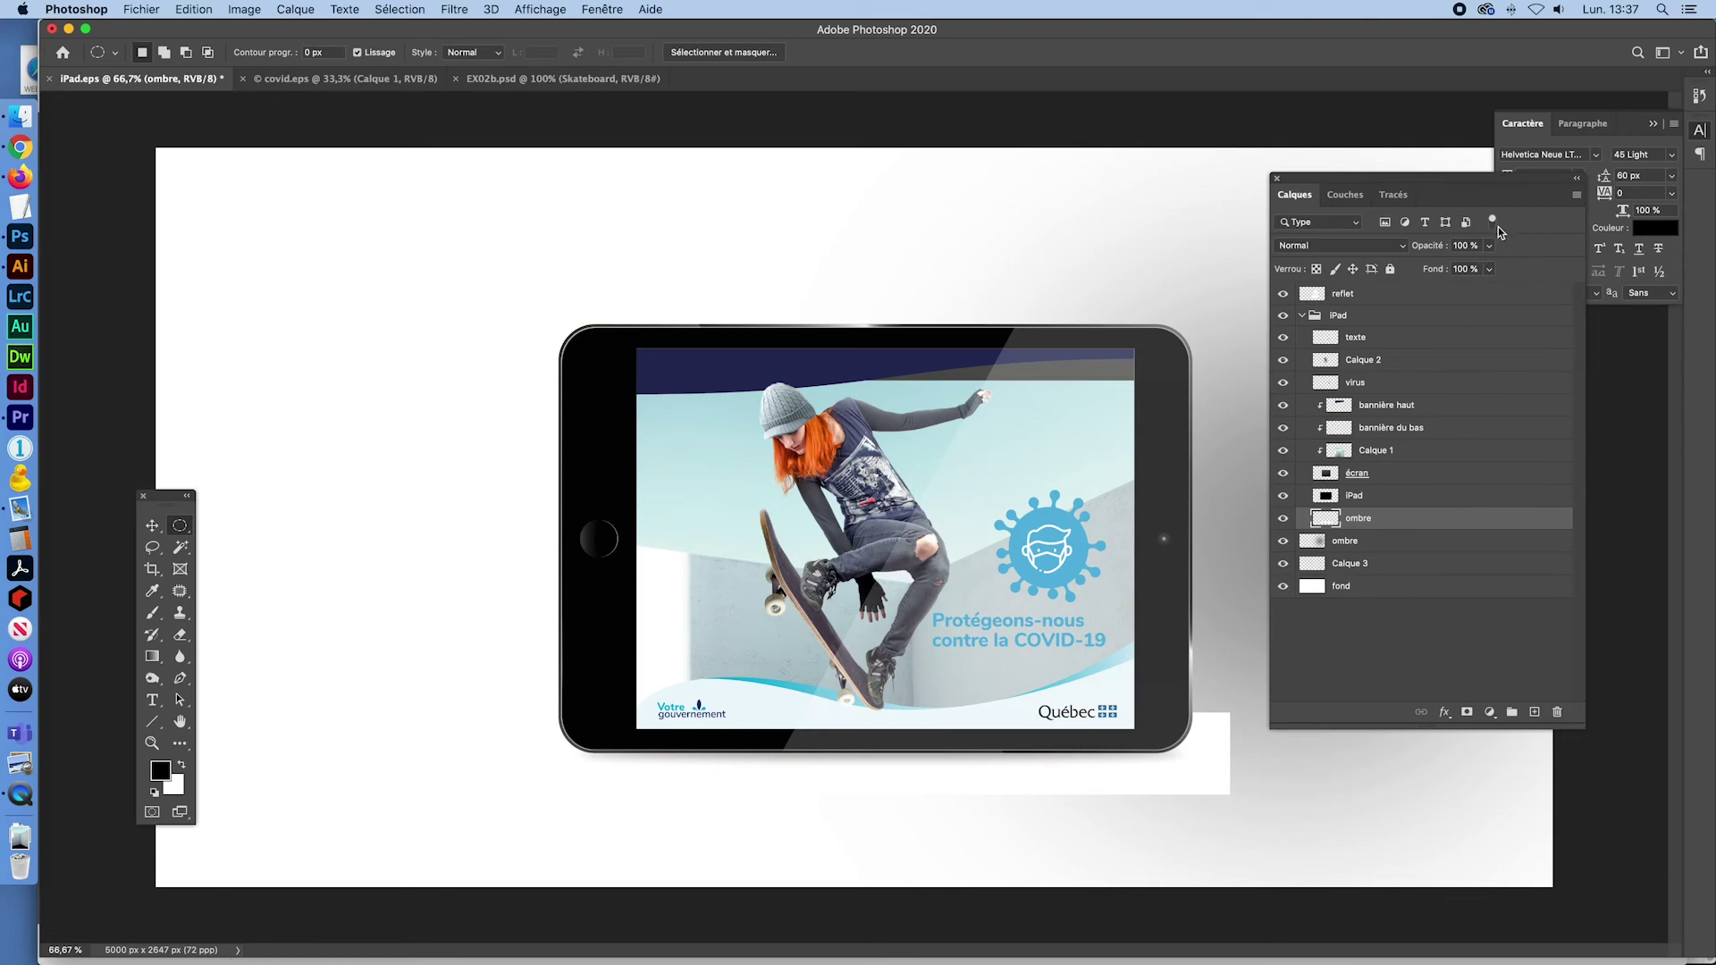
Set the shadow layer's blend mode to Produit and rename Calque 3 to 'ombre 2'
click(1399, 246)
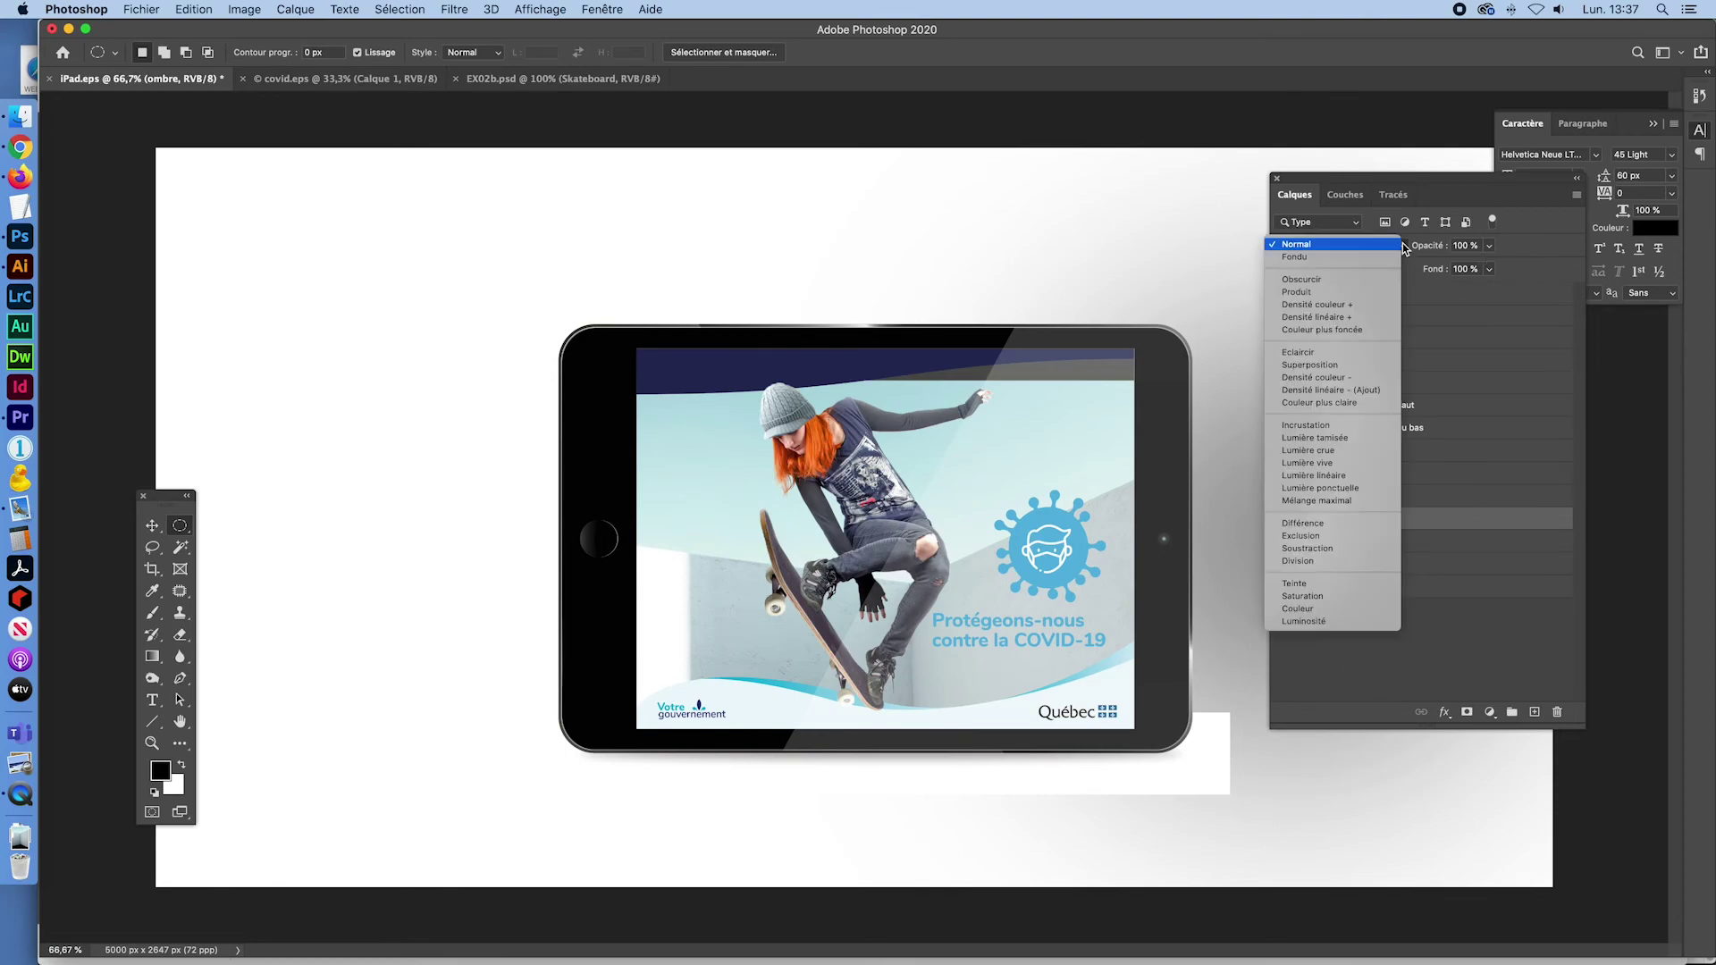
click(1301, 293)
click(1316, 565)
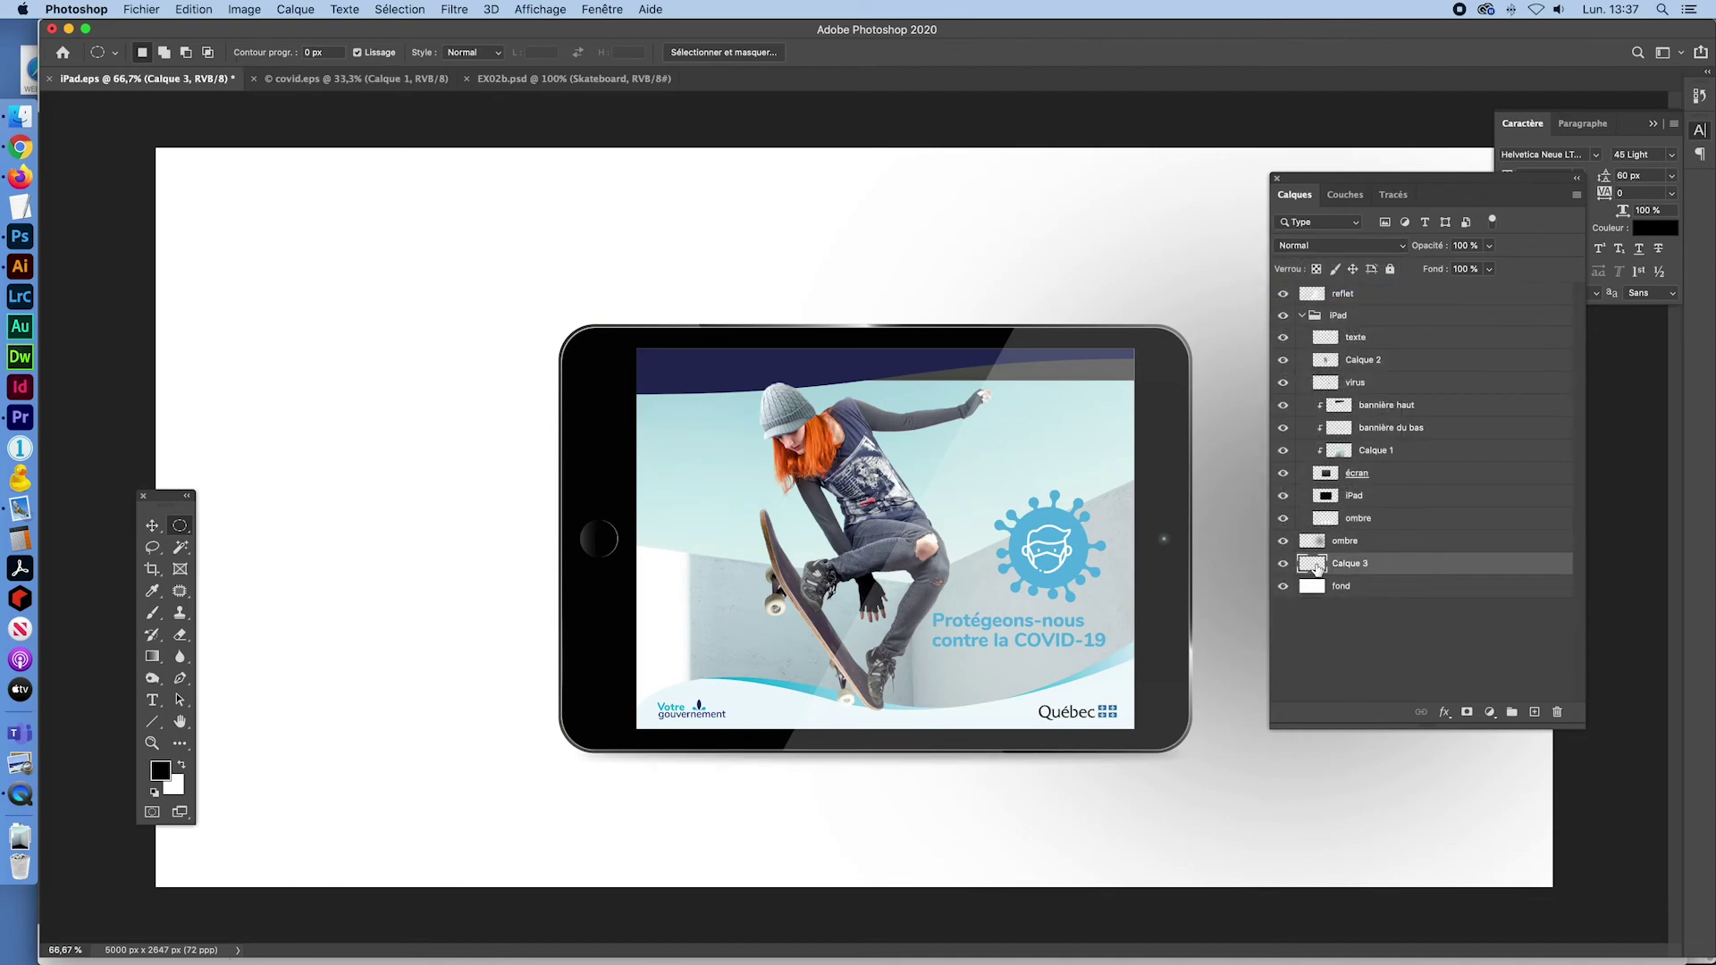
click(1282, 564)
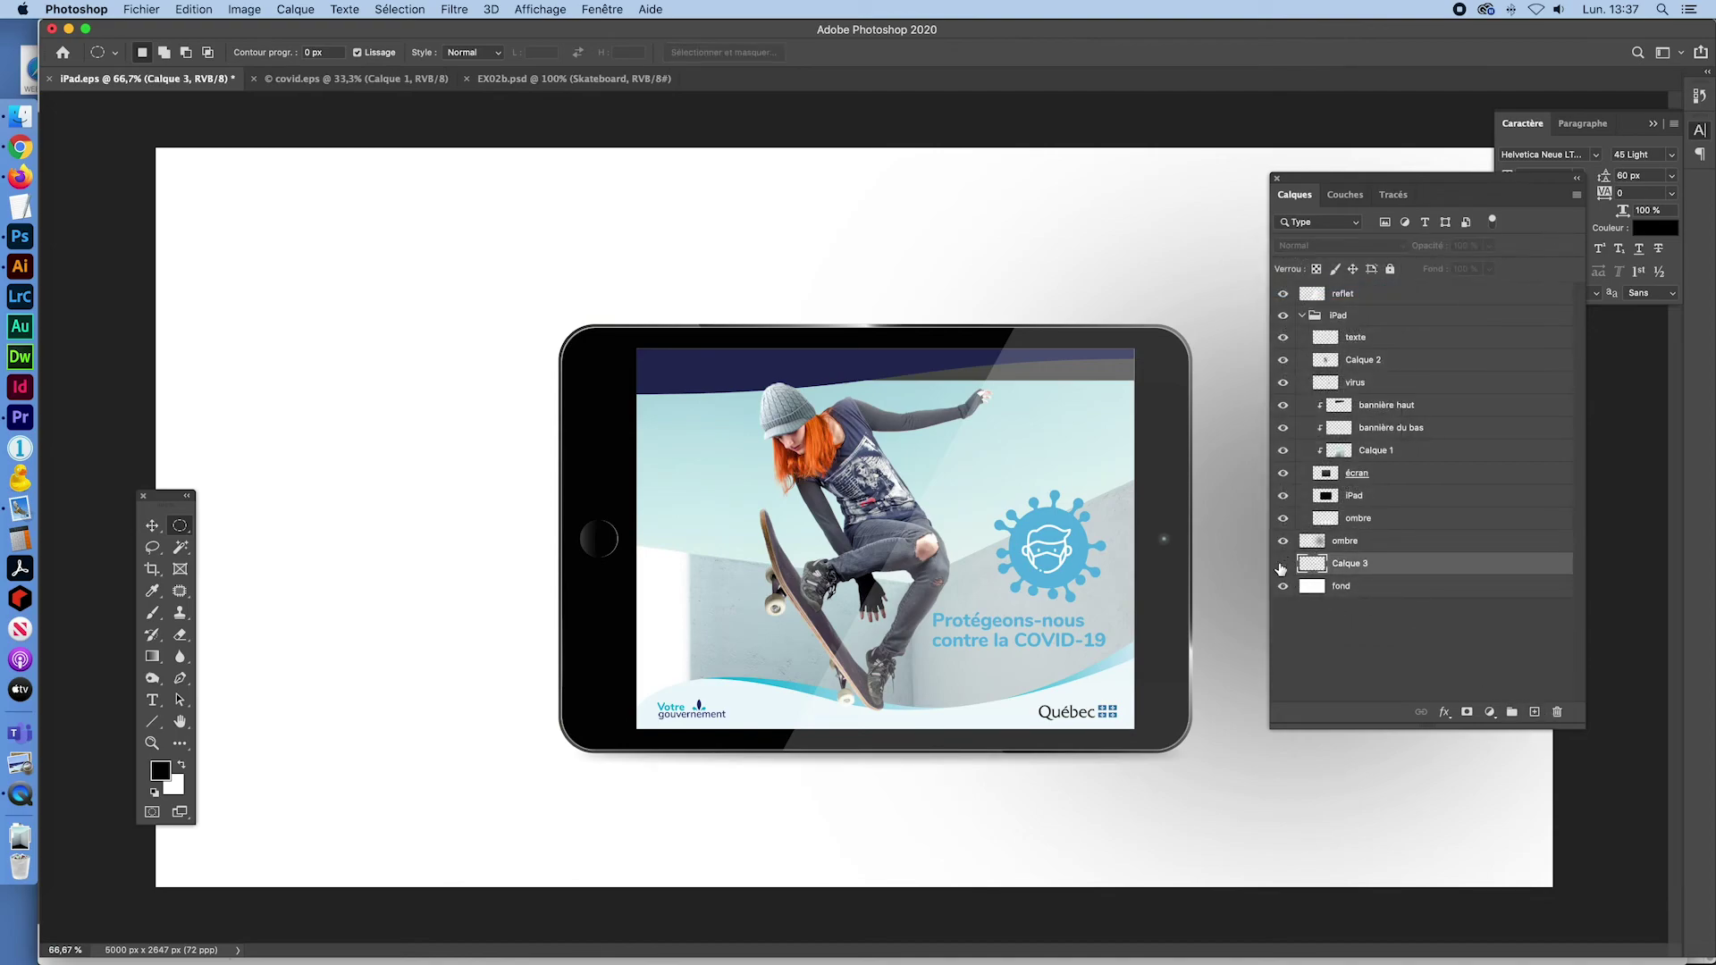
super+click(1311, 563)
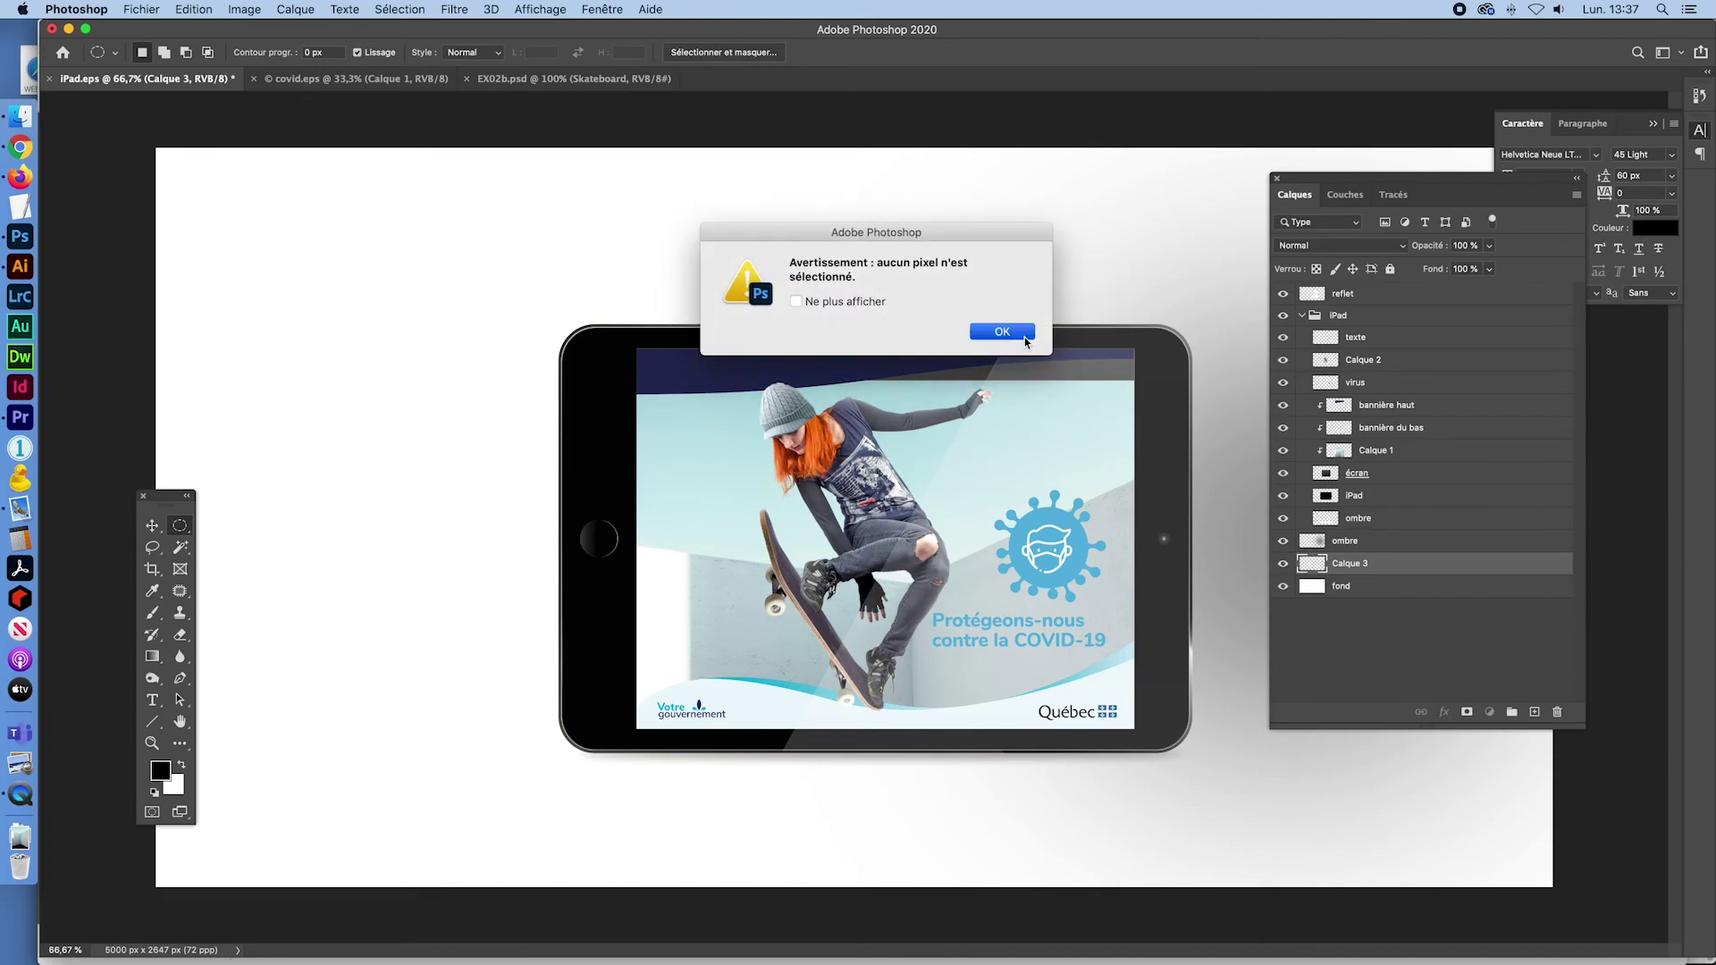
click(1002, 332)
double_click(1347, 563)
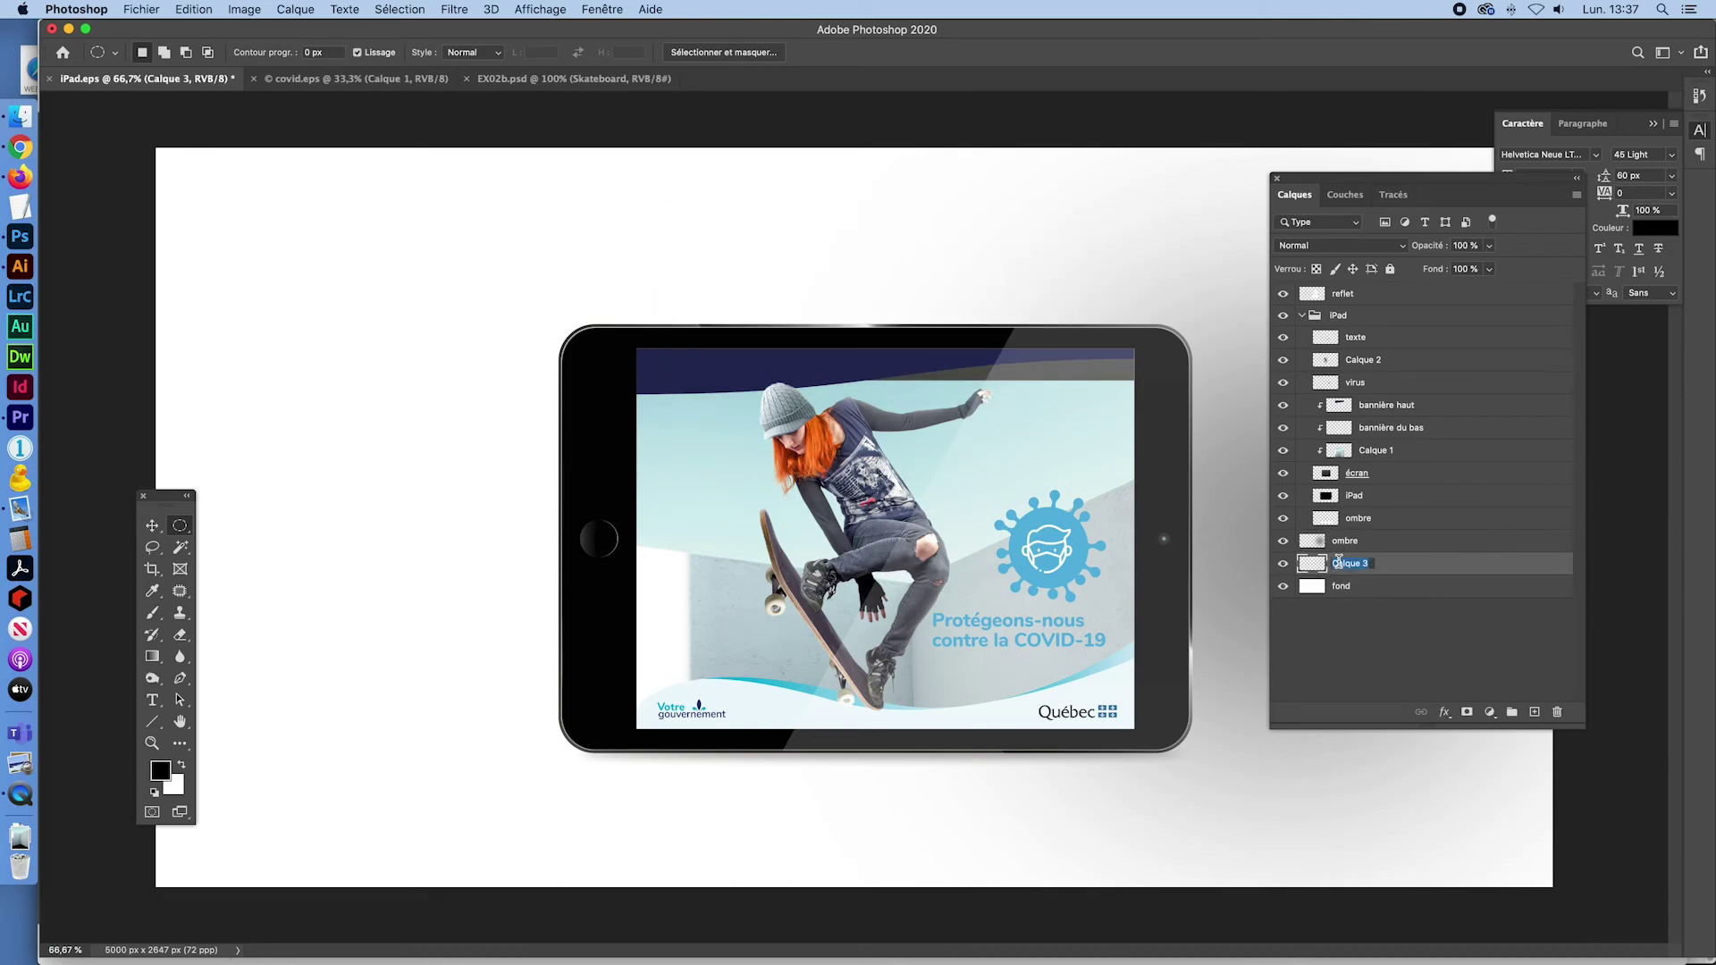
text(ombre 2)
key(Return)
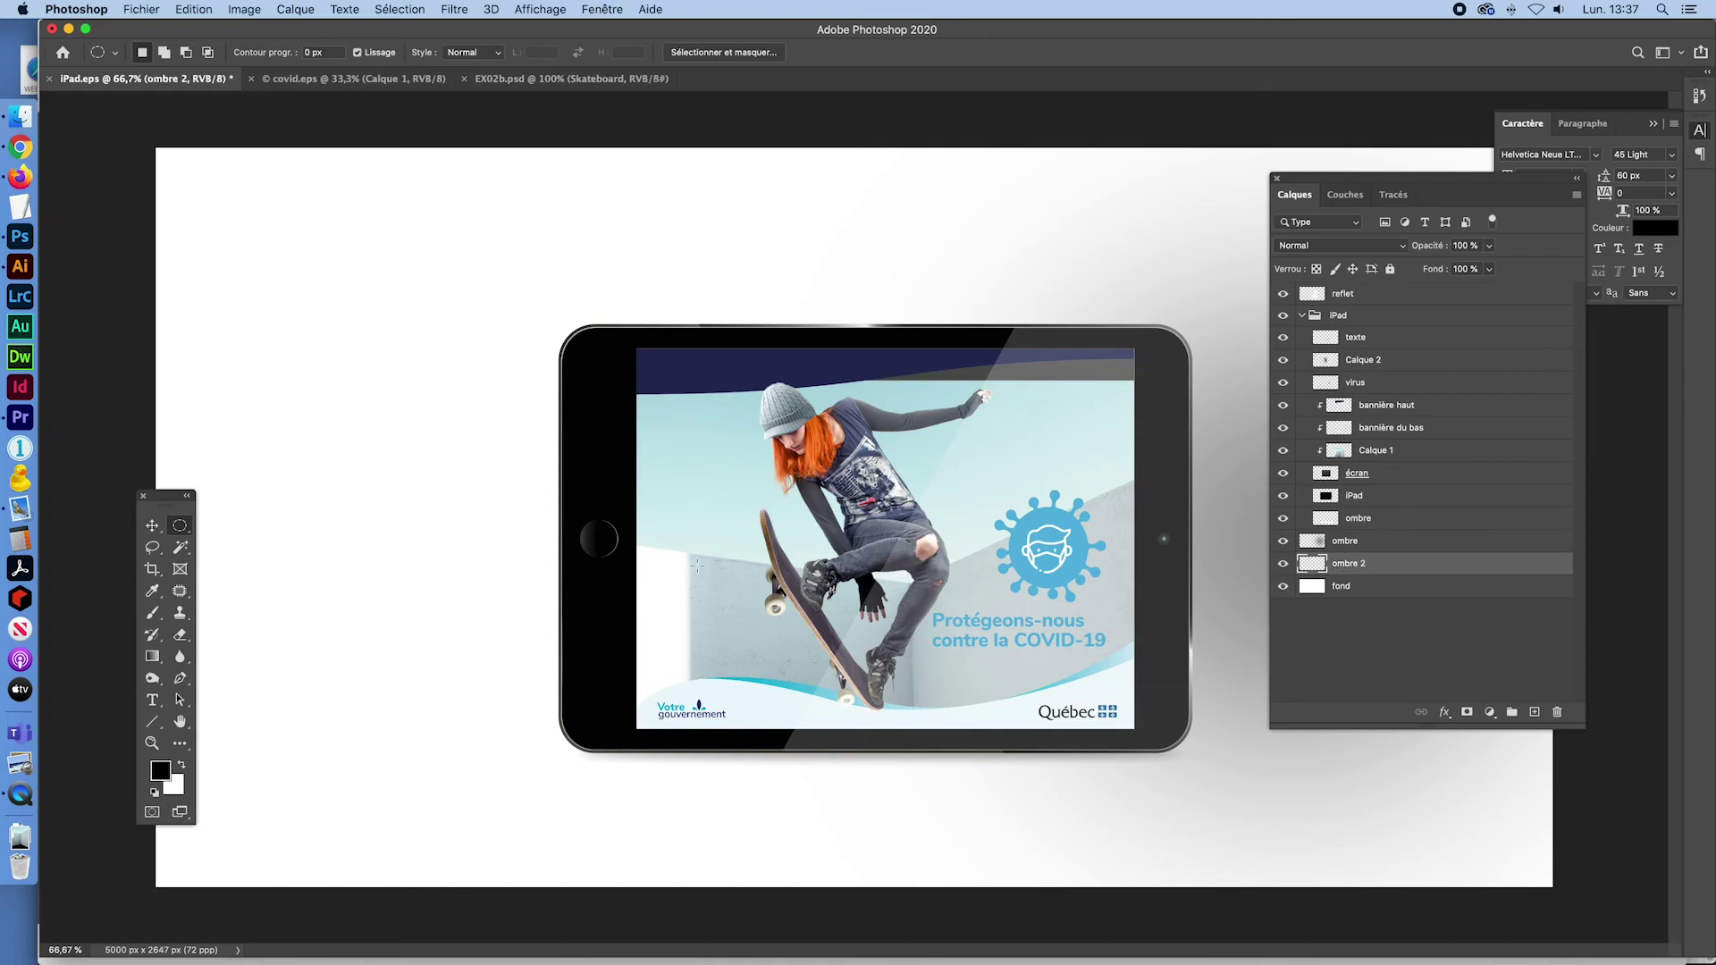
Fill a large black circle left of the iPad, Gaussian-blur it 482,7 px, and set 27% opacity
drag(327, 374, 831, 768)
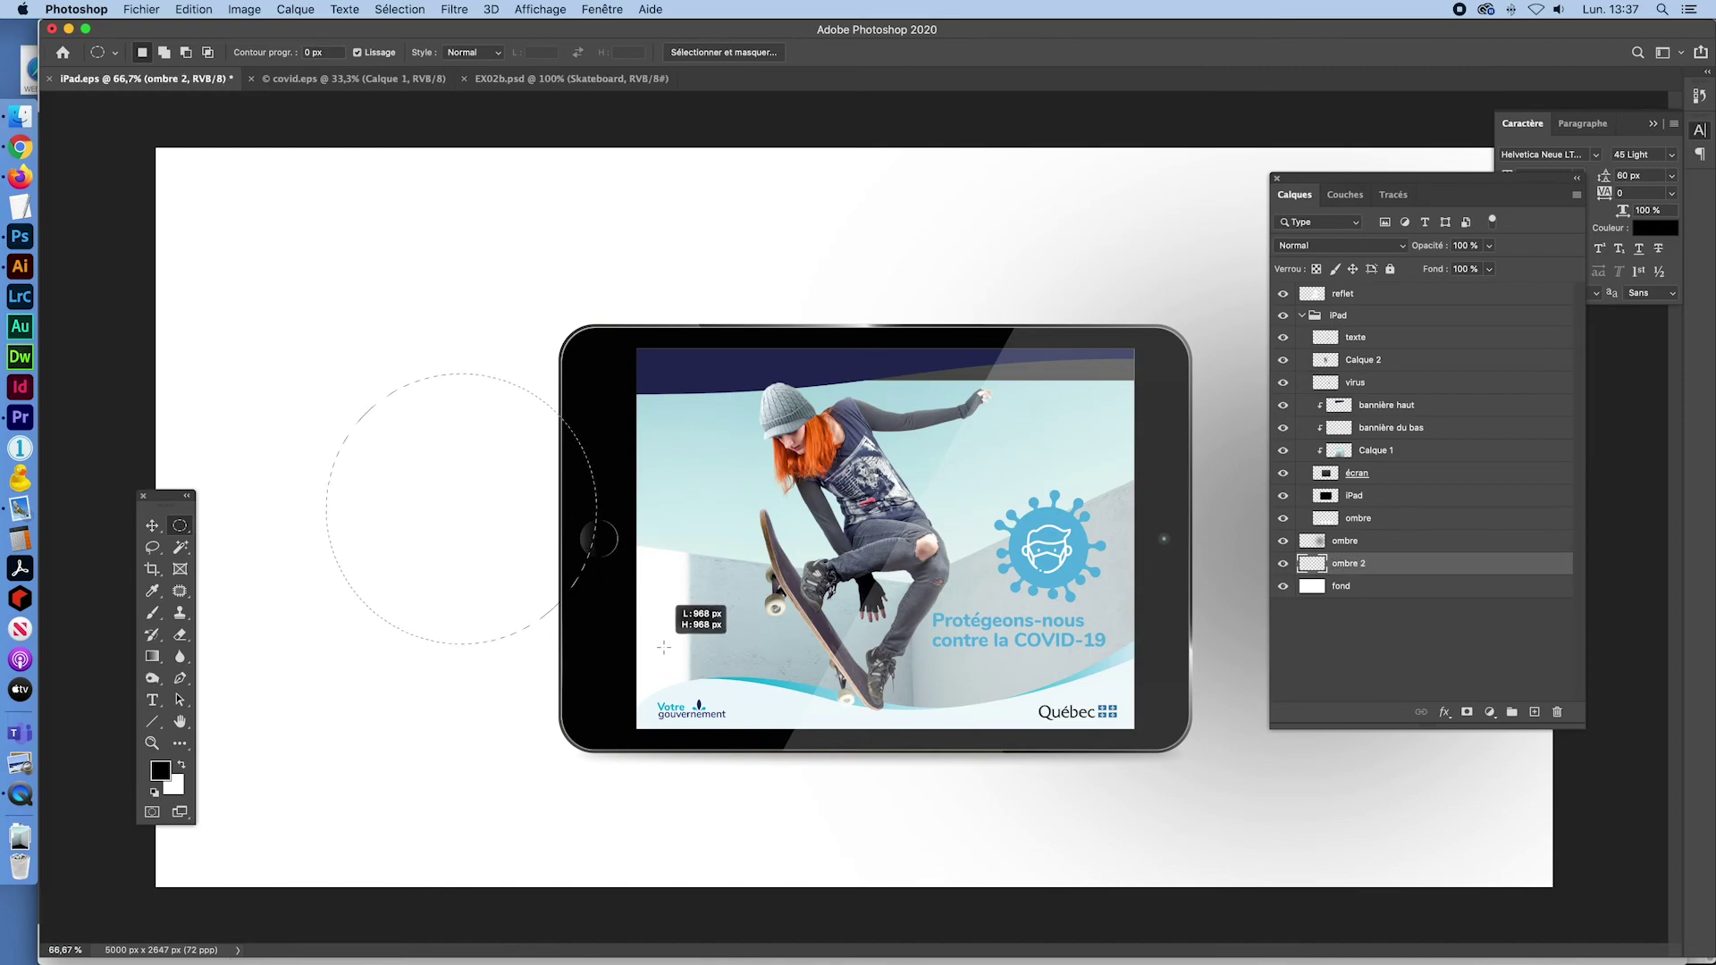
key(alt+BackSpace)
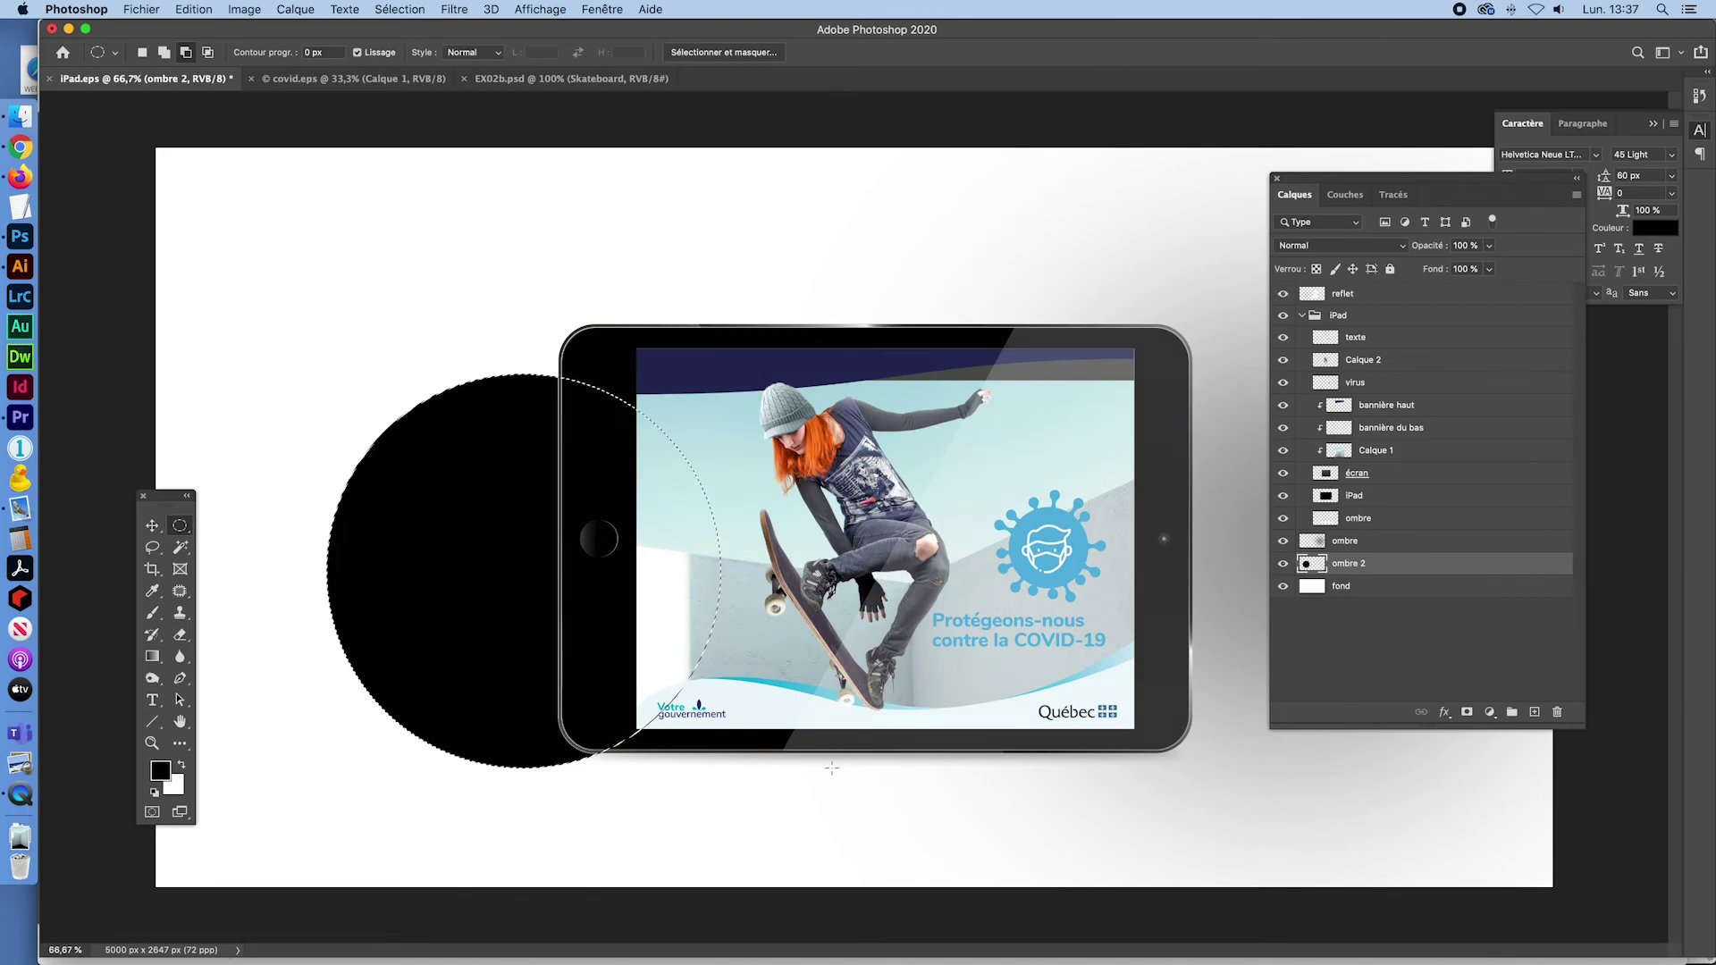
key(super+d)
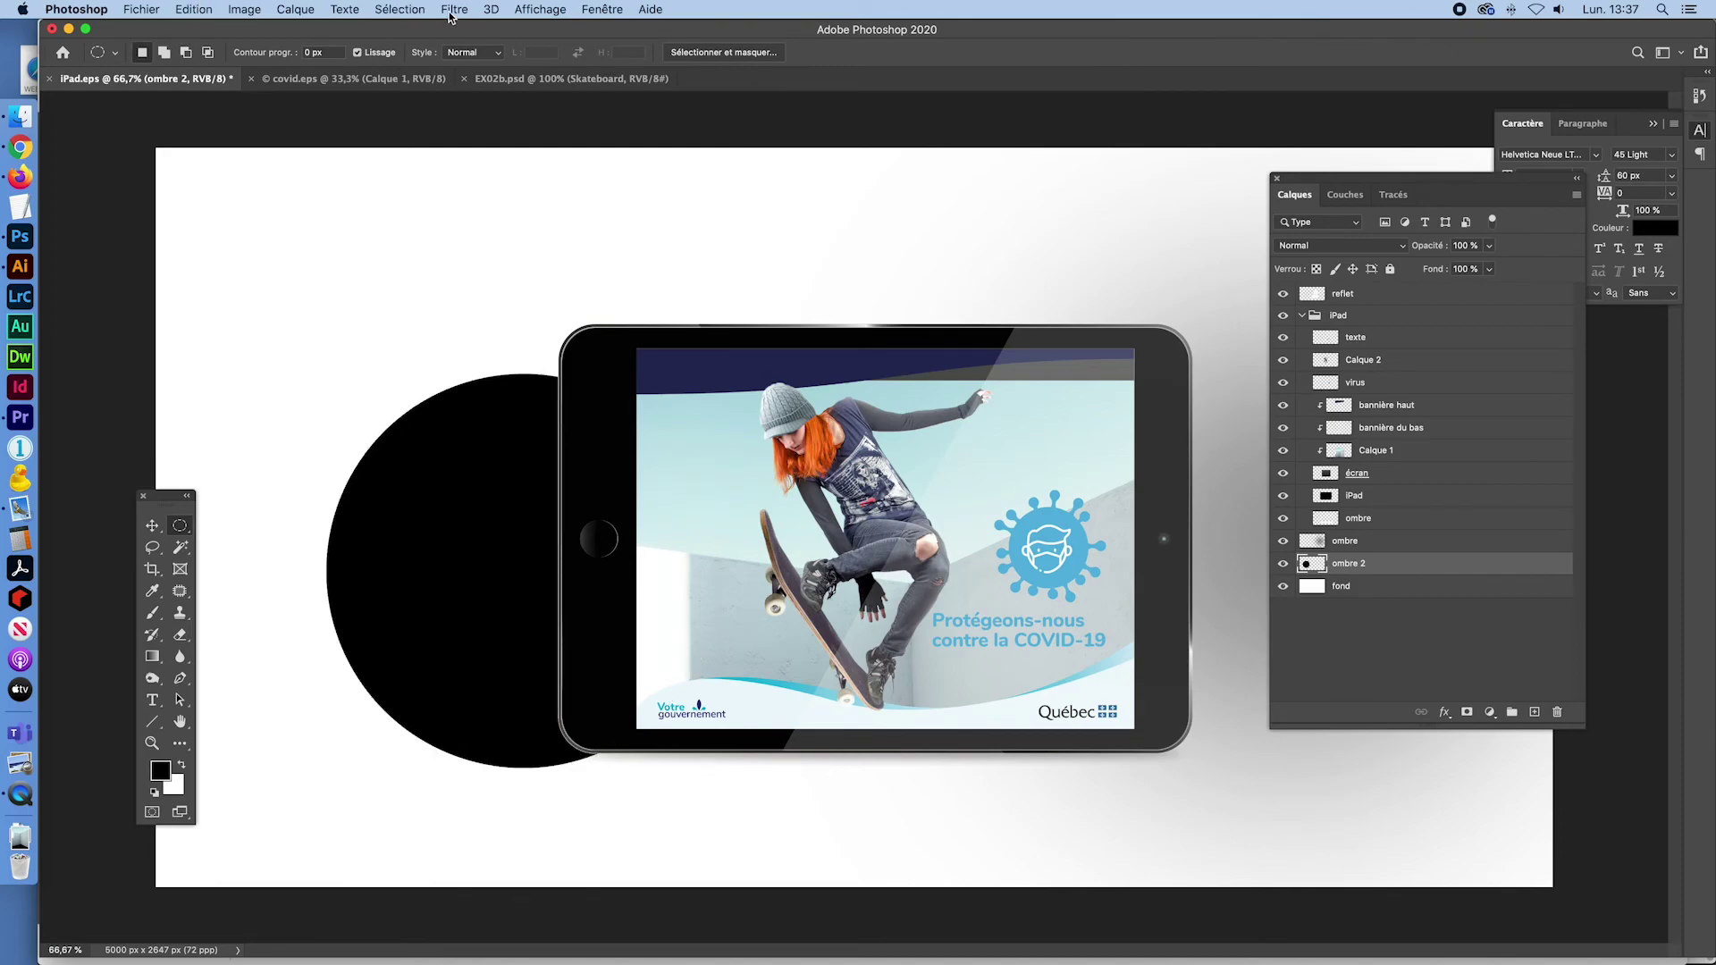
click(454, 9)
mouse_move(463, 256)
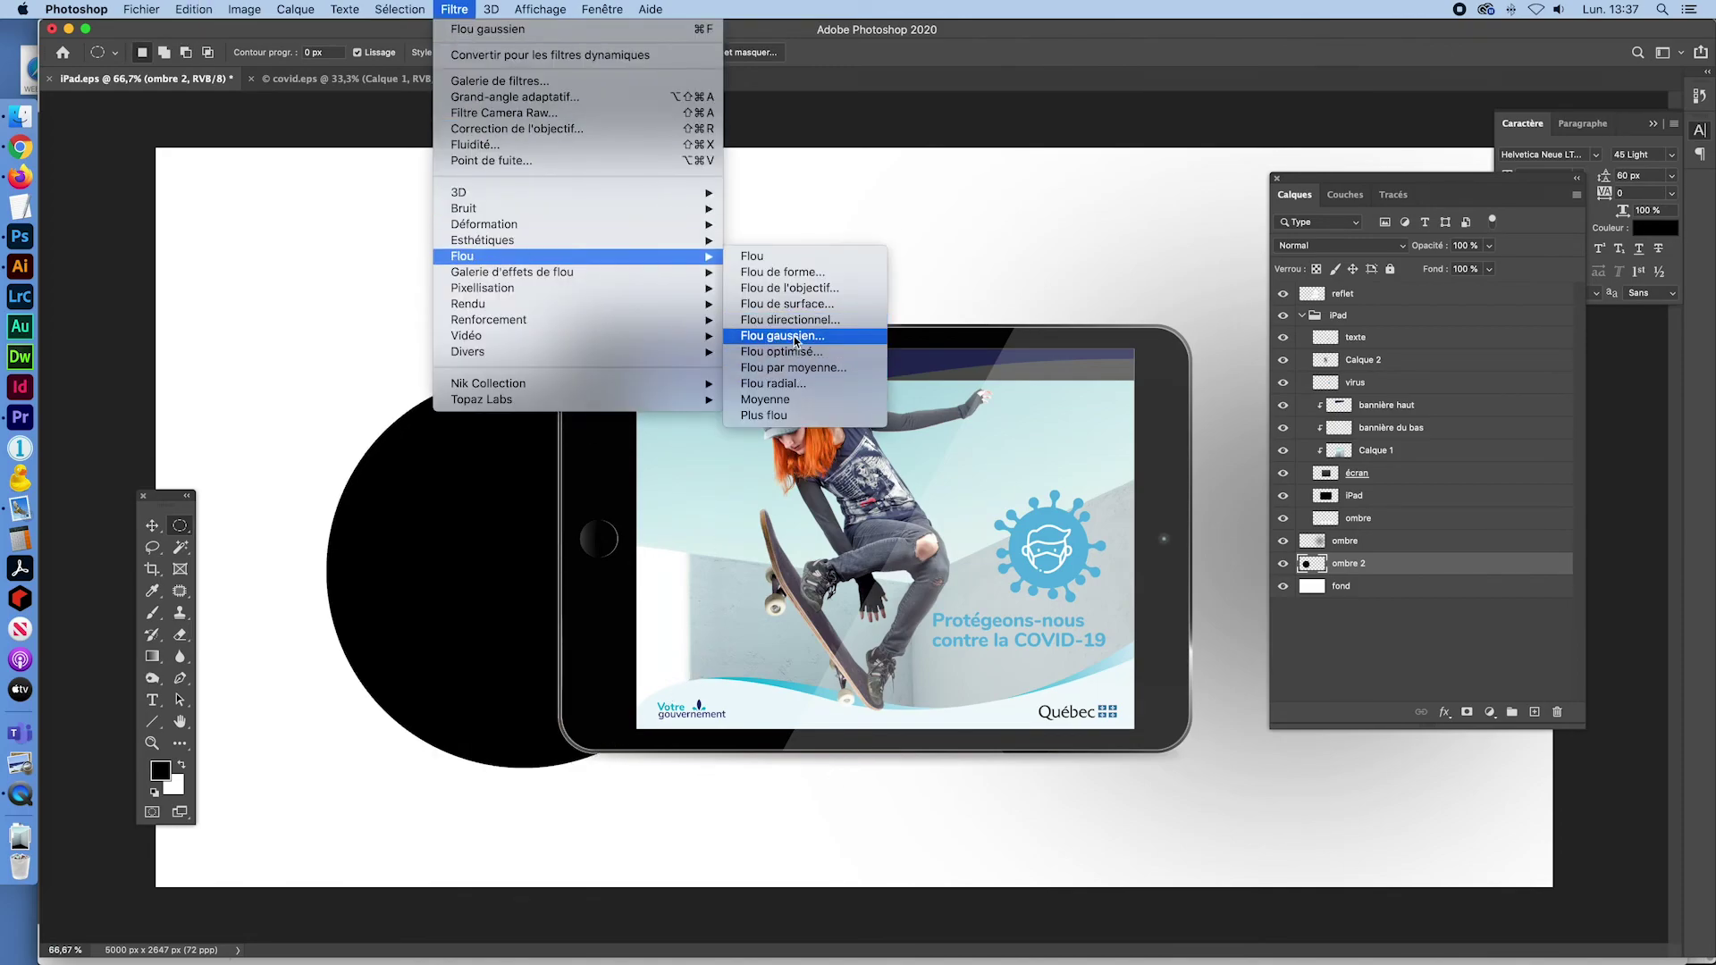
click(783, 335)
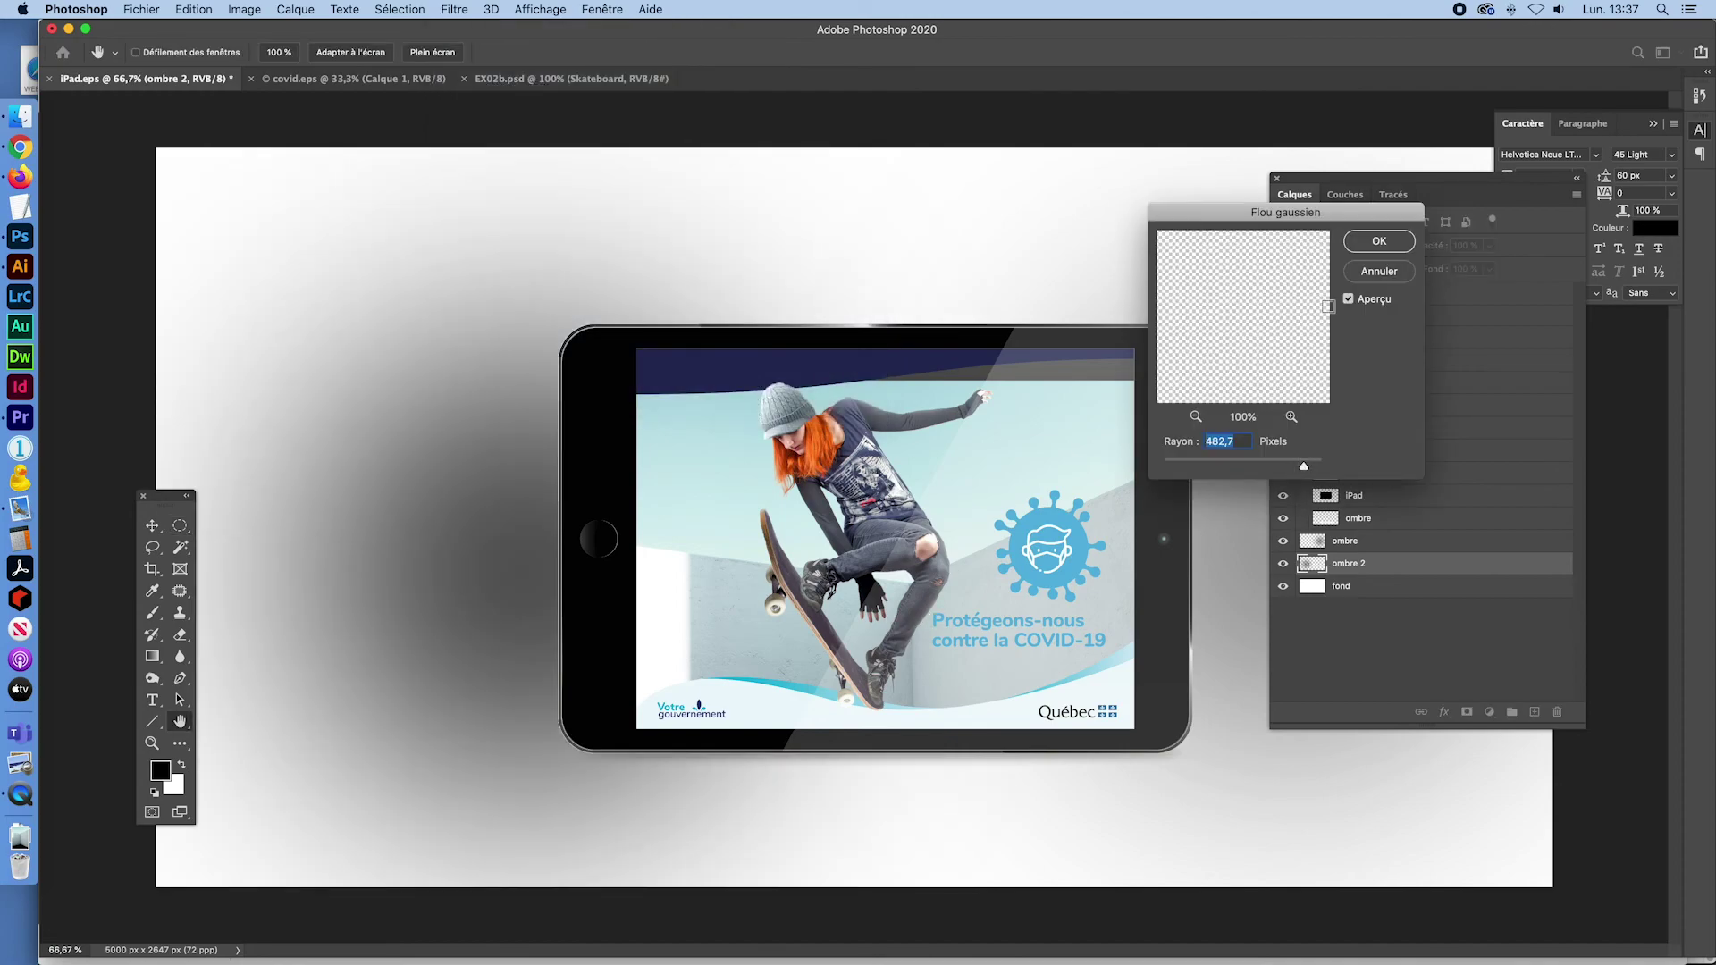
click(1378, 240)
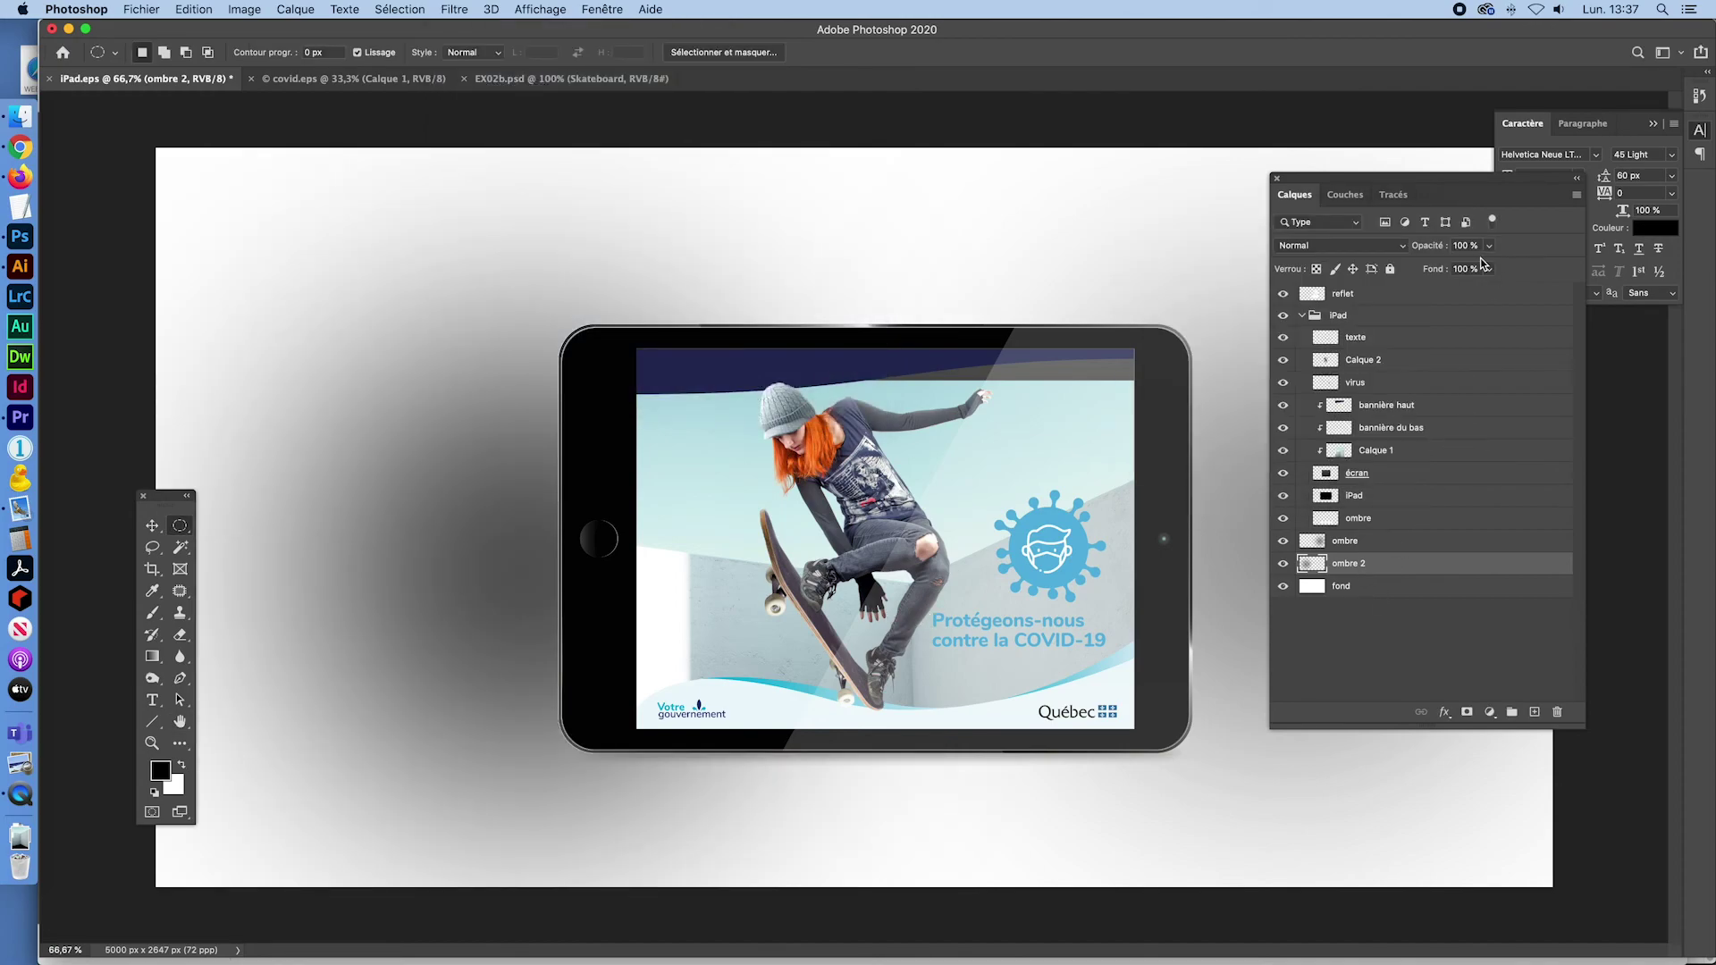
drag(1422, 266, 1433, 266)
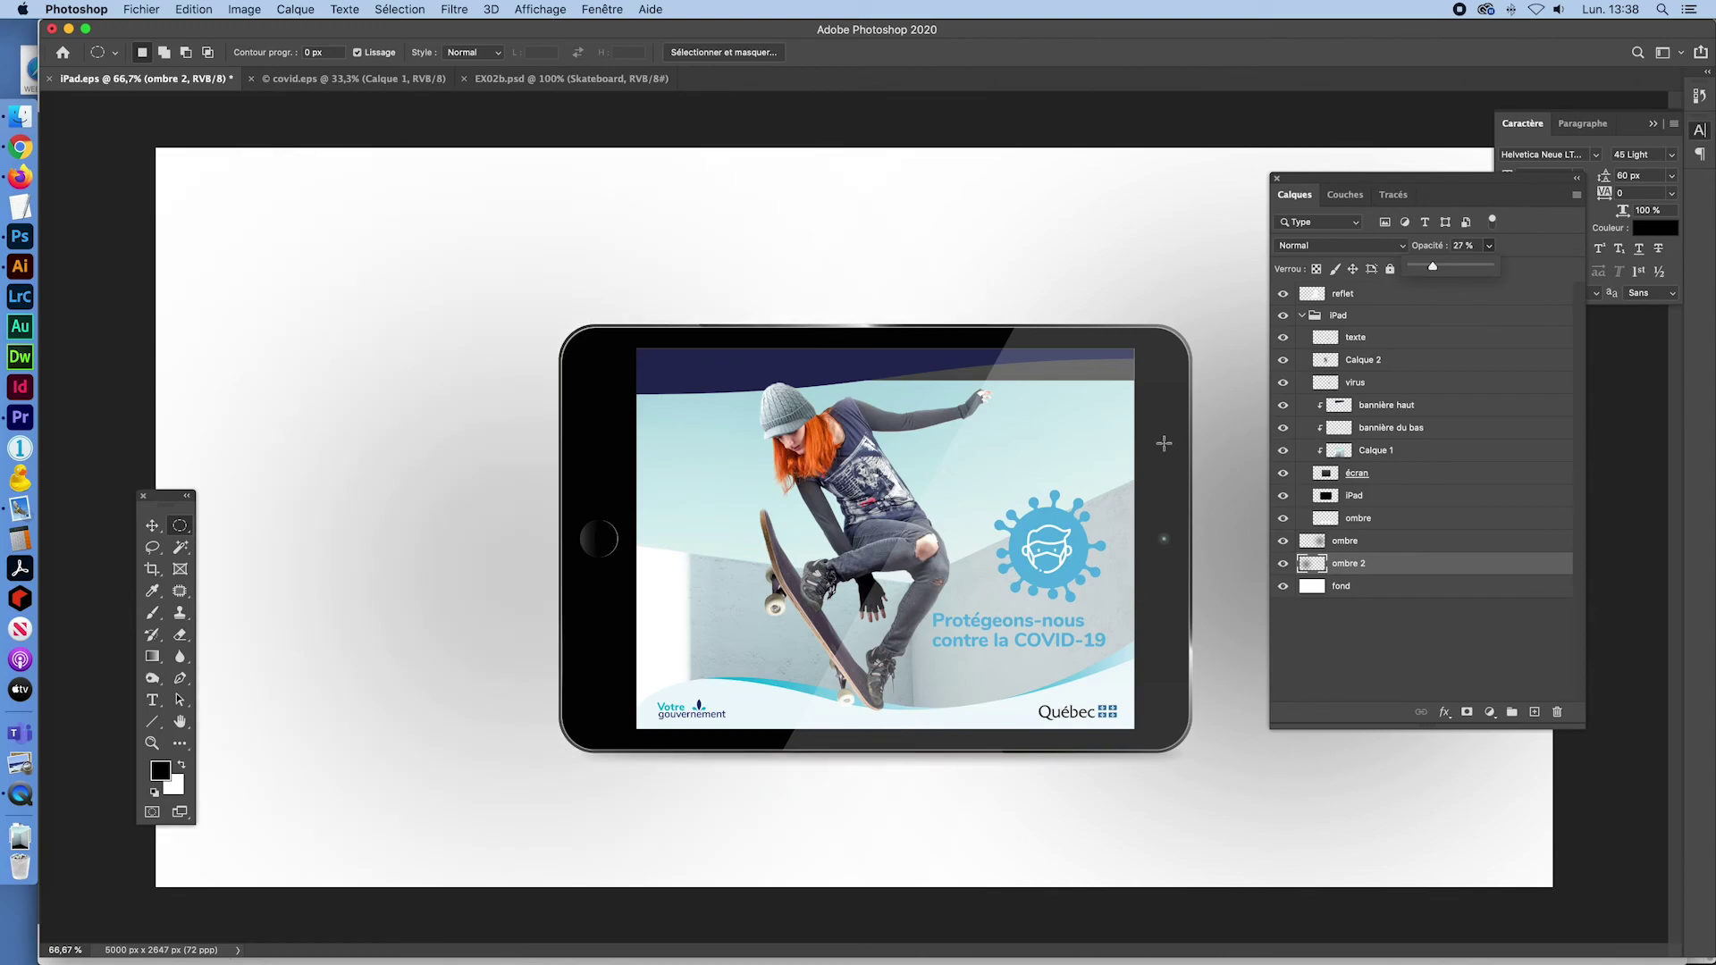
click(1327, 590)
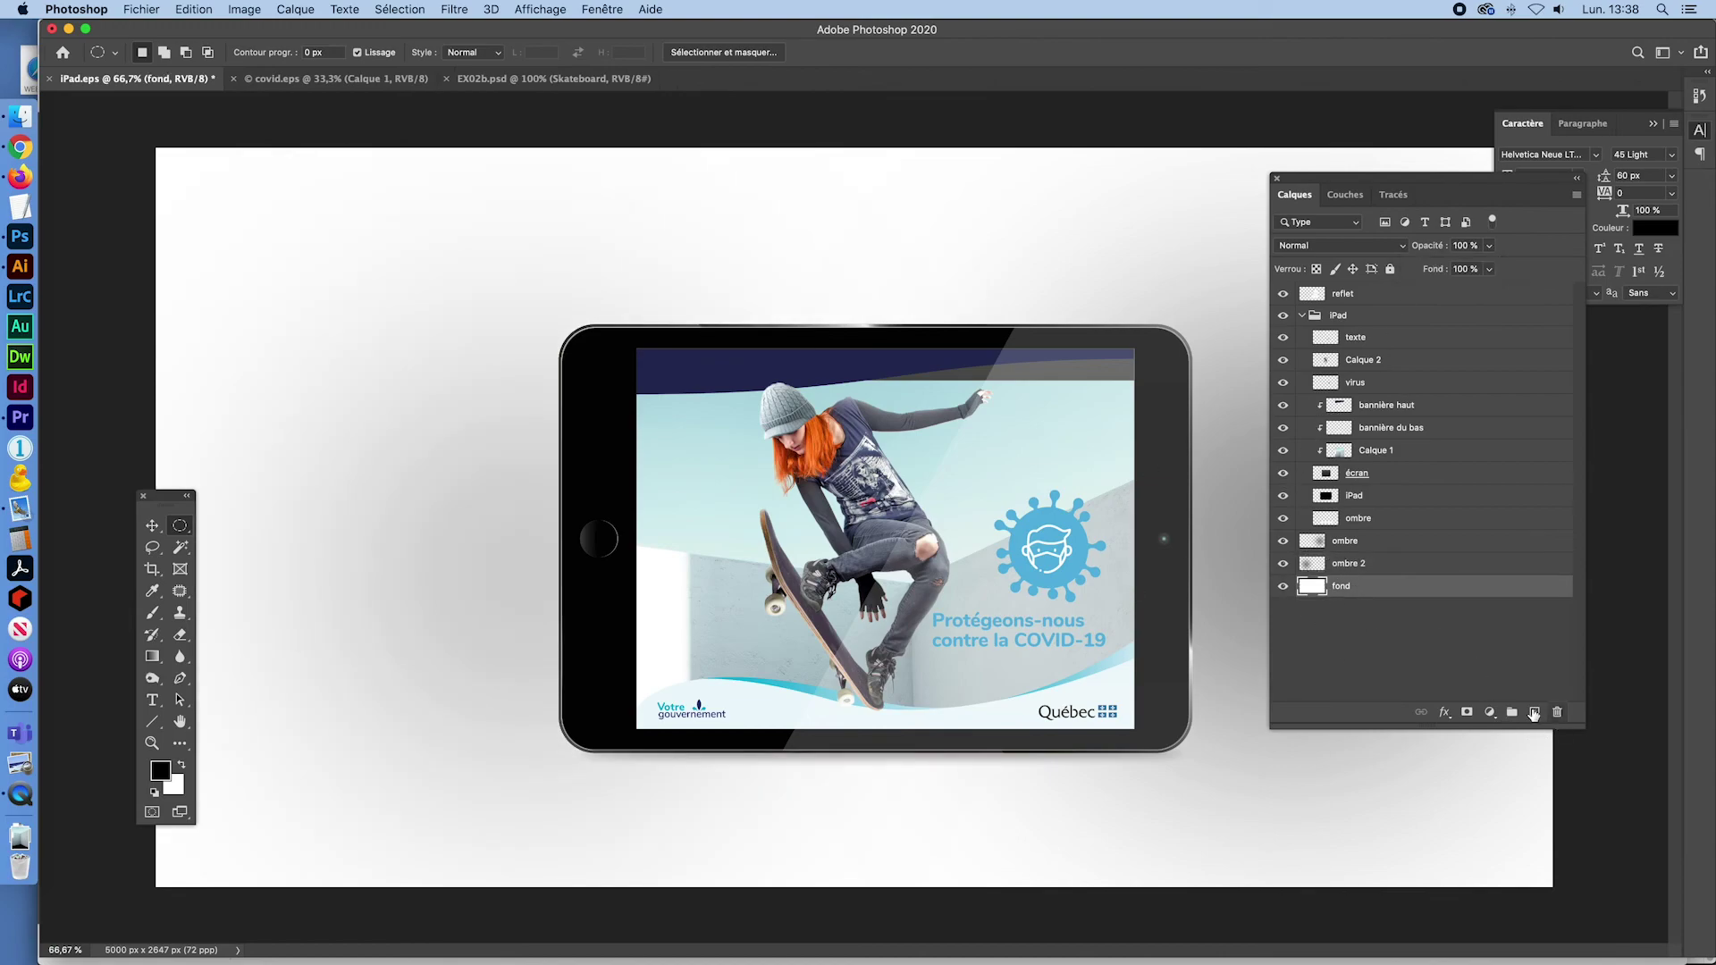
Add a new layer above fond with a thin dark strip along the tablet's bottom edge
click(1533, 713)
key(Tab)
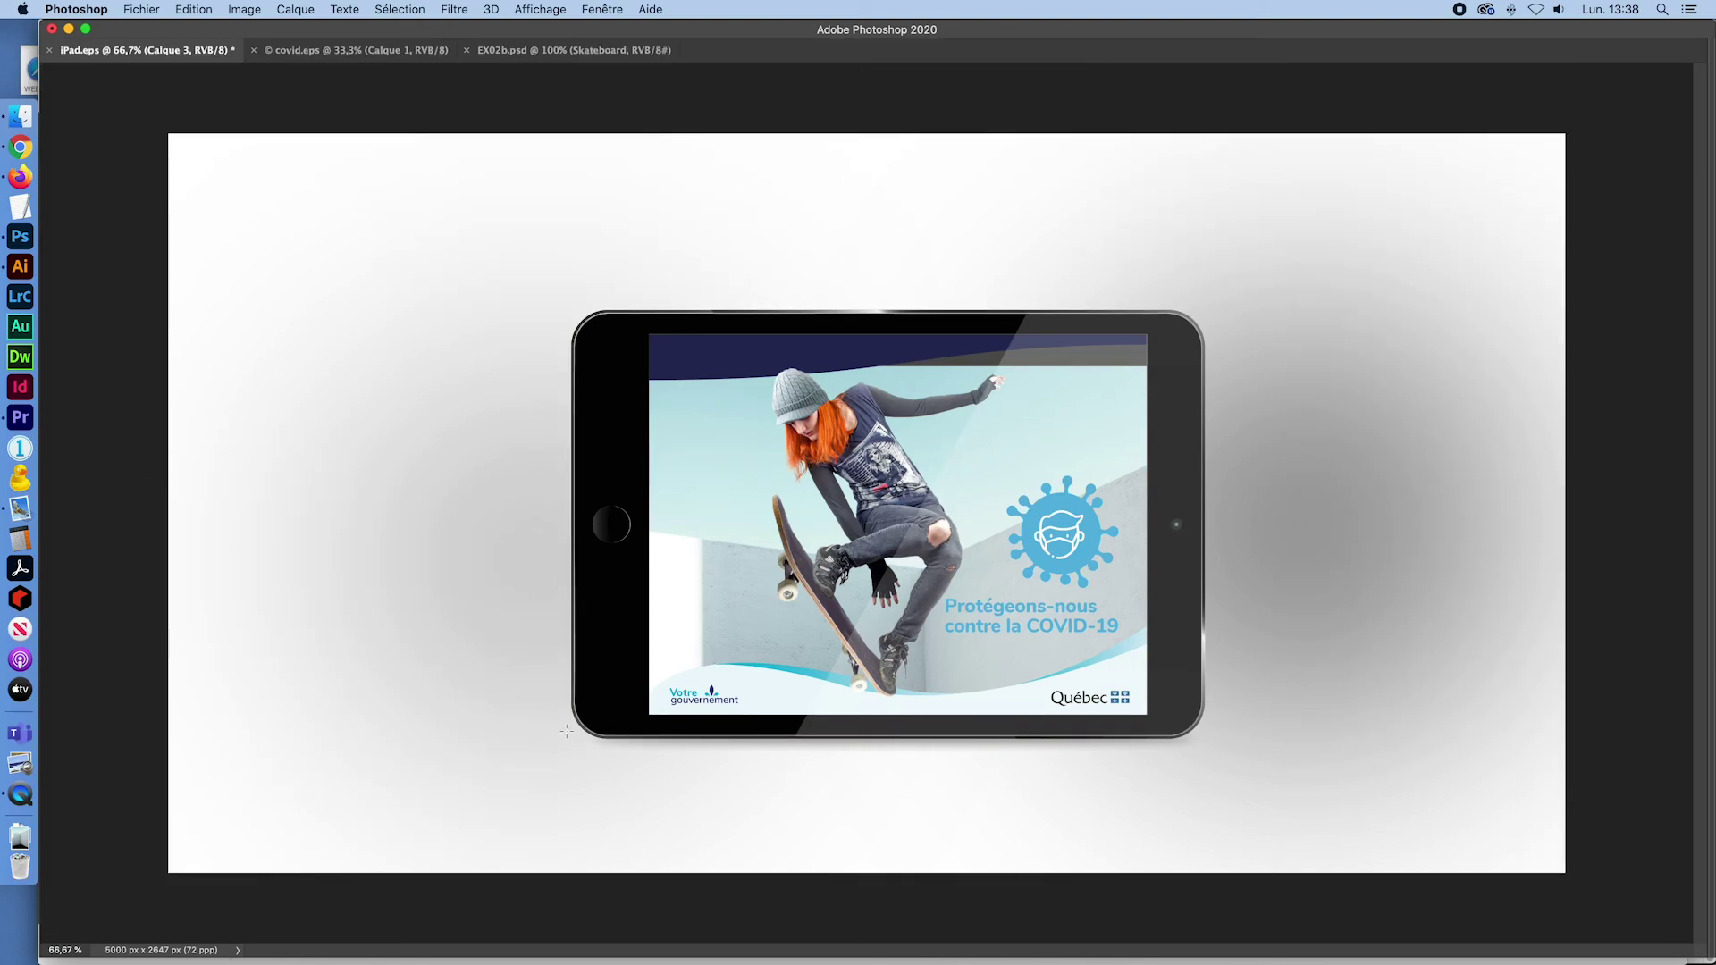
drag(600, 733, 1185, 741)
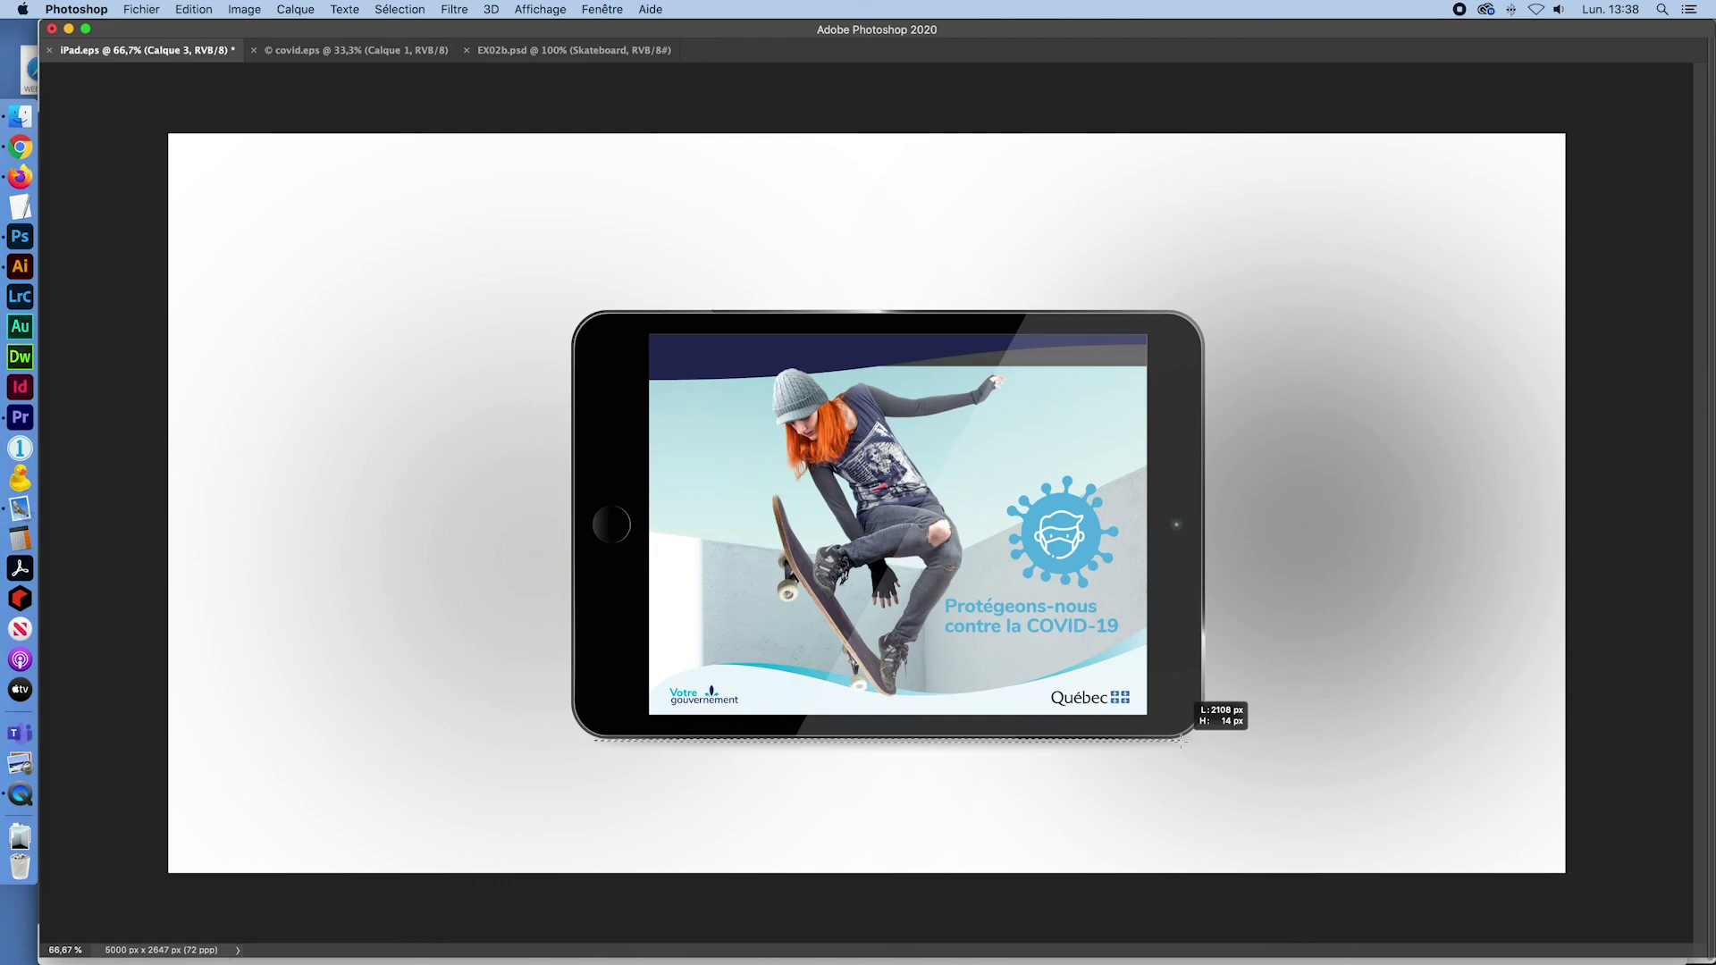
key(Tab)
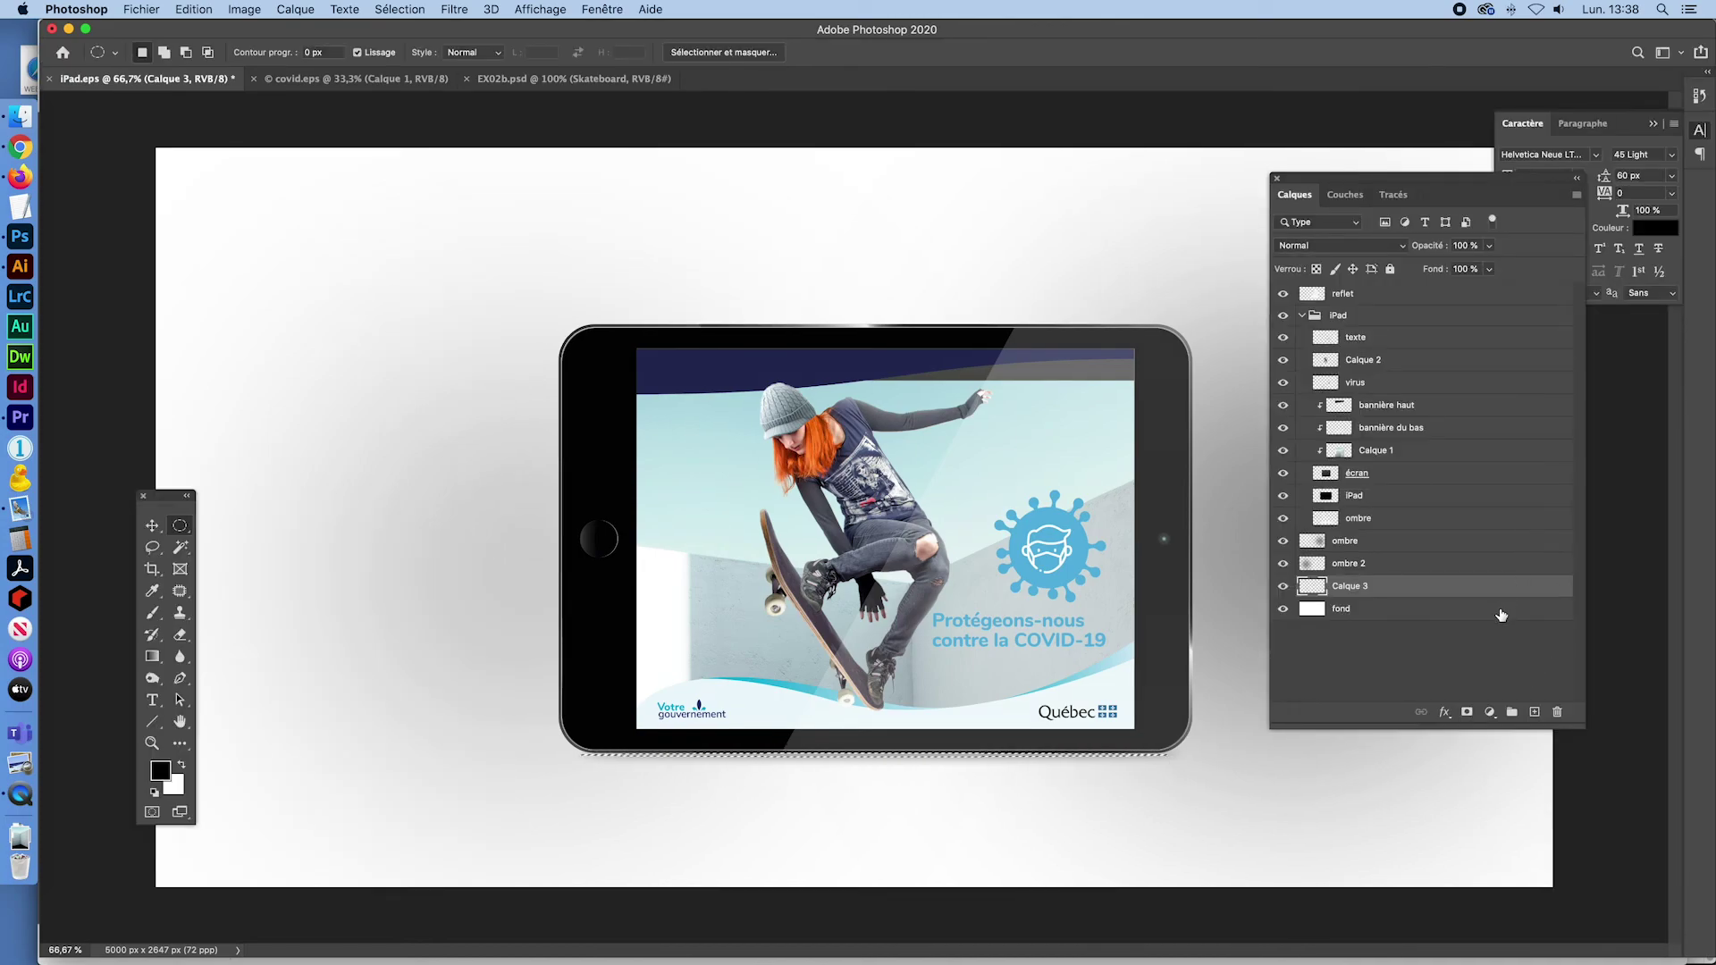
key(super+d)
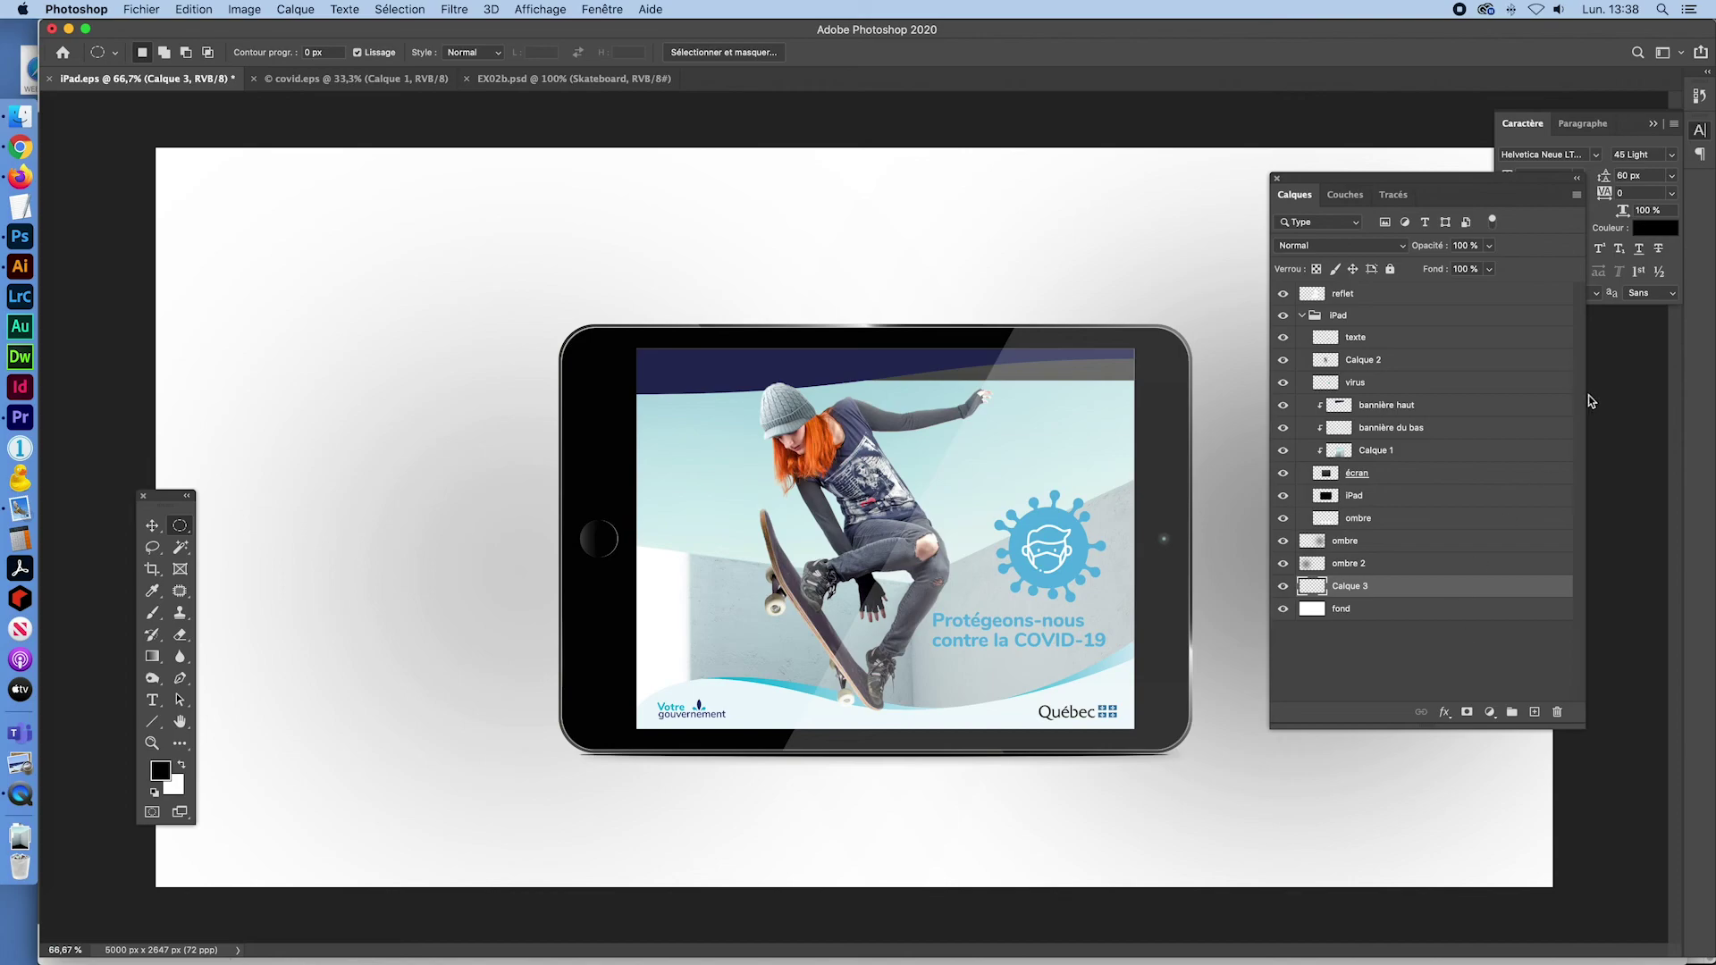
Soften the strip with a few-pixel Gaussian blur and toggle its visibility to compare
click(454, 8)
mouse_move(463, 256)
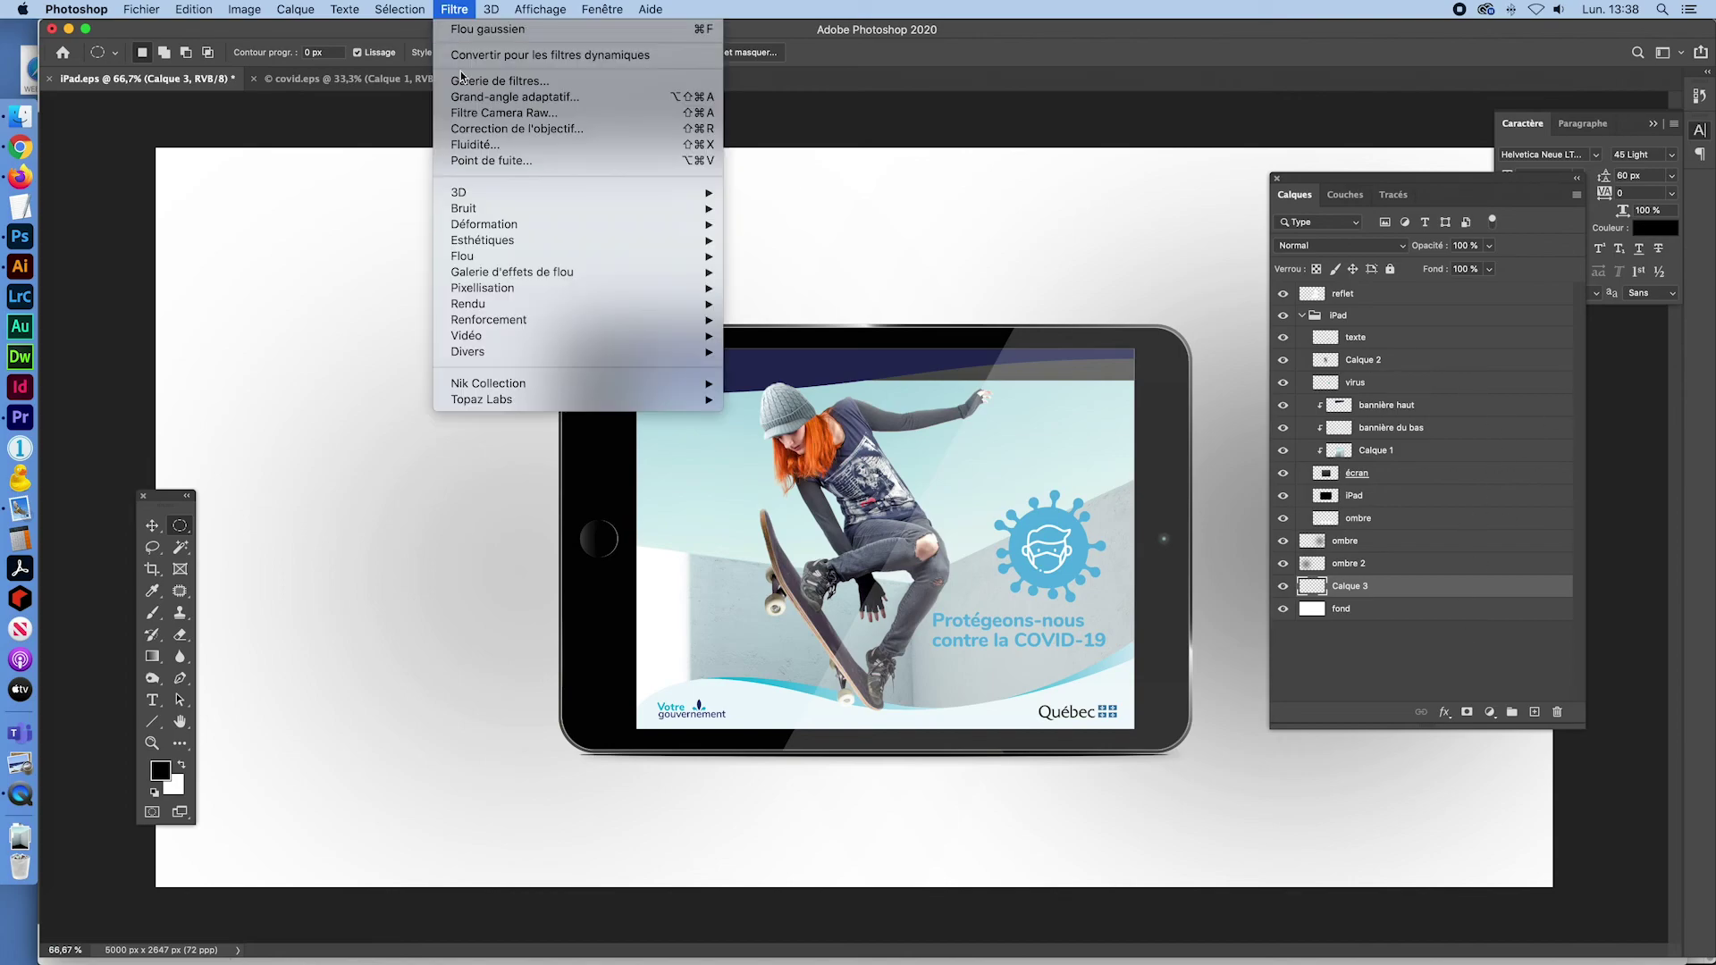
click(863, 347)
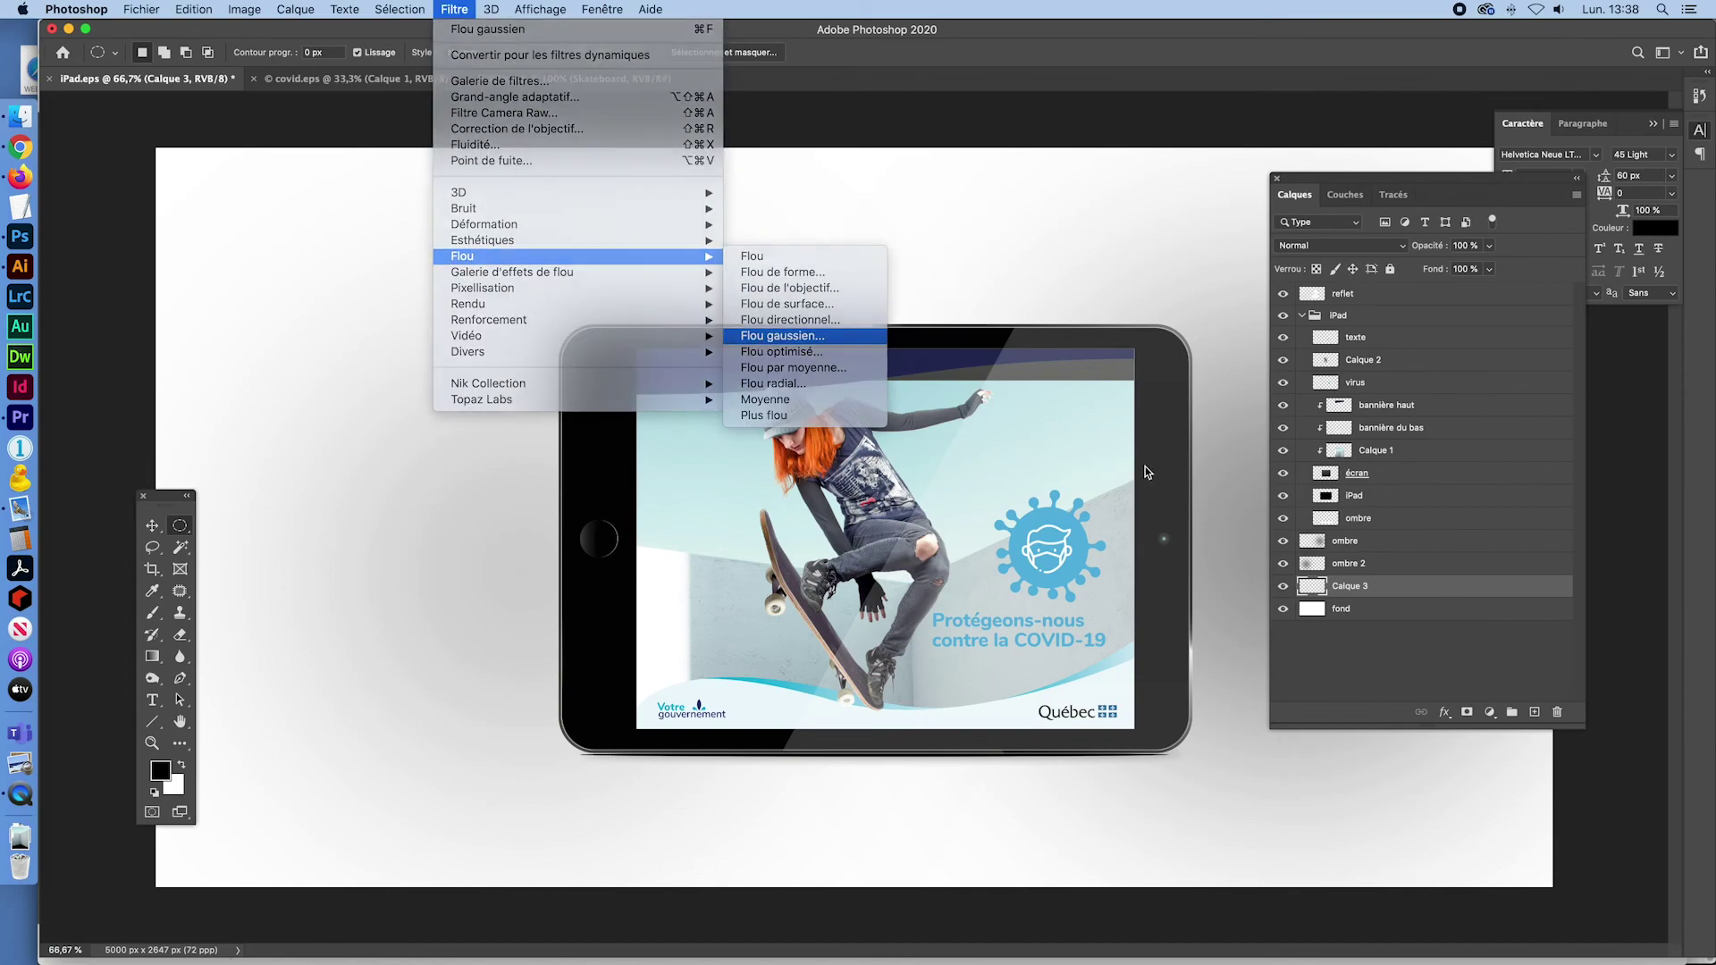
mouse_move(1270, 465)
mouse_down()
mouse_move(1172, 464)
mouse_move(1193, 462)
mouse_up()
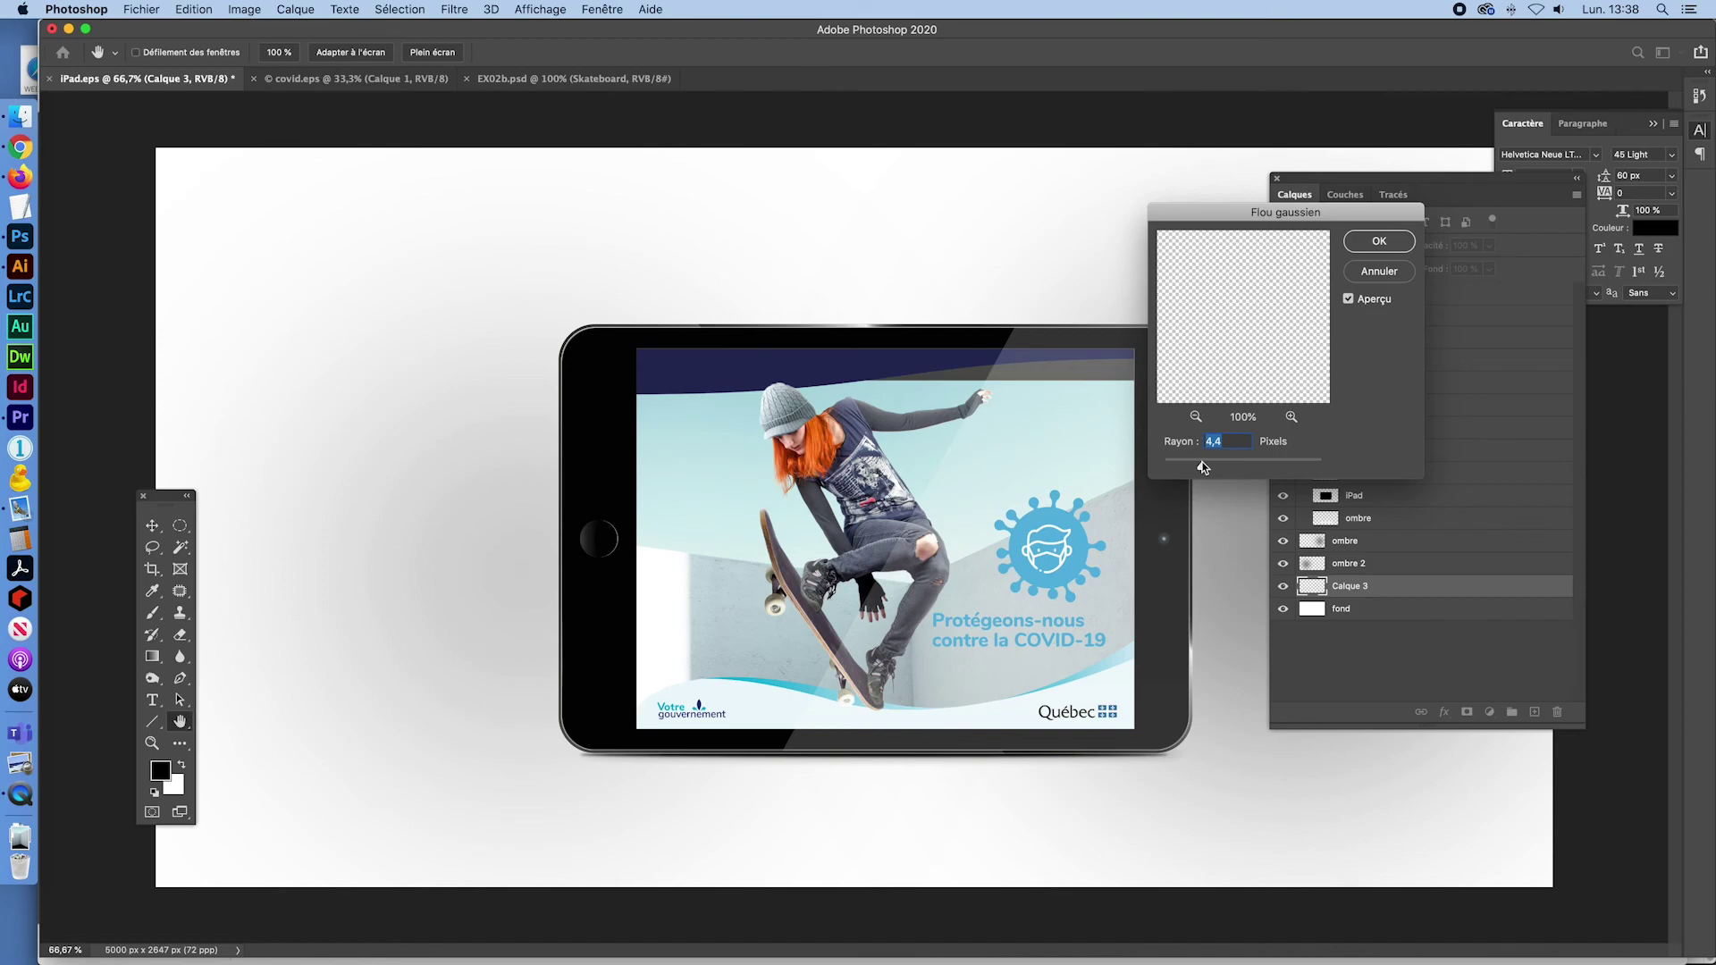
click(1379, 241)
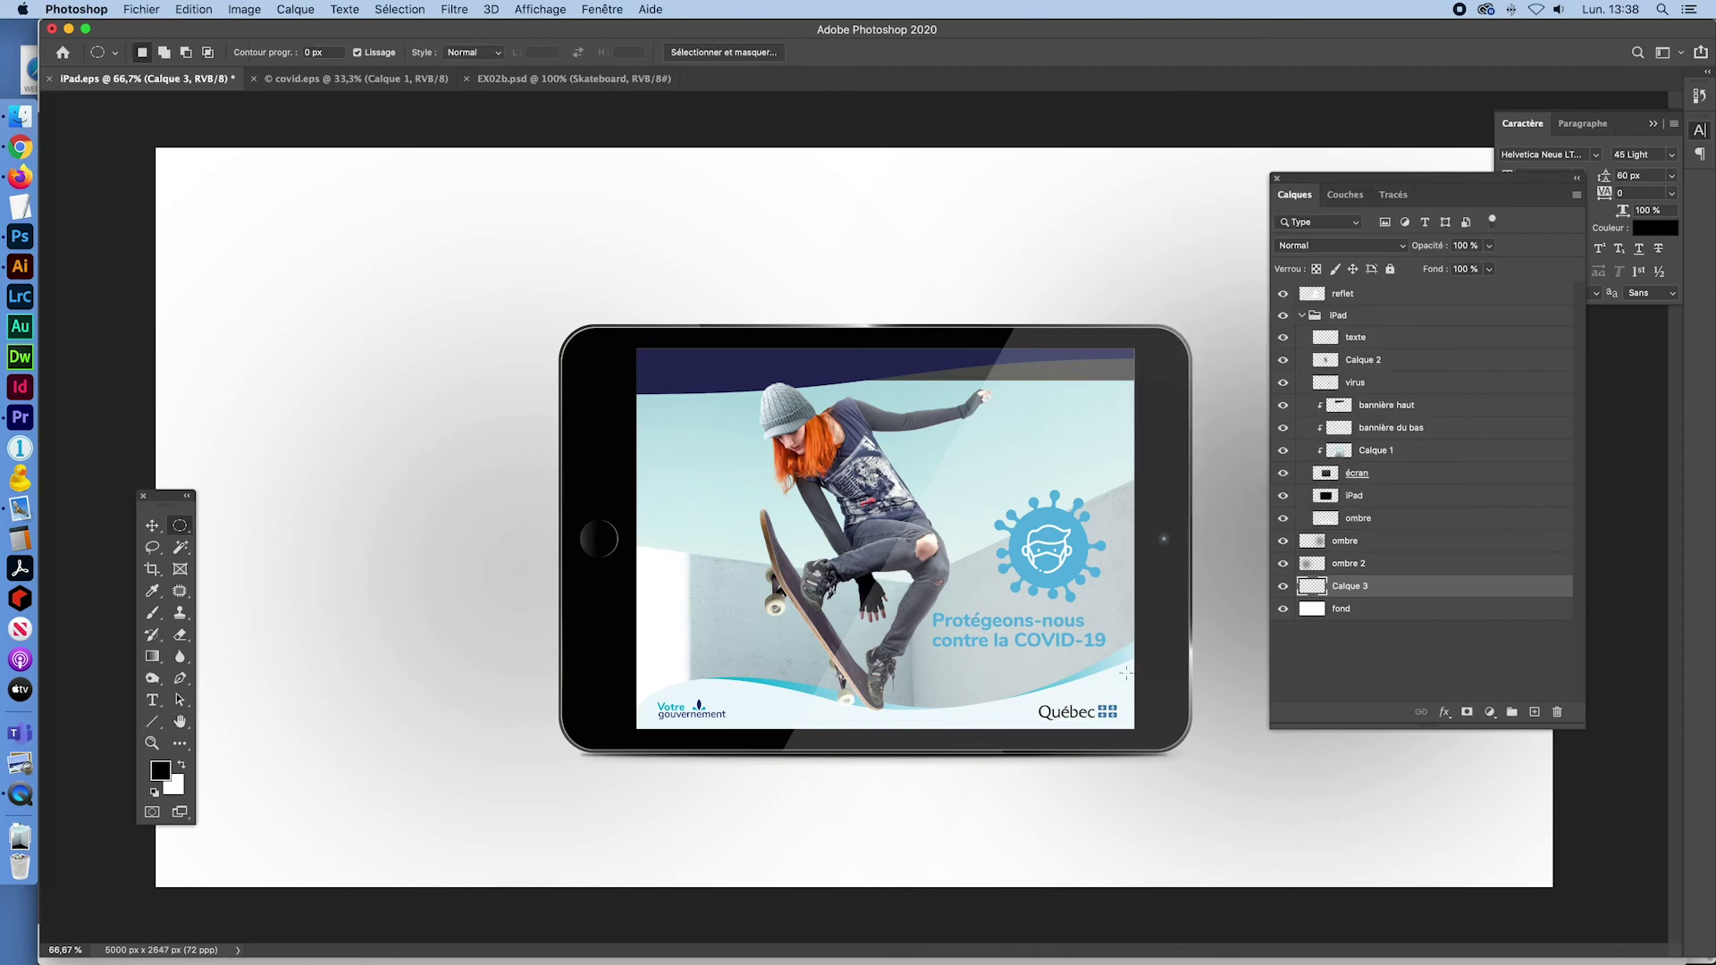
click(1283, 586)
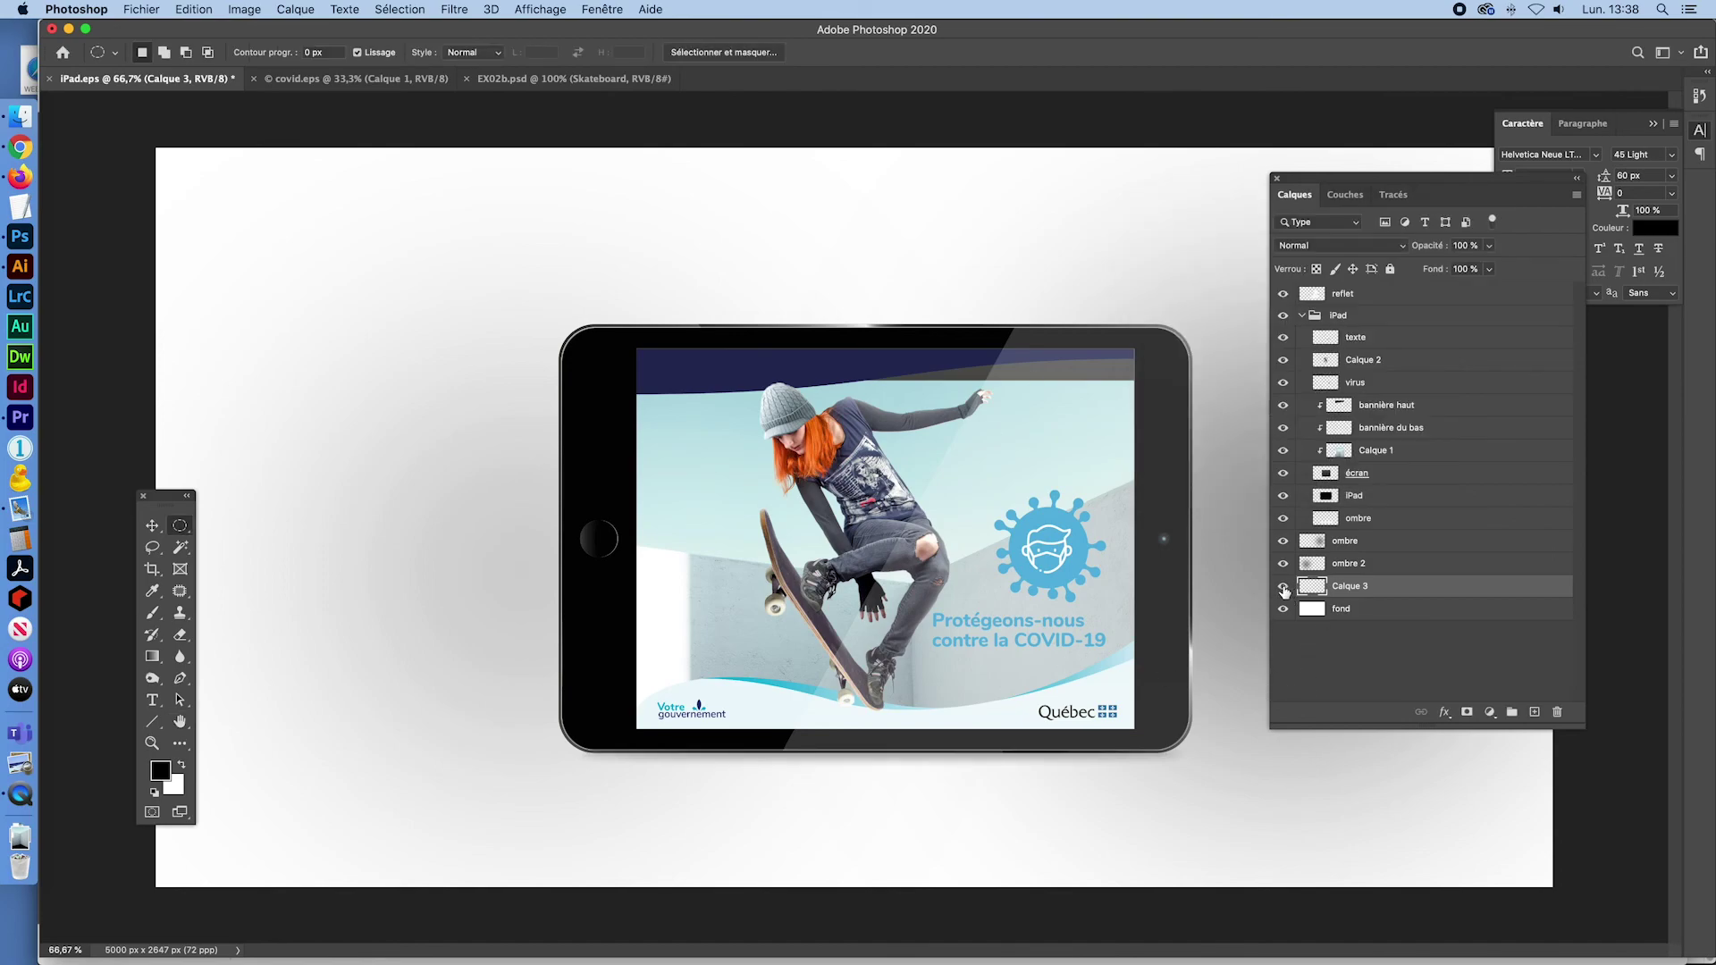
click(1283, 586)
click(1283, 587)
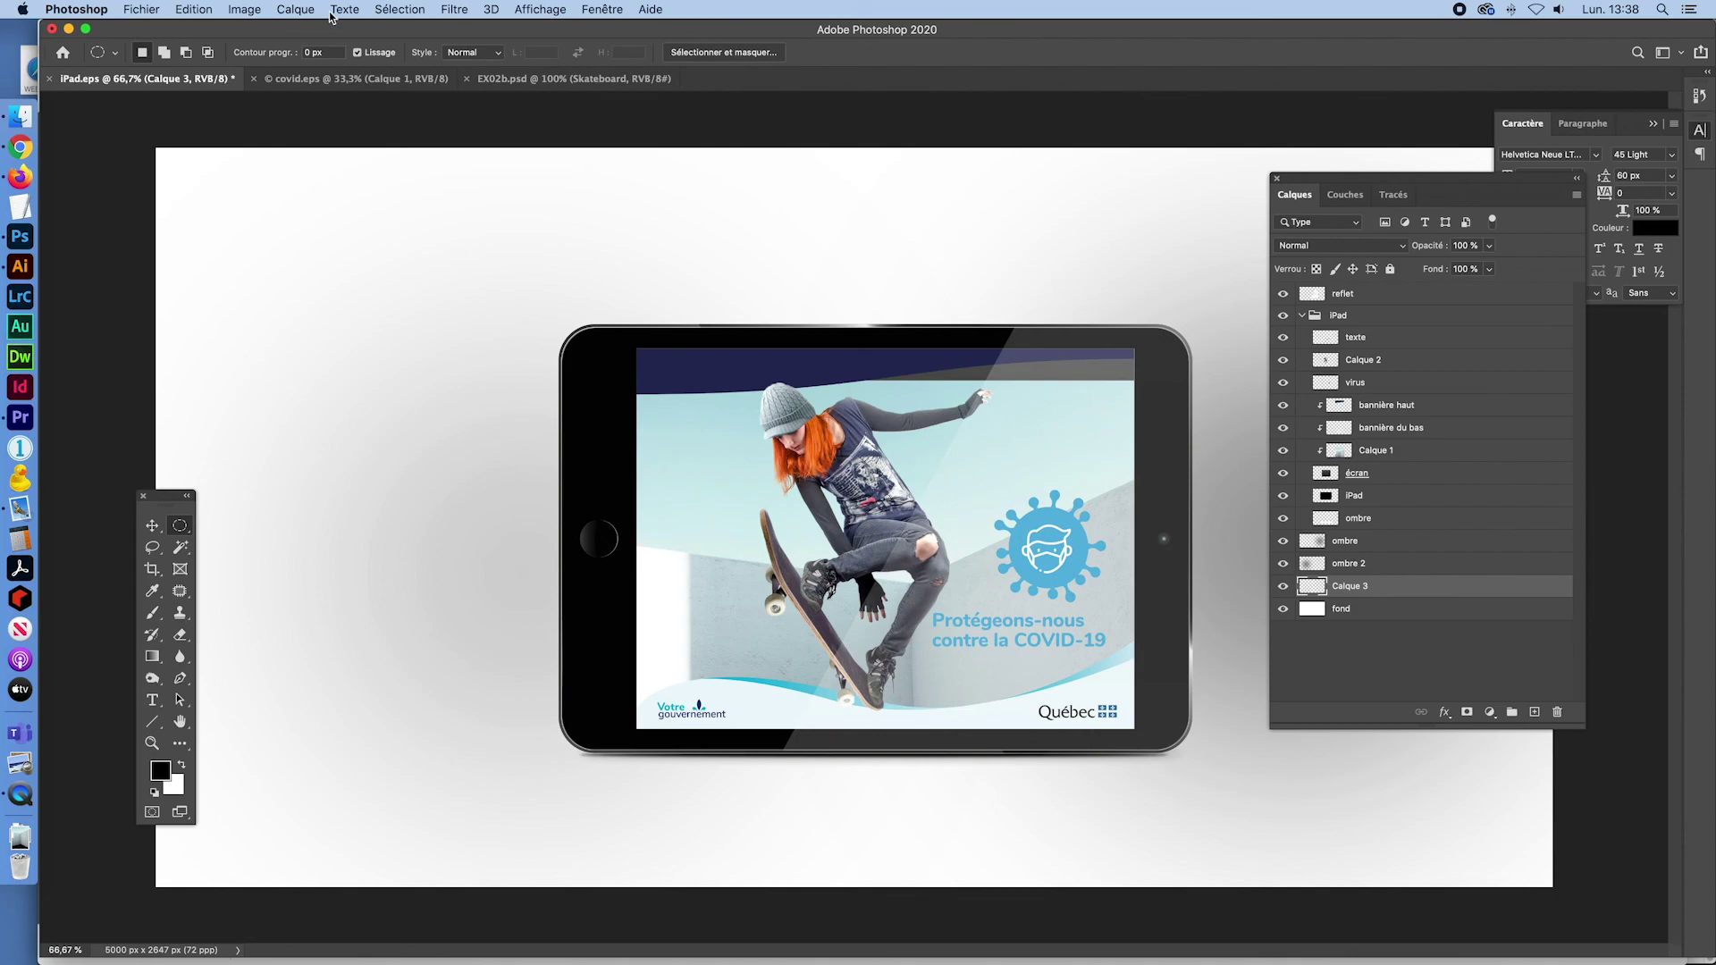
click(254, 11)
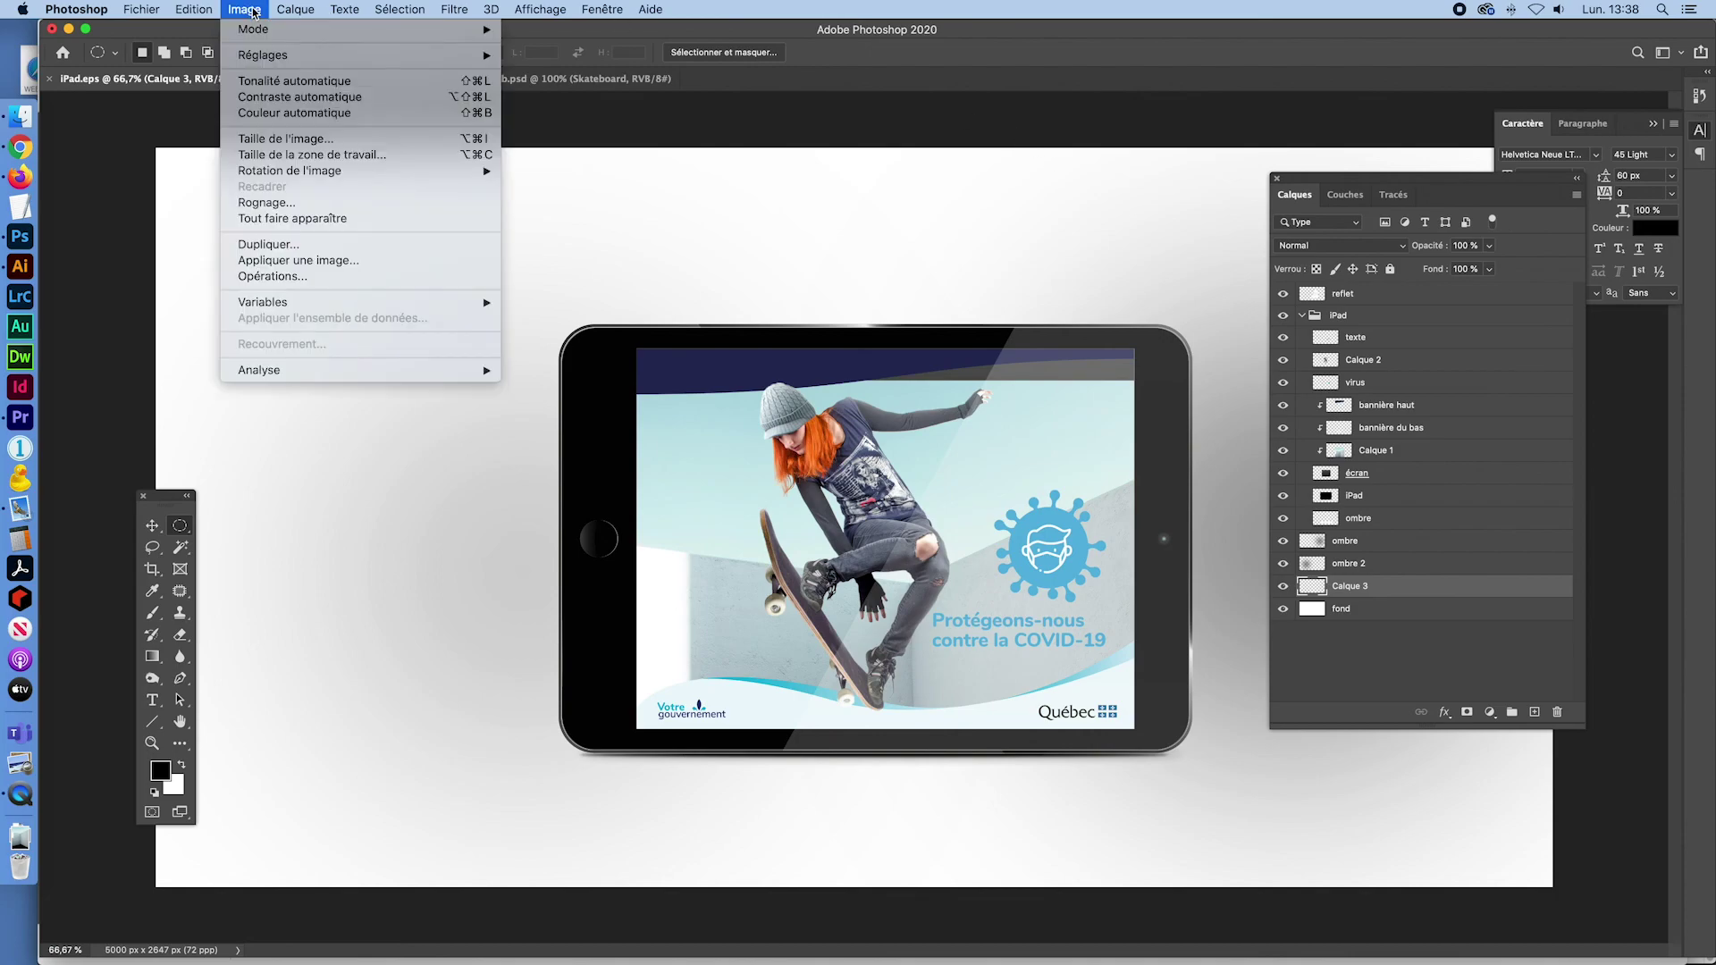
click(286, 139)
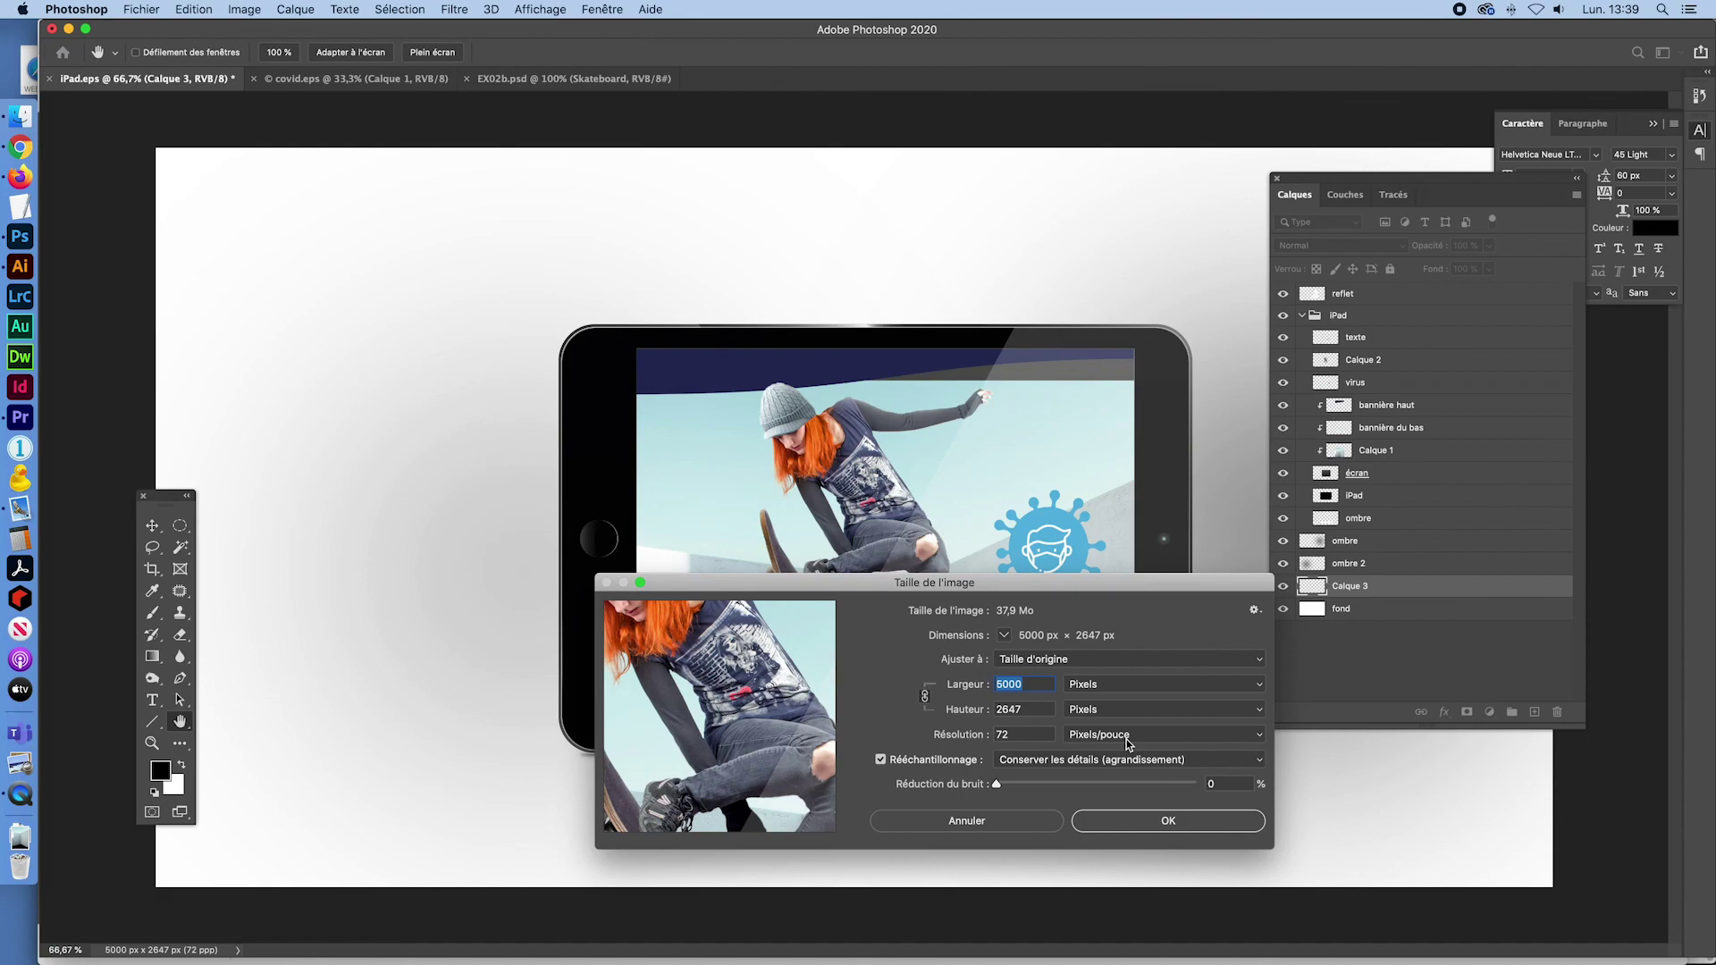
Close Image Size unchanged and save the layered mockup as iPad.psd in the ex02 folder
click(1160, 820)
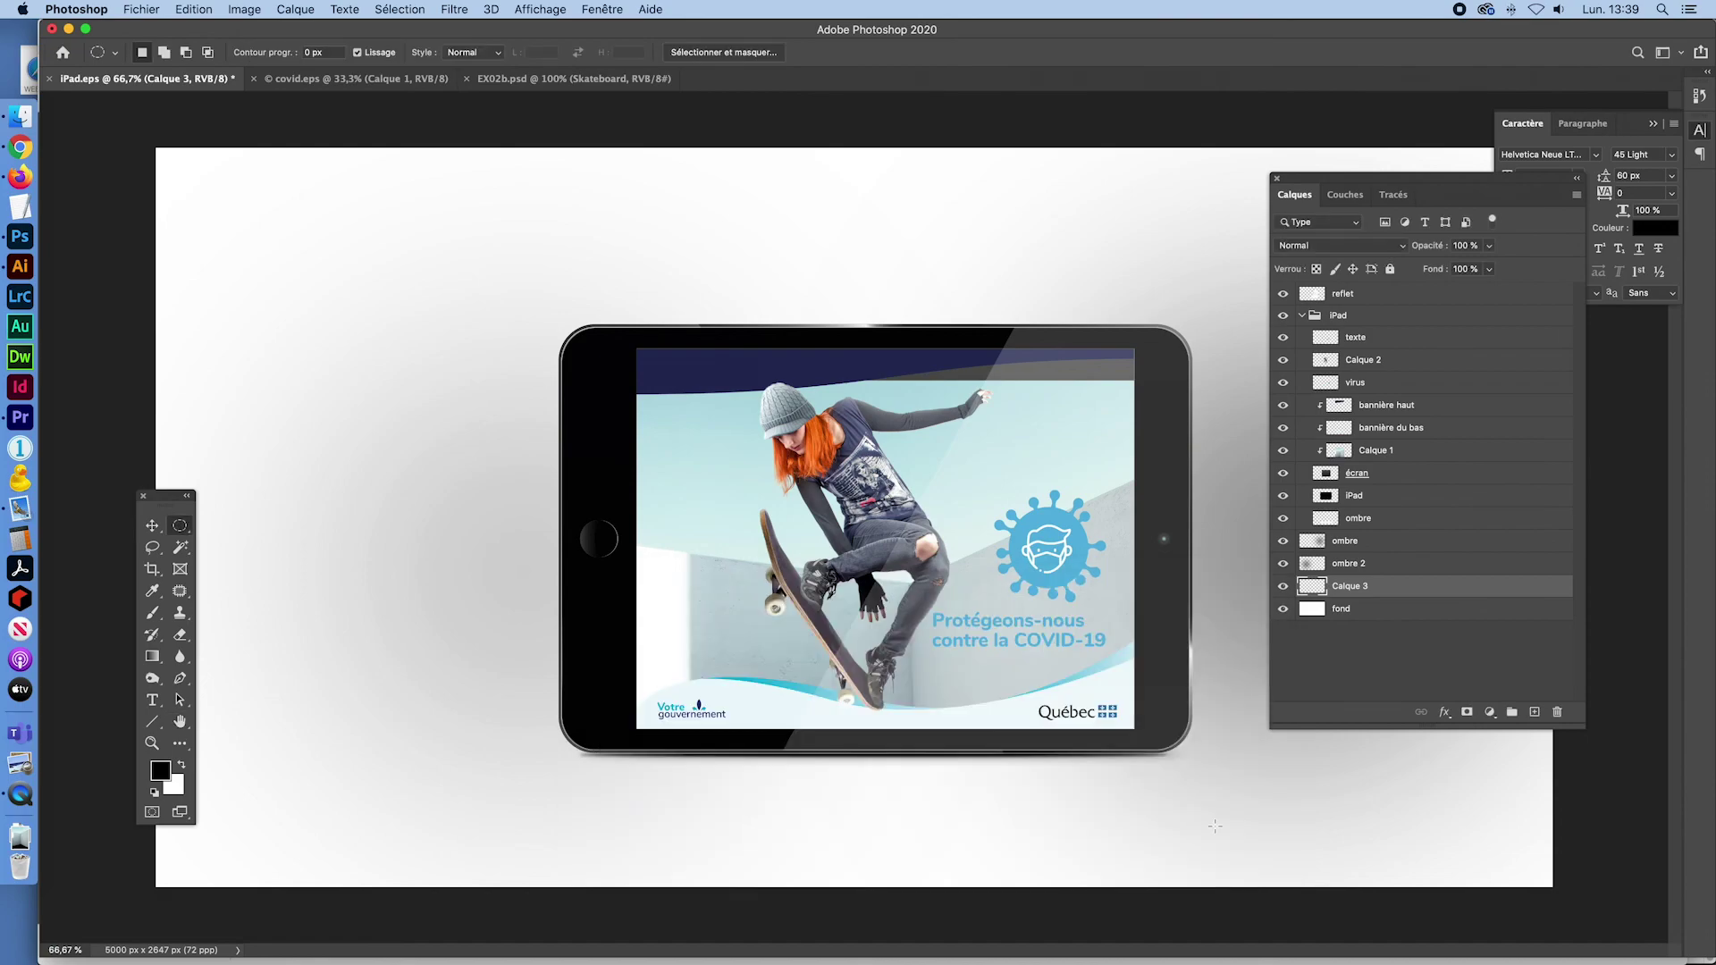
click(140, 11)
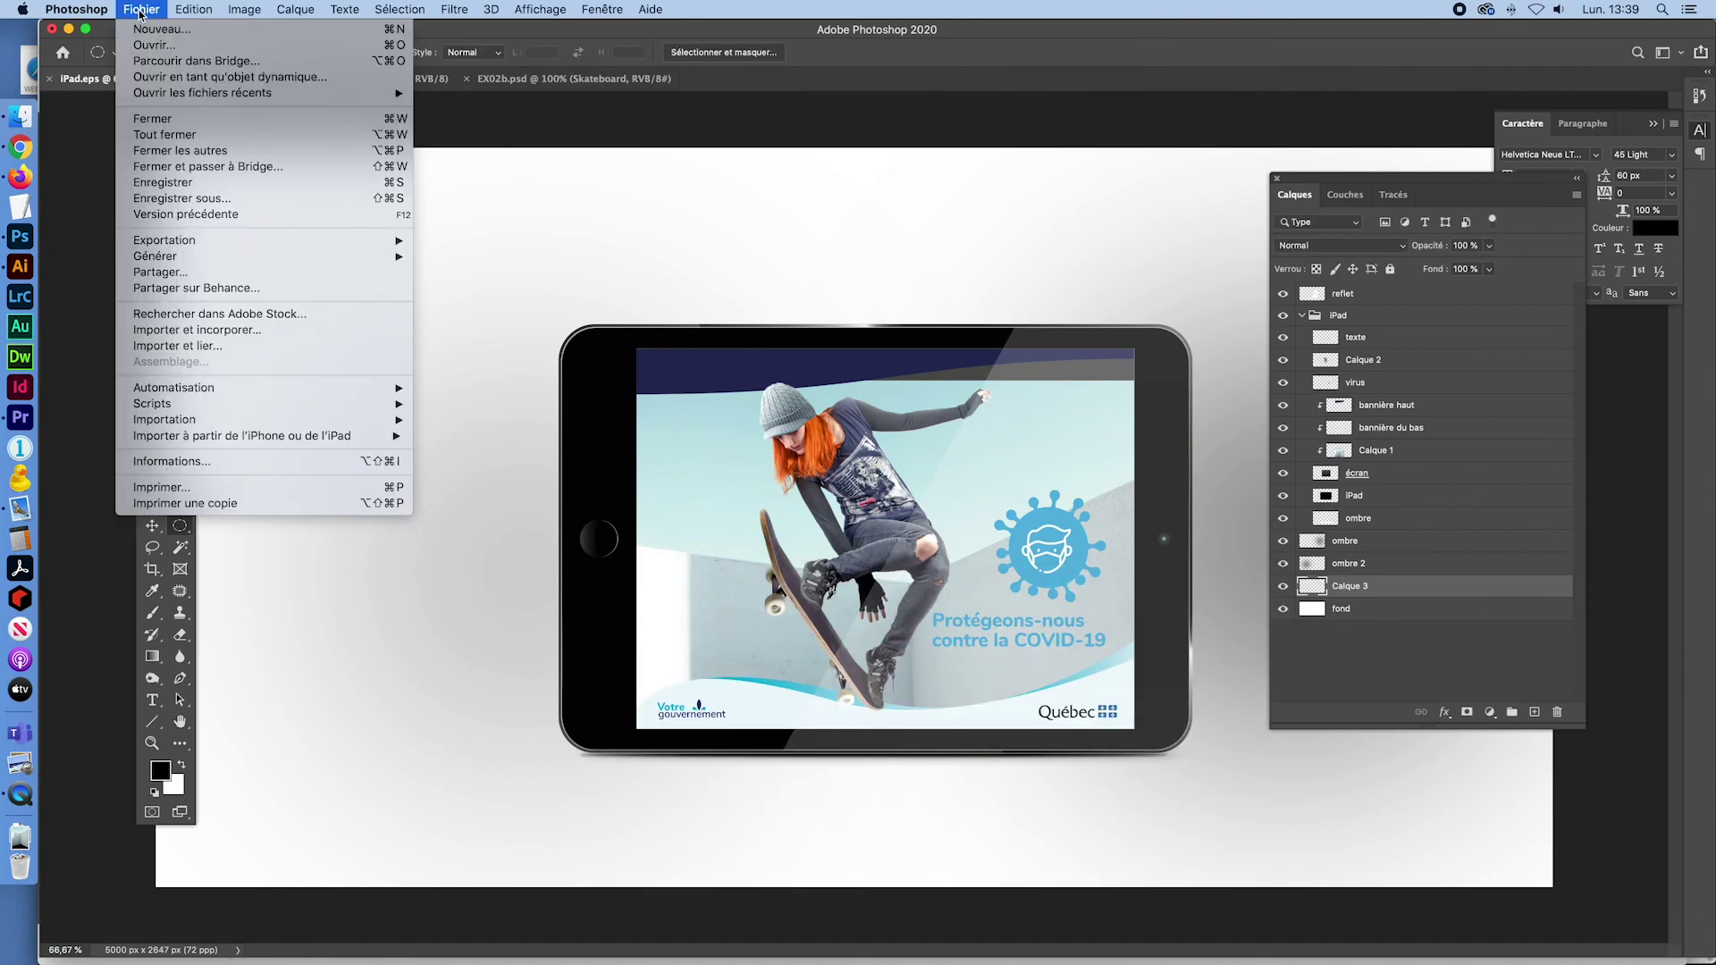
click(183, 199)
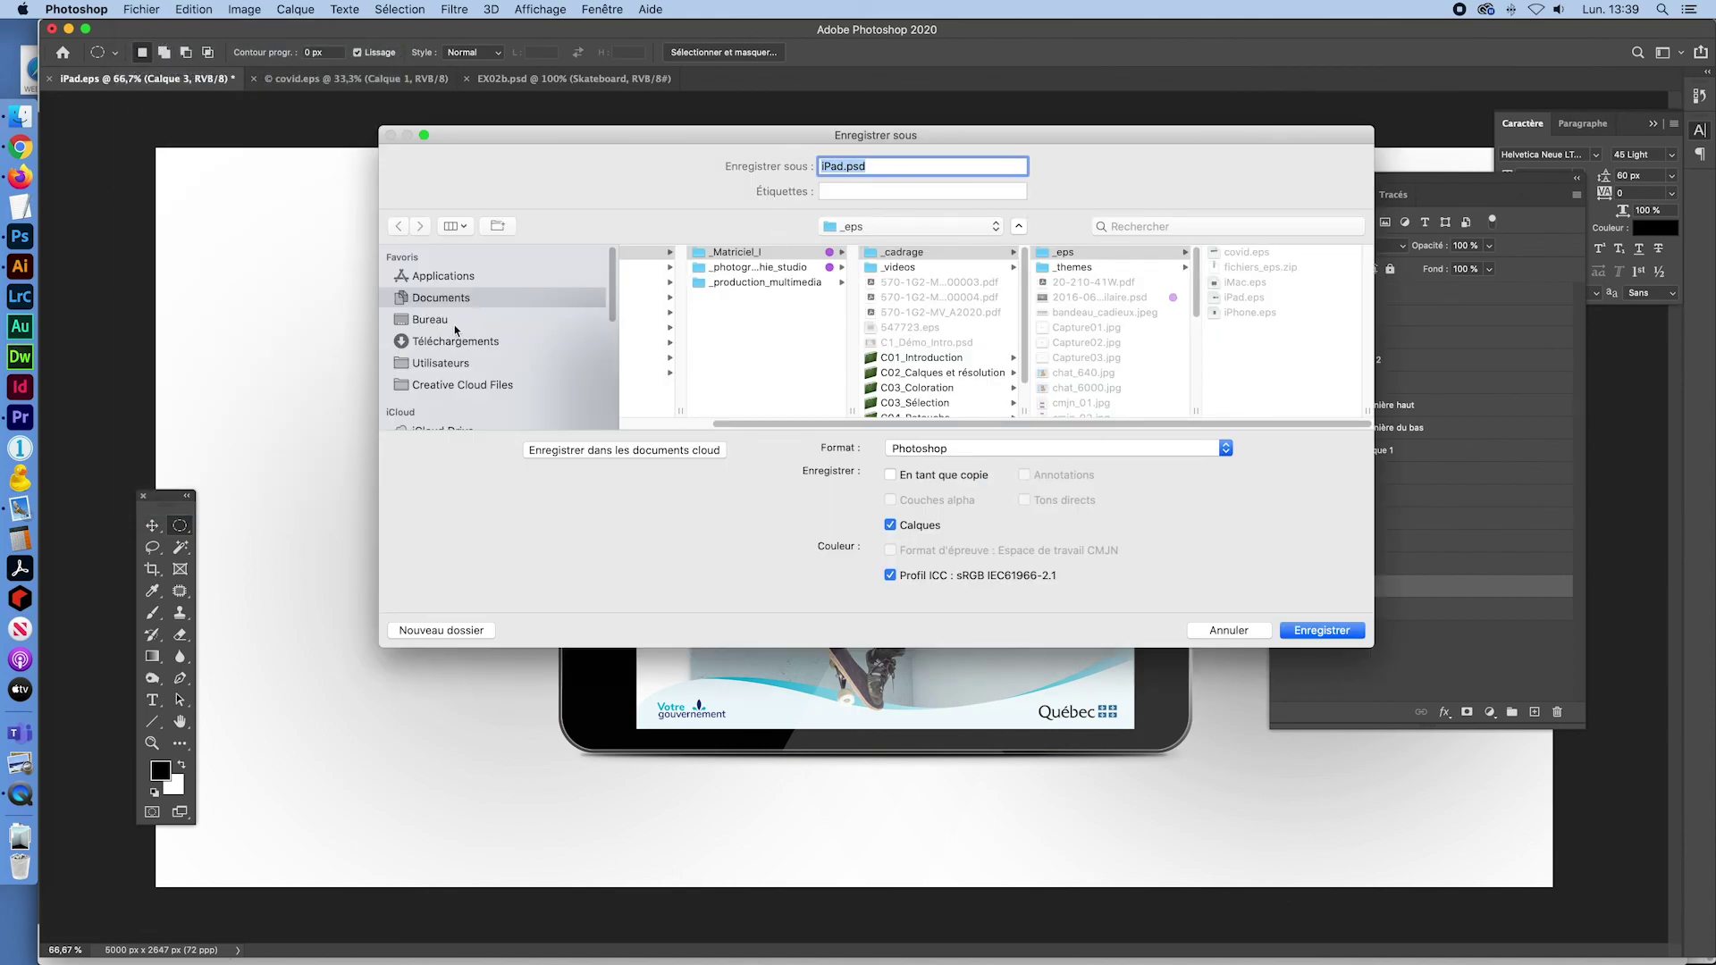
click(742, 252)
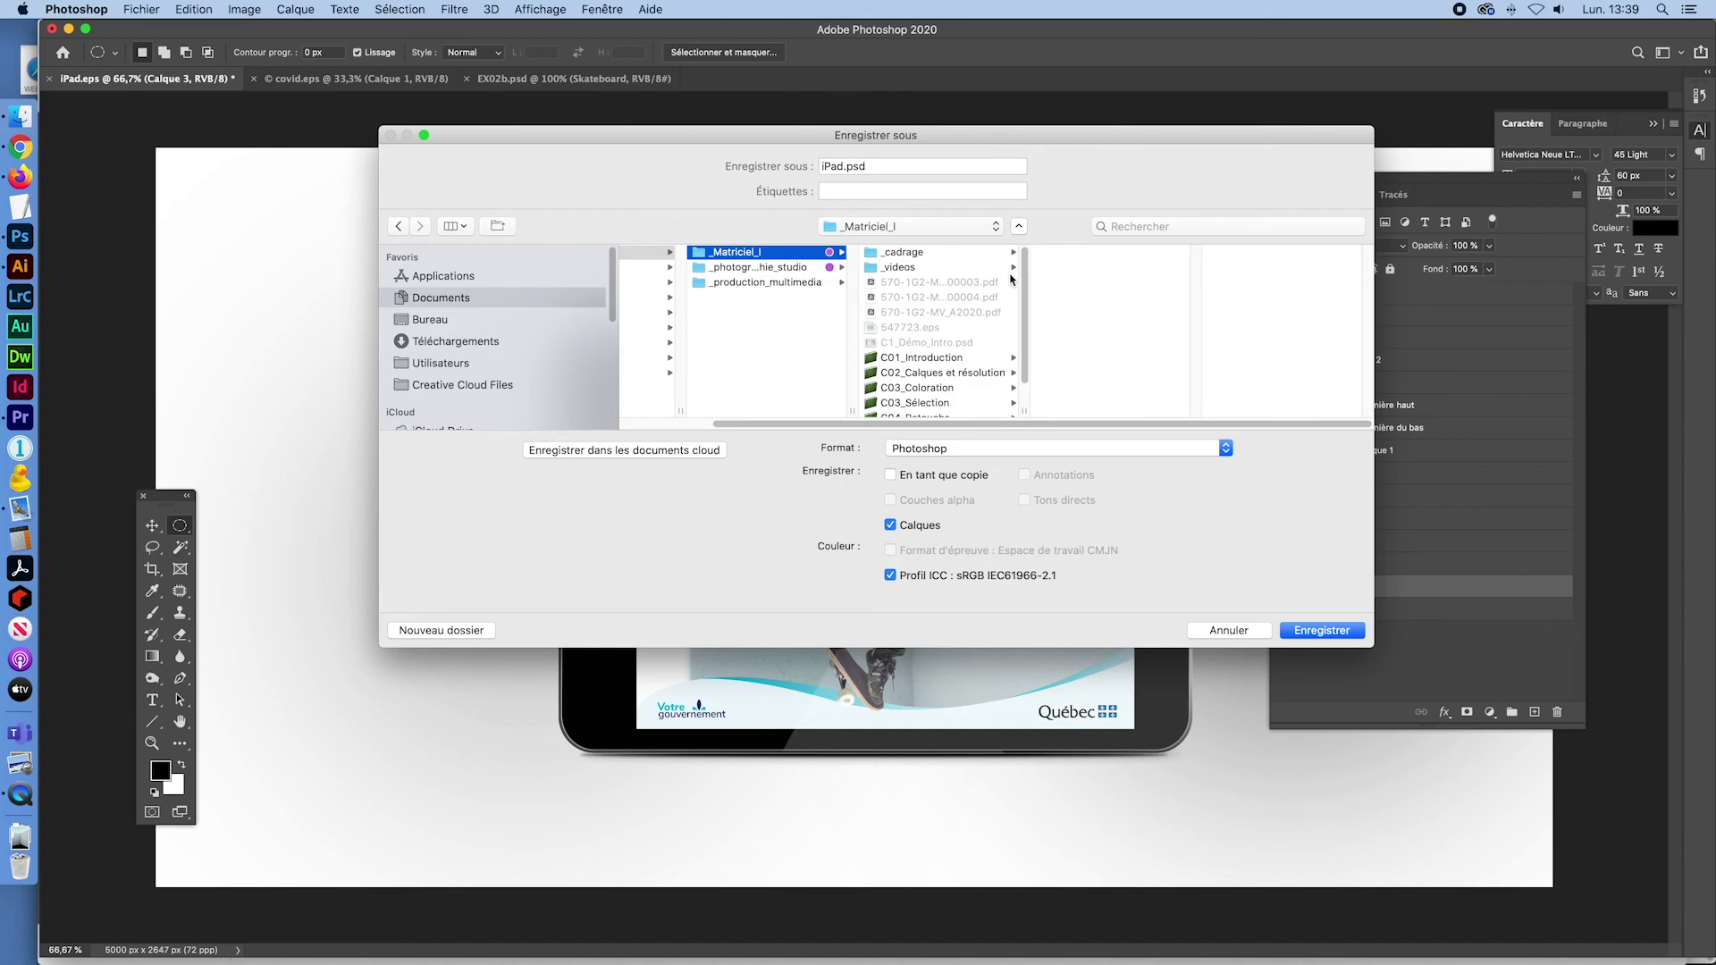
scroll(1027, 377, down, 2)
click(916, 408)
click(1063, 267)
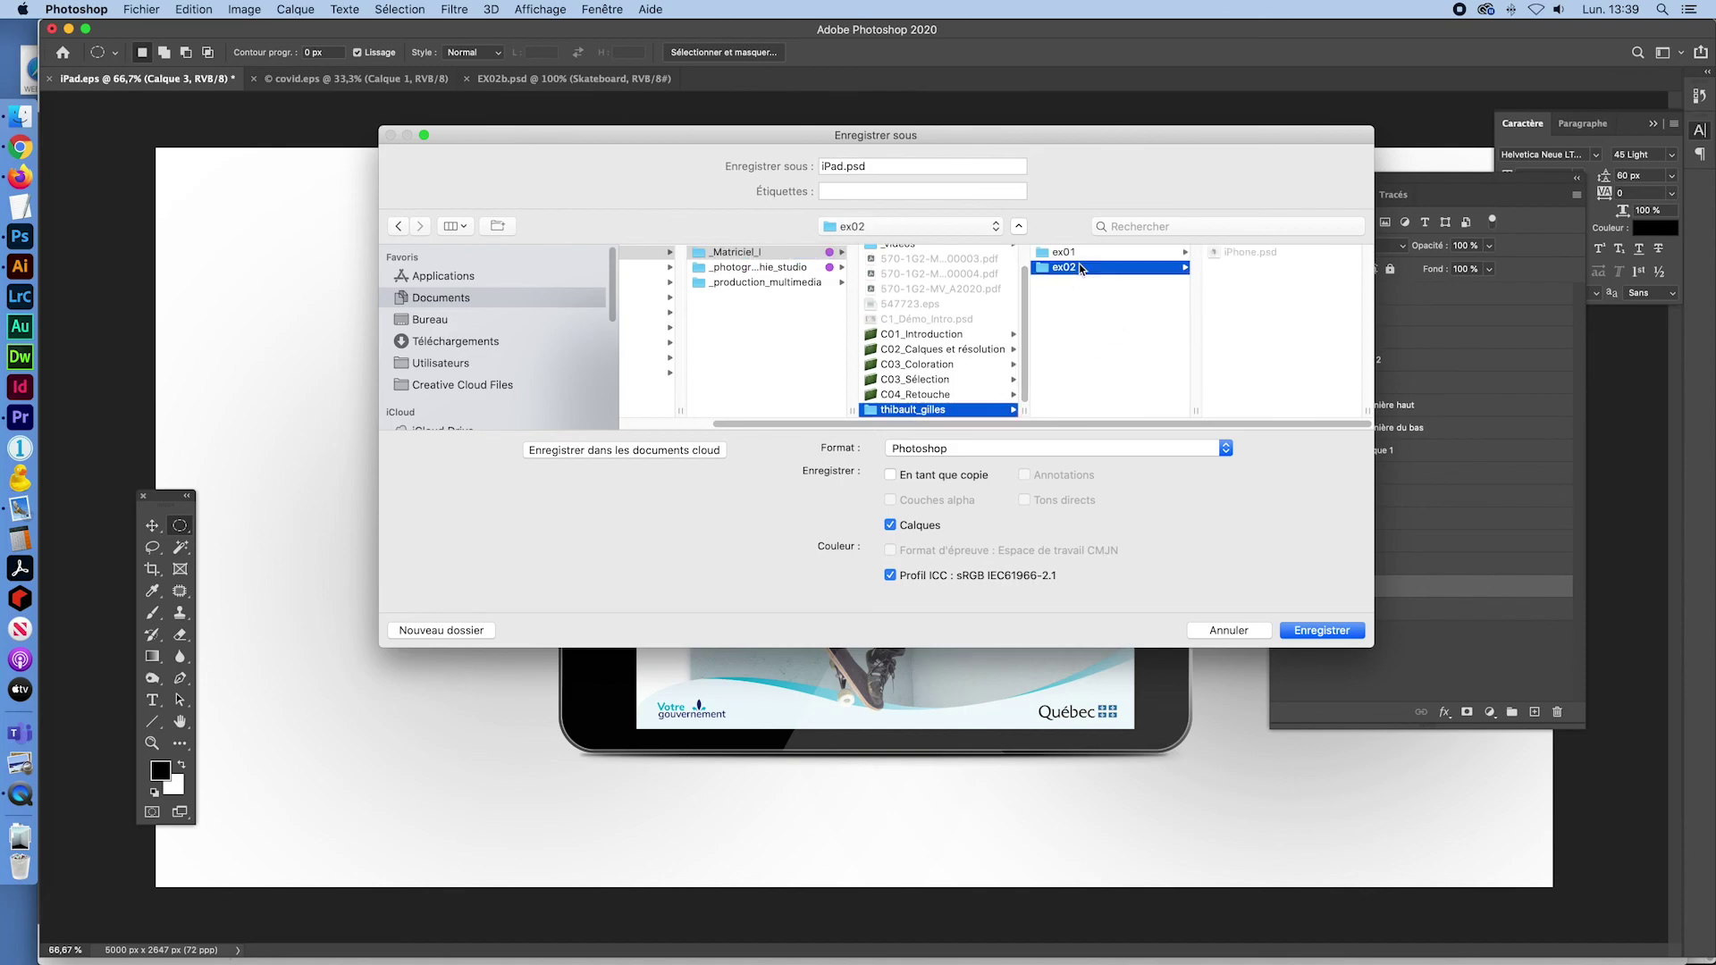
click(1337, 635)
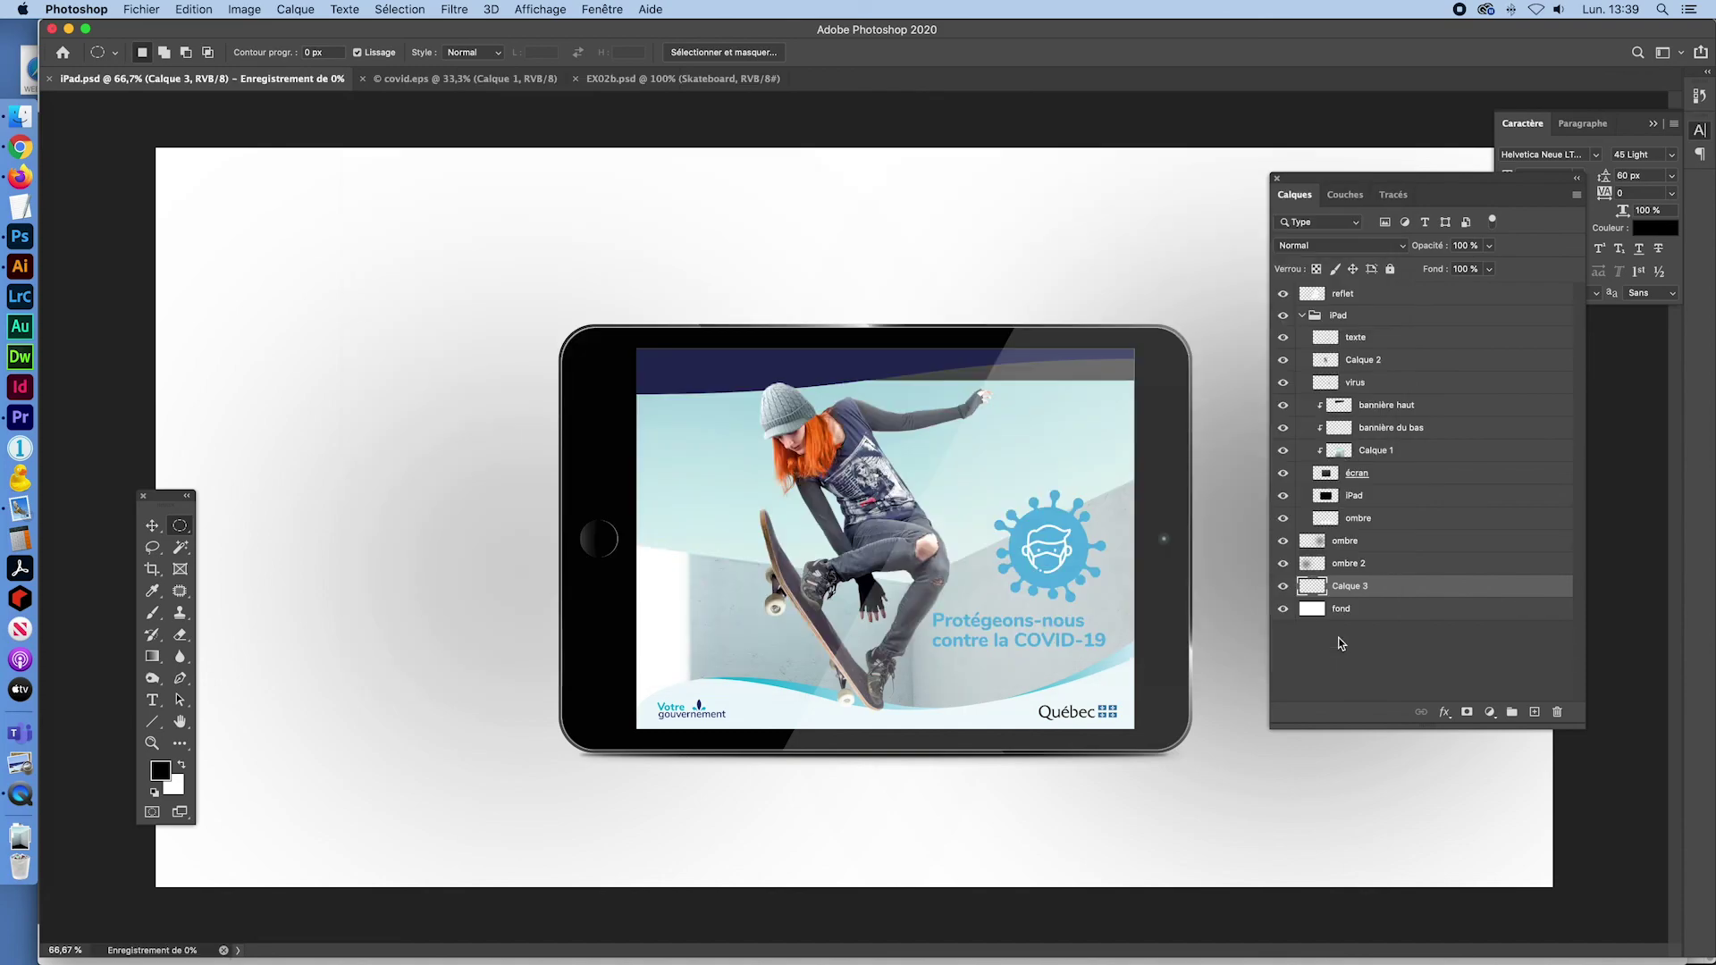